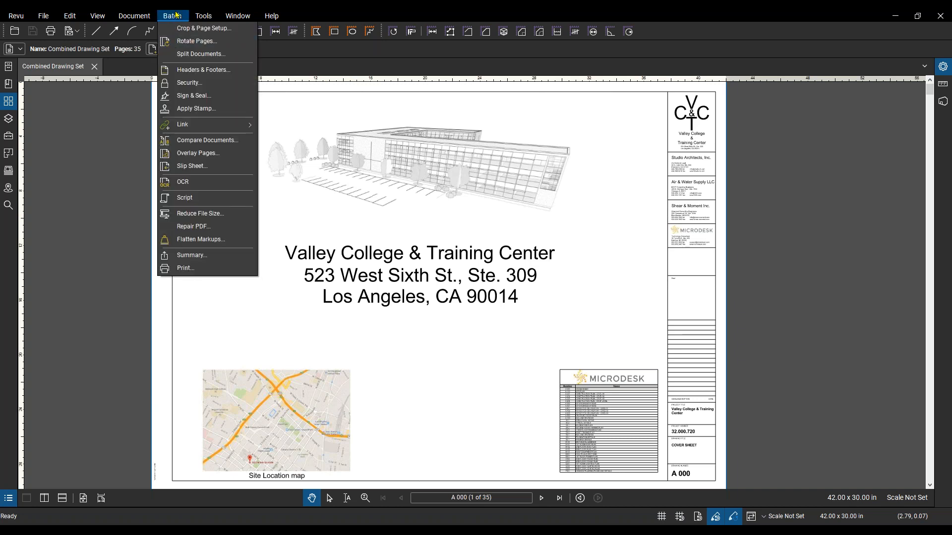
# Start creating bookmarks from a page region and select the title block's drawing number box on the cover sheet
pyautogui.click(466, 199)
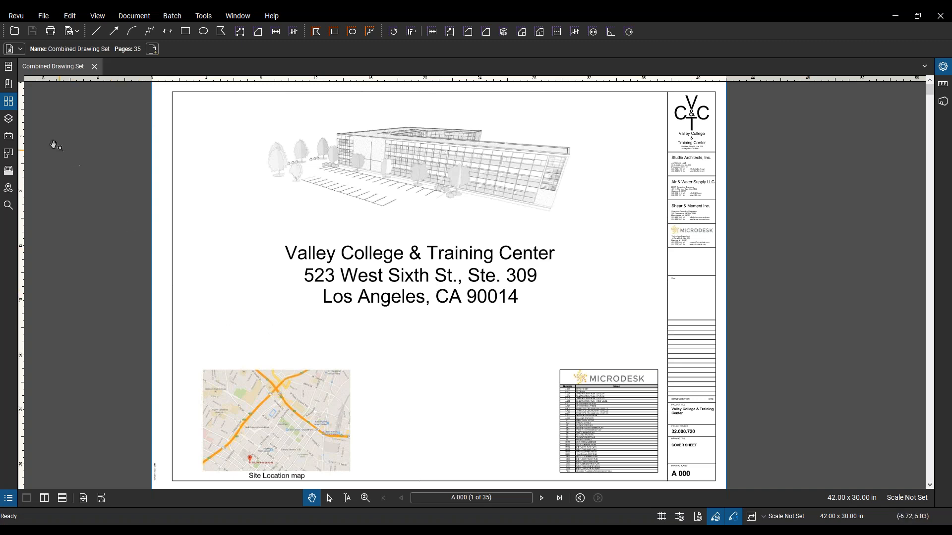
pyautogui.click(8, 84)
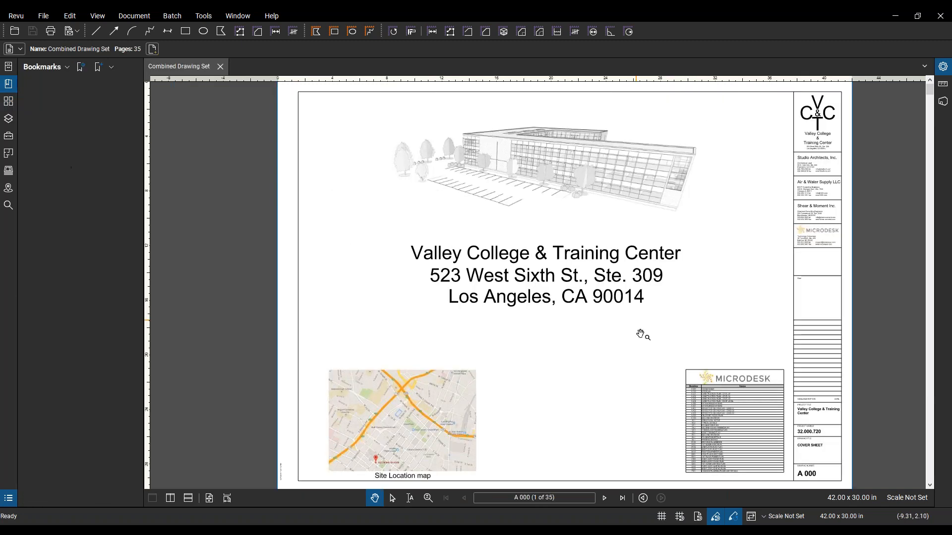
pyautogui.scroll(-1, 644, 346)
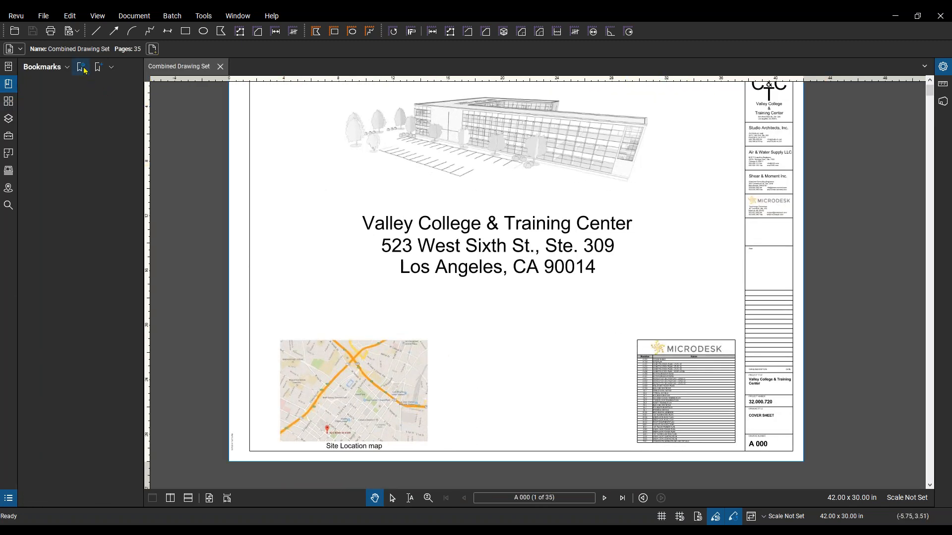
pyautogui.click(82, 68)
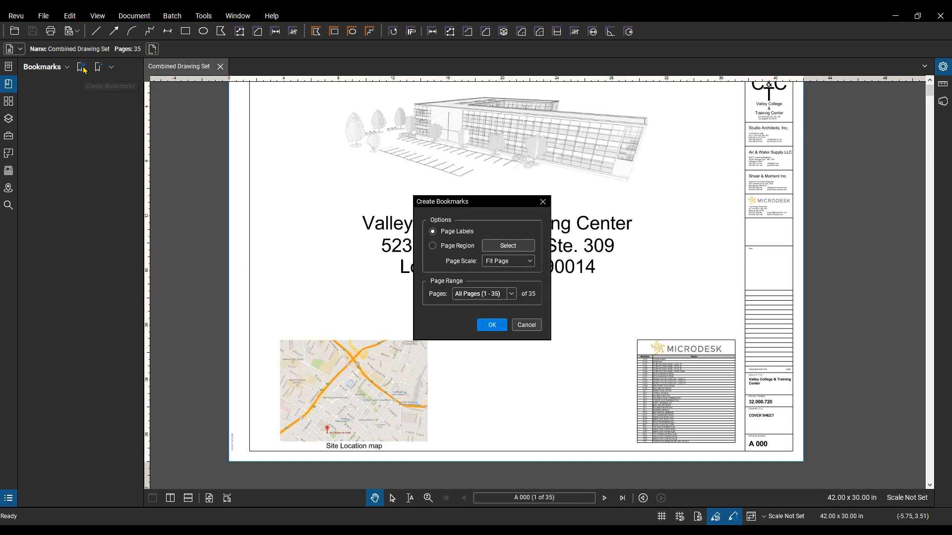
pyautogui.click(515, 246)
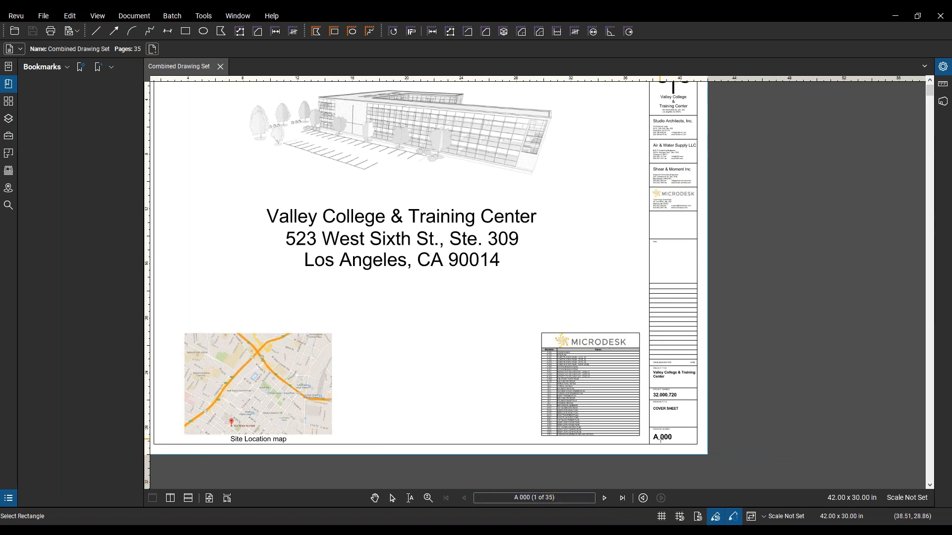
pyautogui.scroll(5, 693, 446)
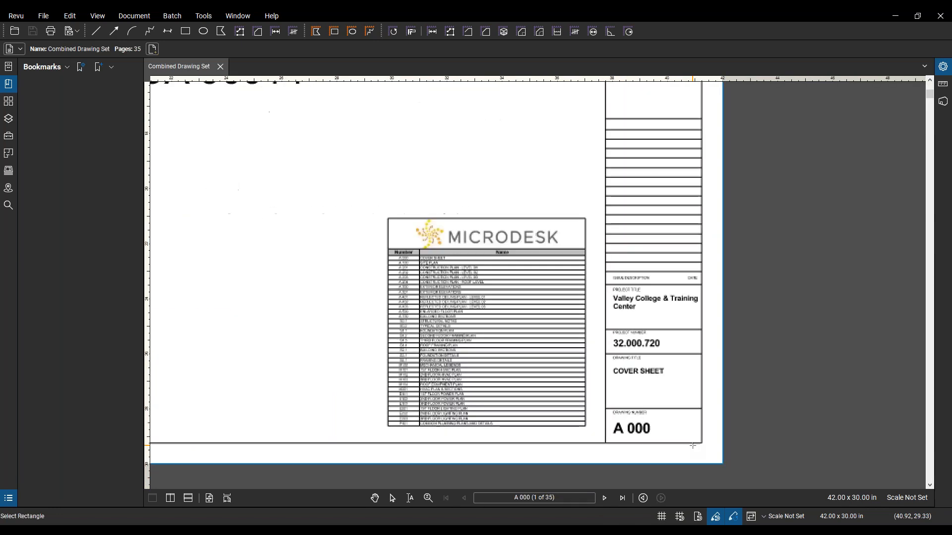
pyautogui.moveTo(669, 433); pyautogui.dragTo(641, 423)
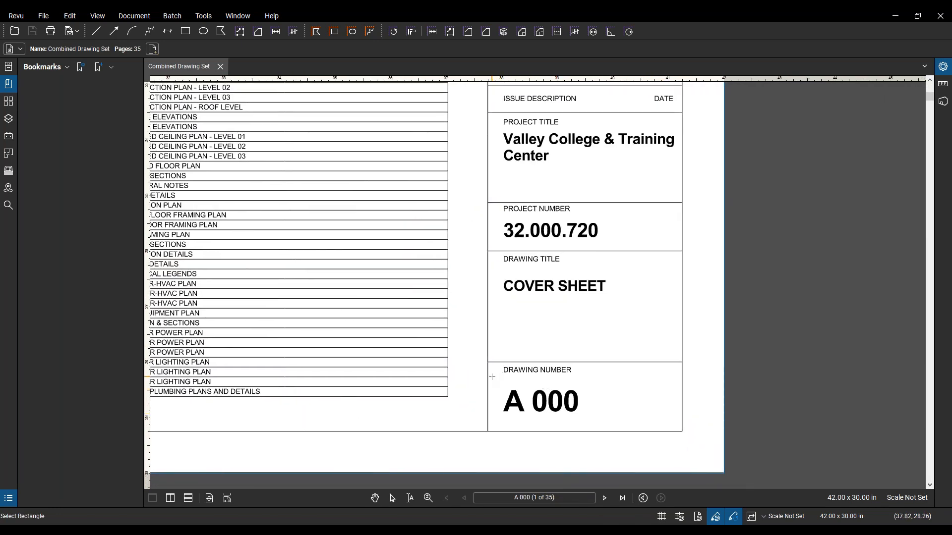
pyautogui.moveTo(491, 377); pyautogui.dragTo(678, 429)
# Add a " - " separator and the title block's drawing title box as a second region of the bookmark name
pyautogui.click(472, 251)
pyautogui.write('-')
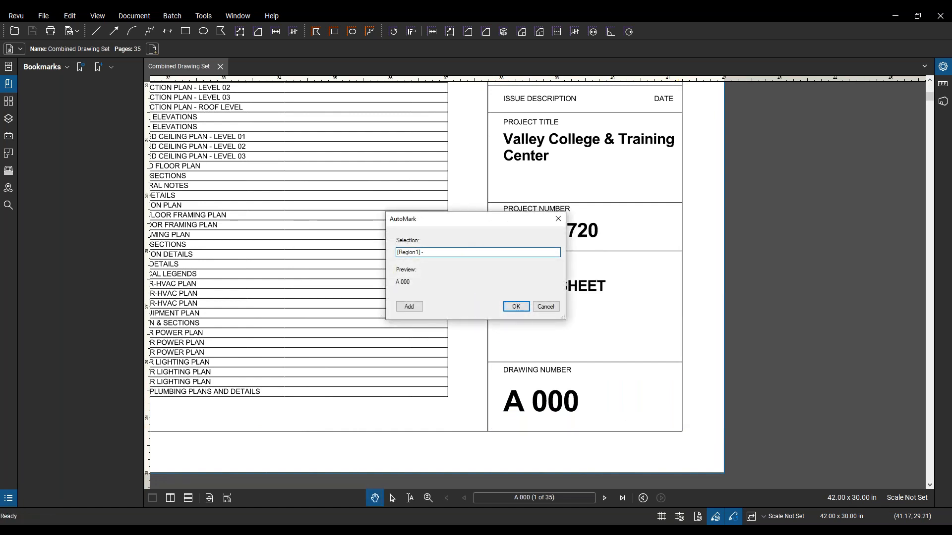
pyautogui.click(409, 307)
pyautogui.moveTo(491, 263); pyautogui.dragTo(682, 358)
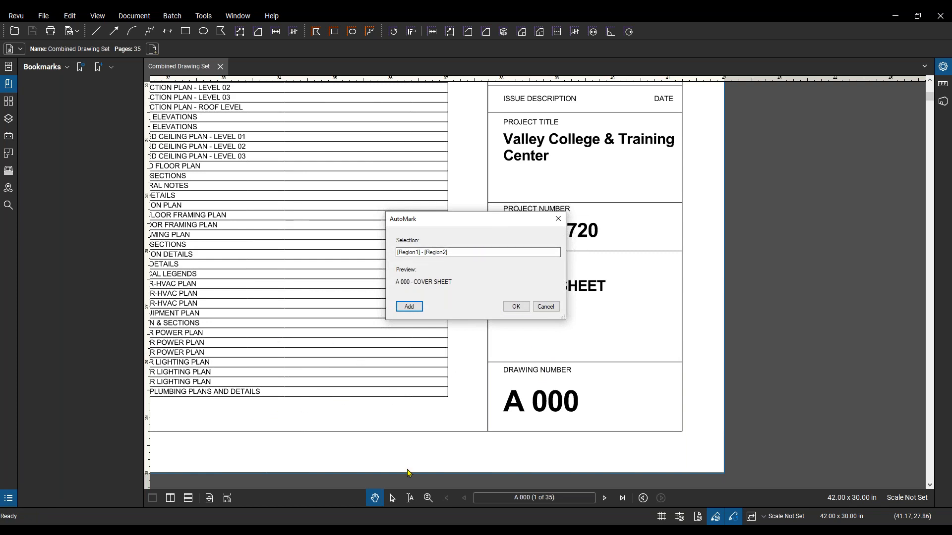
# Generate the region-based bookmarks for all pages 1 - 35 and widen the bookmark list to fit the full names
pyautogui.click(516, 307)
pyautogui.click(489, 296)
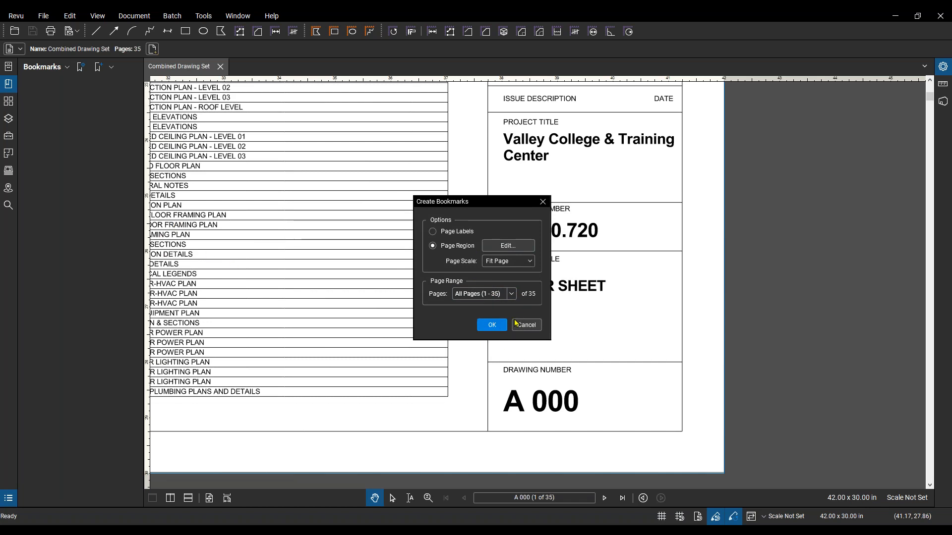
pyautogui.click(493, 326)
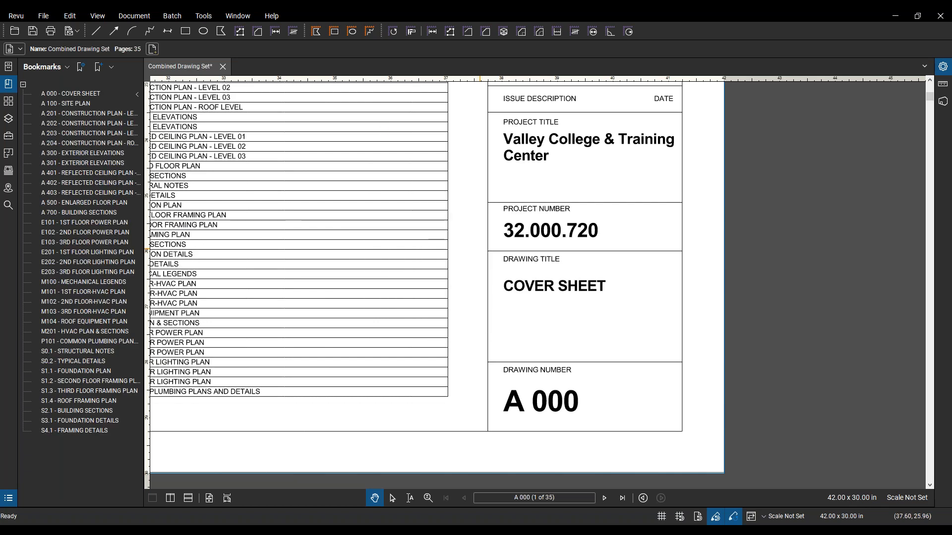
pyautogui.moveTo(144, 222); pyautogui.dragTo(223, 215)
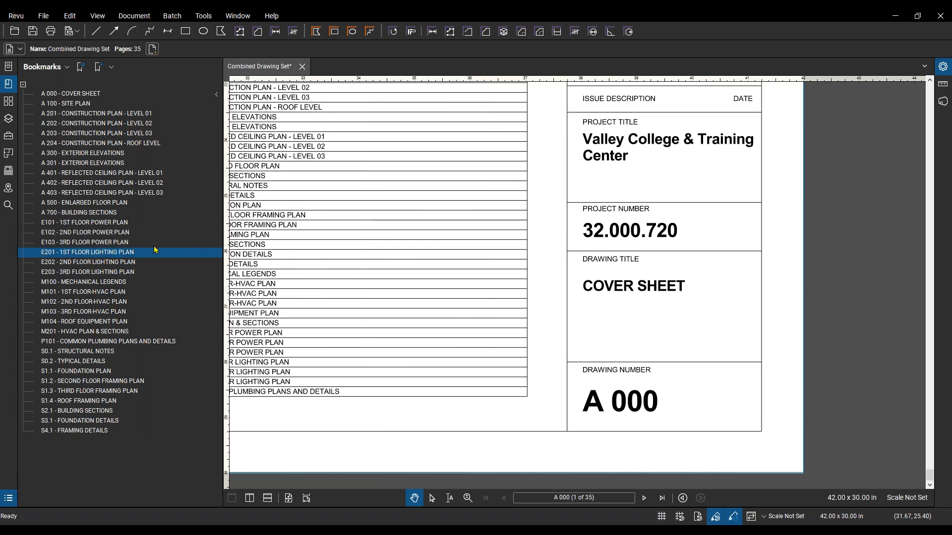
# Test the bookmarks by going to the E201 first floor lighting plan and back to the A 000 cover sheet
pyautogui.click(113, 253)
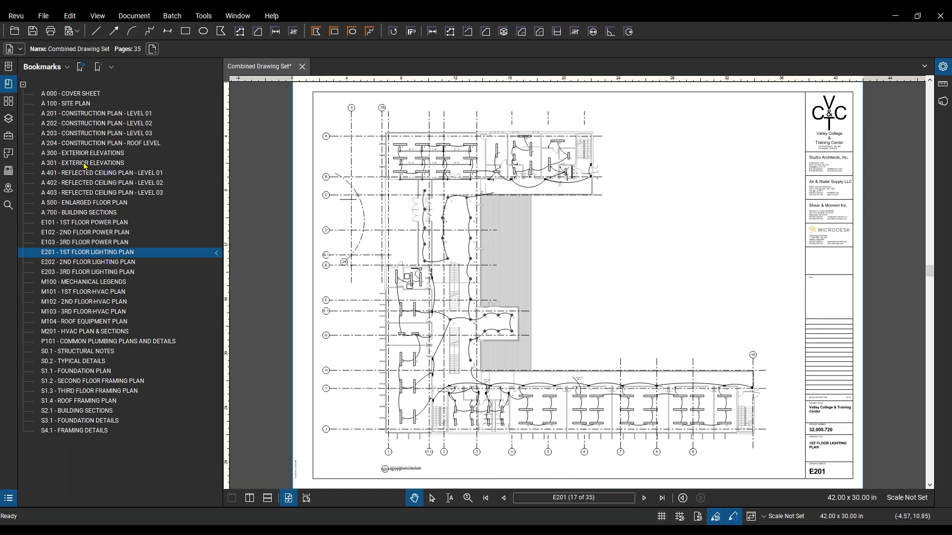
pyautogui.click(74, 97)
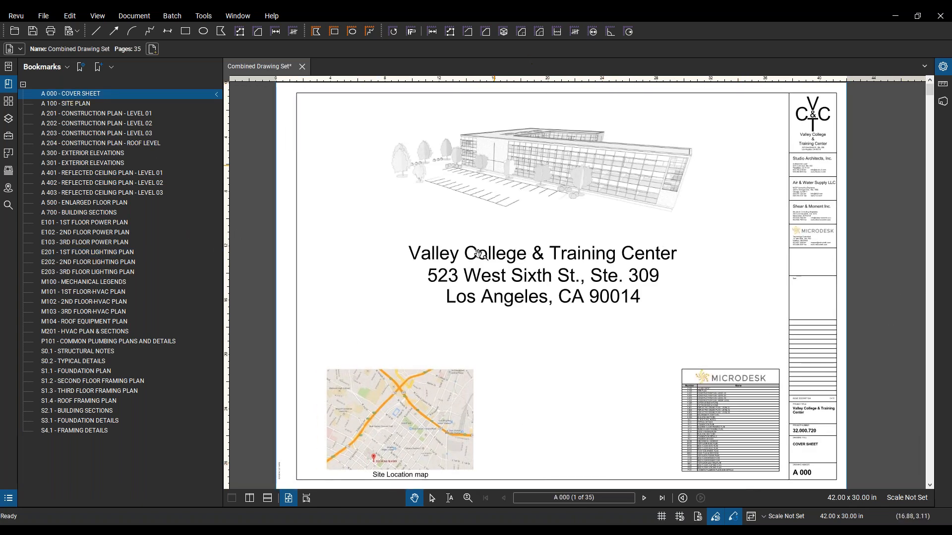
# Draw a hyperlink region over the number A 100 in the cover sheet's drawing index
pyautogui.click(206, 15)
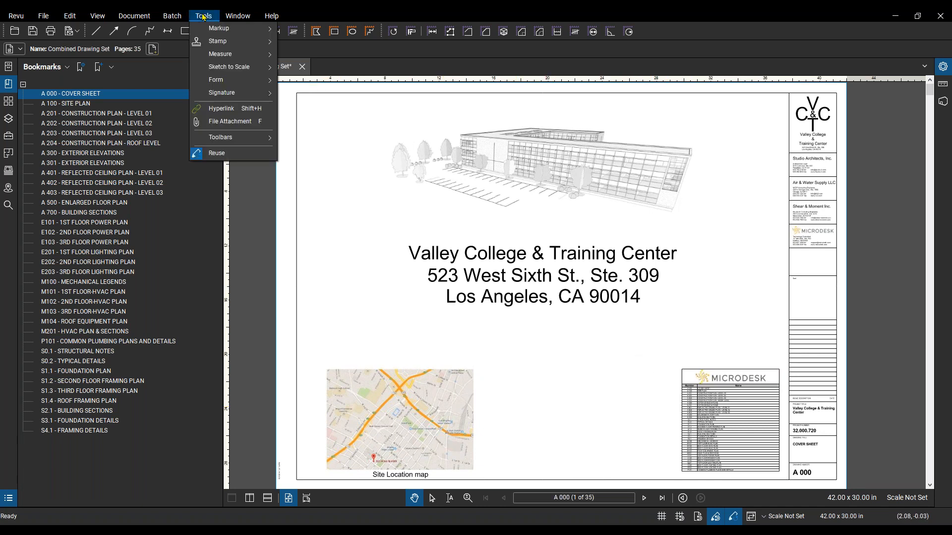
pyautogui.click(235, 114)
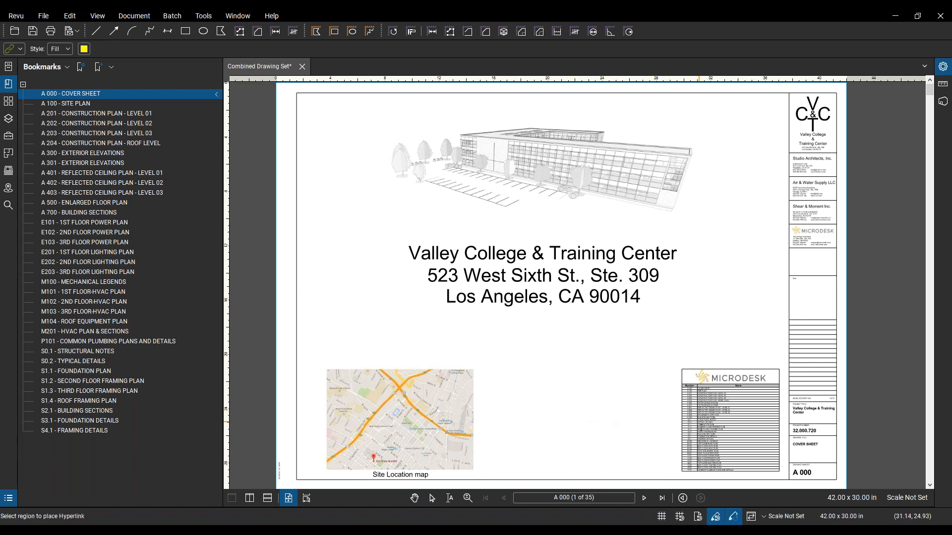
pyautogui.scroll(6, 689, 411)
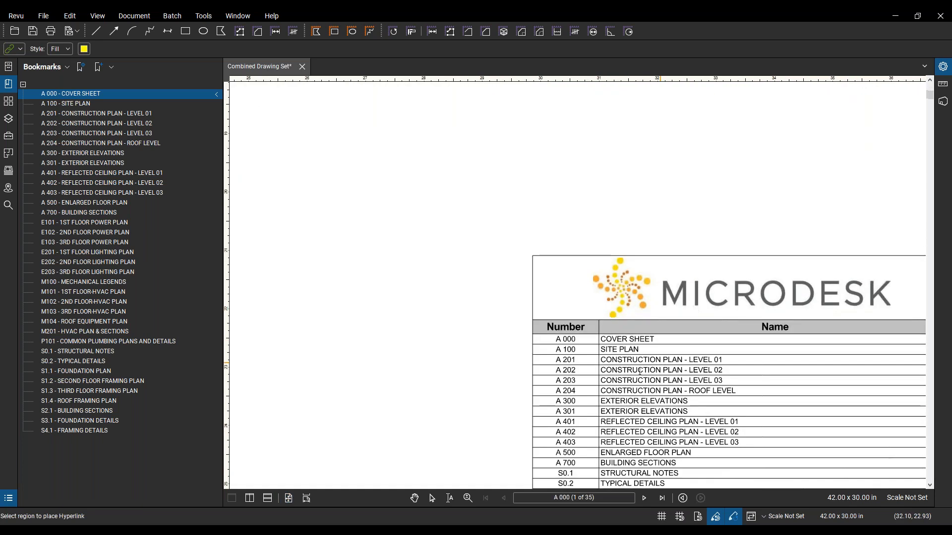
pyautogui.scroll(2, 604, 353)
pyautogui.scroll(1, 594, 365)
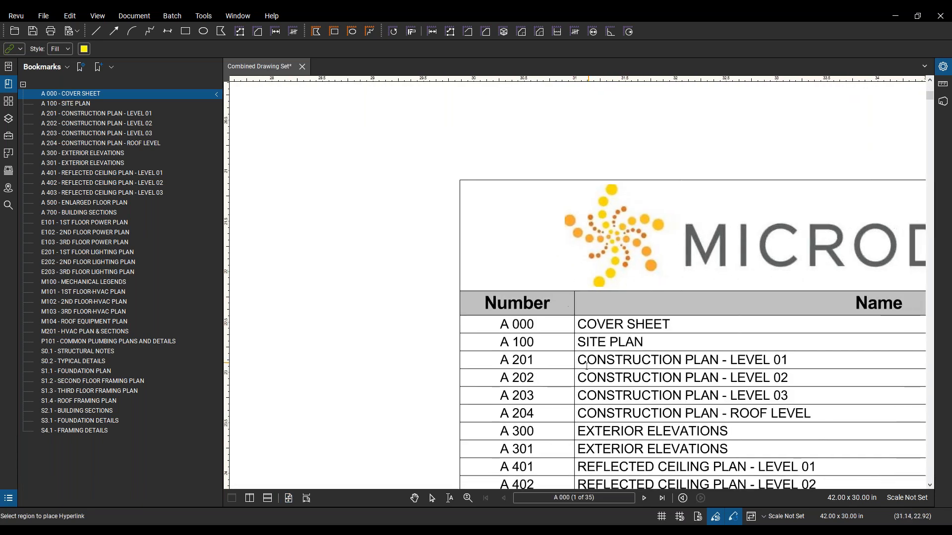
pyautogui.moveTo(508, 338); pyautogui.dragTo(538, 349)
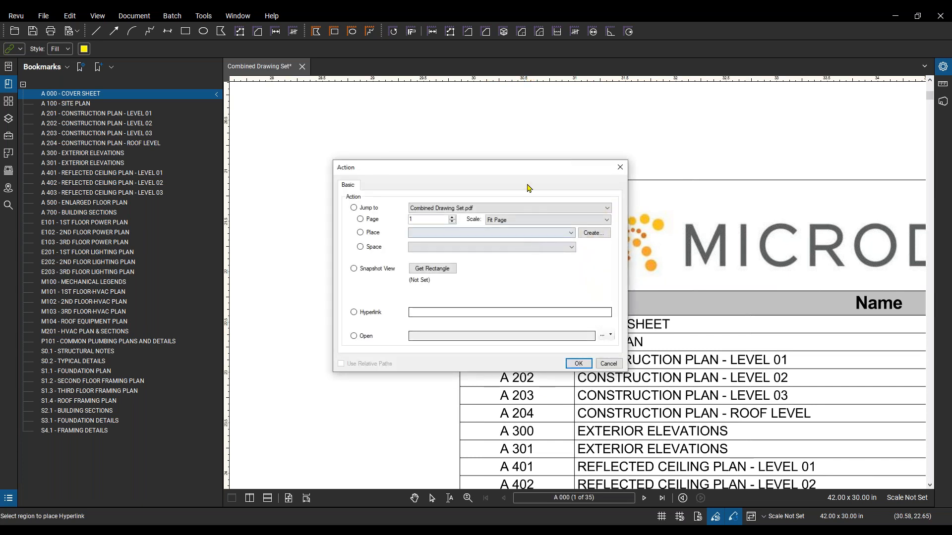
# Make the A 100 hyperlink jump to page 2 of the combined drawing set at Fit Page scale
pyautogui.moveTo(527, 167); pyautogui.dragTo(542, 120)
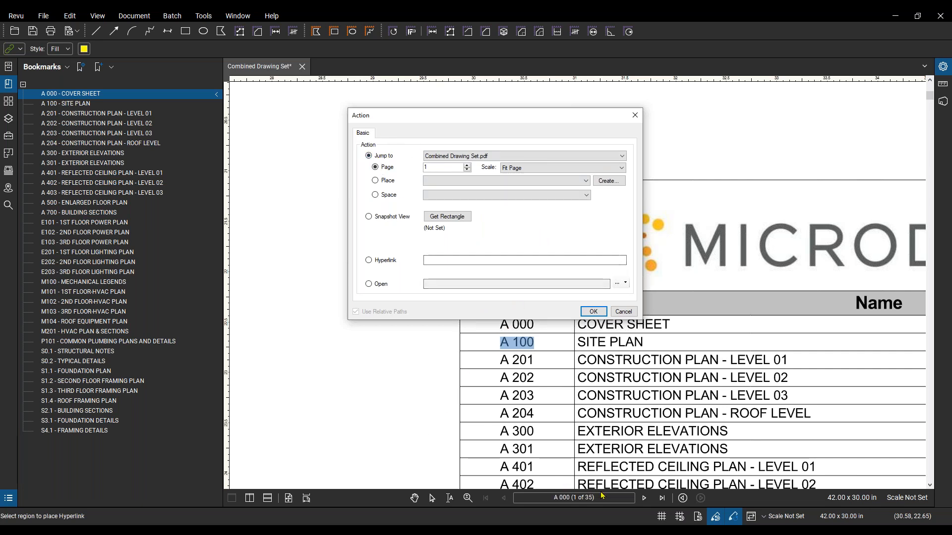
pyautogui.click(467, 167)
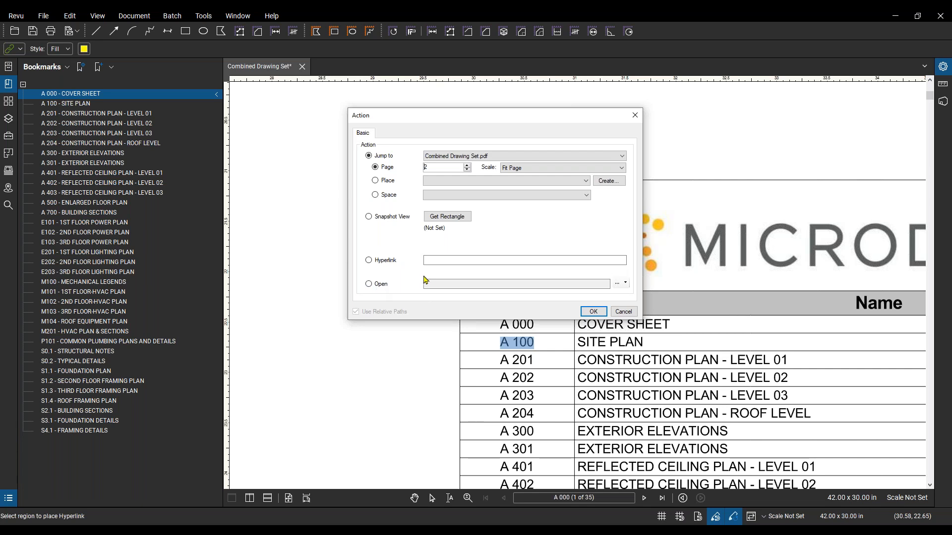
pyautogui.click(594, 312)
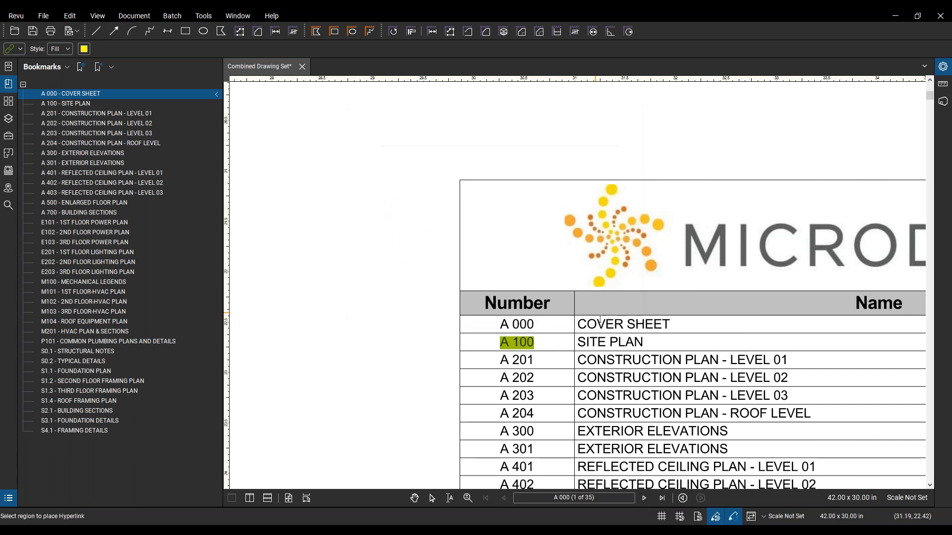
pyautogui.moveTo(586, 332); pyautogui.dragTo(579, 331)
pyautogui.press('Escape')
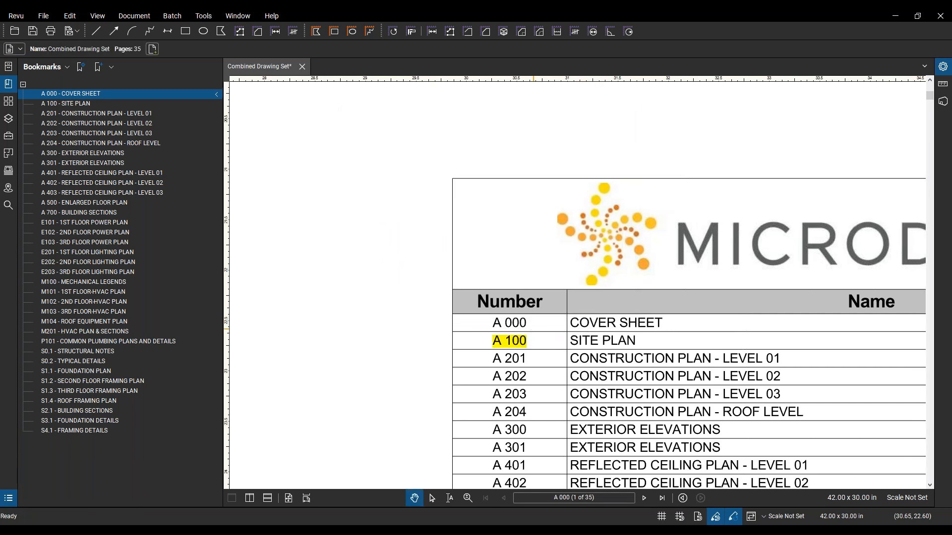
# Follow the A 100 link to test it, and return to the drawing index on the cover sheet
pyautogui.click(520, 345)
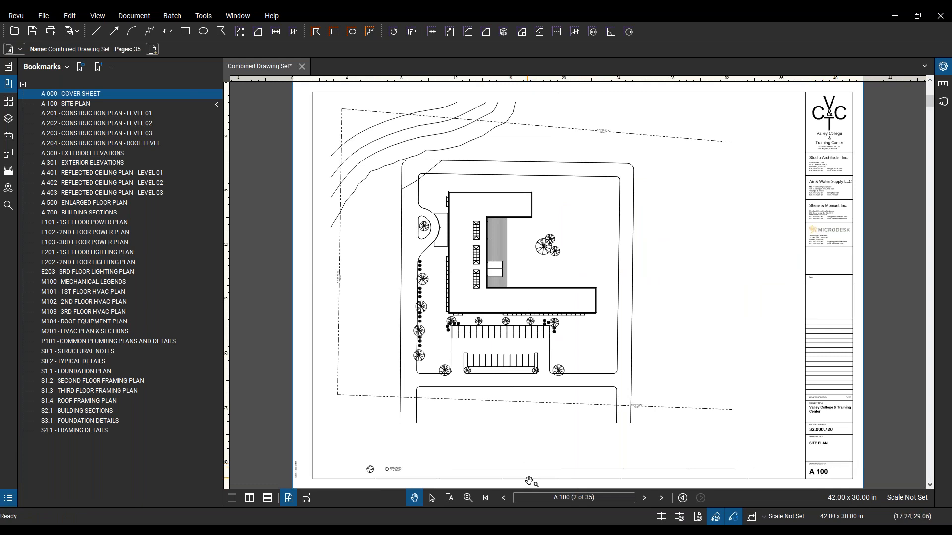
pyautogui.click(504, 498)
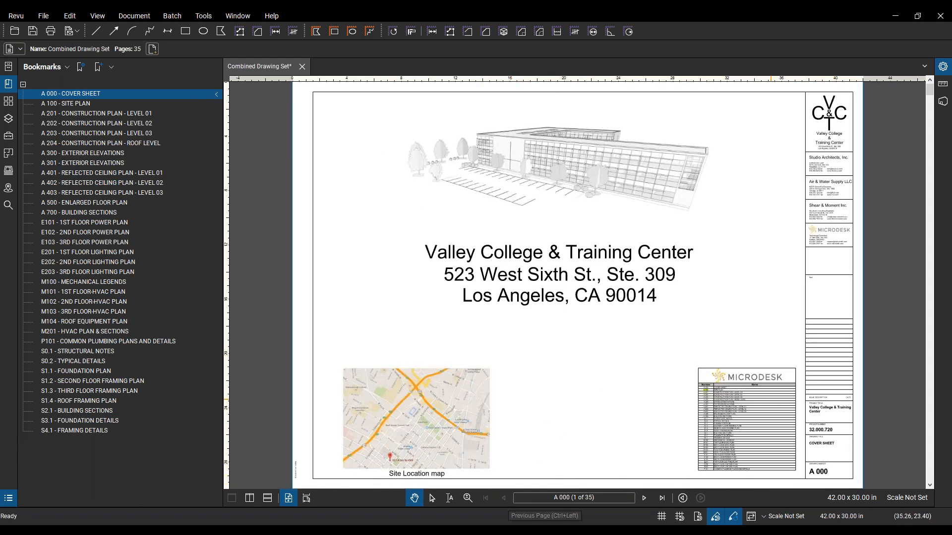
pyautogui.scroll(5, 565, 301)
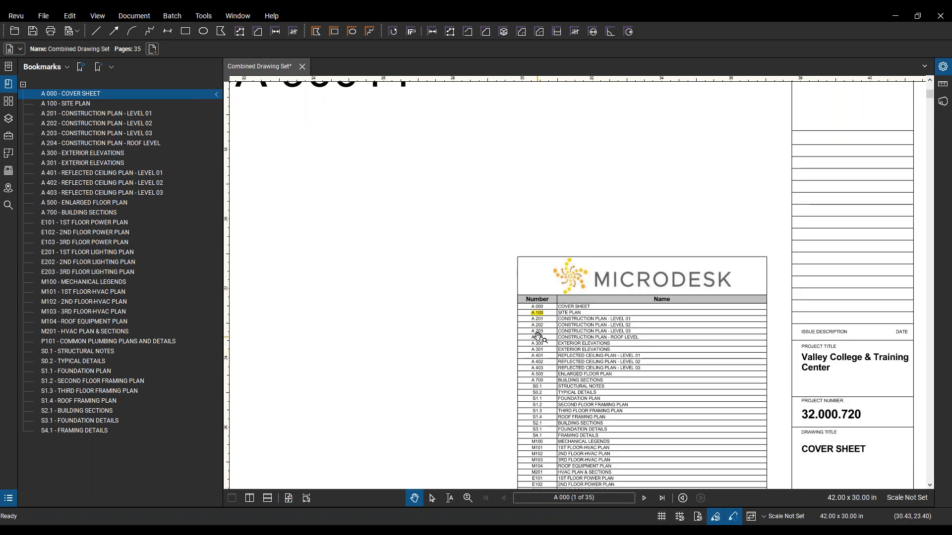
pyautogui.moveTo(544, 407); pyautogui.dragTo(535, 380)
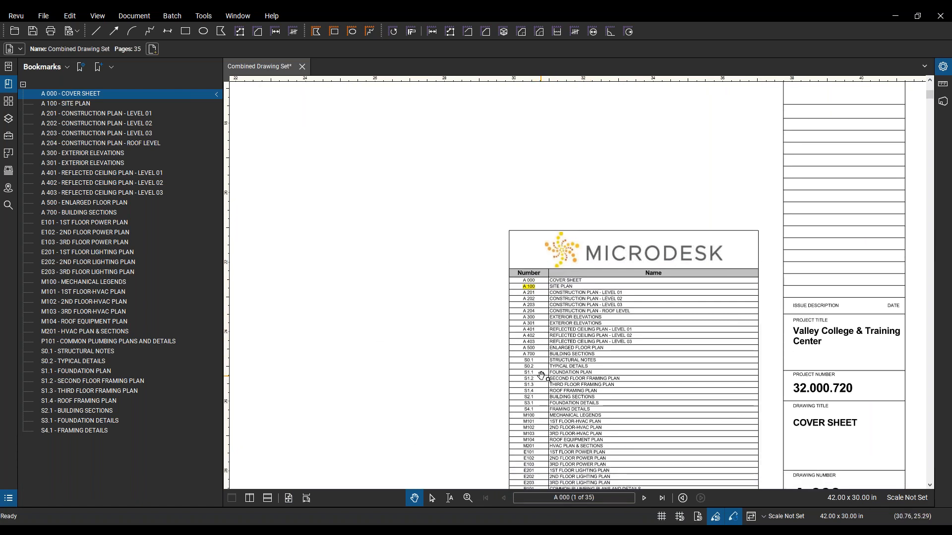
pyautogui.scroll(-2, 541, 375)
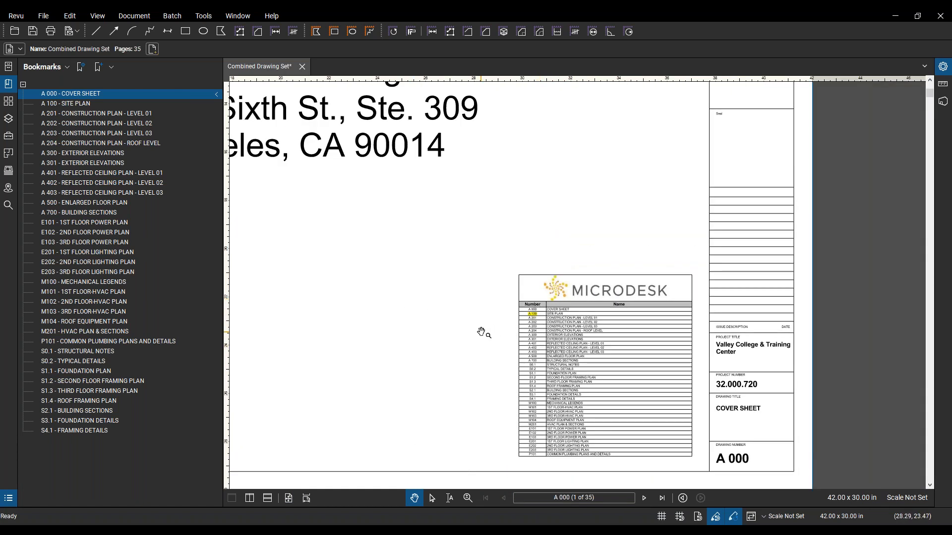
pyautogui.moveTo(464, 277); pyautogui.dragTo(480, 283)
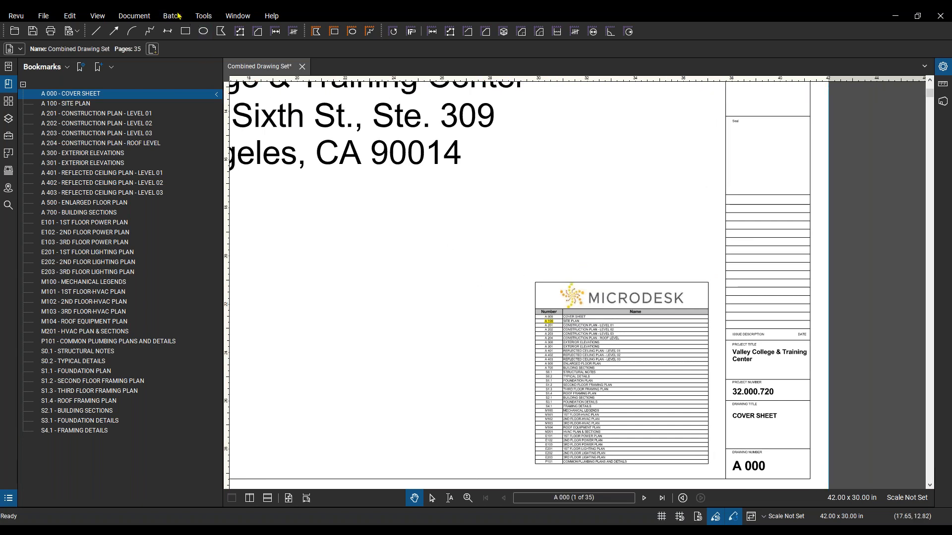
# Start a new batch link with the open combined drawing set as the file, and proceed to the search term setup
pyautogui.click(171, 16)
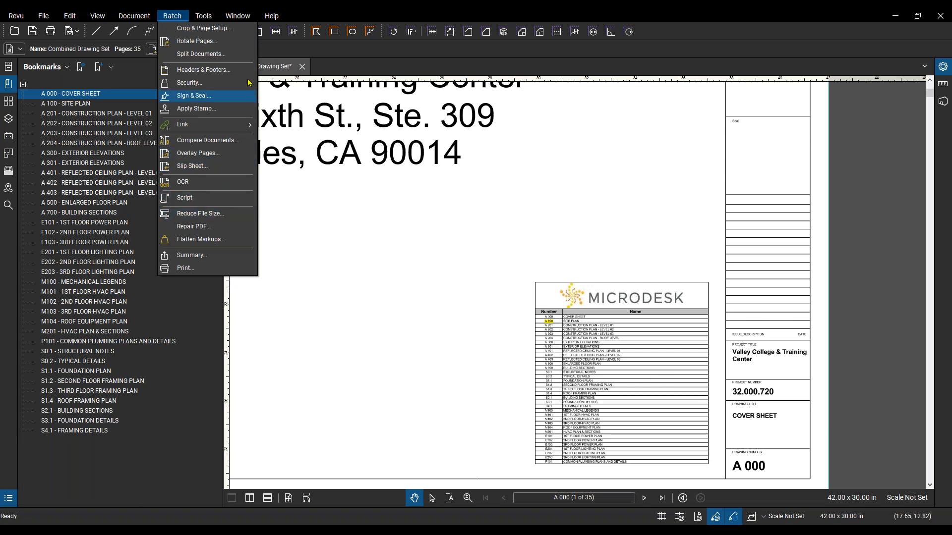
pyautogui.moveTo(212, 126)
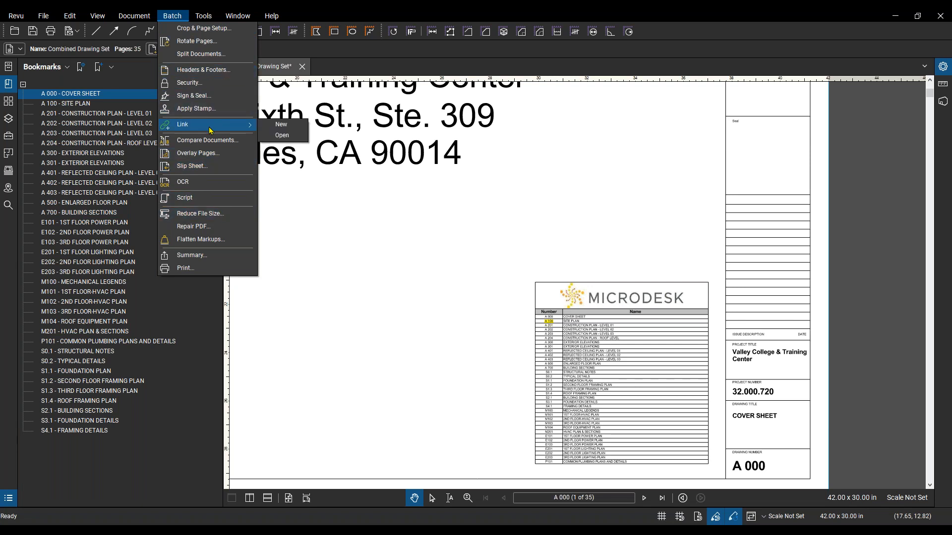
pyautogui.click(282, 125)
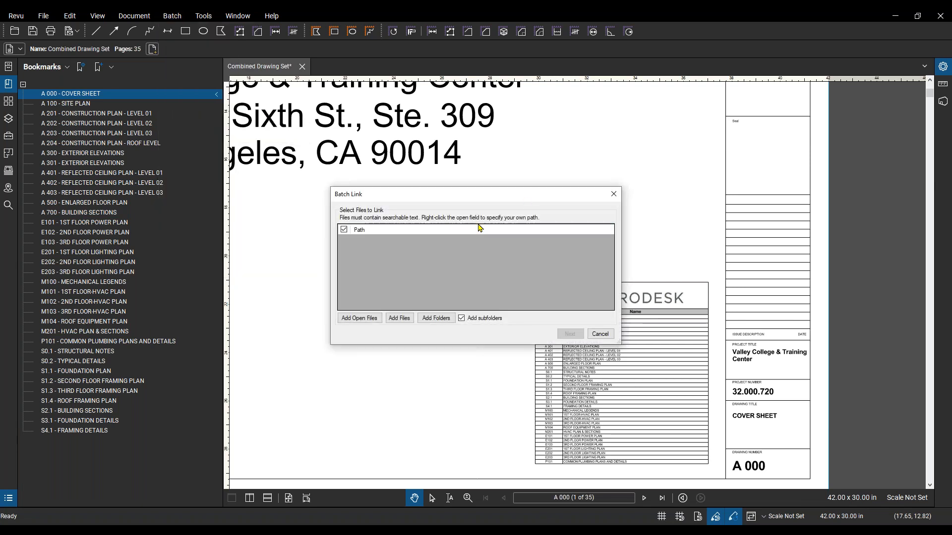
pyautogui.moveTo(501, 200)
pyautogui.mouseDown()
pyautogui.moveTo(517, 198)
pyautogui.moveTo(505, 199)
pyautogui.mouseUp()
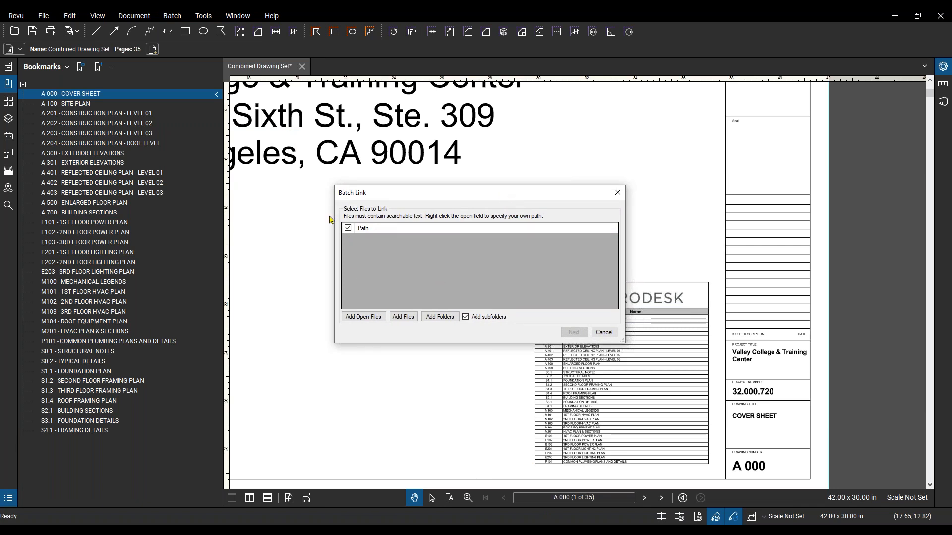
pyautogui.click(380, 318)
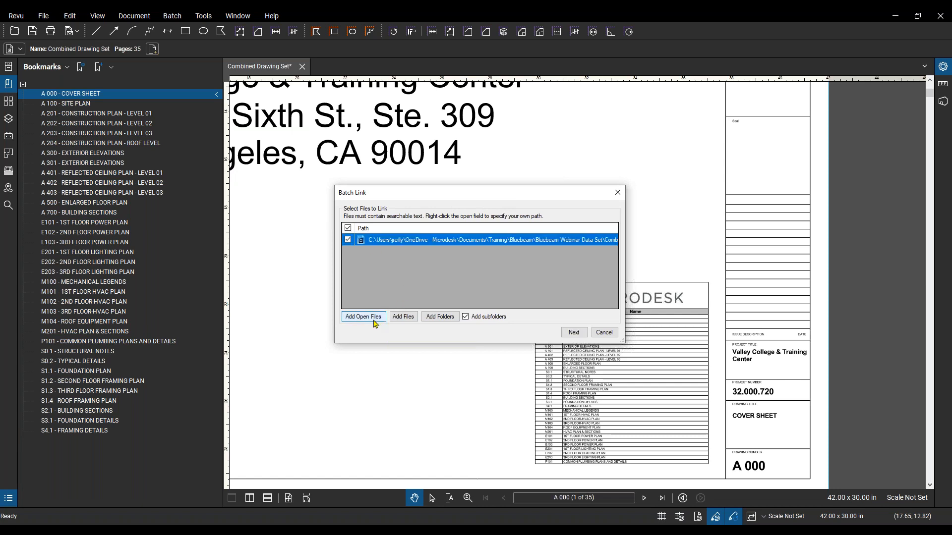
pyautogui.click(574, 332)
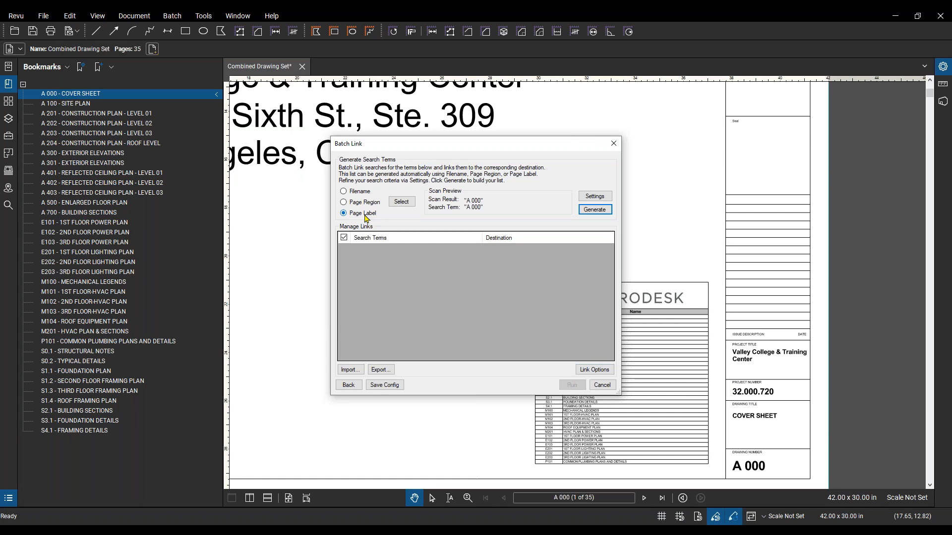
# Define the page region for the search terms around the drawing number A 000 in the cover sheet's title block
pyautogui.click(402, 202)
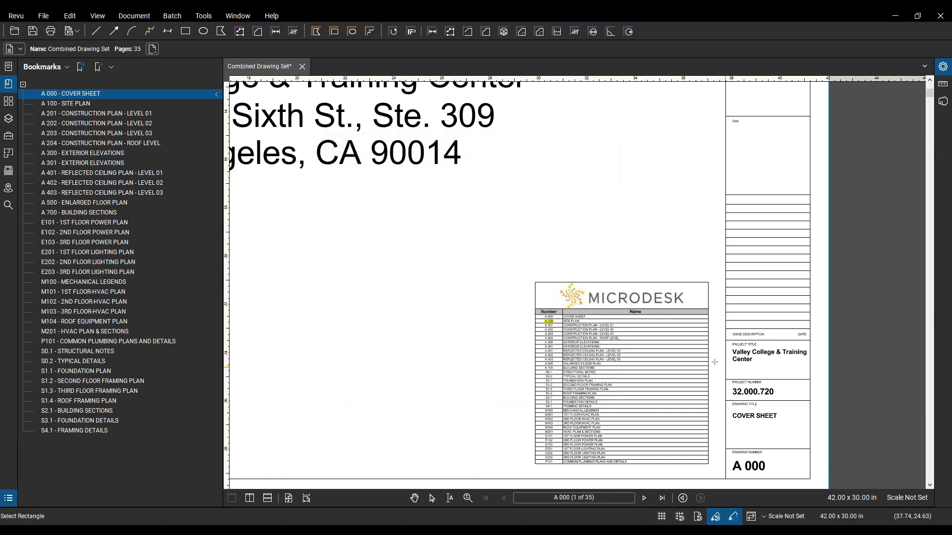
pyautogui.scroll(3, 633, 390)
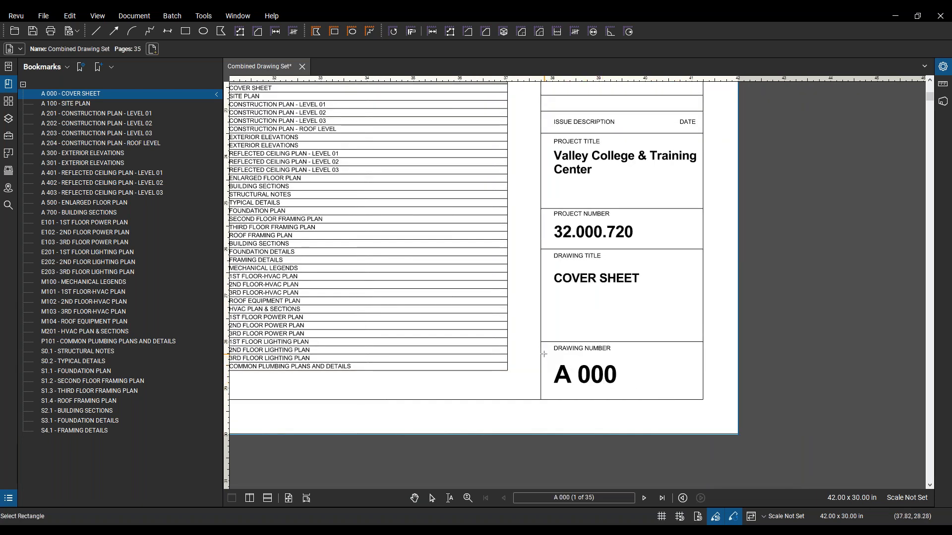
pyautogui.moveTo(582, 374)
pyautogui.mouseDown()
pyautogui.moveTo(686, 403)
pyautogui.moveTo(698, 397)
pyautogui.mouseUp()
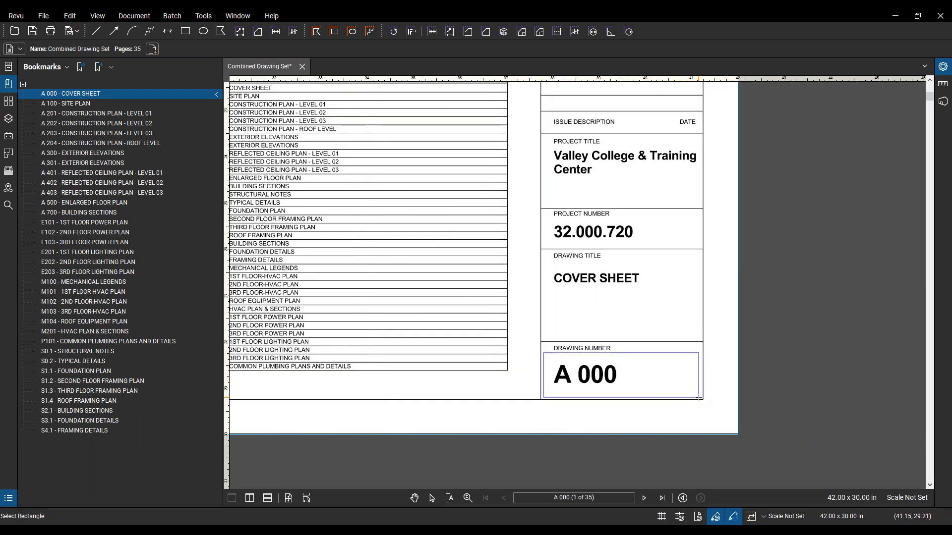
pyautogui.click(516, 305)
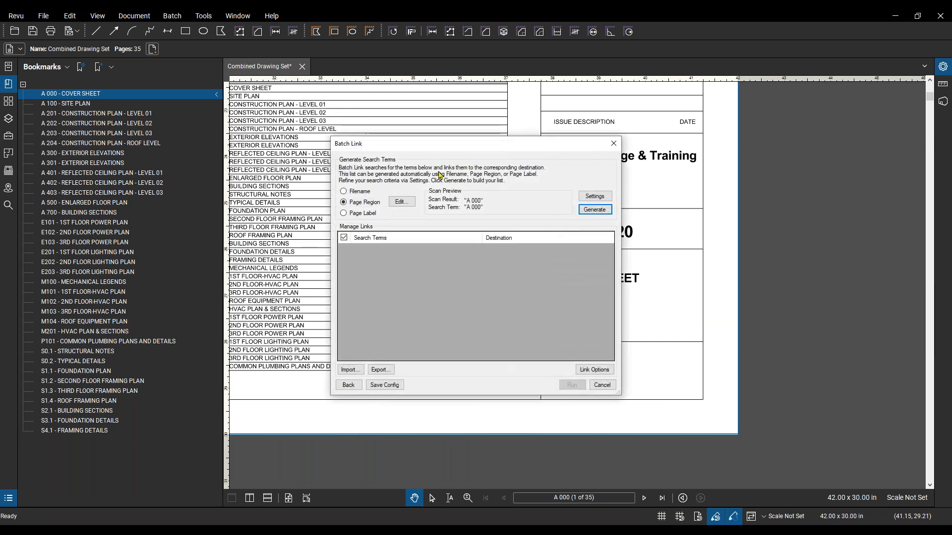
# Confirm the batch link options with Overwrite existing as overlap behavior and appearance properties included as a yellow fill
pyautogui.click(594, 371)
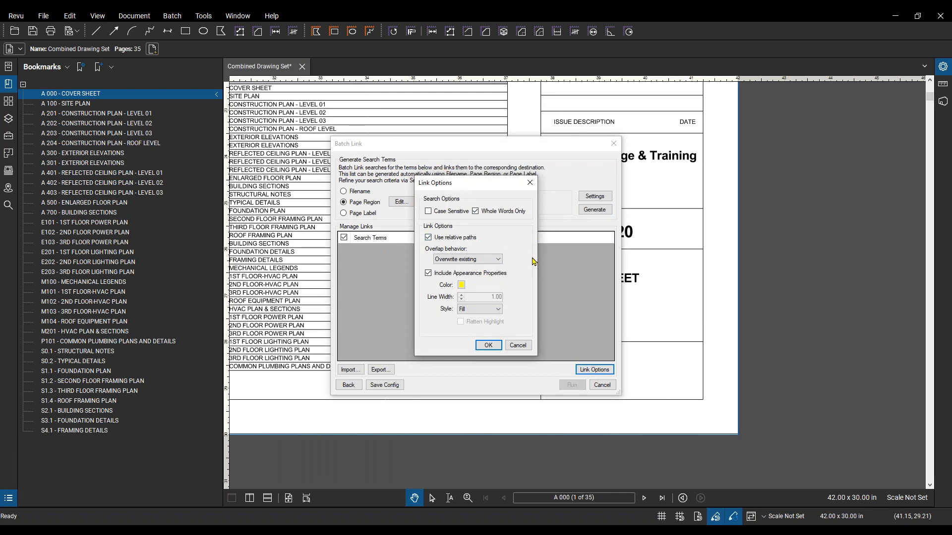
pyautogui.click(500, 260)
pyautogui.click(499, 261)
pyautogui.click(501, 277)
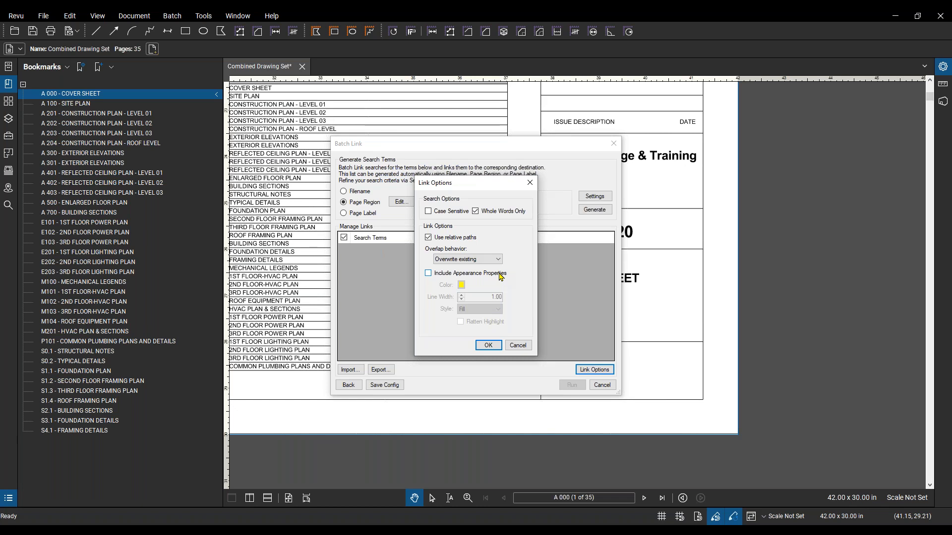
pyautogui.click(500, 276)
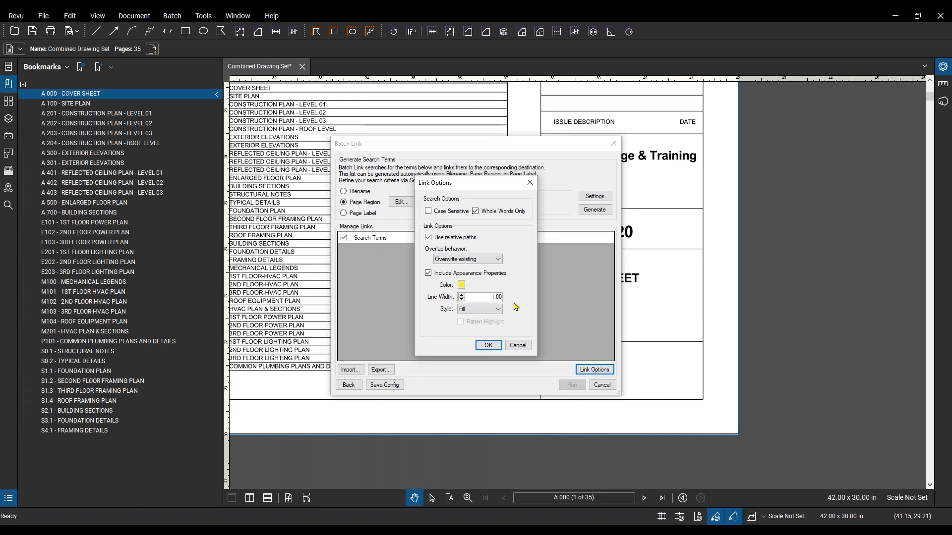
pyautogui.click(487, 345)
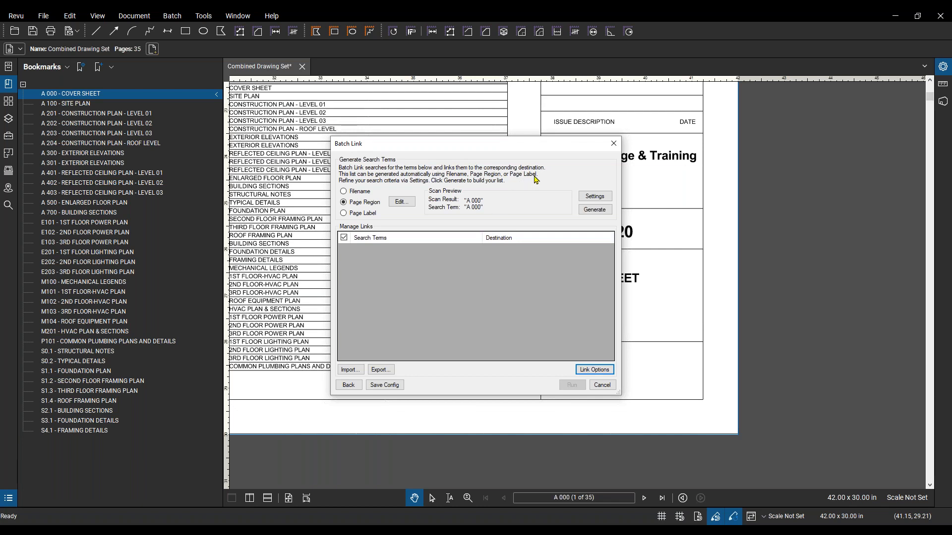
# Generate the list of search terms from the page region, and move the dialog clear of the title block's project number
pyautogui.click(594, 210)
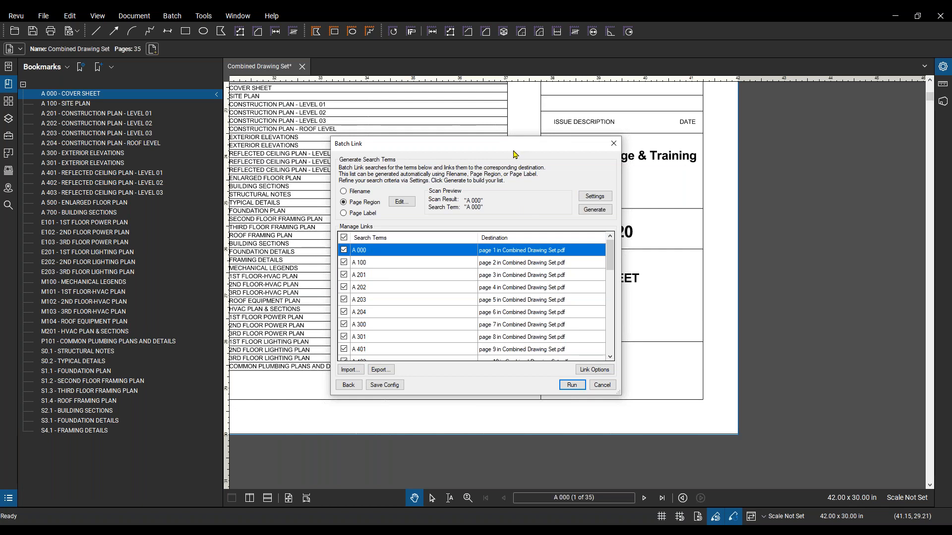
pyautogui.moveTo(513, 151); pyautogui.dragTo(498, 190)
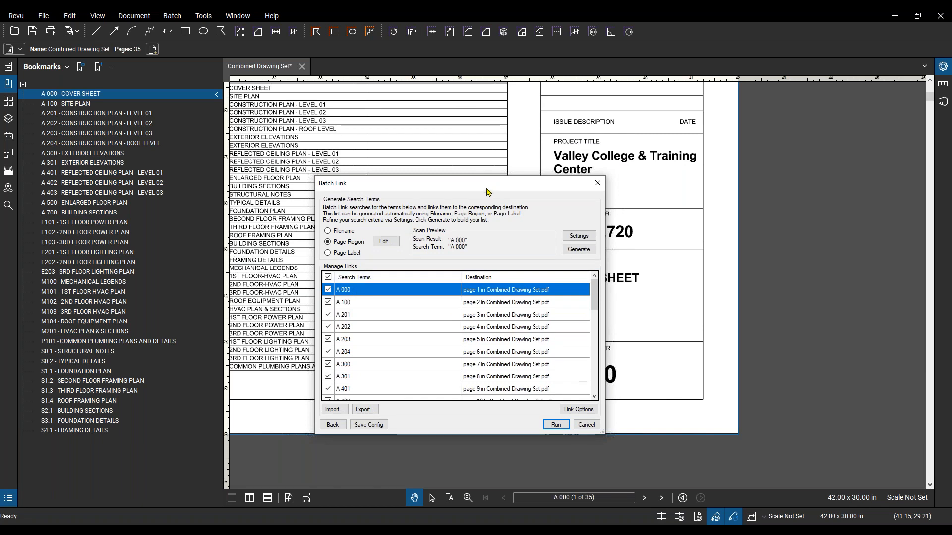
pyautogui.moveTo(486, 191); pyautogui.dragTo(460, 271)
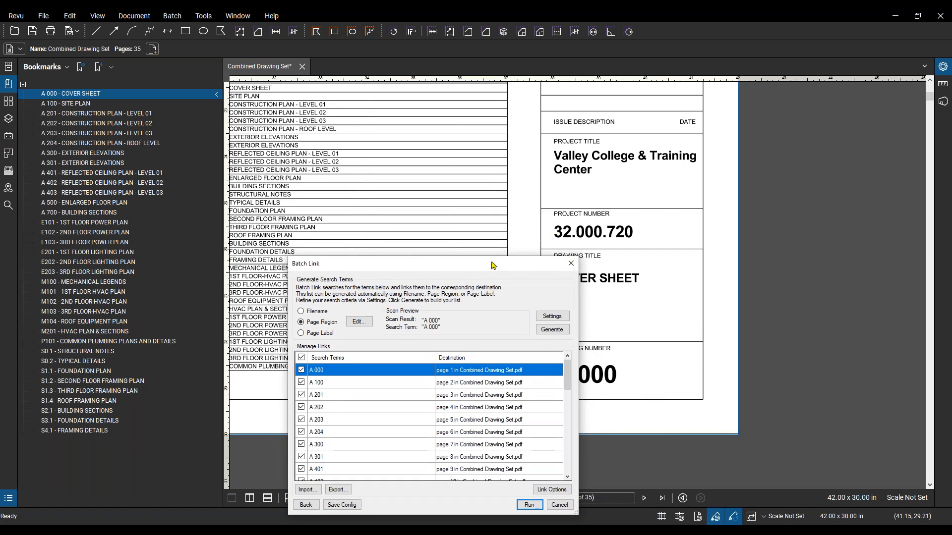
pyautogui.moveTo(494, 266); pyautogui.dragTo(492, 225)
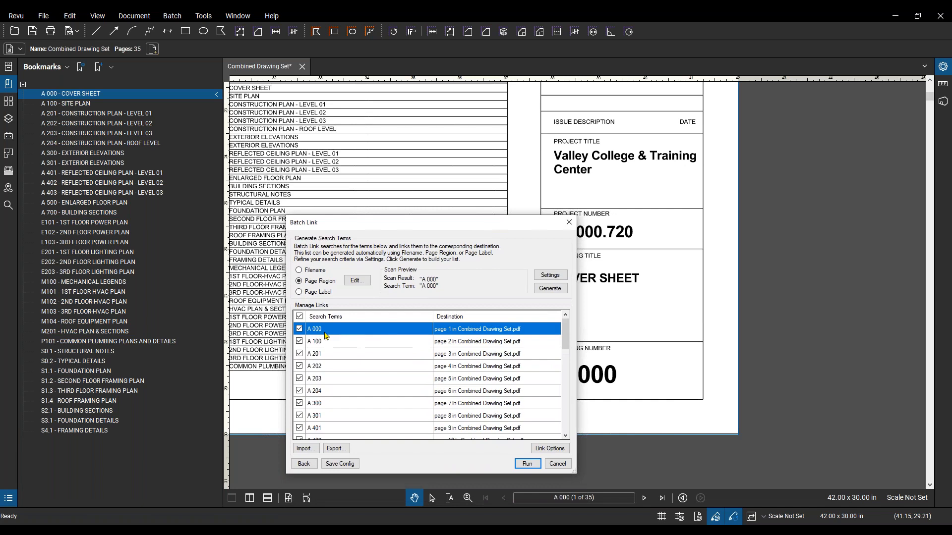
# Insert a new search term row below A 000 and copy the destination "page 1 in Combined Drawing Set.pdf" into it
pyautogui.rightClick(355, 335)
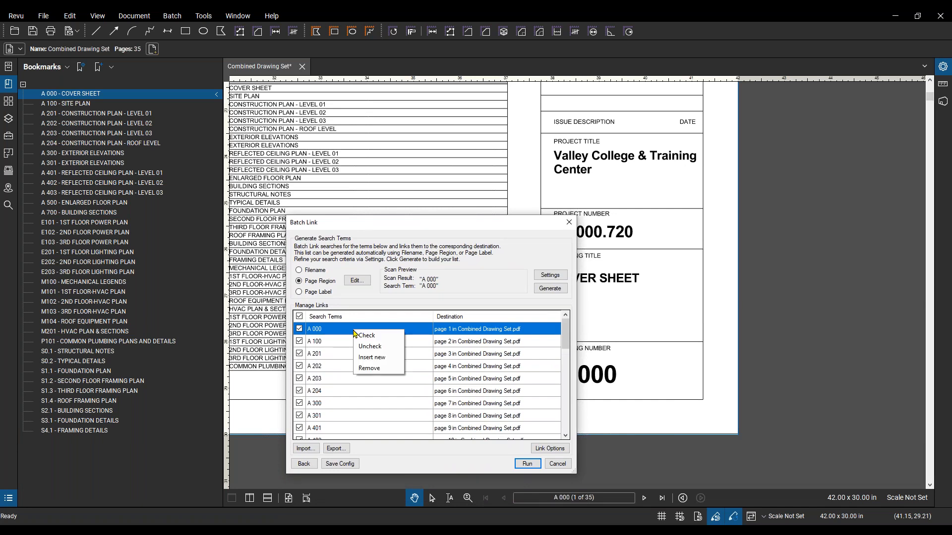
pyautogui.click(372, 357)
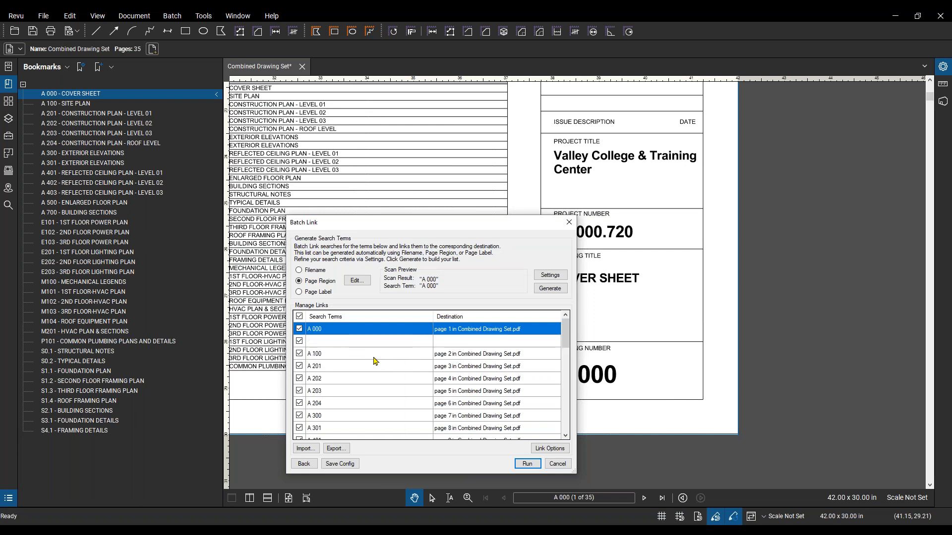
pyautogui.click(535, 328)
pyautogui.hotkey('ctrl', 'c')
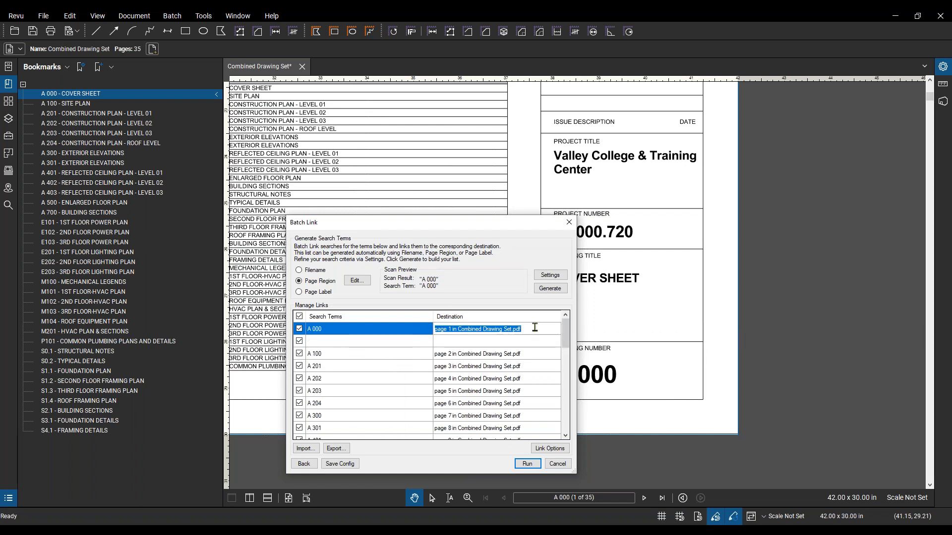
pyautogui.click(510, 341)
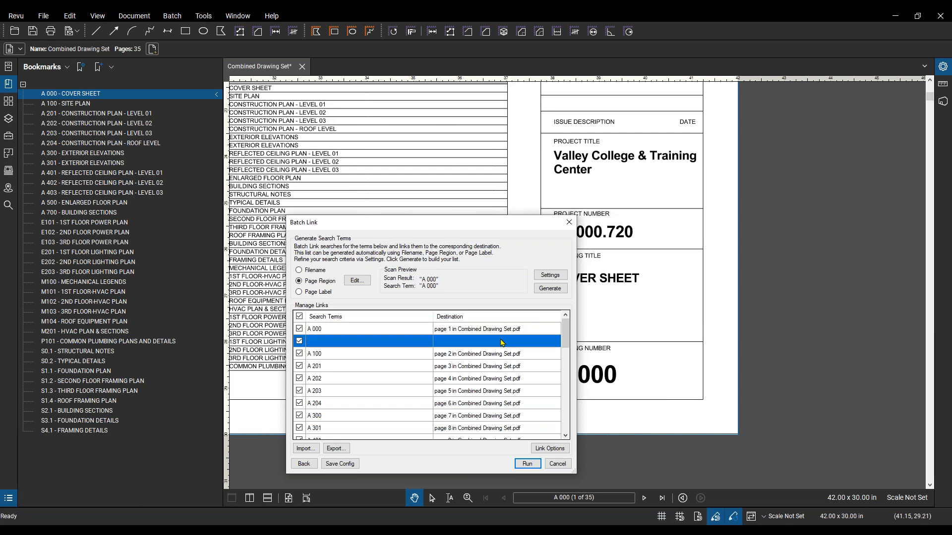
pyautogui.hotkey('ctrl', 'v')
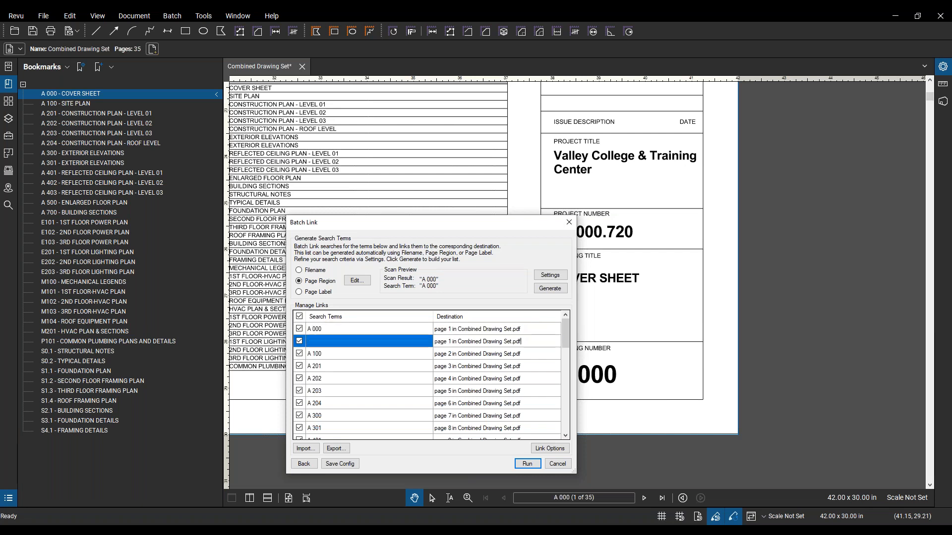
# Enter the project number 32.000.720 as the search term of the inserted row
pyautogui.click(412, 342)
pyautogui.moveTo(456, 227); pyautogui.dragTo(479, 266)
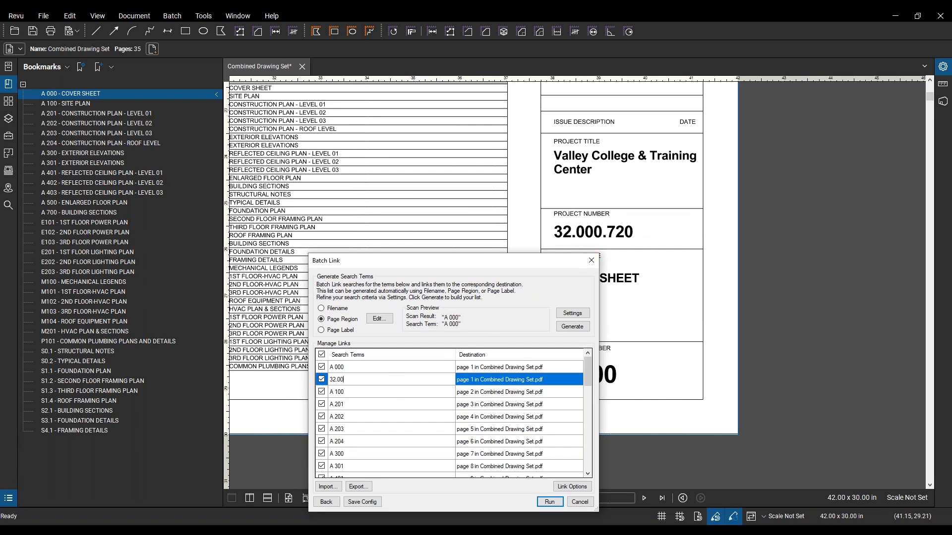
pyautogui.write('32.000.720')
pyautogui.moveTo(423, 264); pyautogui.dragTo(397, 163)
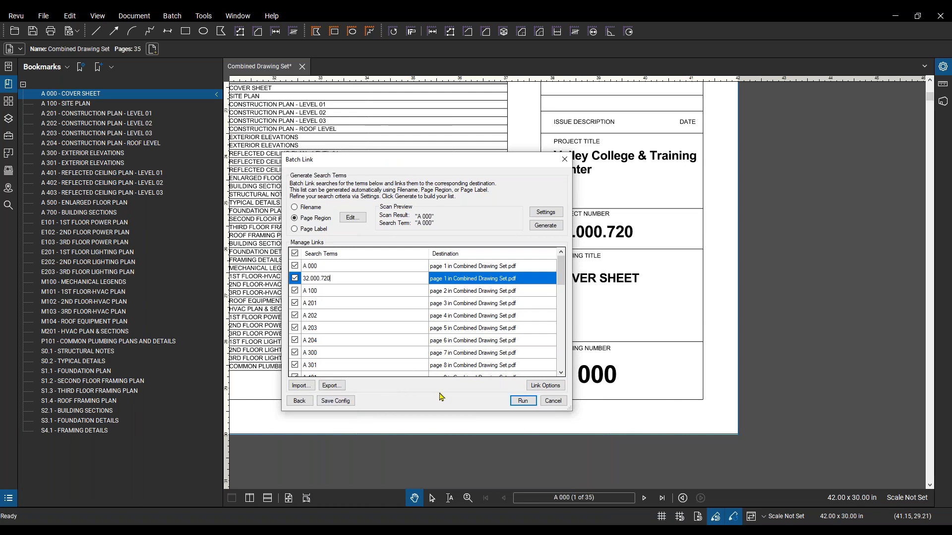
# Run the batch link on the combined drawing set and close its summary
pyautogui.click(514, 404)
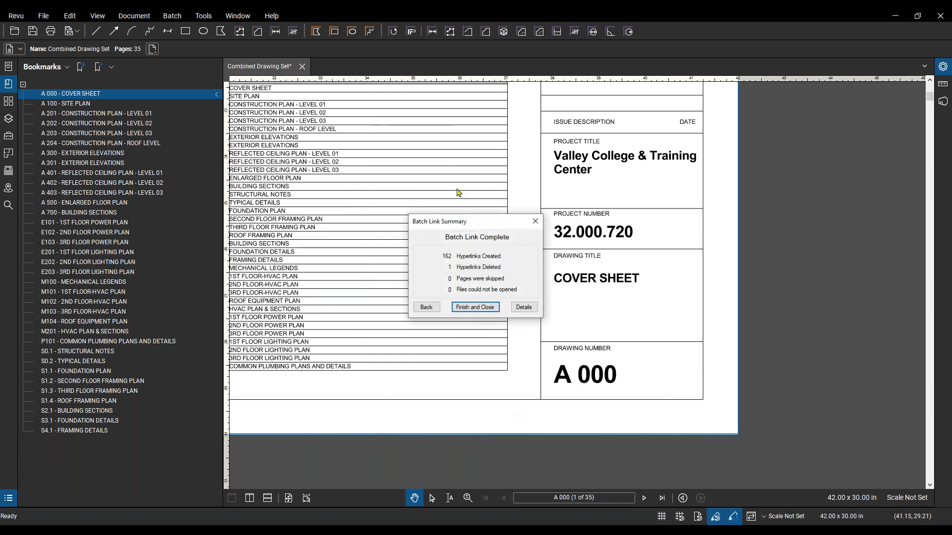
pyautogui.moveTo(494, 227); pyautogui.dragTo(519, 237)
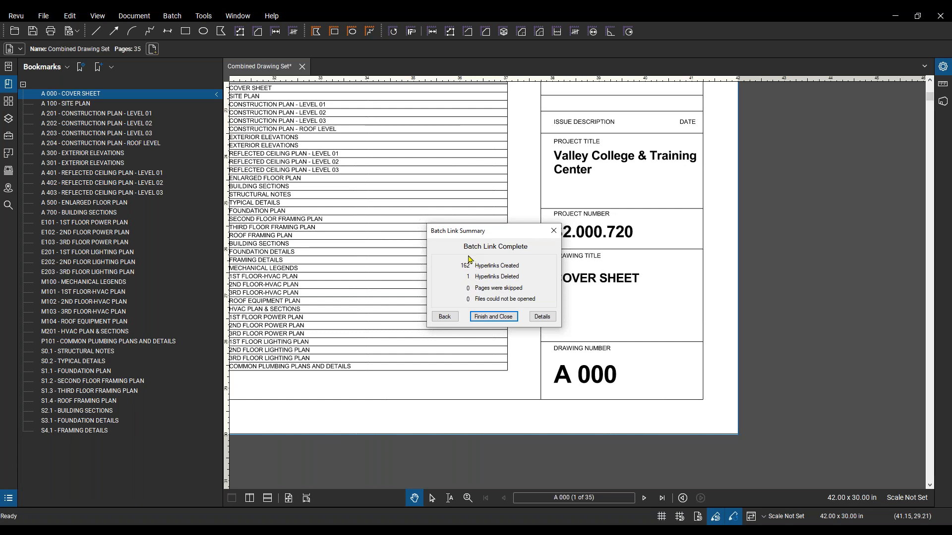
pyautogui.click(494, 318)
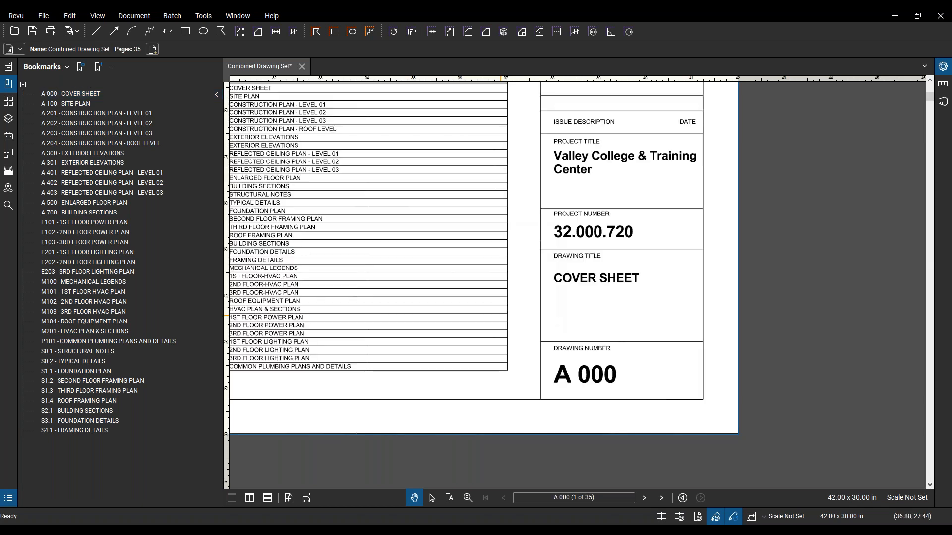
# Check the highlighted links in the cover sheet's drawing index and follow the A 203 link
pyautogui.scroll(-2, 479, 290)
pyautogui.moveTo(479, 290); pyautogui.dragTo(574, 350)
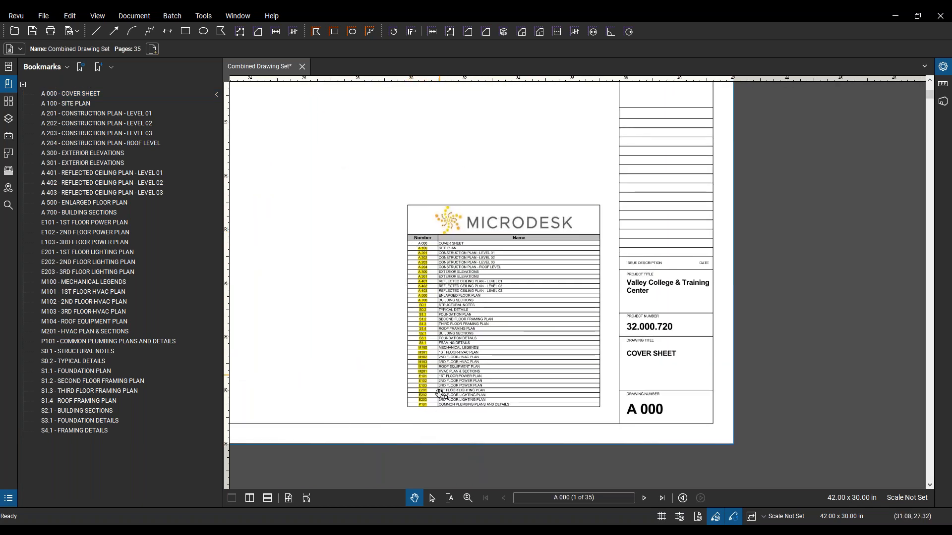
pyautogui.scroll(4, 389, 283)
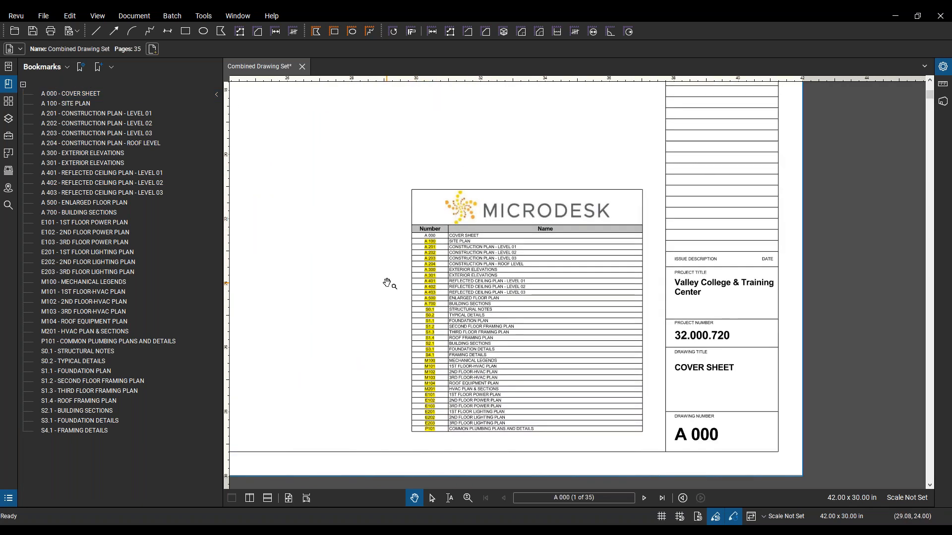
pyautogui.scroll(-2, 480, 223)
pyautogui.moveTo(692, 322); pyautogui.dragTo(651, 305)
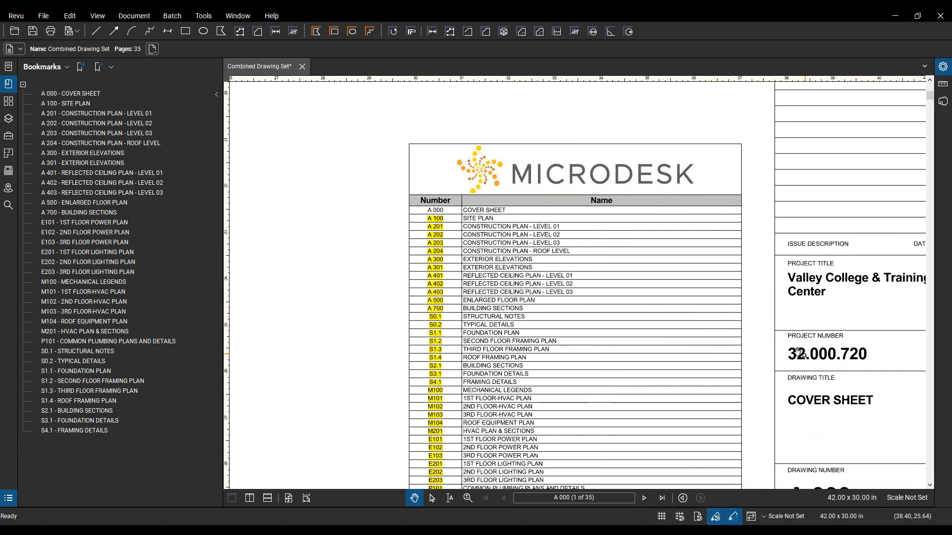
pyautogui.scroll(3, 563, 386)
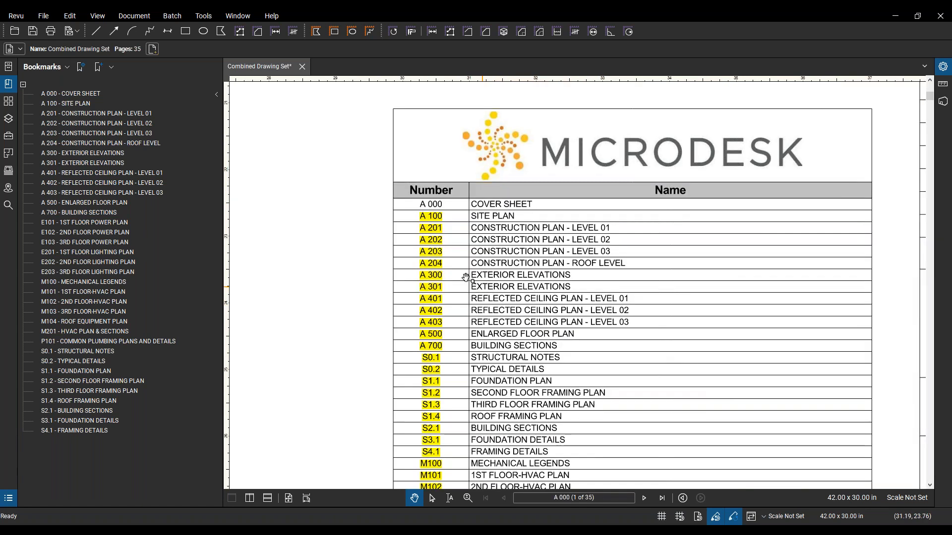
pyautogui.click(431, 252)
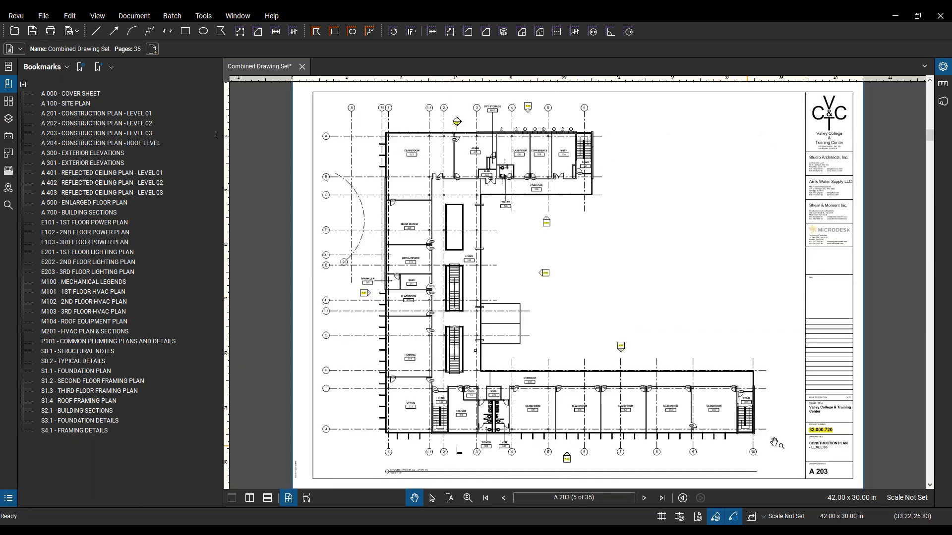
# Examine the project number link and the A 301 and A 300 elevation marker links on sheet A 203
pyautogui.scroll(3, 852, 440)
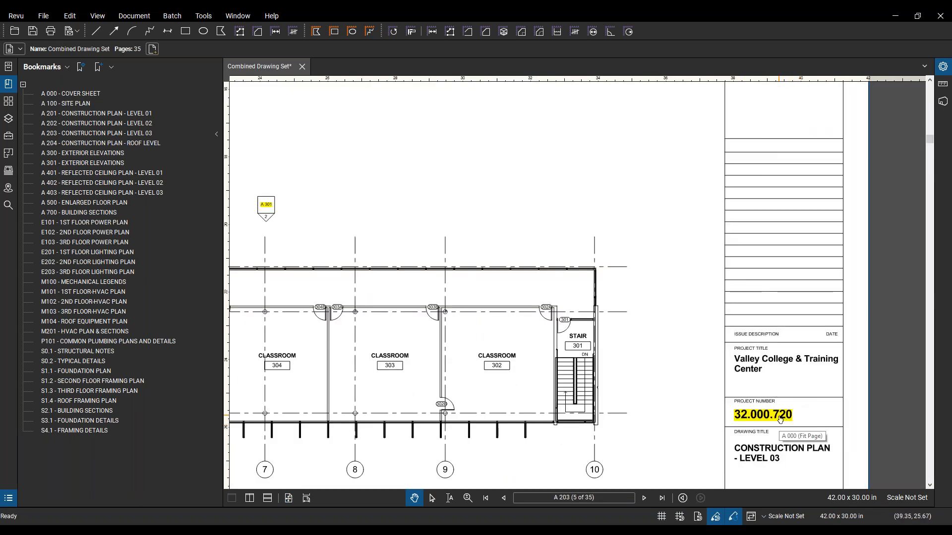
pyautogui.moveTo(475, 392); pyautogui.dragTo(766, 343)
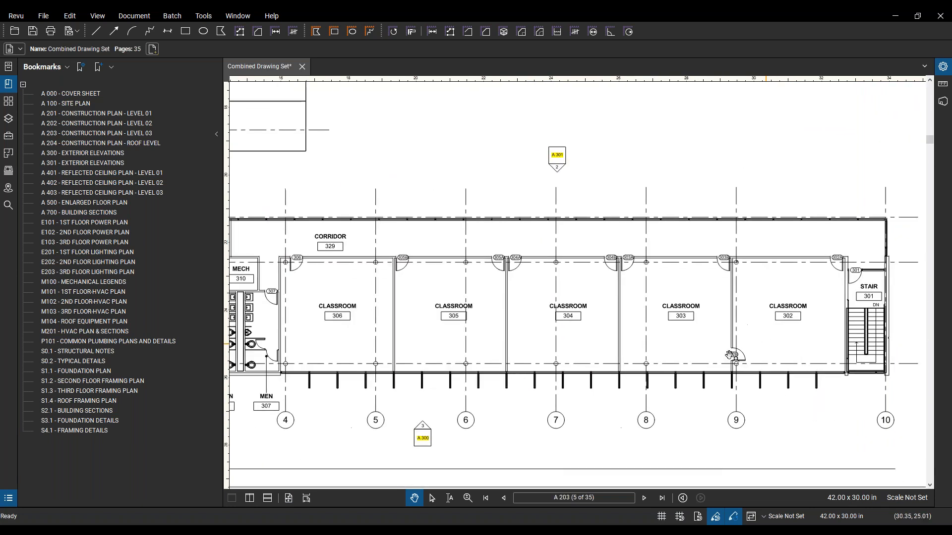
pyautogui.moveTo(422, 420); pyautogui.dragTo(506, 411)
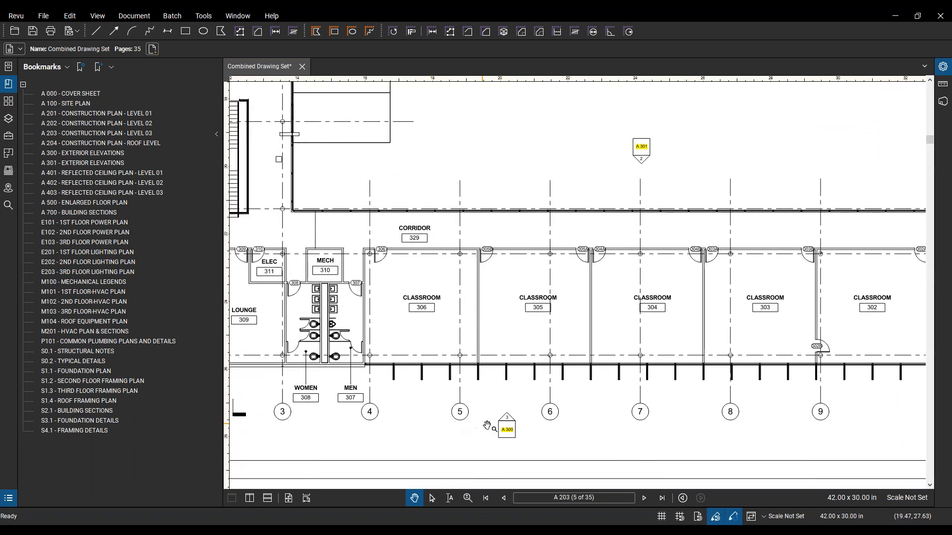
pyautogui.scroll(-5, 508, 431)
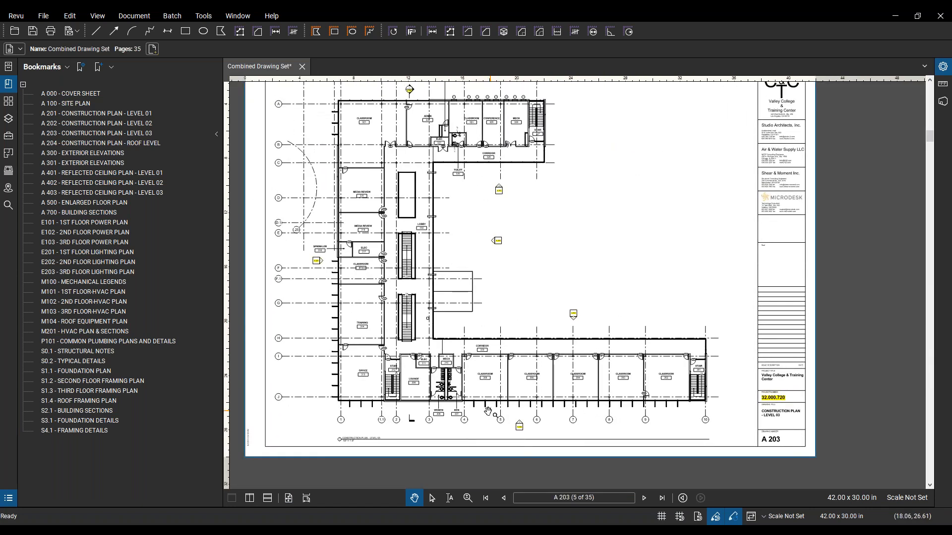
# Go to the previous sheet, A 202, and follow the A 500 callout link near the women's restroom
pyautogui.click(504, 498)
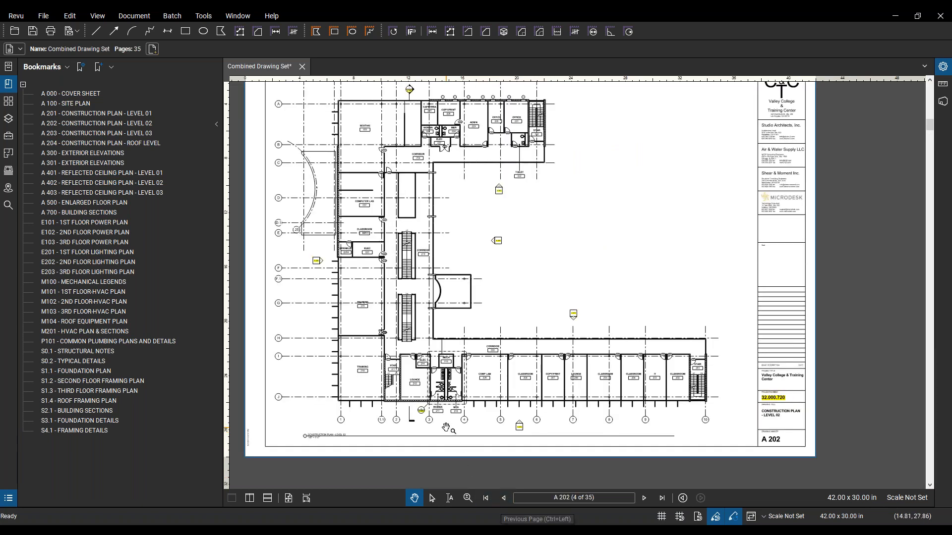
pyautogui.scroll(5, 446, 428)
pyautogui.moveTo(377, 342); pyautogui.dragTo(413, 393)
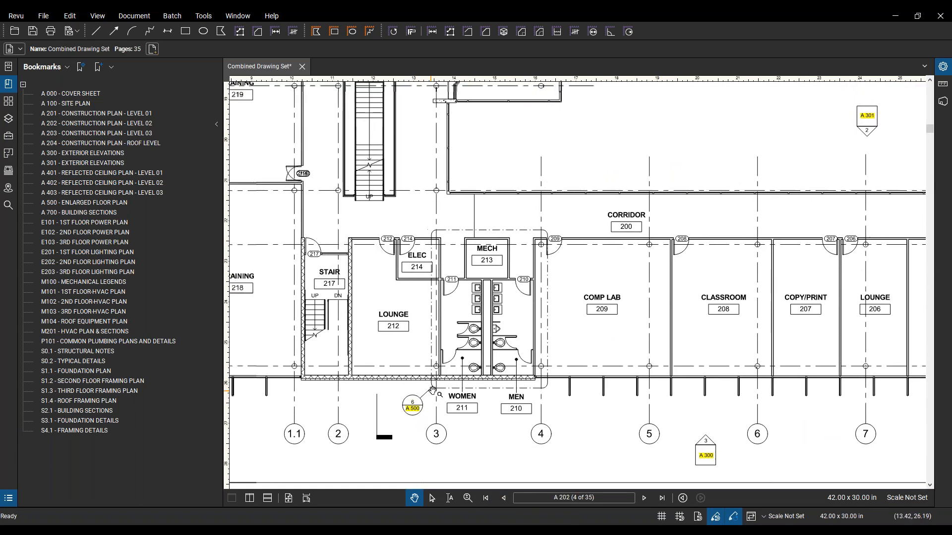
pyautogui.click(412, 408)
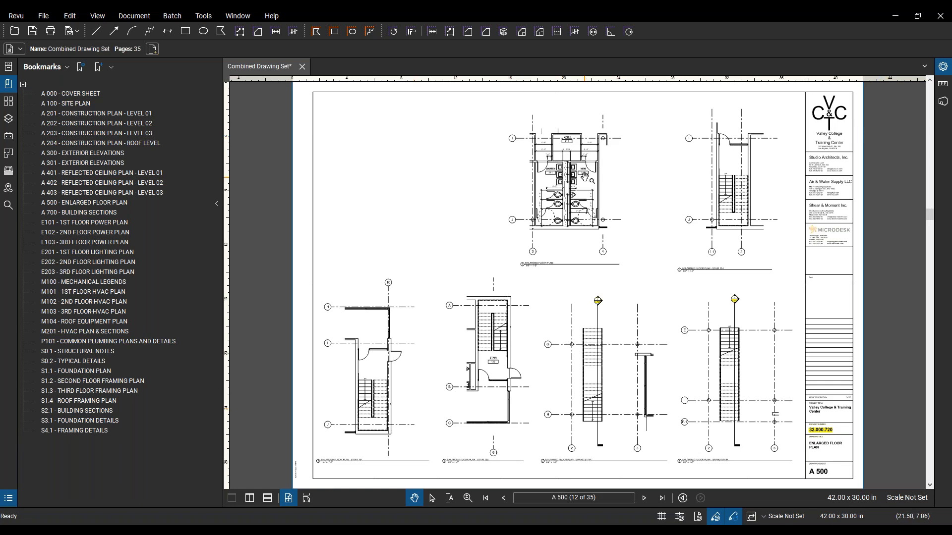
# Follow the A 700 section marker link on sheet A 500 and return to the first page of the set
pyautogui.scroll(5, 612, 301)
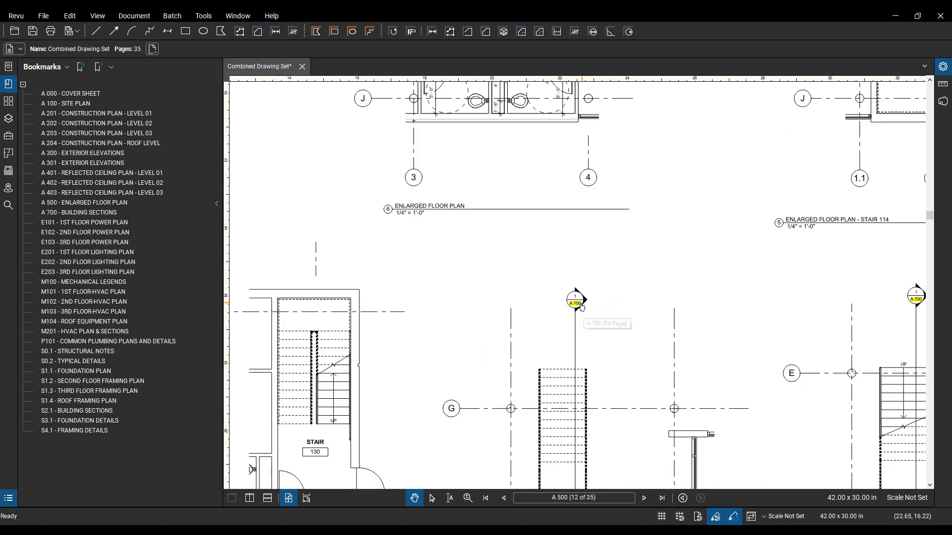
pyautogui.click(578, 306)
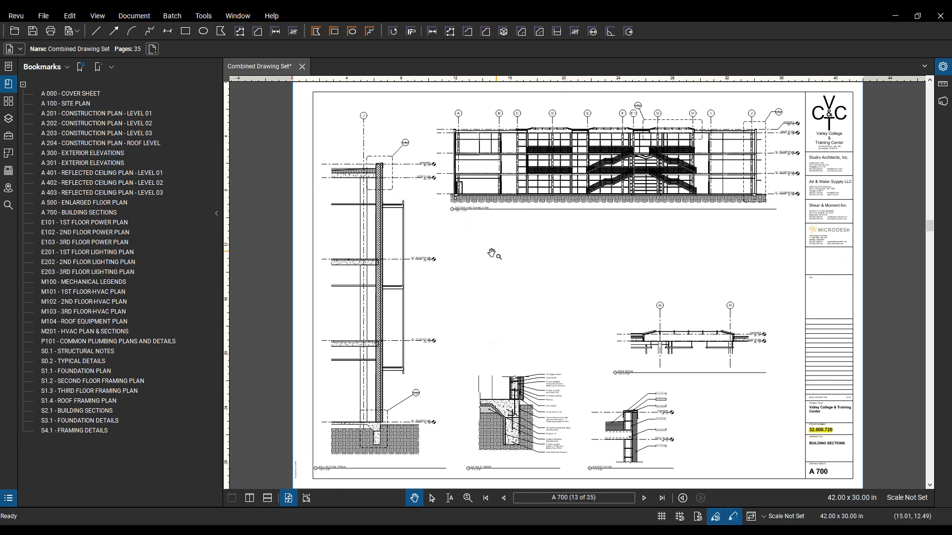
pyautogui.click(486, 498)
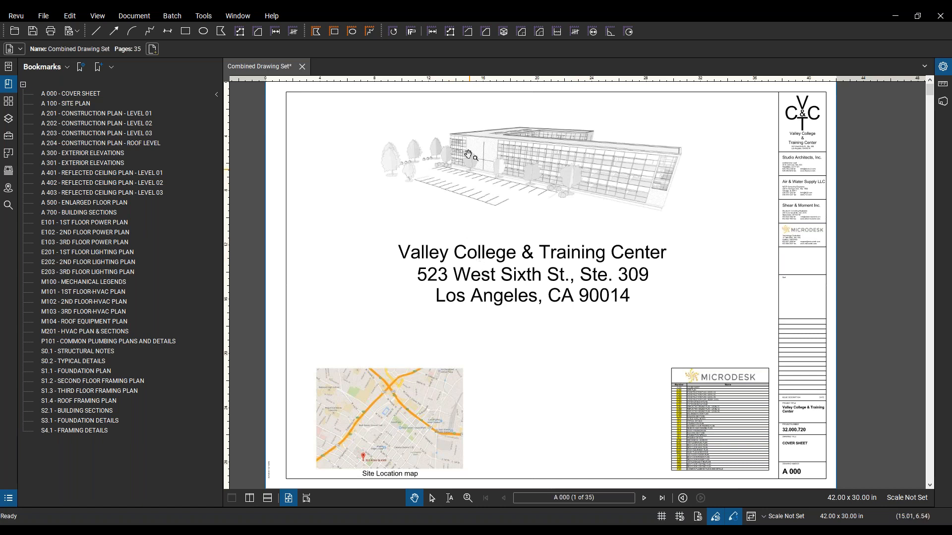
pyautogui.click(173, 18)
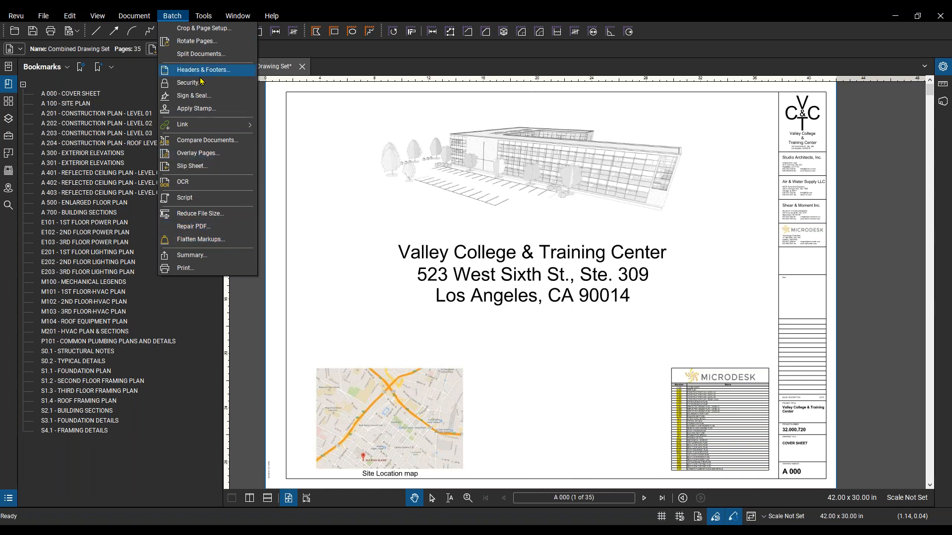
pyautogui.click(485, 266)
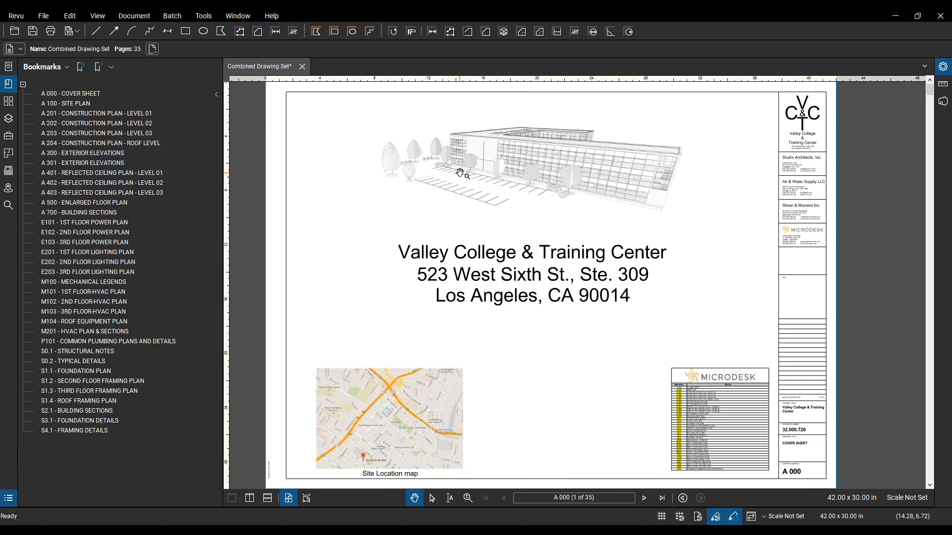
pyautogui.moveTo(669, 284); pyautogui.dragTo(663, 275)
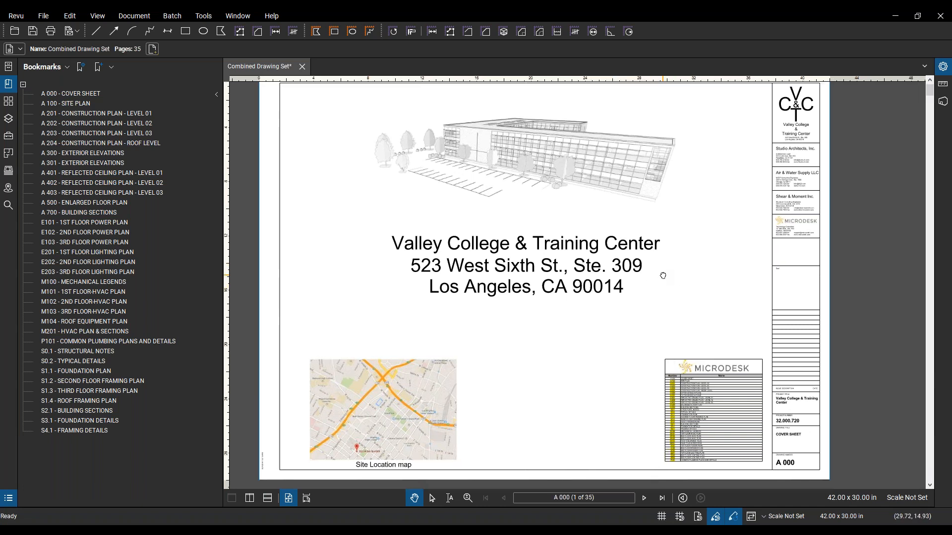
pyautogui.scroll(-1, 513, 293)
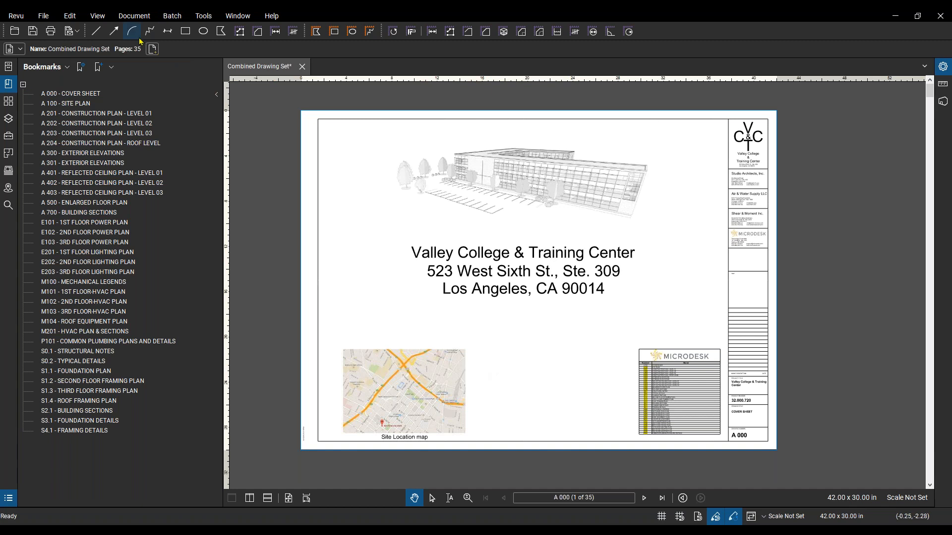
# Start a new batch link and add all the individual sheet PDFs from the Separated folder
pyautogui.click(179, 18)
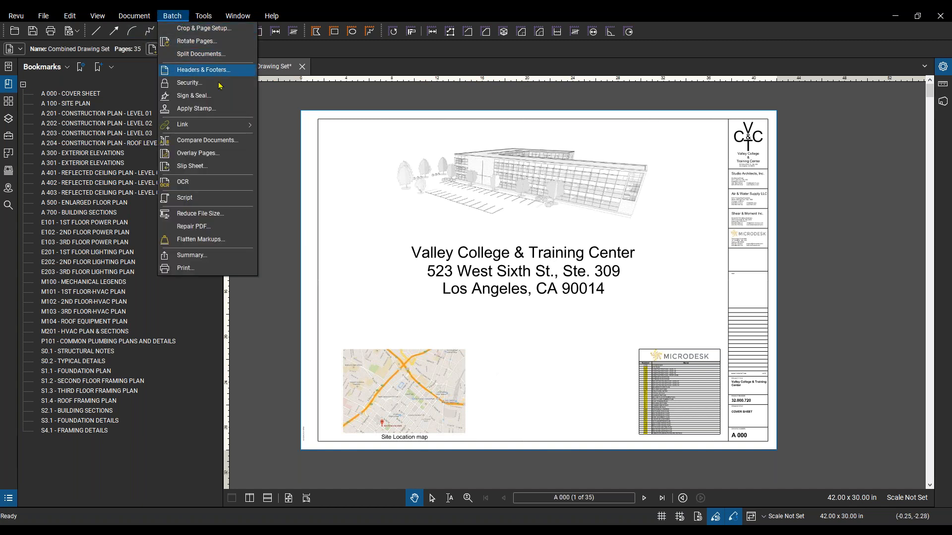
pyautogui.moveTo(201, 131)
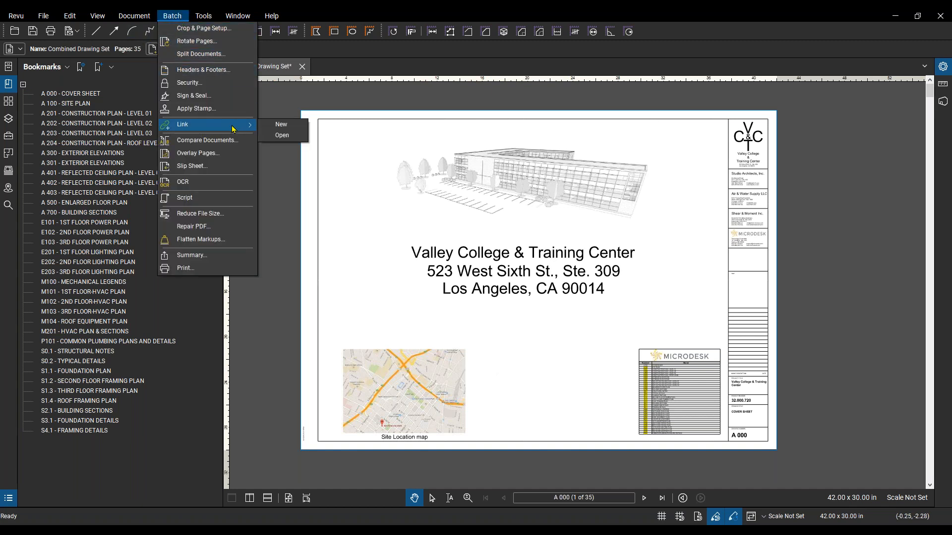
pyautogui.click(278, 128)
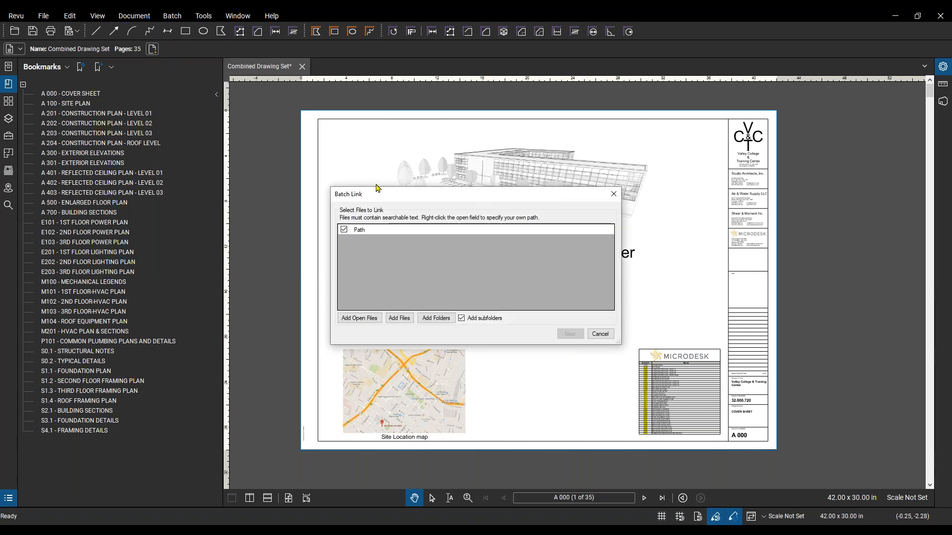
pyautogui.click(400, 318)
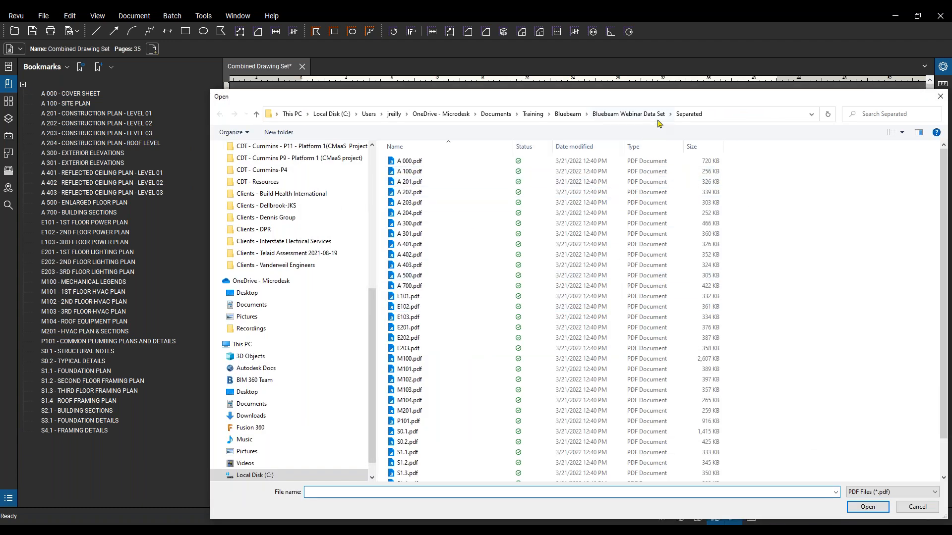
pyautogui.click(657, 117)
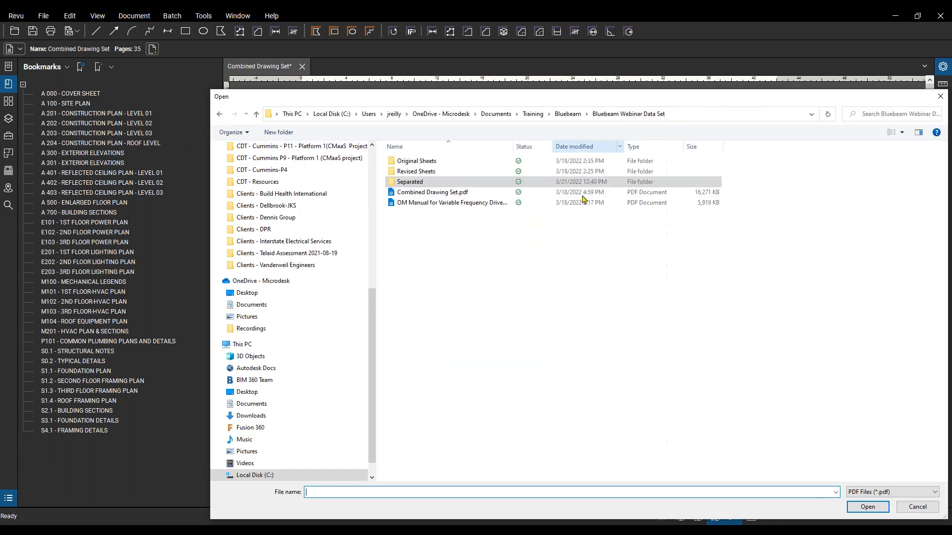
pyautogui.doubleClick(439, 183)
pyautogui.scroll(-2, 455, 249)
pyautogui.scroll(2, 457, 250)
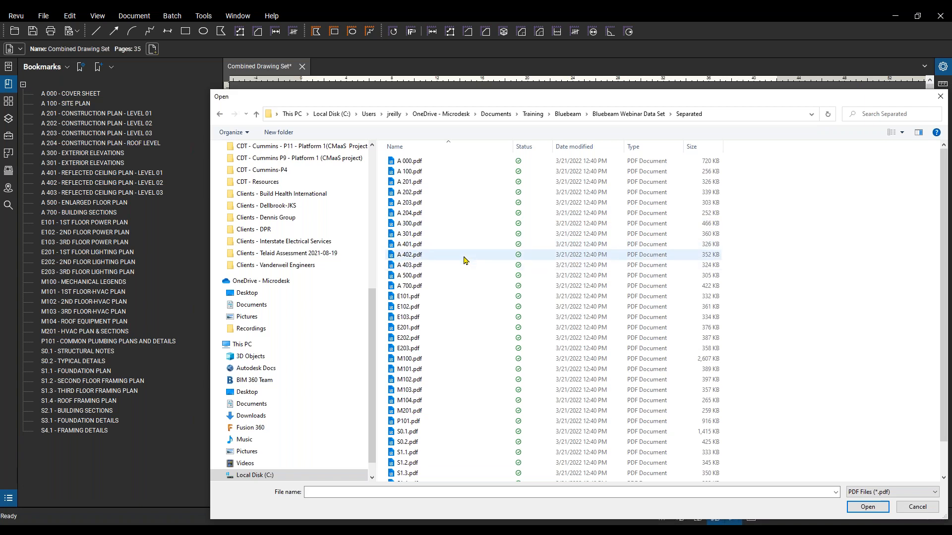
pyautogui.click(438, 161)
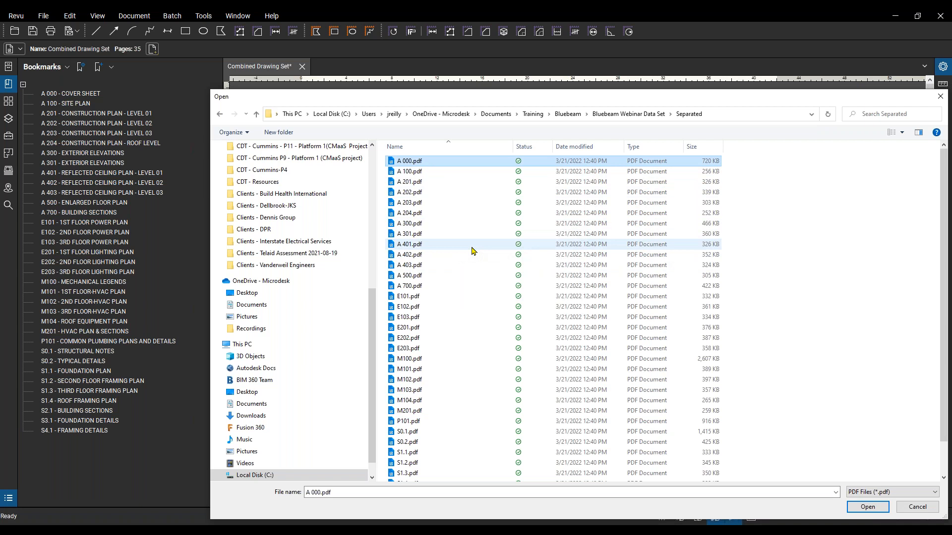
pyautogui.hotkey('ctrl', 'a')
pyautogui.scroll(-2, 476, 268)
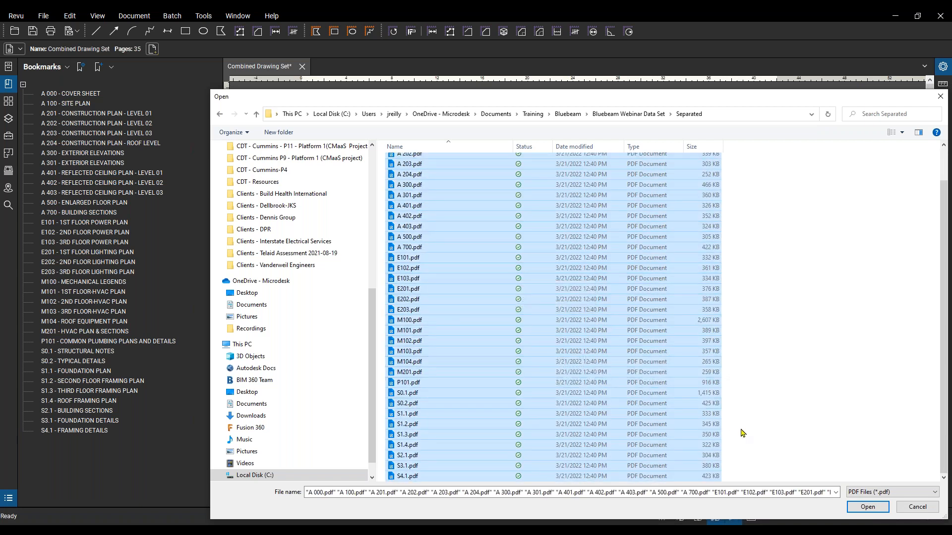
pyautogui.click(867, 508)
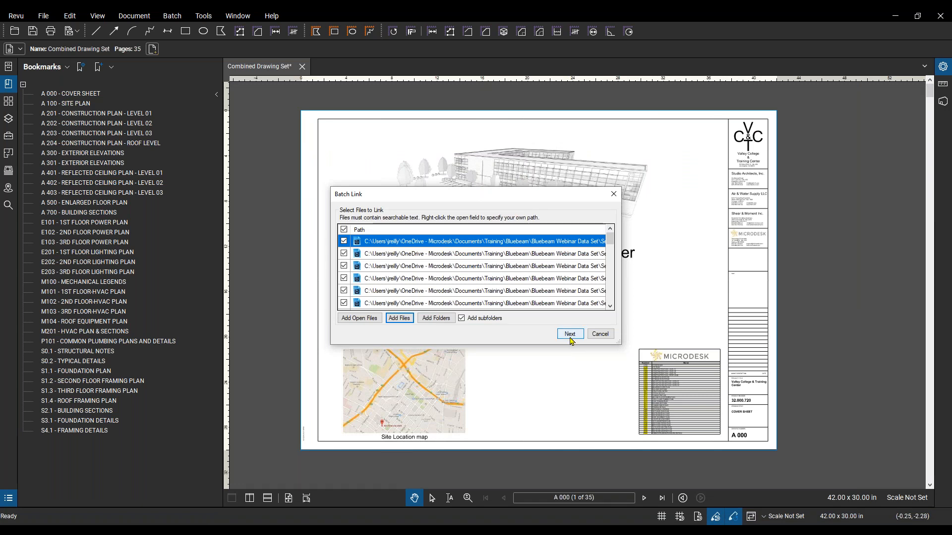
# Generate the link search terms for the separate sheet files from their page labels, keeping the current link options
pyautogui.click(569, 339)
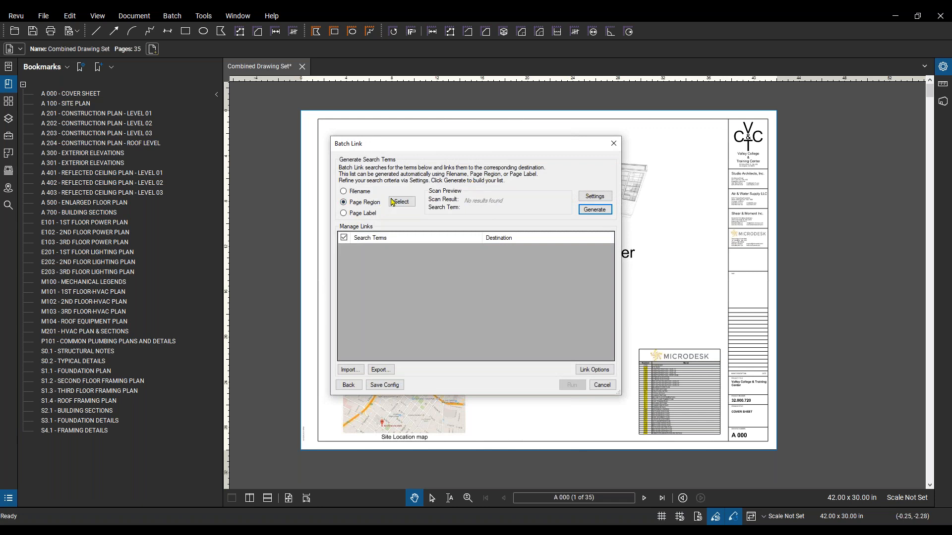
pyautogui.click(371, 215)
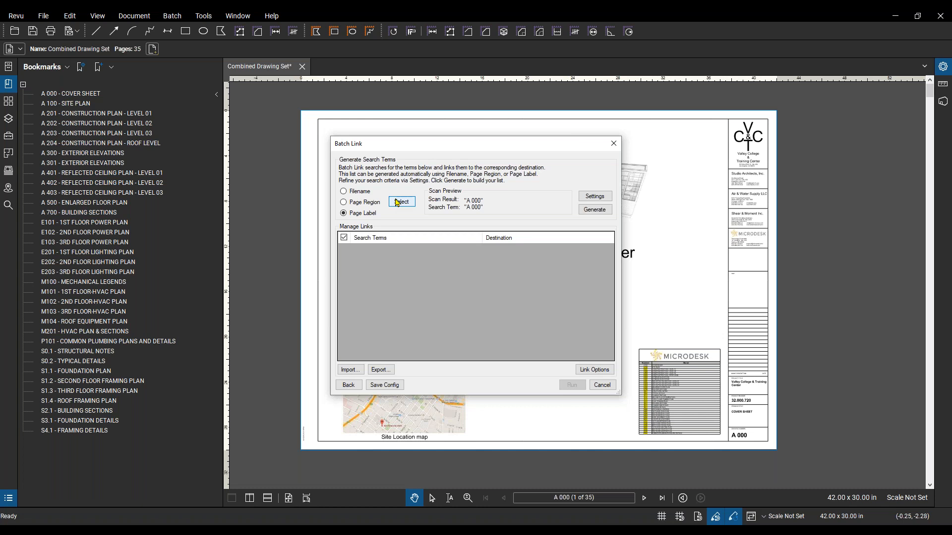
pyautogui.click(595, 369)
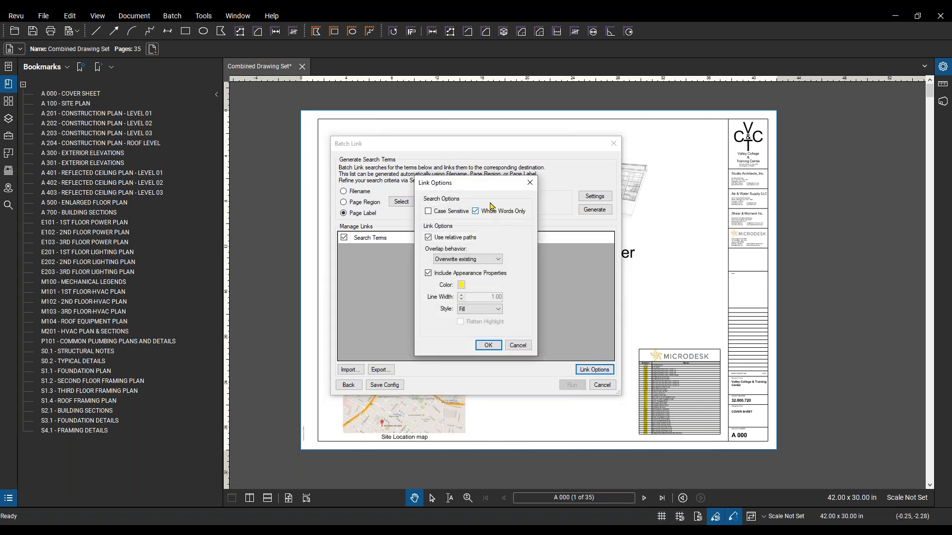
pyautogui.click(534, 187)
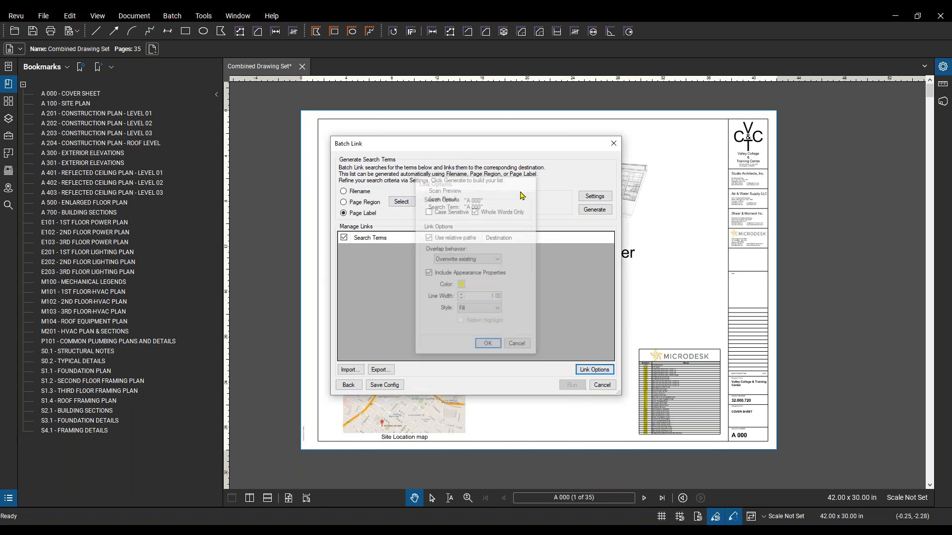
pyautogui.click(592, 212)
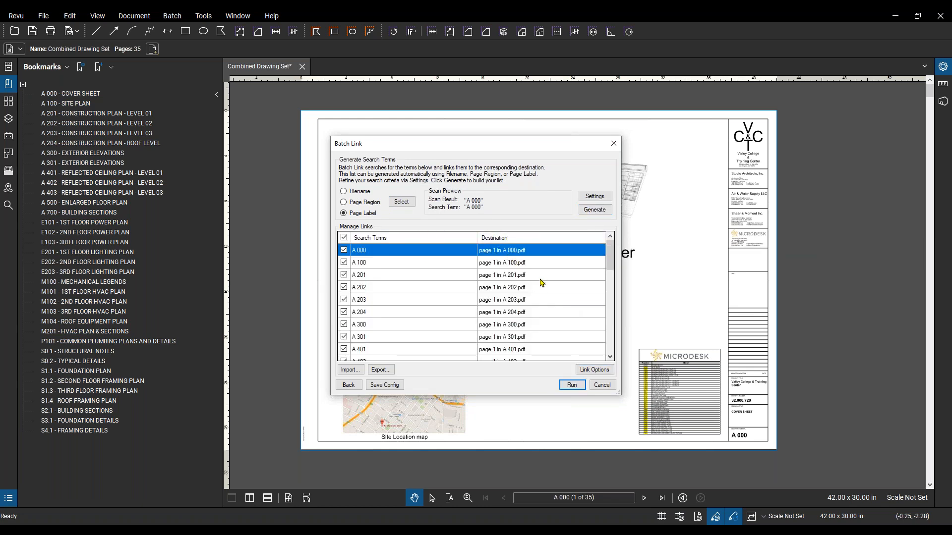
# Review the generated search terms and destinations, run the batch link on the separate files, and close its summary
pyautogui.scroll(-9, 590, 267)
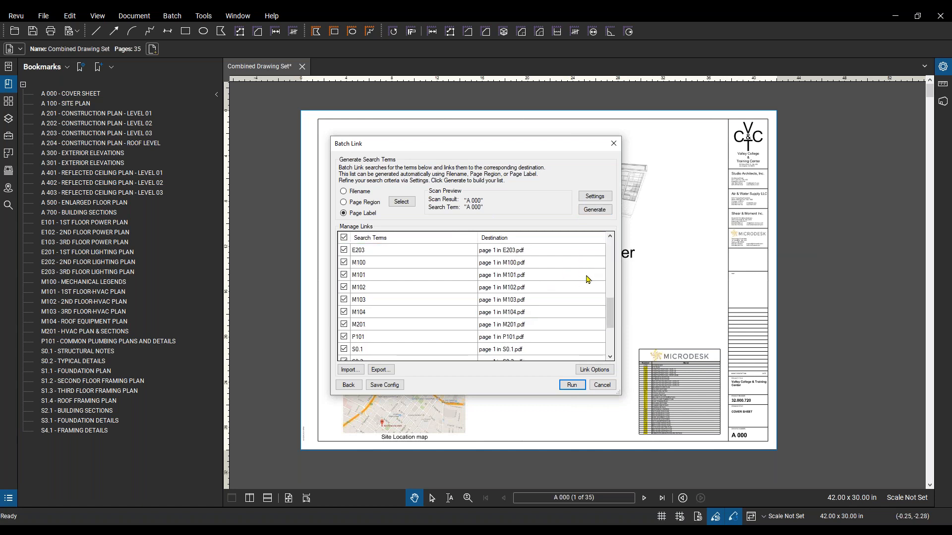
pyautogui.scroll(9, 503, 336)
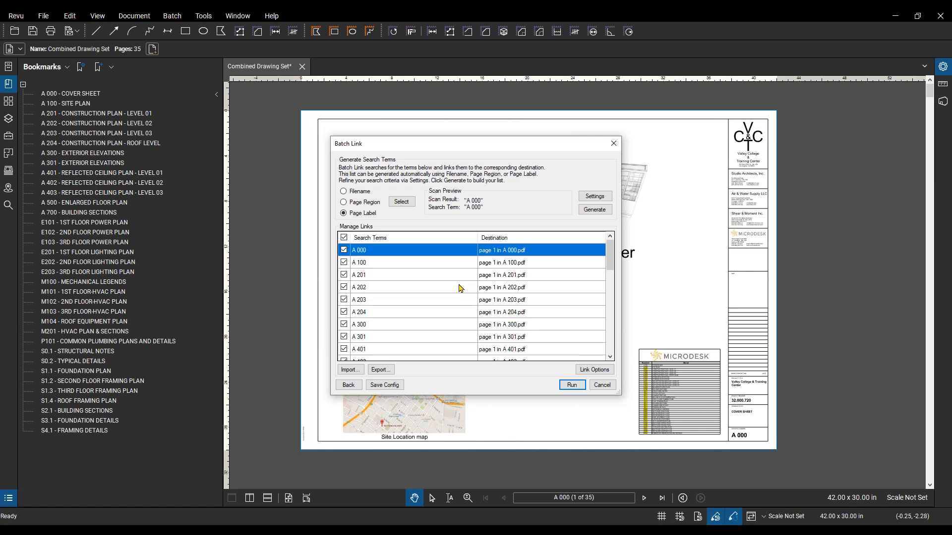
pyautogui.click(564, 385)
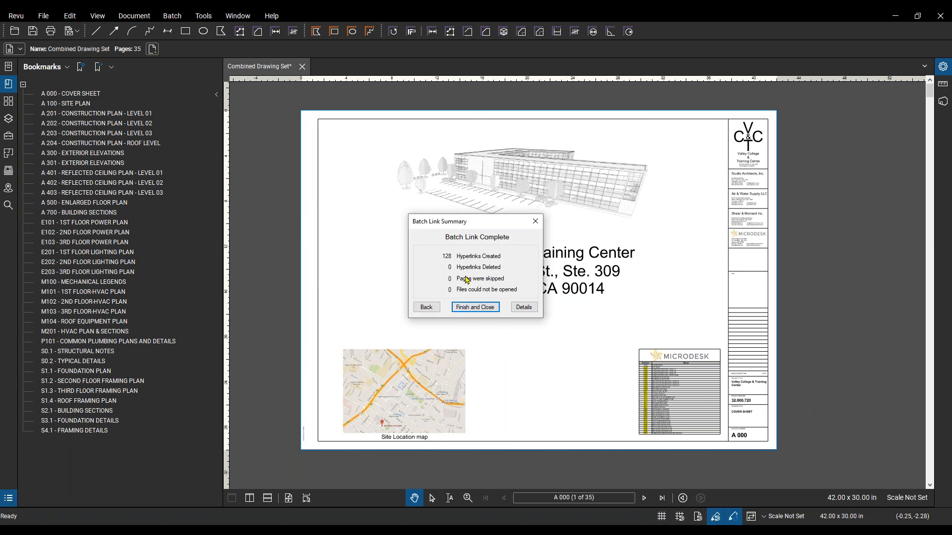
pyautogui.click(473, 306)
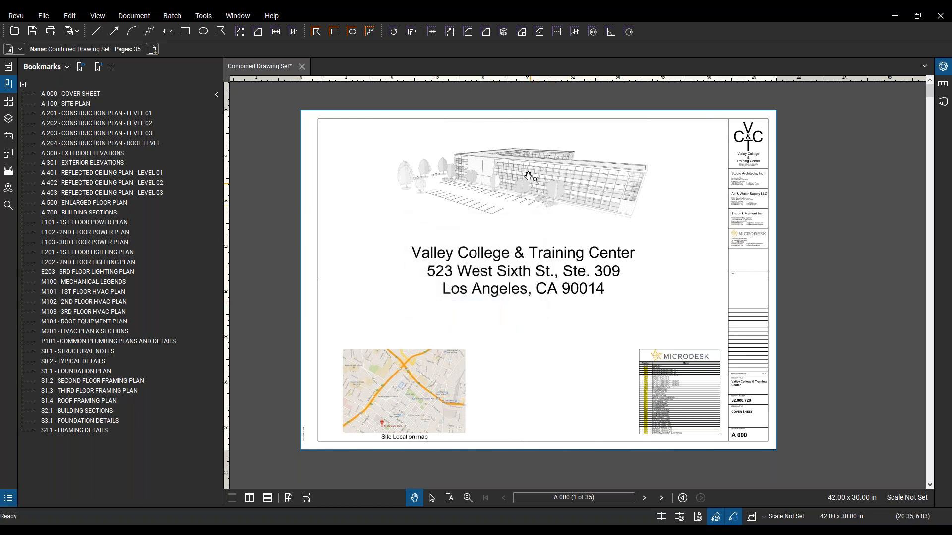
# Open A 000.pdf from the Separated folder
pyautogui.click(16, 32)
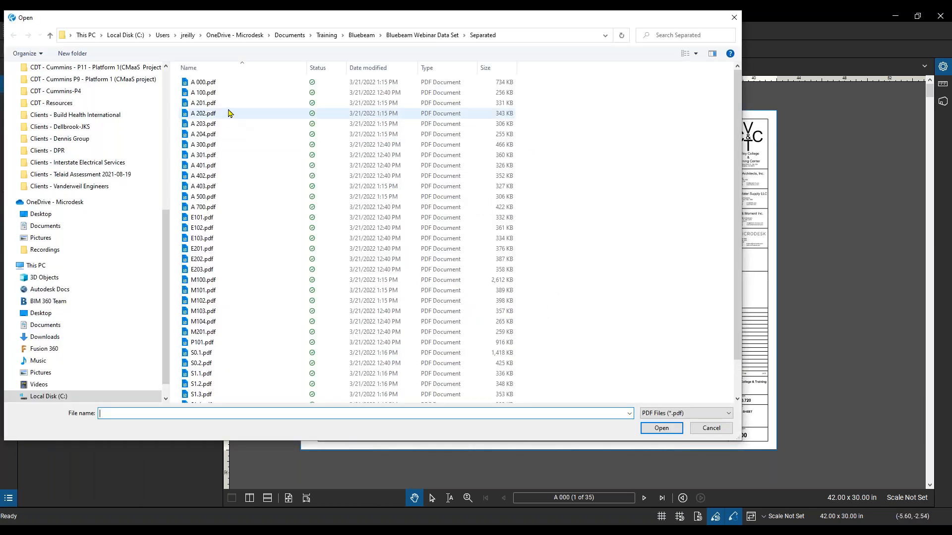
pyautogui.click(233, 82)
pyautogui.click(661, 427)
# Check the highlighted sheet numbers in the A 000 file's drawing index and follow the A 300 link
pyautogui.scroll(3, 716, 322)
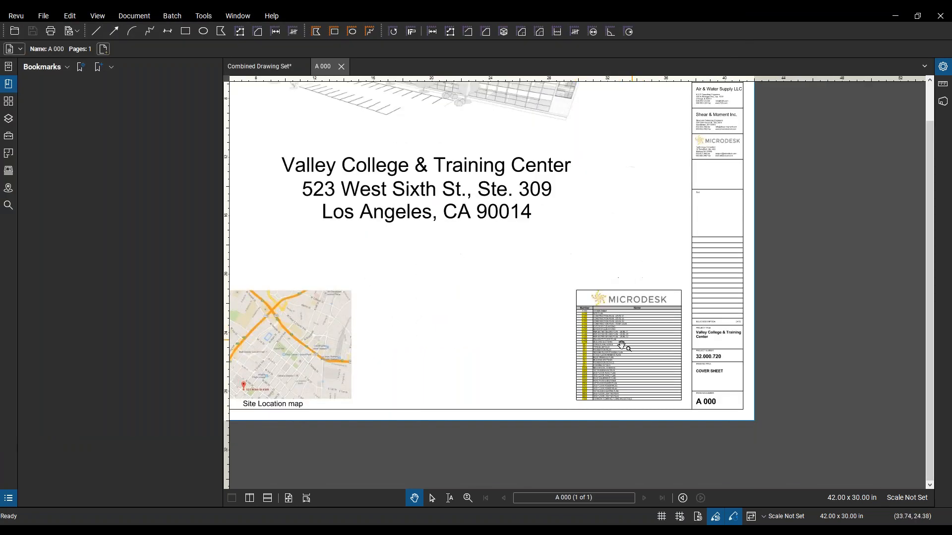
pyautogui.scroll(3, 567, 297)
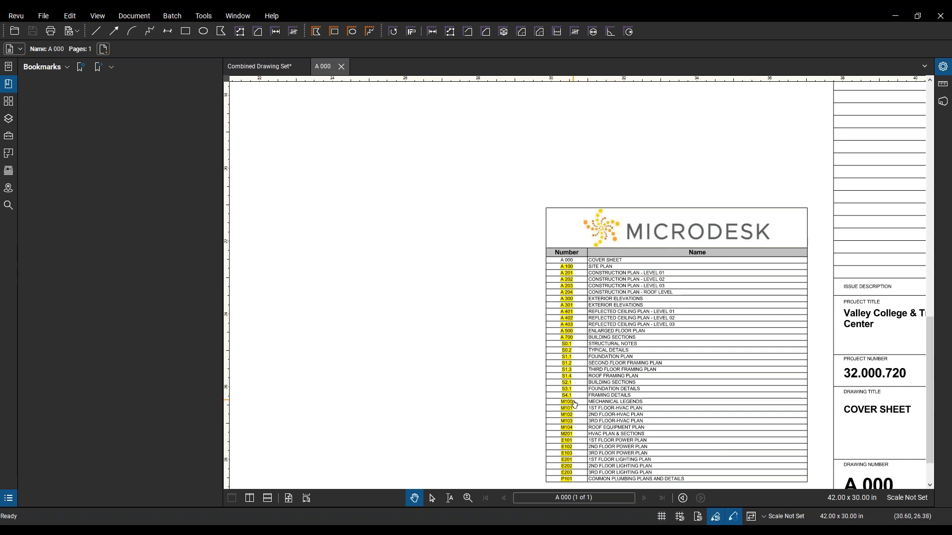
pyautogui.scroll(3, 573, 314)
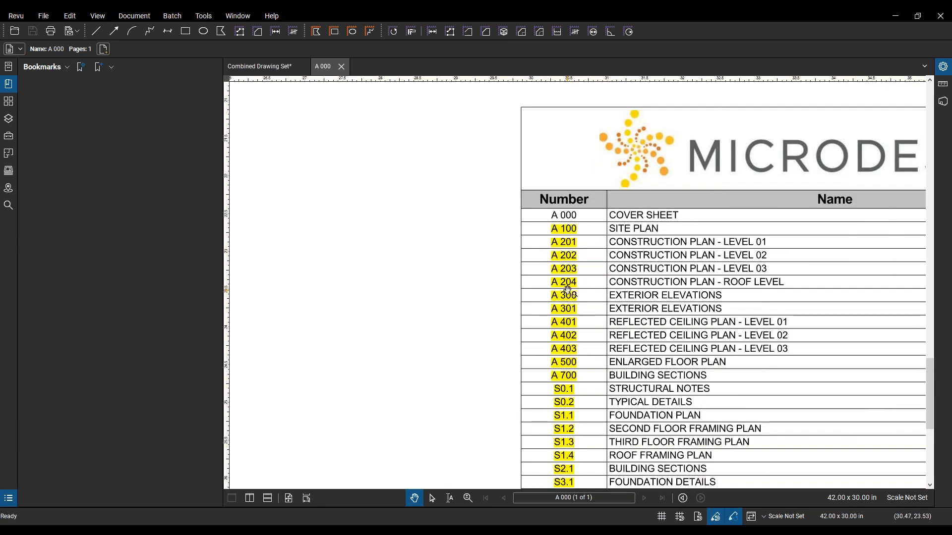
pyautogui.click(565, 297)
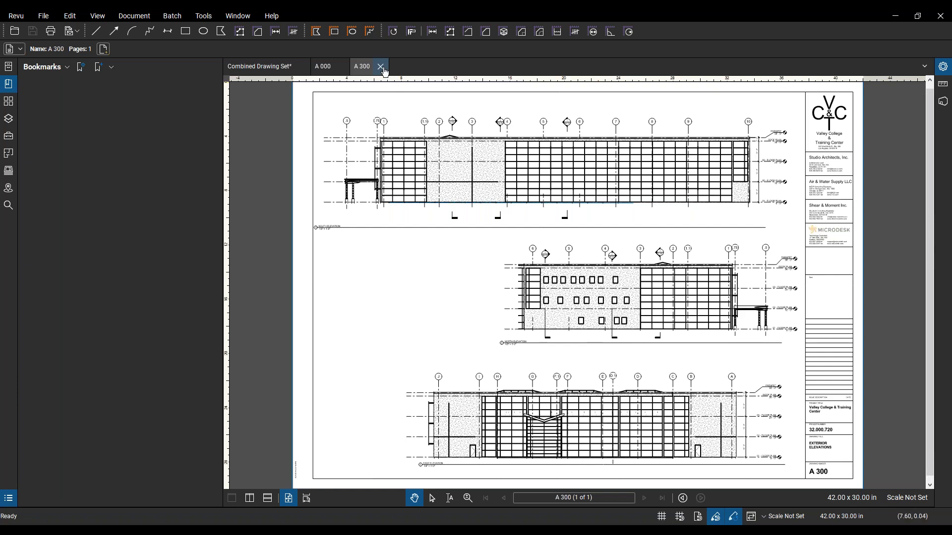
# Inspect the section markers on the A 300 elevations for links, and close that file to return to A 000
pyautogui.scroll(5, 611, 255)
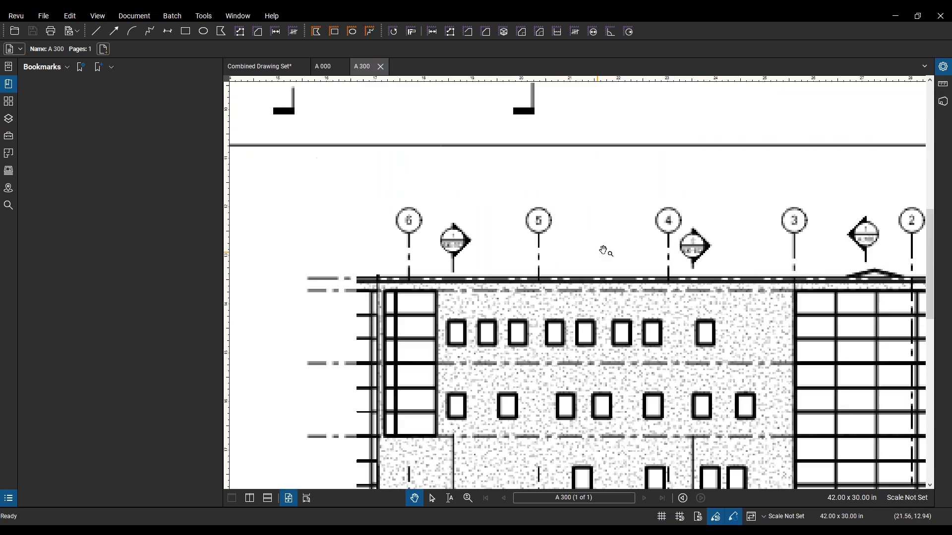
pyautogui.scroll(-5, 692, 251)
pyautogui.scroll(4, 720, 244)
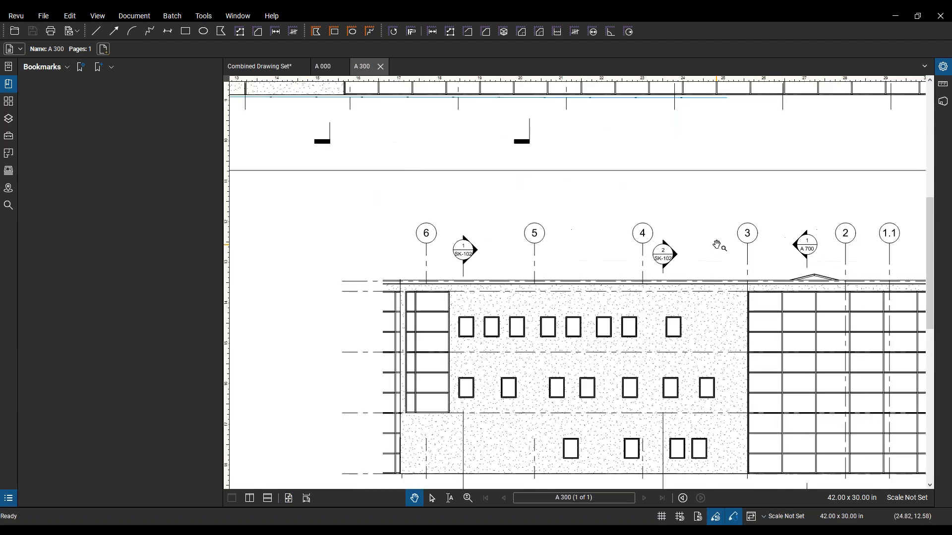
pyautogui.scroll(-4, 723, 246)
pyautogui.scroll(3, 684, 139)
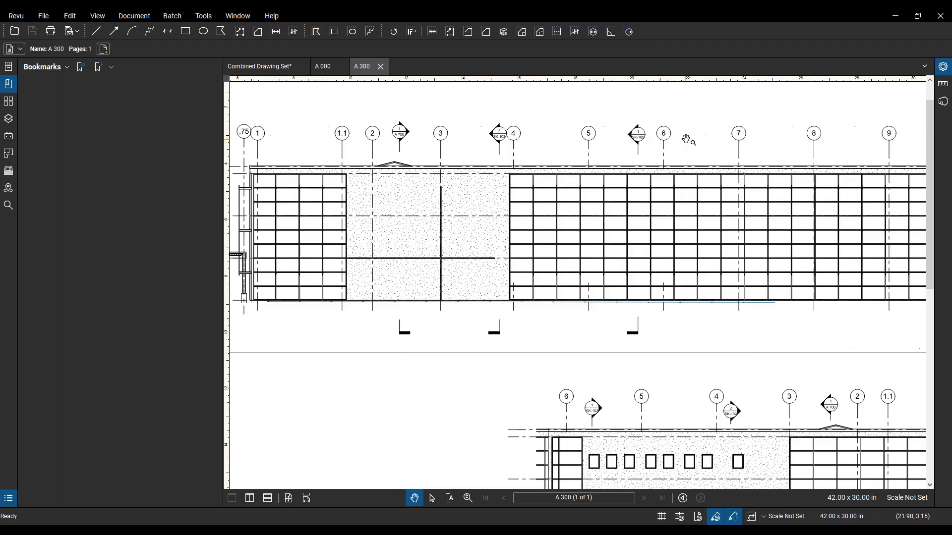
pyautogui.scroll(-2, 654, 142)
pyautogui.scroll(-3, 652, 142)
pyautogui.hotkey('ctrl', 'w')
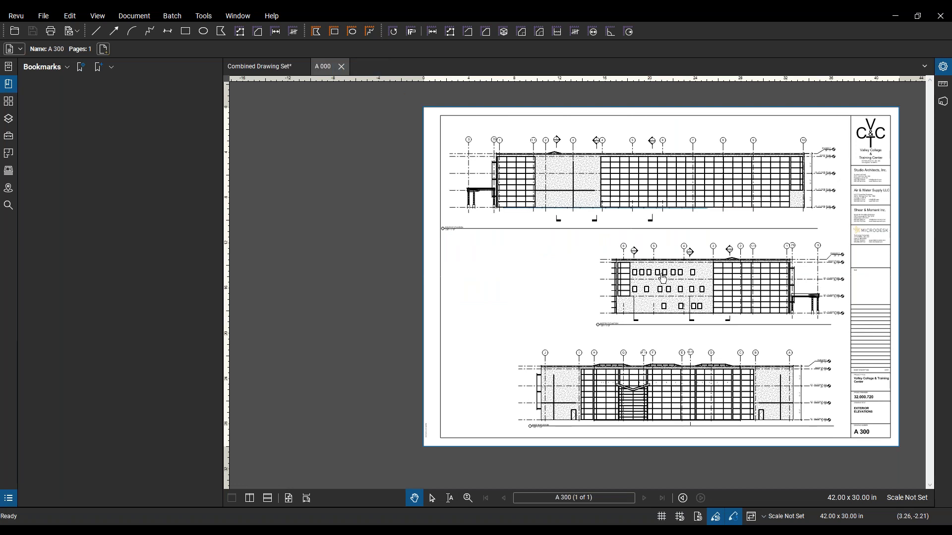
pyautogui.scroll(-2, 742, 352)
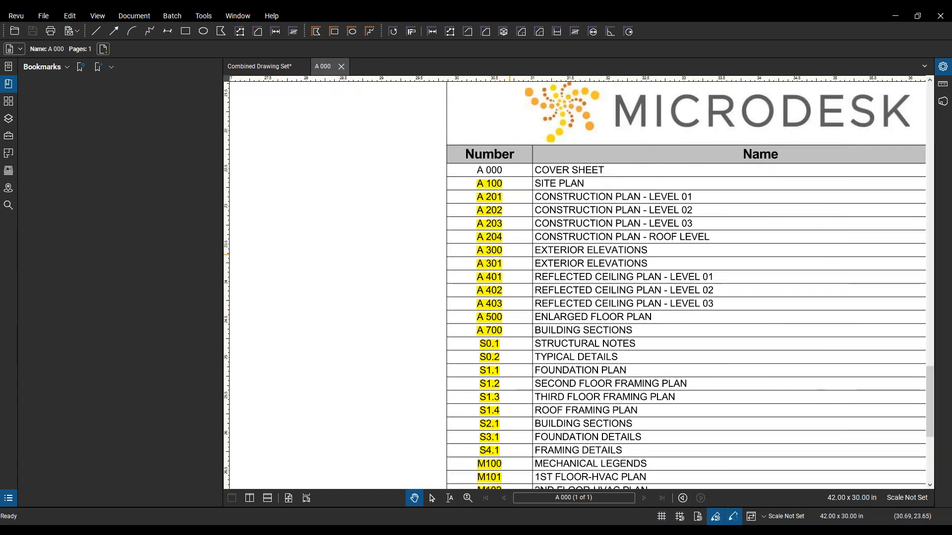
# Test the links across the separate files: from the drawing index to A 201, its stair marker to A 500, and a section marker to A 700
pyautogui.click(490, 198)
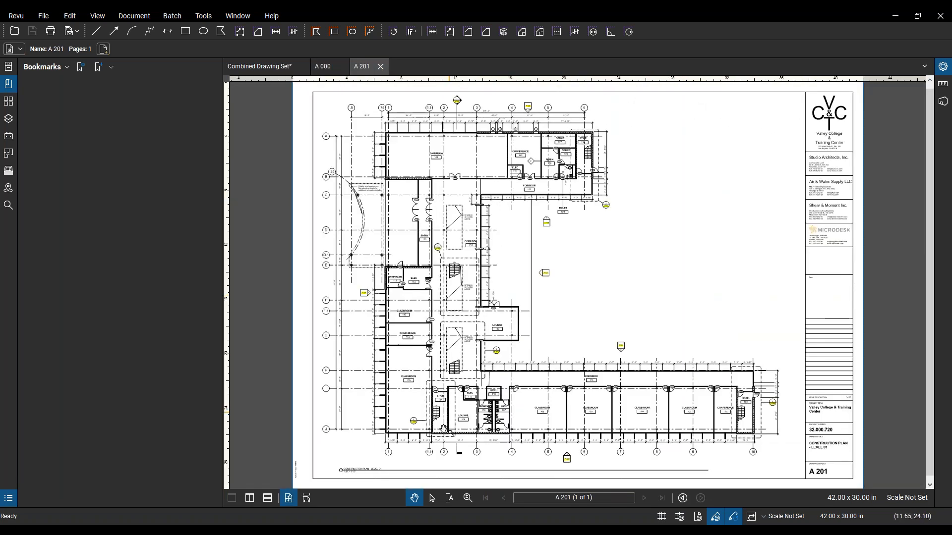
pyautogui.scroll(3, 440, 449)
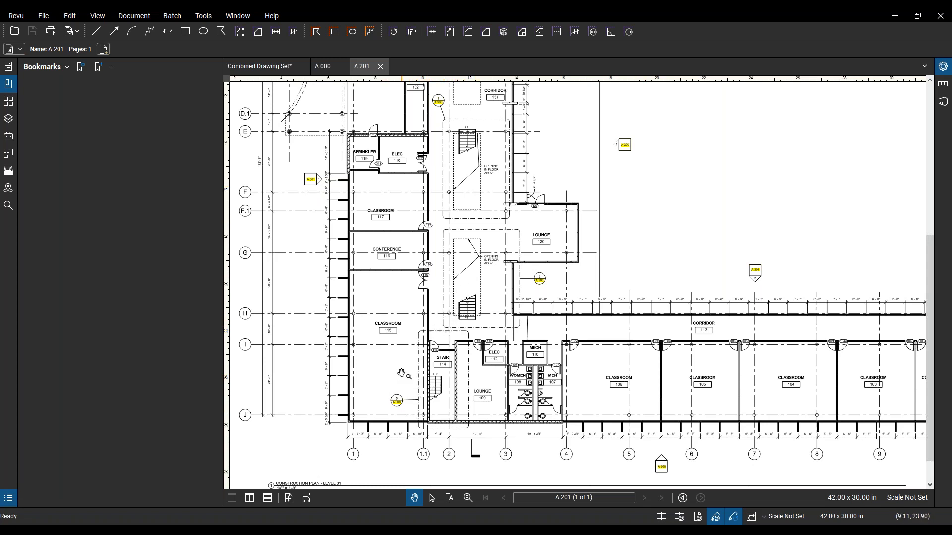
pyautogui.scroll(3, 395, 396)
pyautogui.click(407, 409)
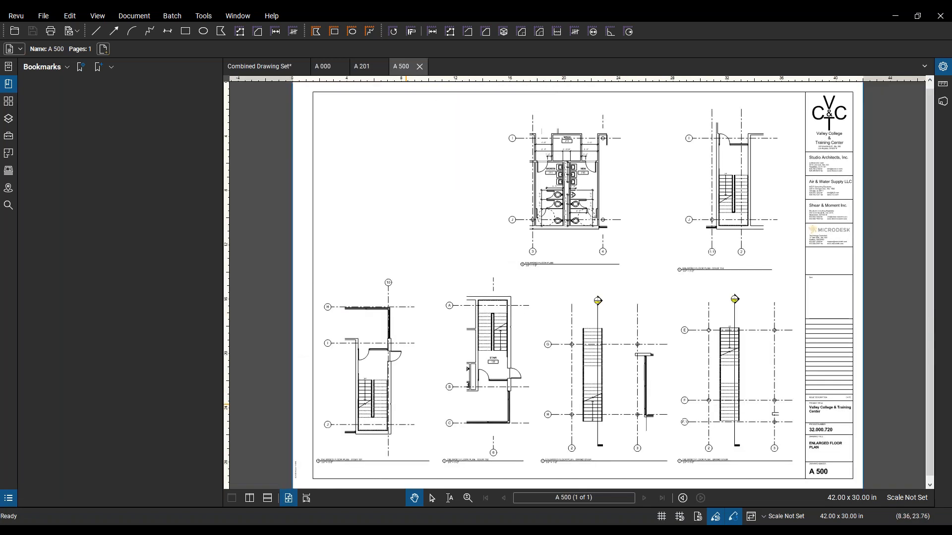
pyautogui.scroll(4, 602, 307)
pyautogui.click(550, 312)
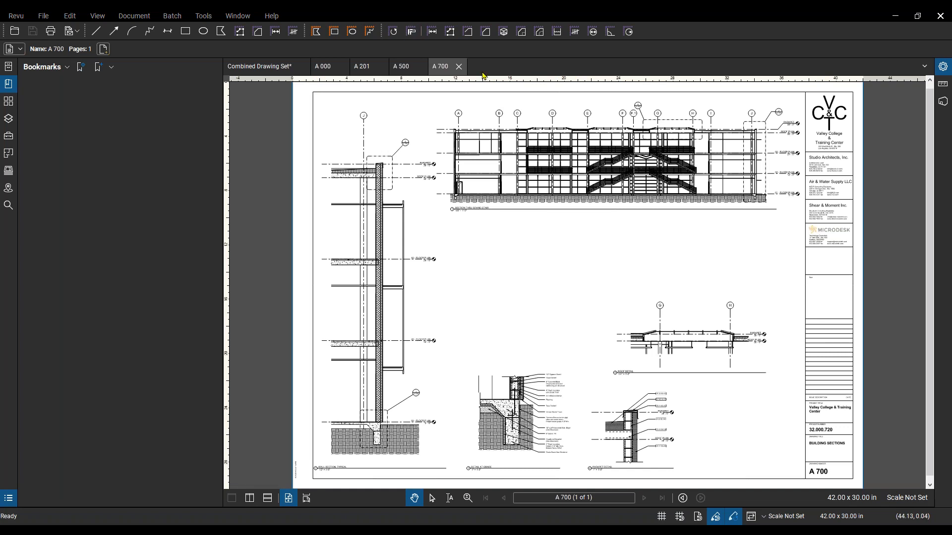
# Close the A 700, A 500, A 201 and A 000 files to return to the combined drawing set
pyautogui.click(458, 66)
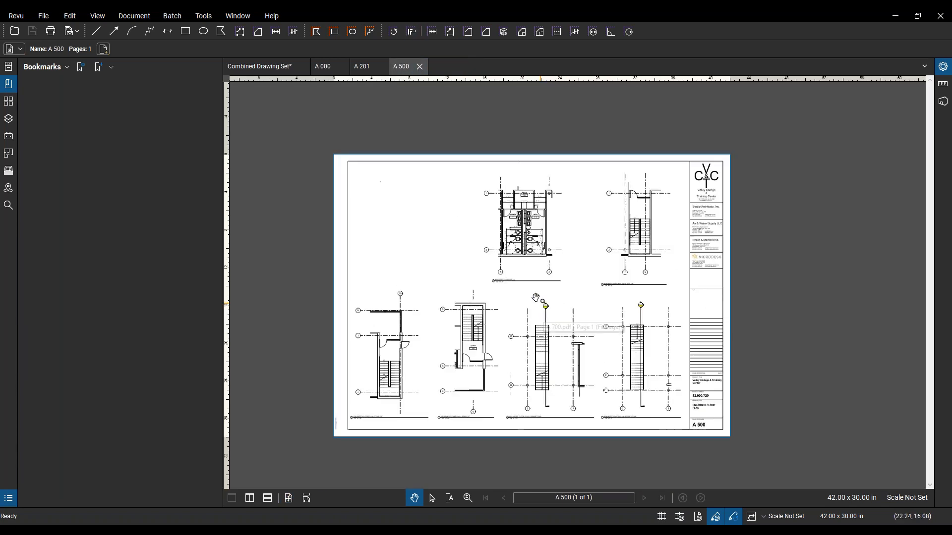
pyautogui.click(419, 66)
pyautogui.click(380, 66)
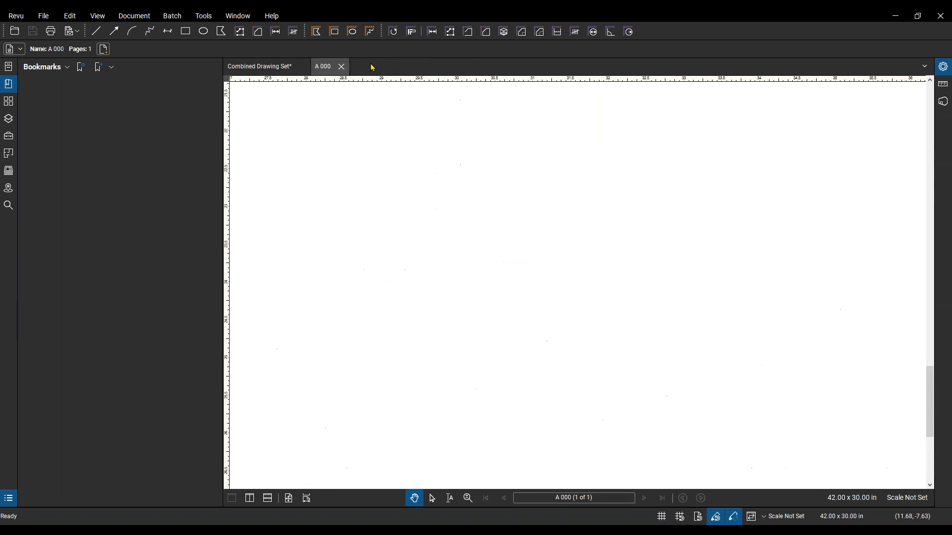
pyautogui.click(342, 67)
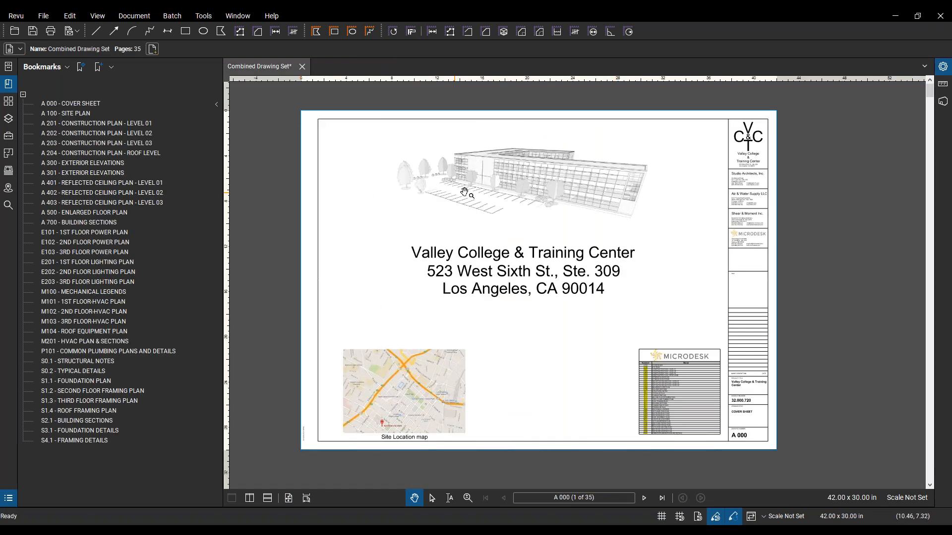
# Open OM Manual for Variable Frequency Drives.pdf from the Bluebeam Webinar Data Set folder
pyautogui.click(17, 32)
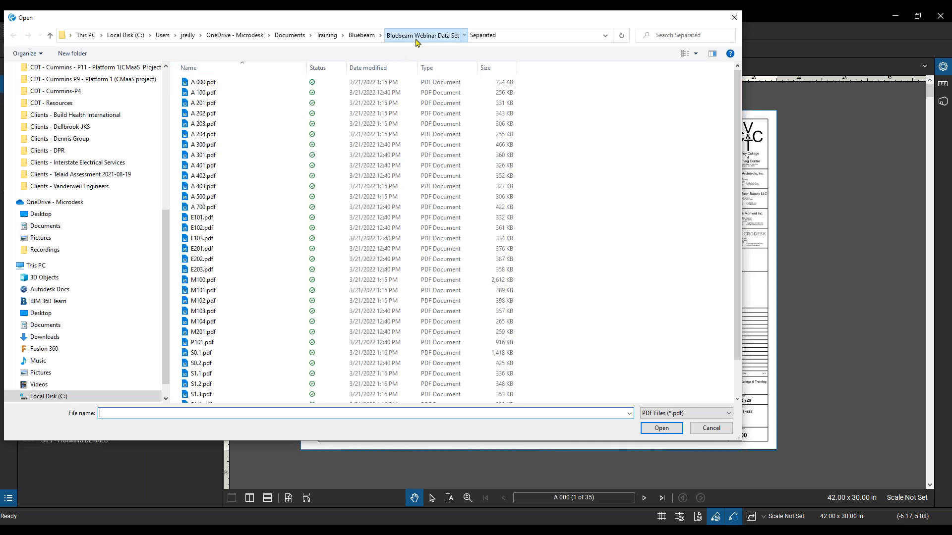
pyautogui.click(416, 36)
pyautogui.click(278, 124)
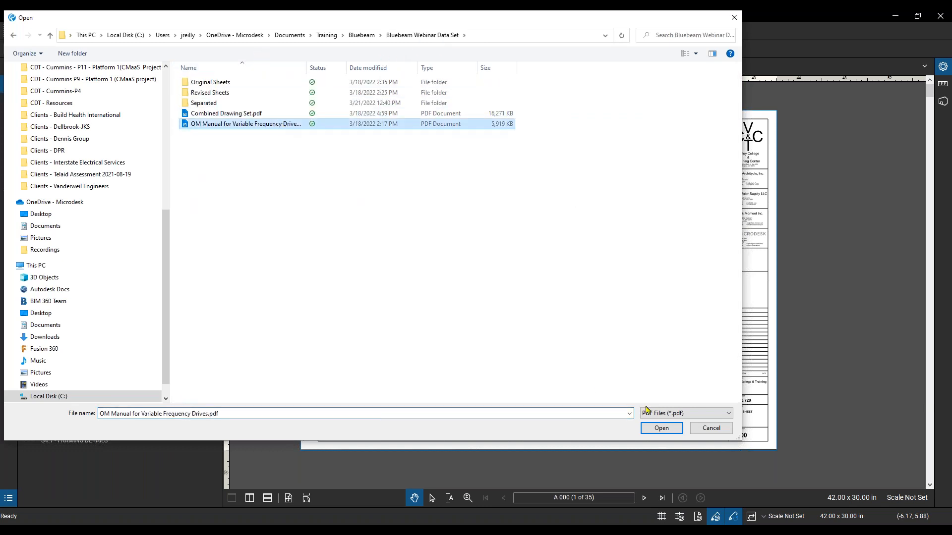
pyautogui.click(663, 428)
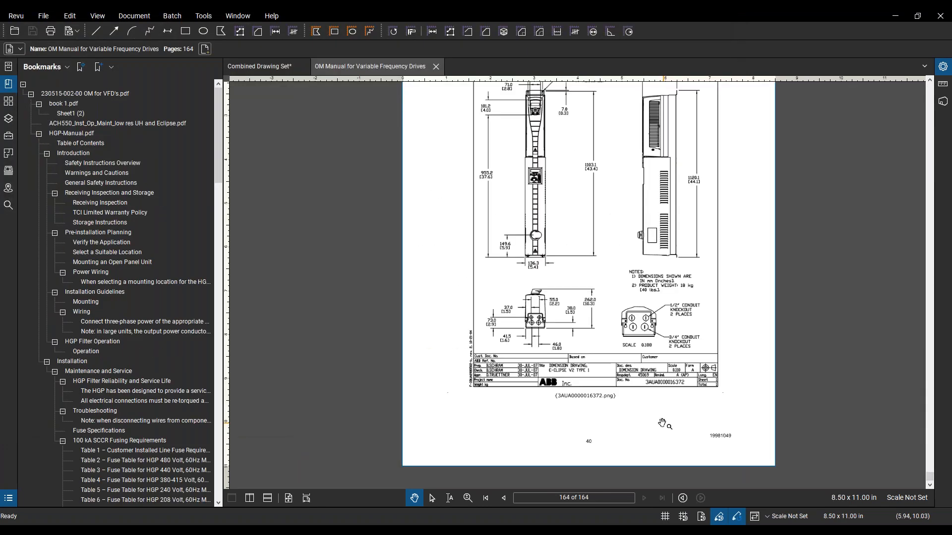
# Go to the manual's first page and hide the bookmarks list to enlarge the page area
pyautogui.click(485, 498)
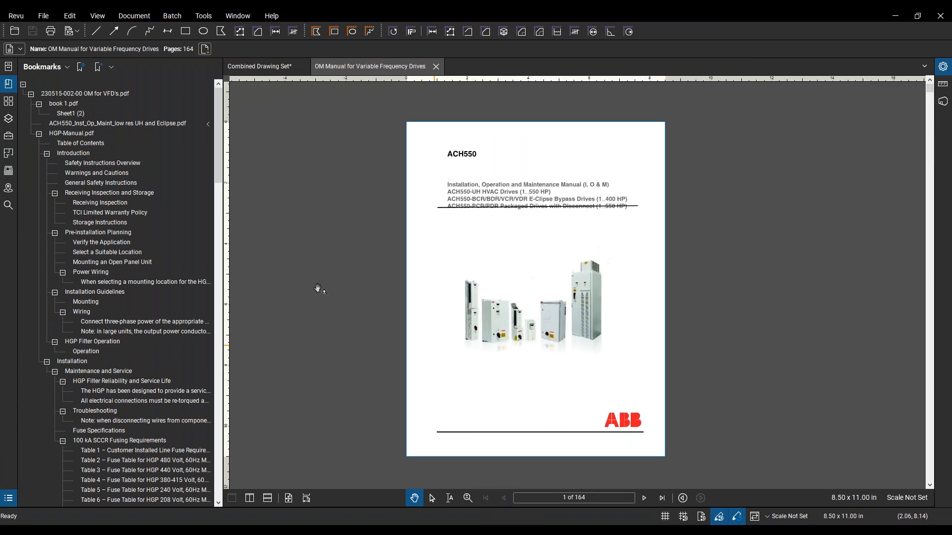
pyautogui.click(8, 83)
pyautogui.moveTo(417, 306); pyautogui.dragTo(568, 308)
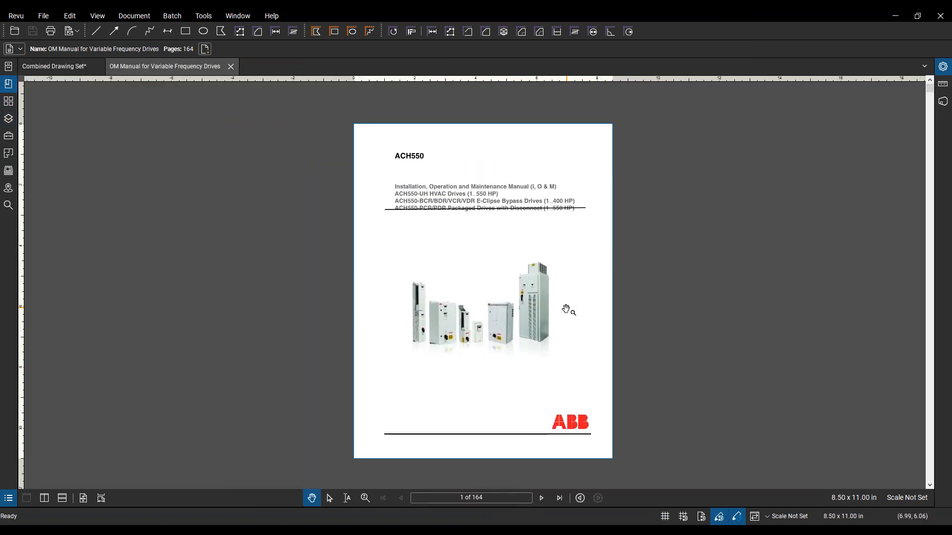
# Place the ForReview.pdf stamp at the foot of the manual's cover page and move it fully inside the page edge
pyautogui.click(203, 16)
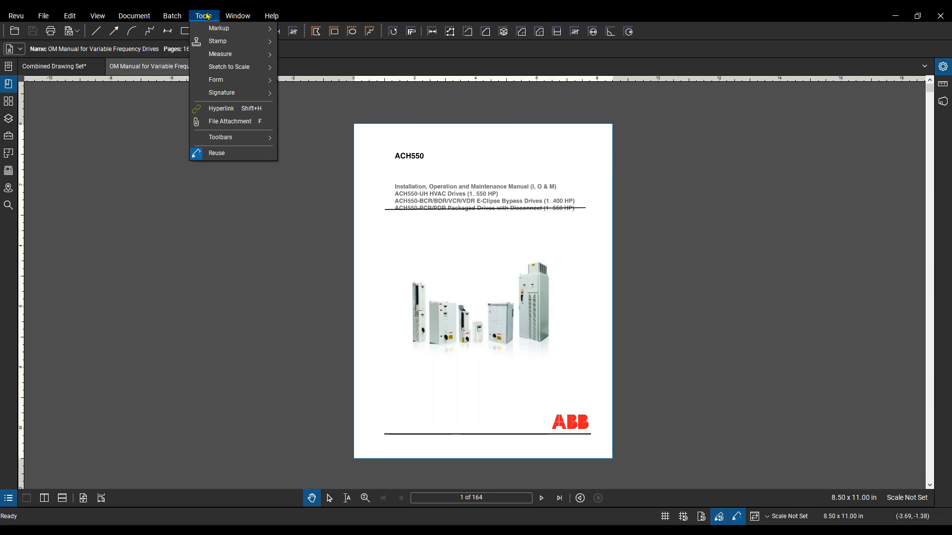
pyautogui.moveTo(232, 42)
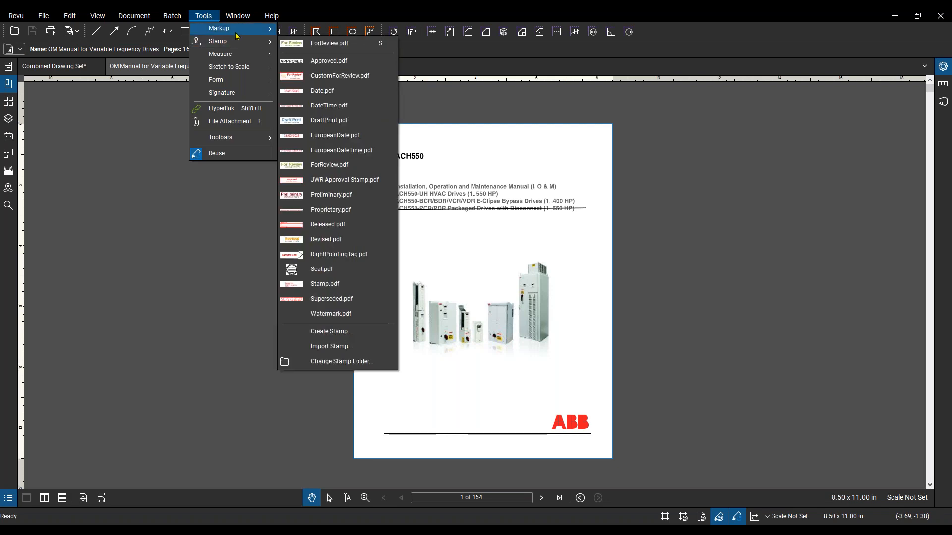
pyautogui.click(348, 49)
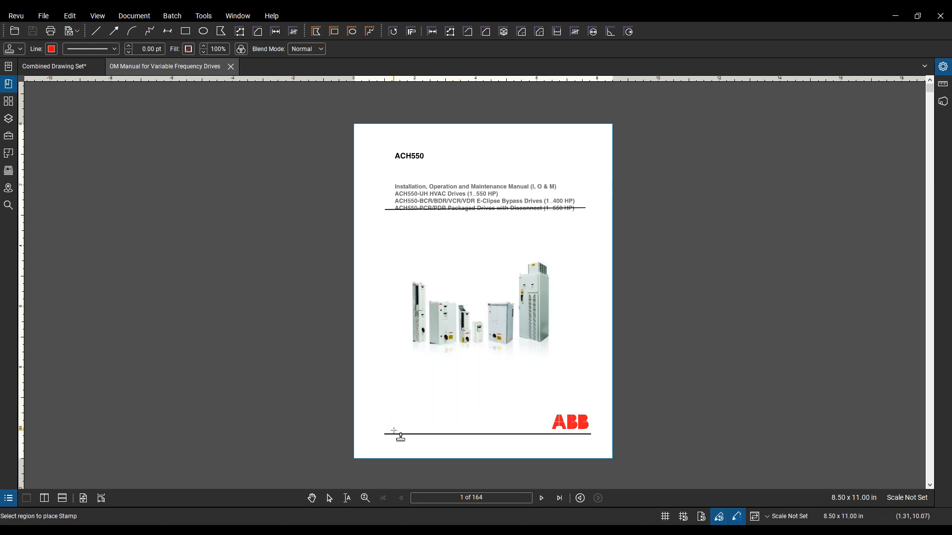
pyautogui.click(410, 444)
pyautogui.scroll(2, 411, 445)
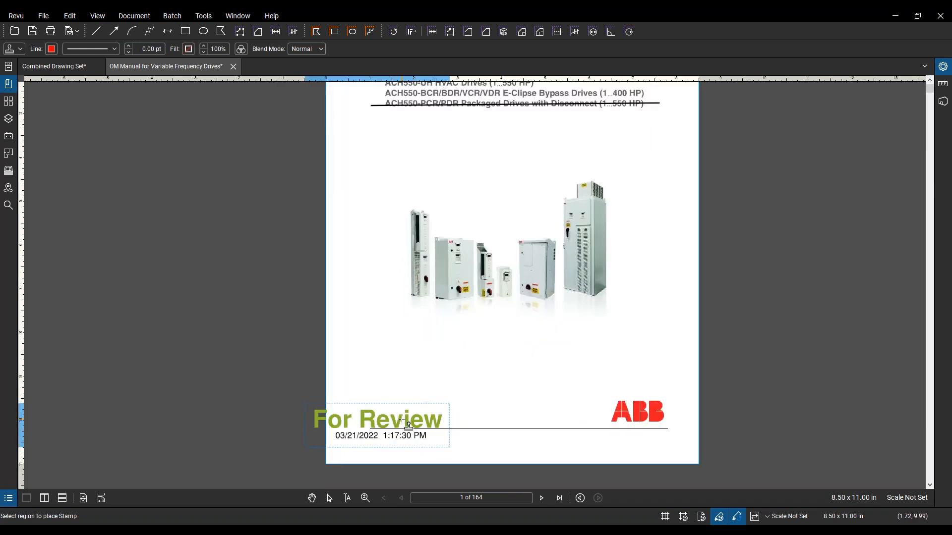
pyautogui.press('Escape')
pyautogui.moveTo(412, 426); pyautogui.dragTo(457, 427)
pyautogui.scroll(-2, 450, 417)
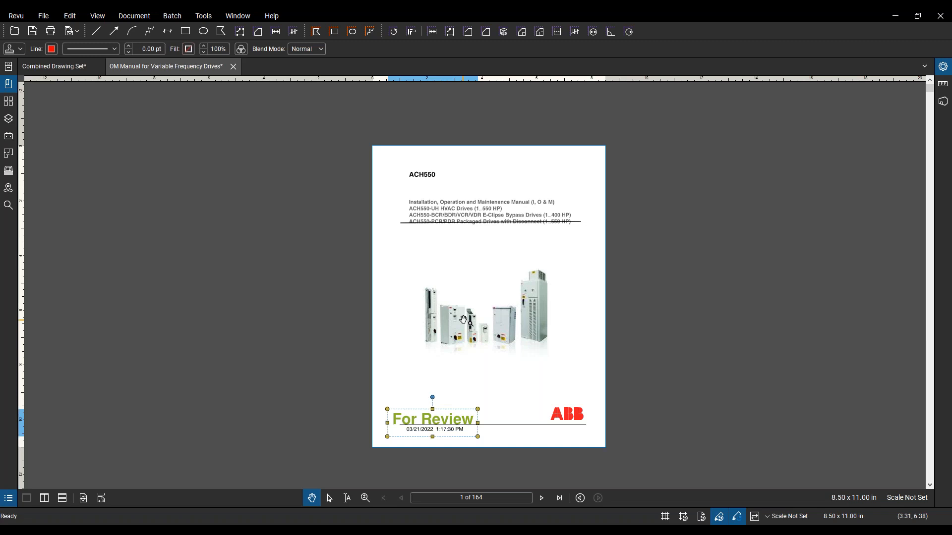
# Place another For Review stamp at the foot of page 2 and shift it inside the page edge
pyautogui.click(542, 498)
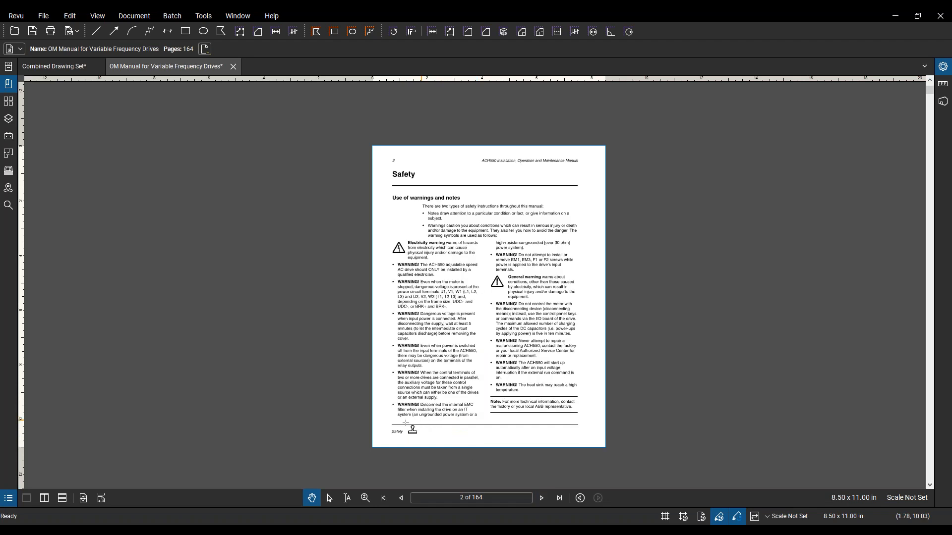
pyautogui.click(405, 424)
pyautogui.moveTo(416, 424); pyautogui.dragTo(440, 425)
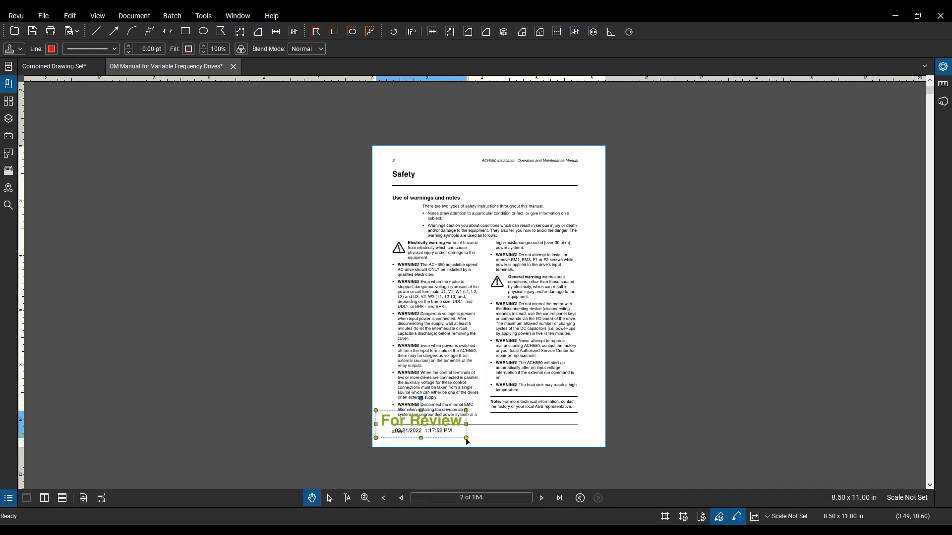
# Return to the manual's cover page and delete its For Review stamp
pyautogui.click(401, 498)
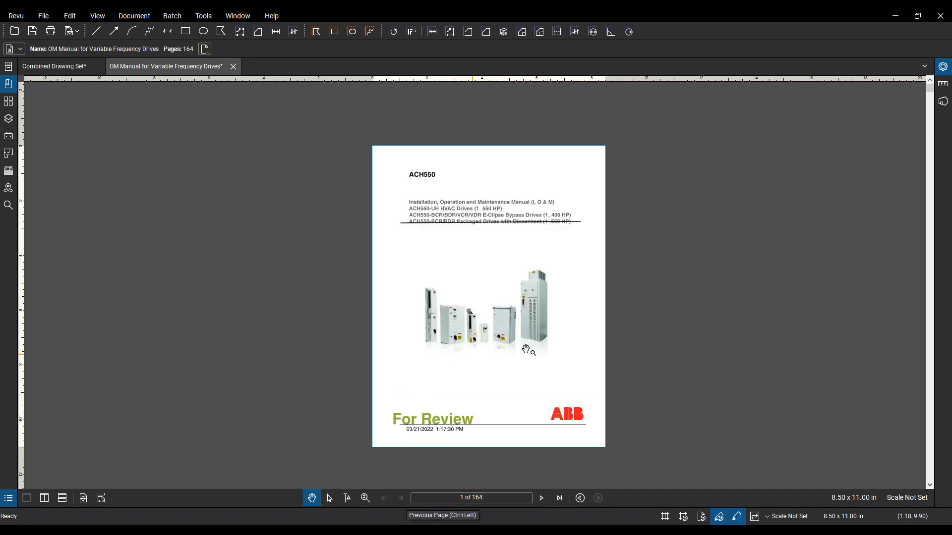
pyautogui.click(462, 424)
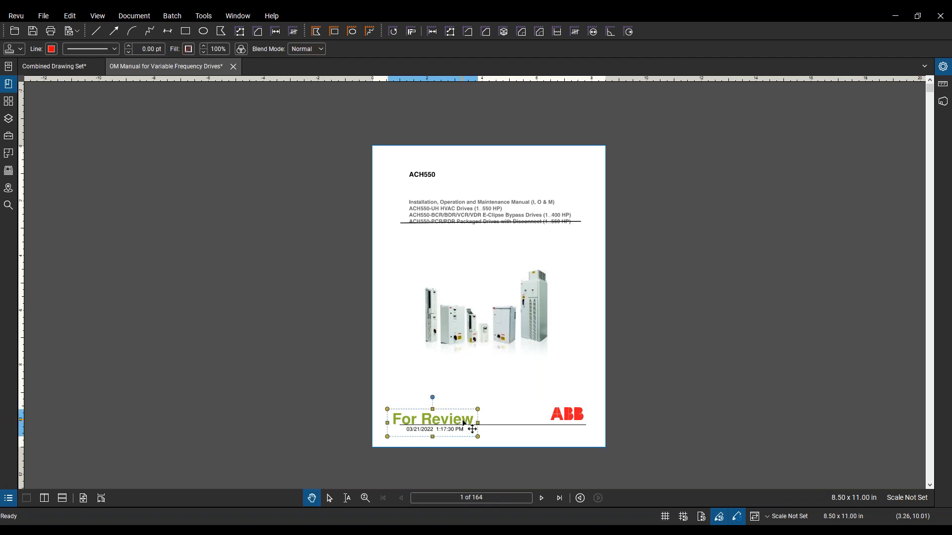
pyautogui.press('Delete')
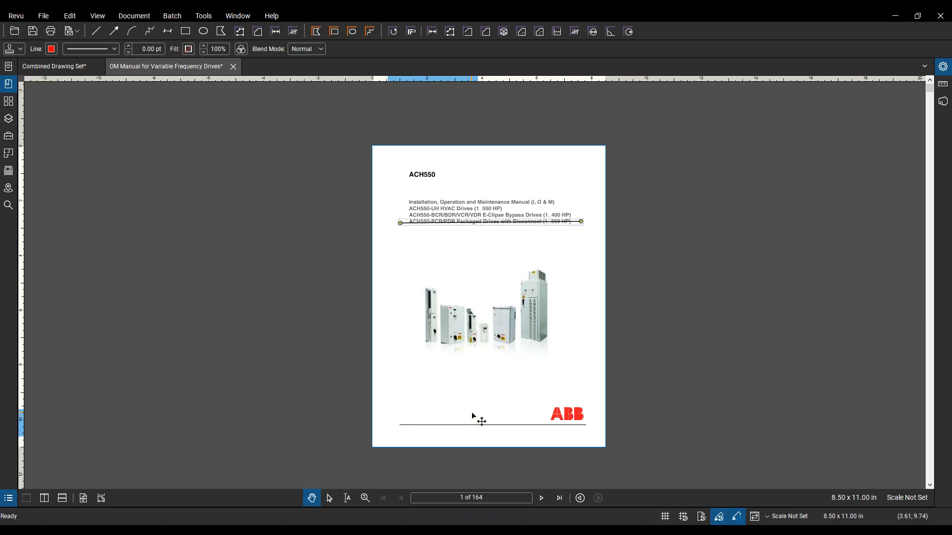
pyautogui.click(461, 277)
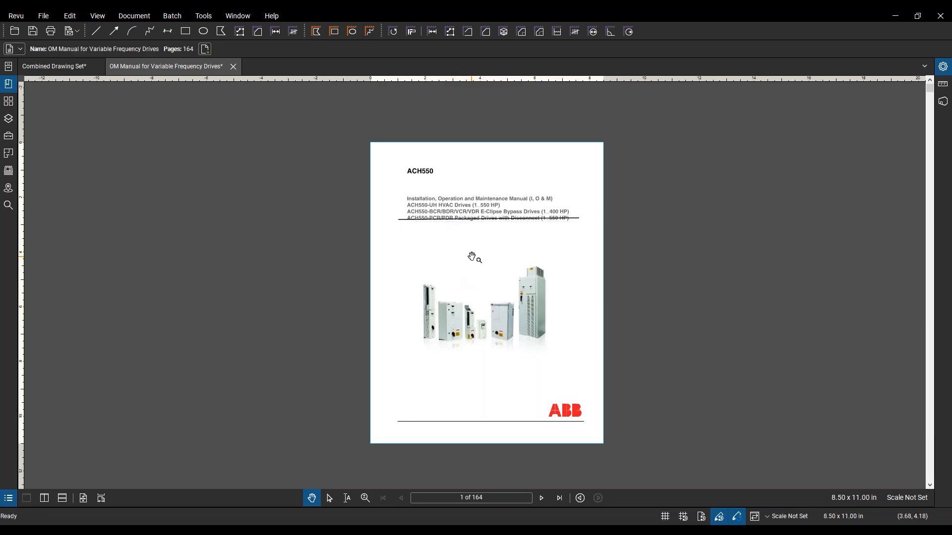
# Set up a batch Apply Stamp for the manual with CustomForReview.pdf, and review its anchor and scale options
pyautogui.click(164, 17)
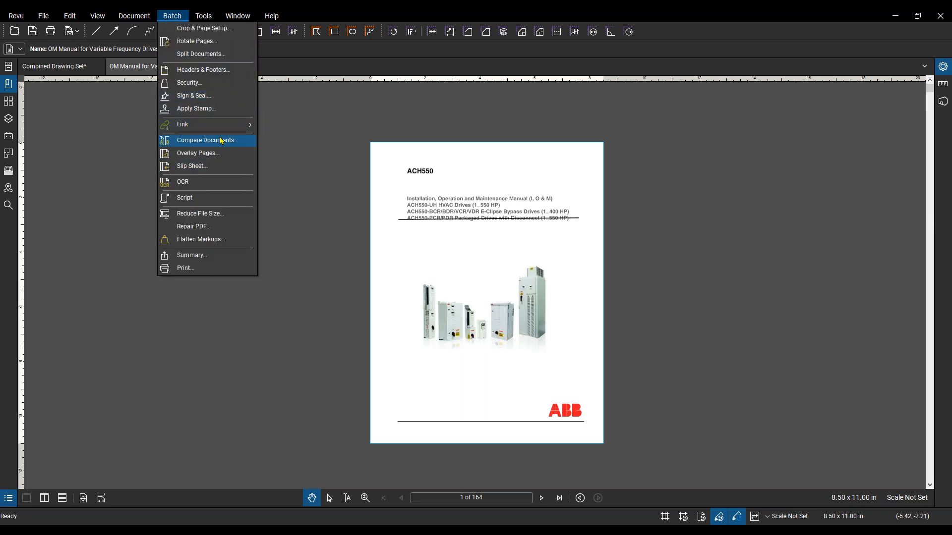
pyautogui.click(208, 112)
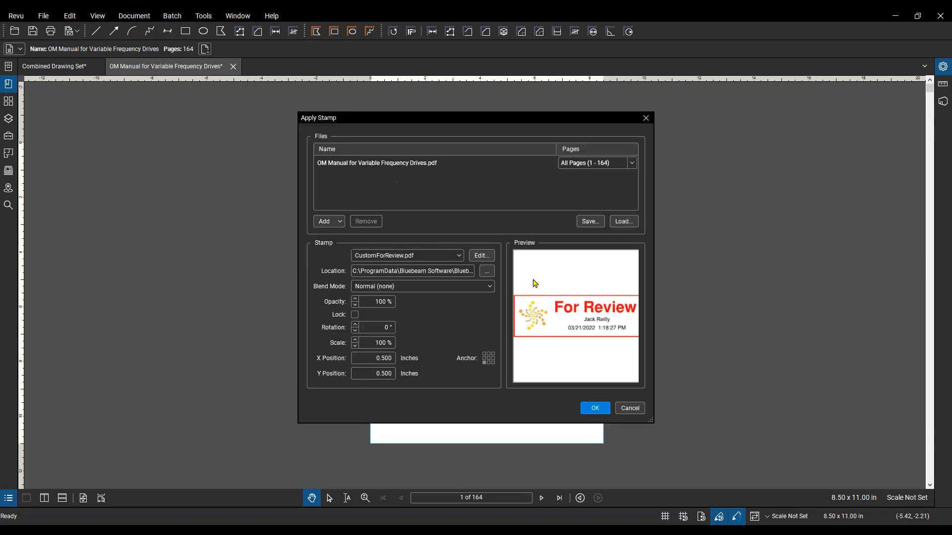
pyautogui.moveTo(513, 113); pyautogui.dragTo(804, 147)
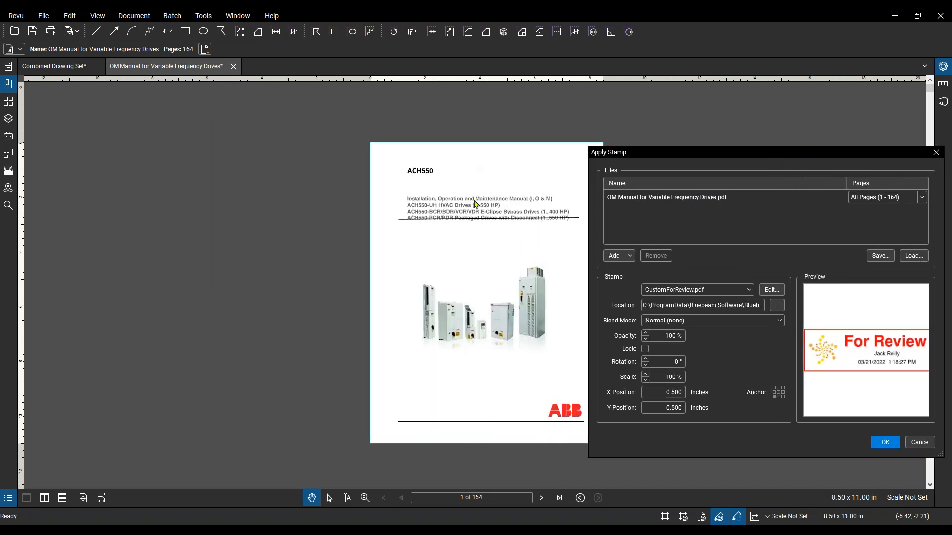
pyautogui.click(783, 397)
pyautogui.moveTo(766, 147); pyautogui.dragTo(660, 139)
pyautogui.click(572, 368)
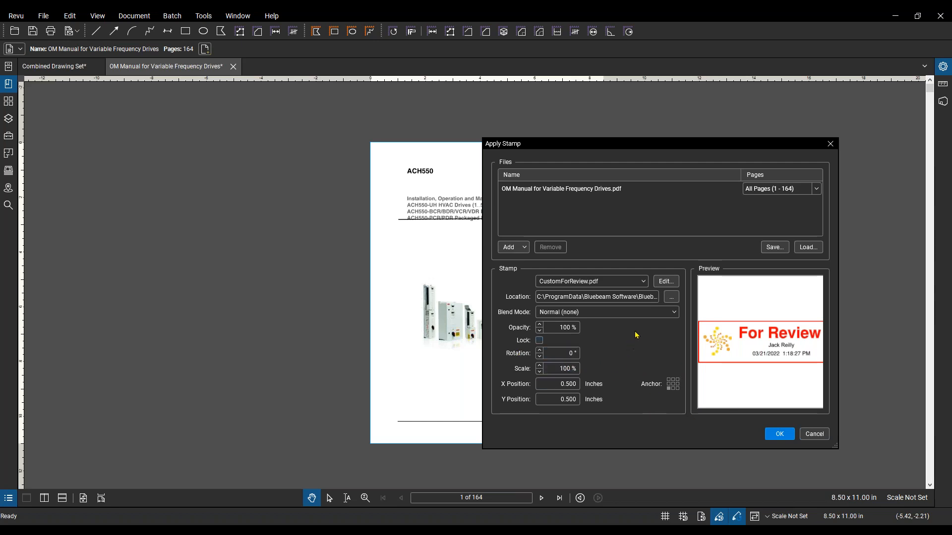
# Limit the batch stamp to the current page and apply it to the manual
pyautogui.click(807, 188)
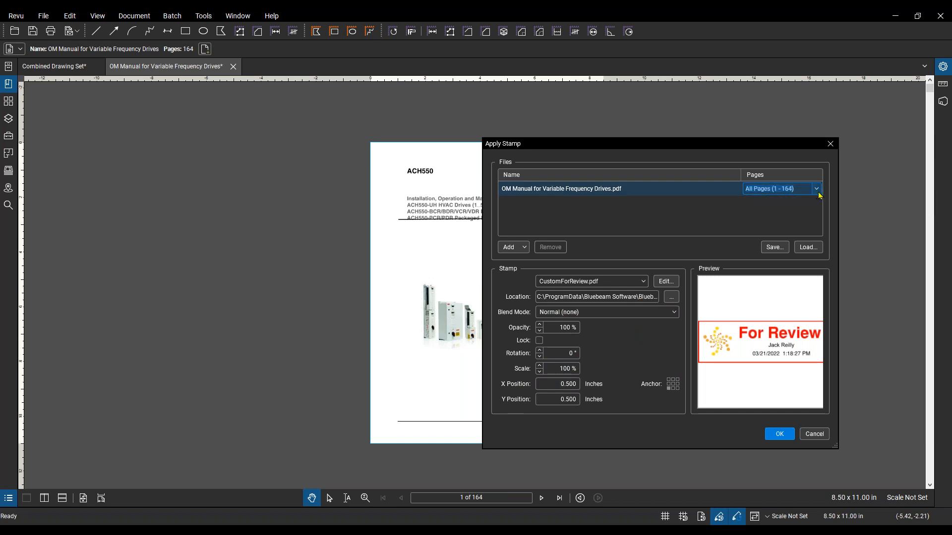
pyautogui.click(817, 188)
pyautogui.click(776, 214)
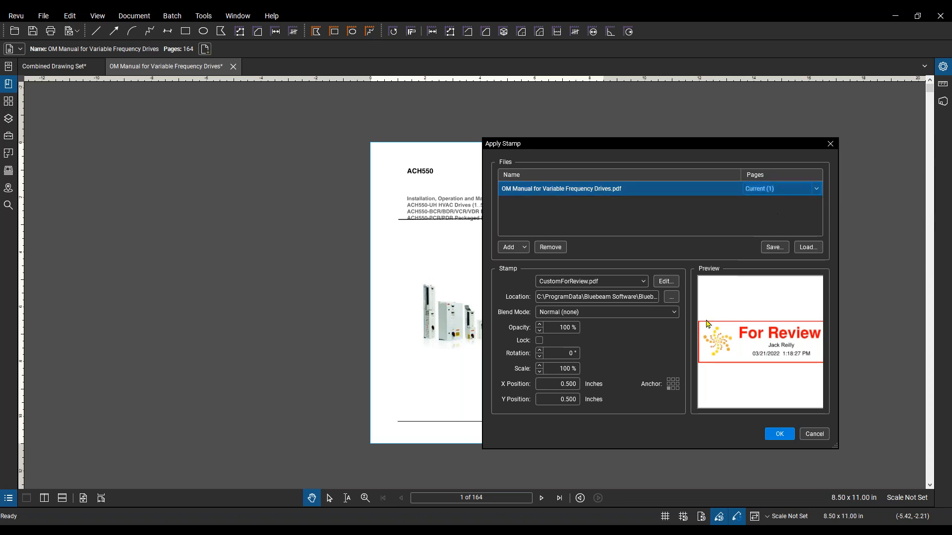
pyautogui.click(779, 434)
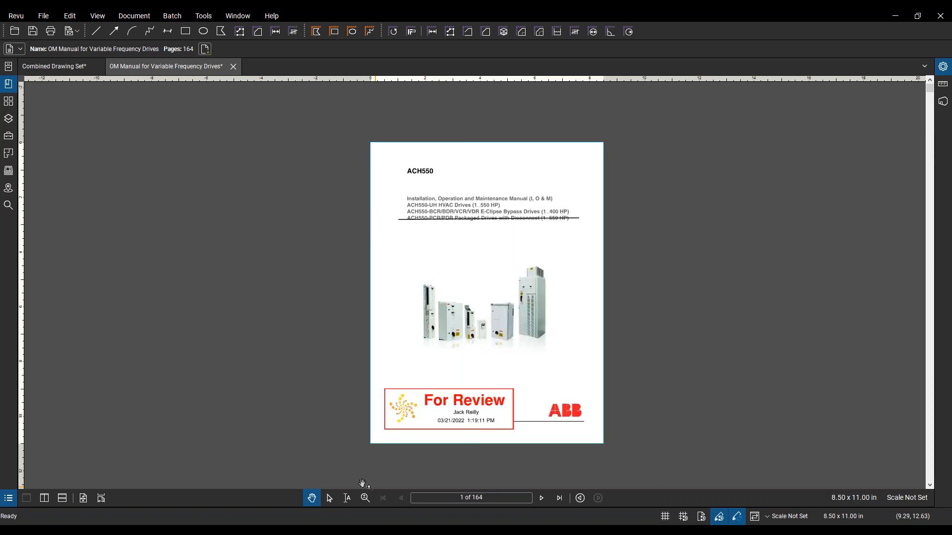
# Set the scale of the cover page's custom For Review stamp to 50% in its properties
pyautogui.scroll(3, 367, 441)
pyautogui.click(519, 412)
pyautogui.scroll(-3, 565, 381)
pyautogui.click(942, 66)
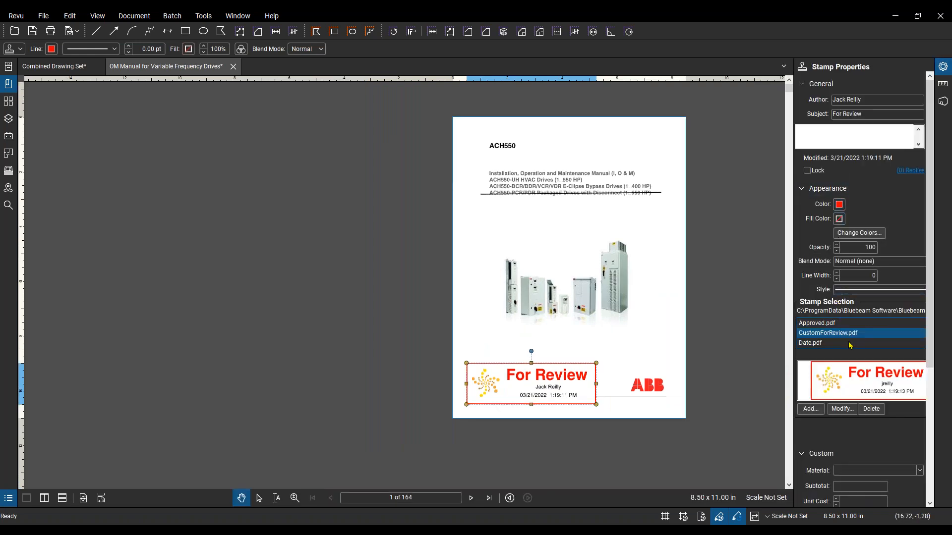
pyautogui.scroll(-5, 850, 346)
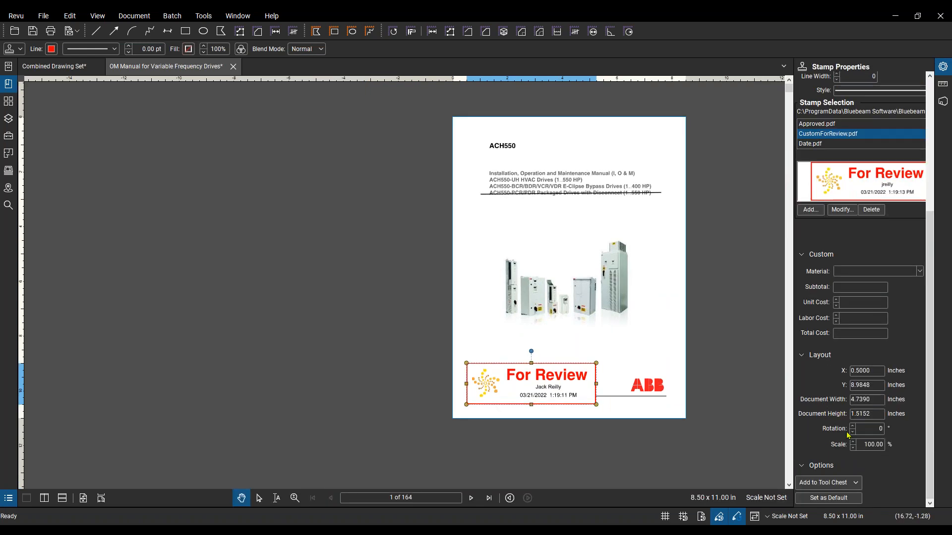
pyautogui.doubleClick(863, 443)
pyautogui.write('50')
pyautogui.press('Return')
# Move the reduced stamp to the cover's lower-left corner, at about X 0.34 and Y 9.73 inches, and deselect it
pyautogui.scroll(1, 515, 374)
pyautogui.moveTo(534, 392); pyautogui.dragTo(490, 405)
pyautogui.moveTo(539, 363)
pyautogui.mouseDown()
pyautogui.moveTo(532, 371)
pyautogui.moveTo(551, 357)
pyautogui.mouseUp()
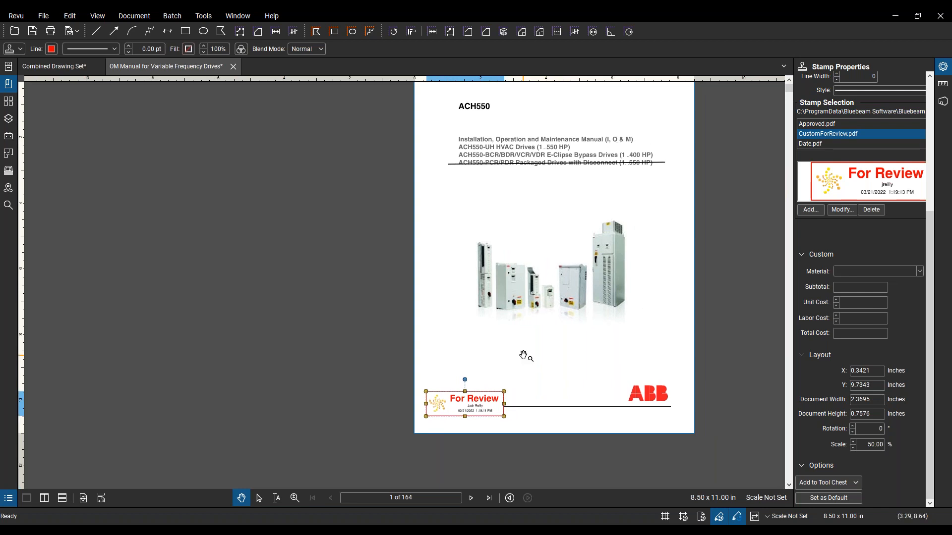
pyautogui.click(524, 357)
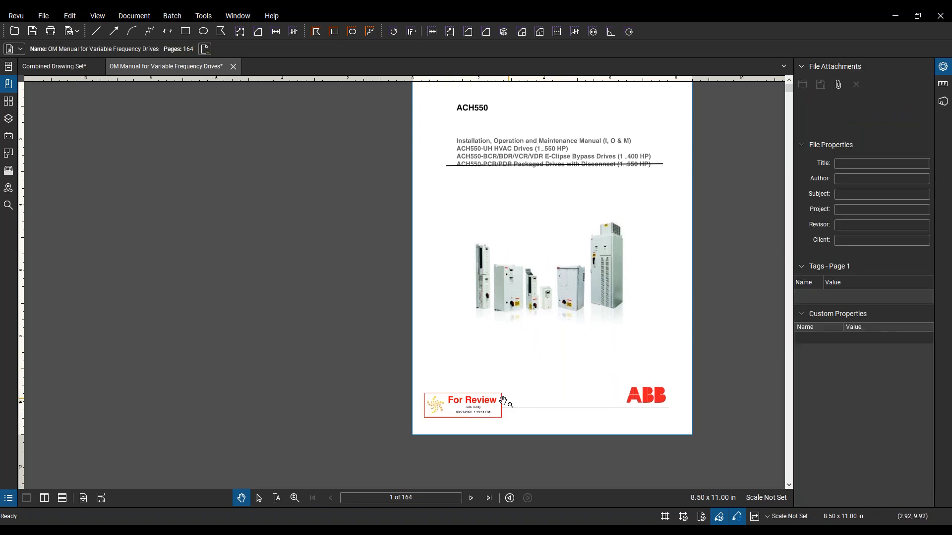
pyautogui.scroll(1, 499, 369)
pyautogui.scroll(-1, 499, 369)
pyautogui.scroll(-1, 458, 388)
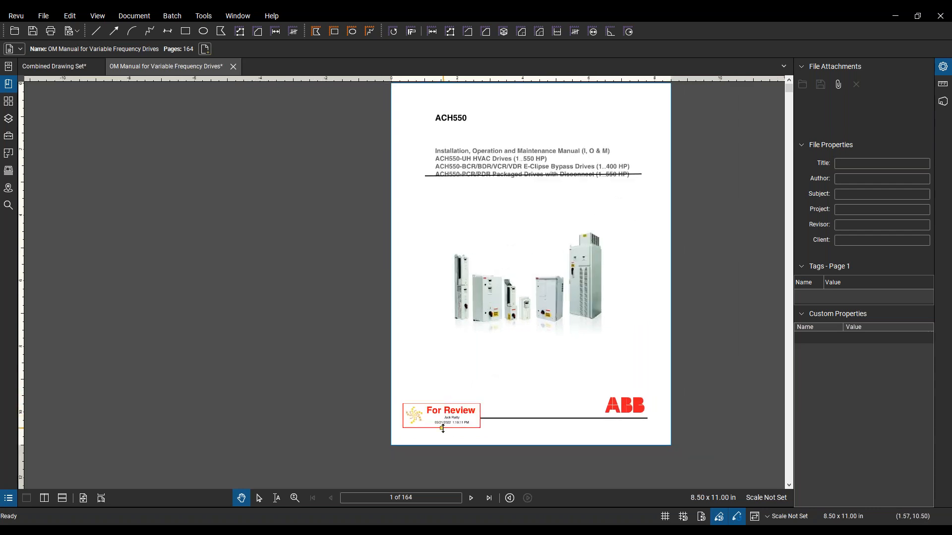
# Delete the cover page's For Review stamp and batch-apply the CustomForReview.pdf stamp at 50% scale to all pages of the manual
pyautogui.click(436, 425)
pyautogui.press('Delete')
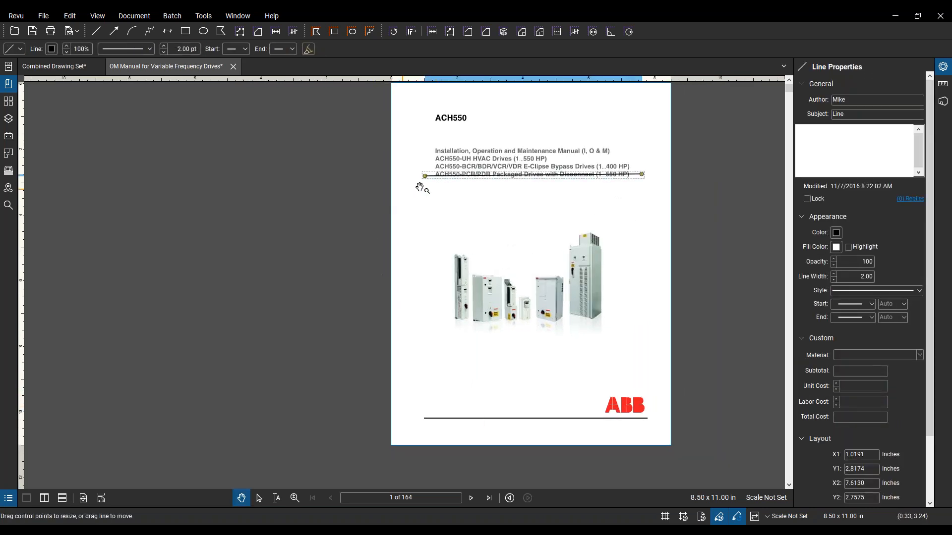
pyautogui.click(180, 16)
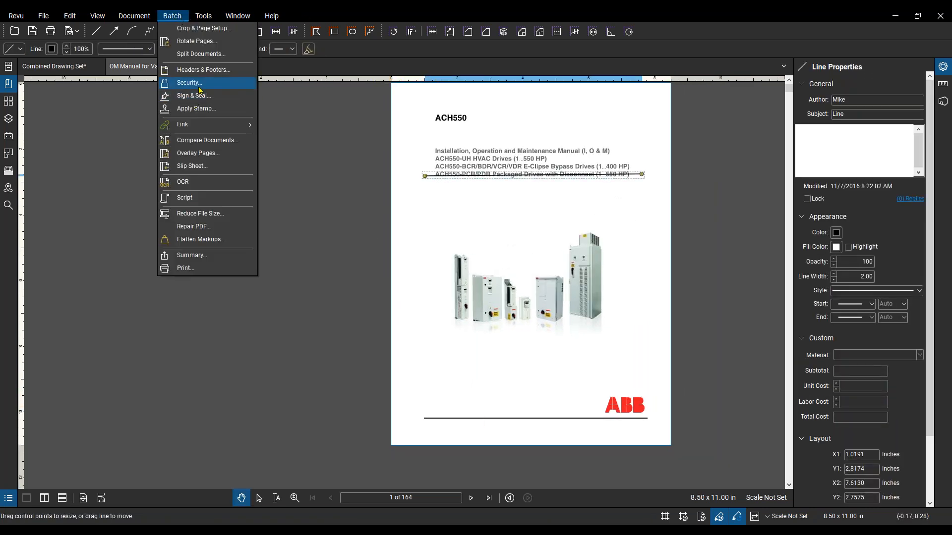
pyautogui.click(218, 108)
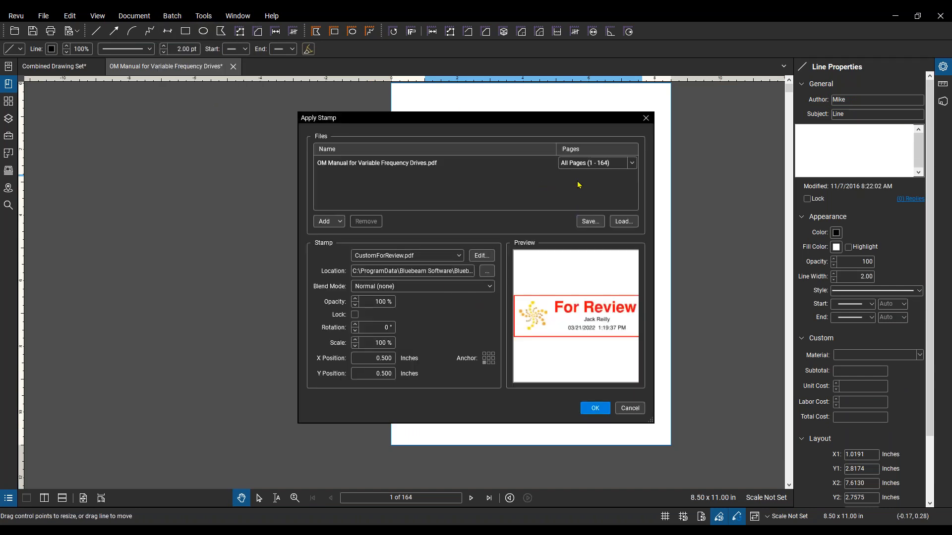
pyautogui.doubleClick(373, 343)
pyautogui.write('50')
pyautogui.click(596, 410)
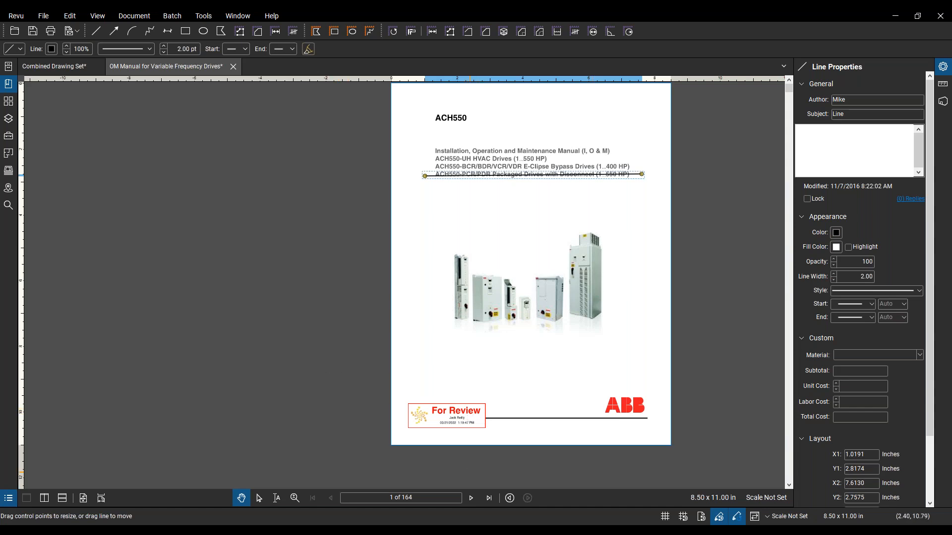
# Check the stamp's placement on page 2, in the page thumbnails and on the manual's last page
pyautogui.click(471, 498)
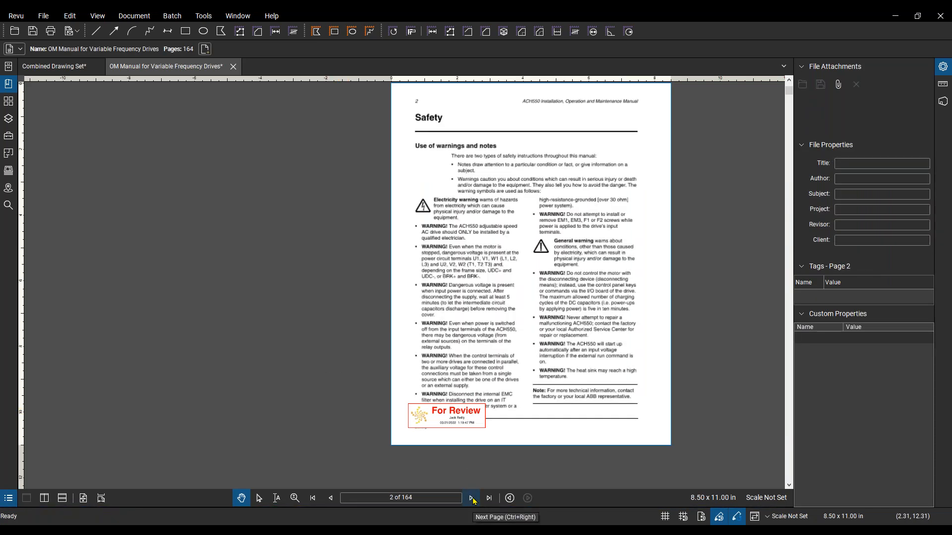
pyautogui.click(8, 105)
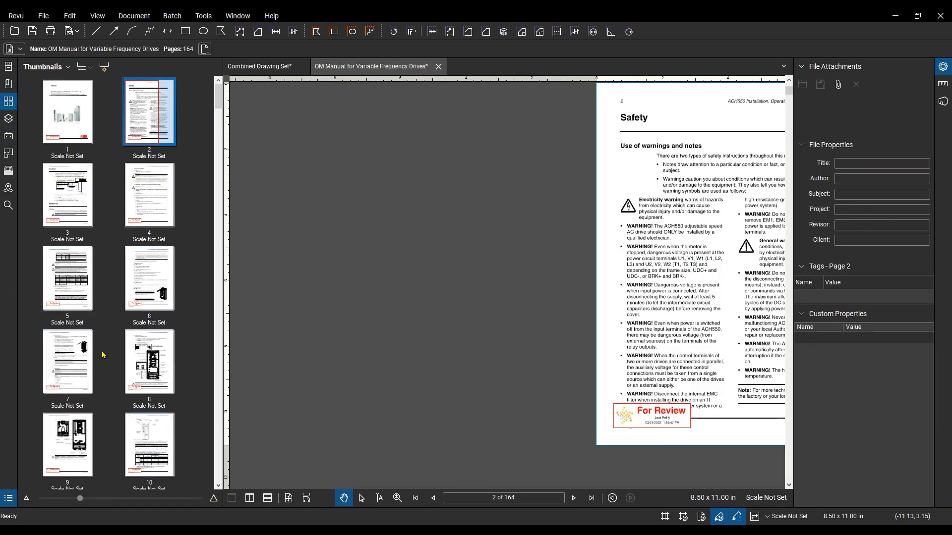
pyautogui.scroll(-5, 105, 356)
pyautogui.scroll(-5, 105, 355)
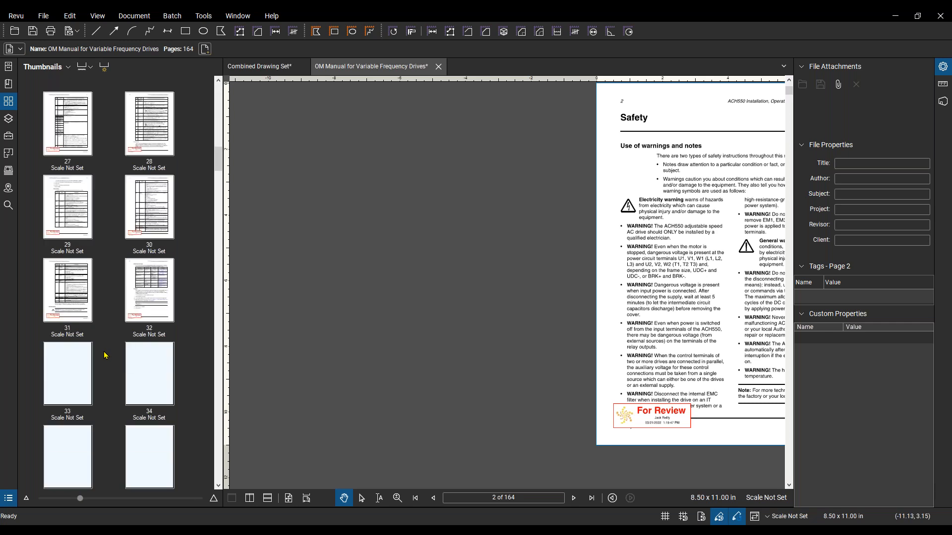
pyautogui.click(592, 499)
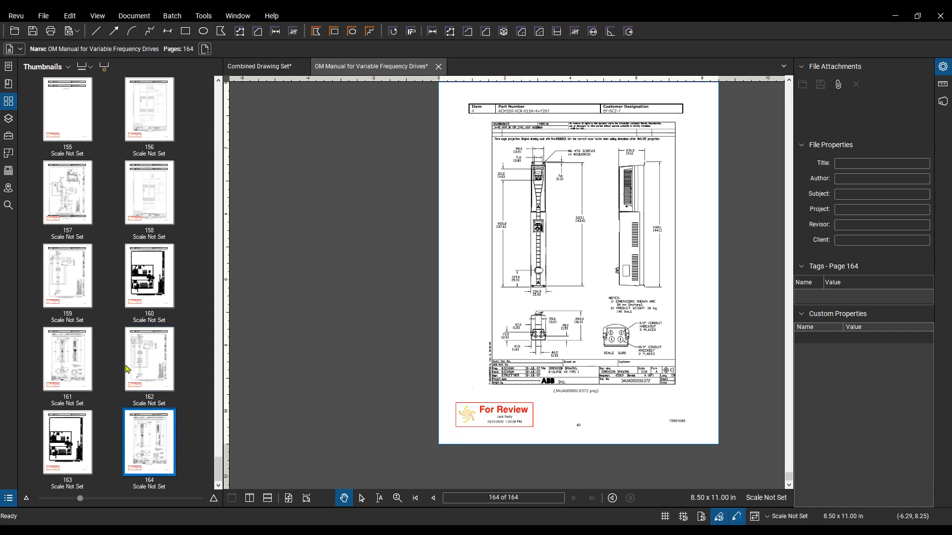
# Go to page 157 and move its For Review stamp down to about X 0.32 and Y 9.89 inches, clear of the table
pyautogui.click(66, 220)
pyautogui.scroll(2, 496, 412)
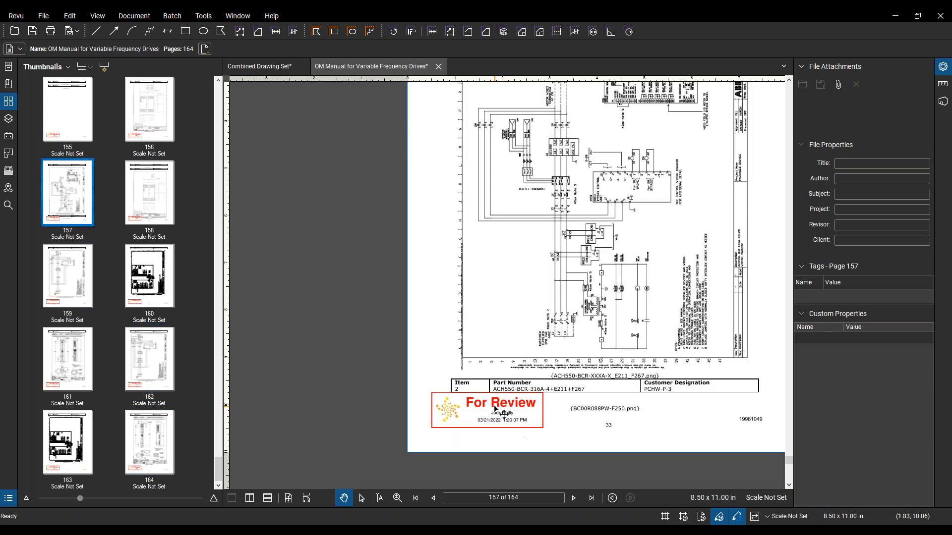
pyautogui.click(496, 412)
pyautogui.moveTo(494, 411); pyautogui.dragTo(488, 416)
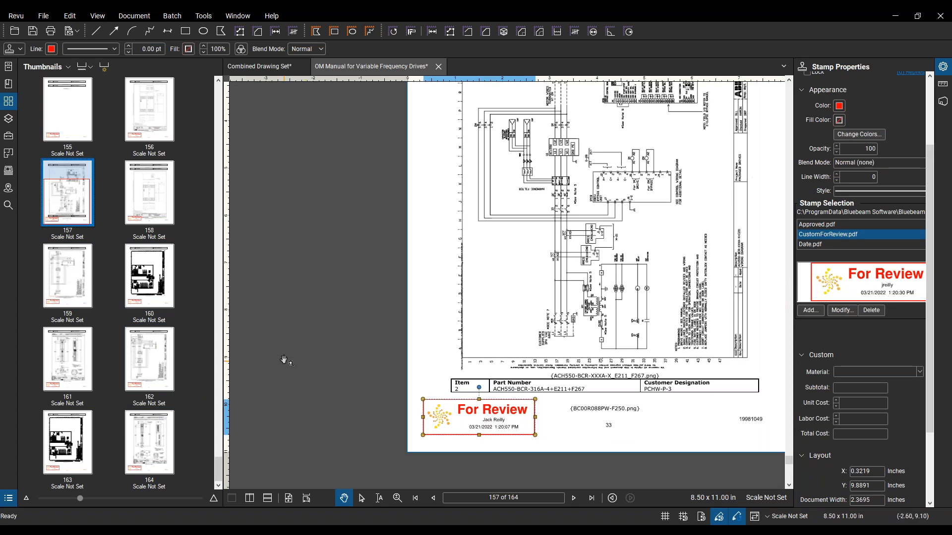
# Go to page 158 and examine its For Review stamp against the drawing and the whole page
pyautogui.click(143, 207)
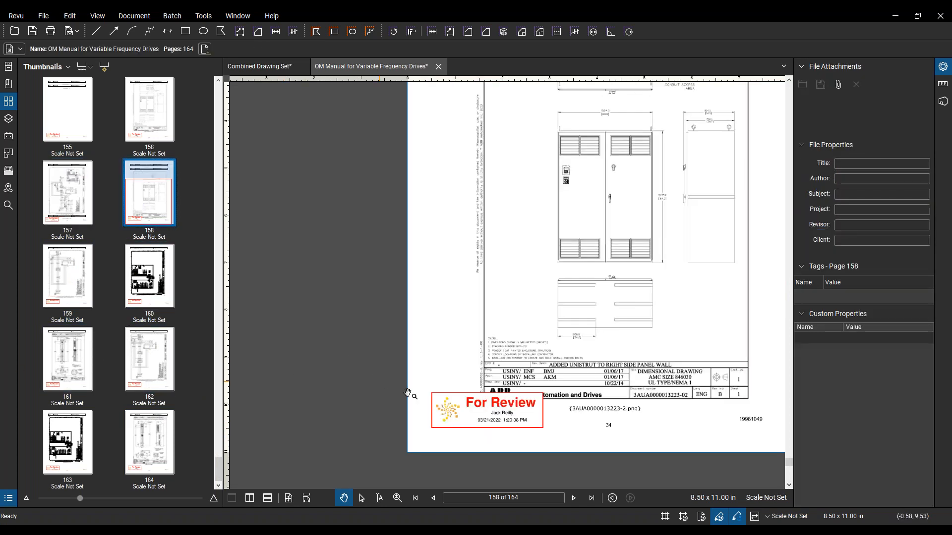
pyautogui.click(481, 422)
pyautogui.scroll(-3, 545, 304)
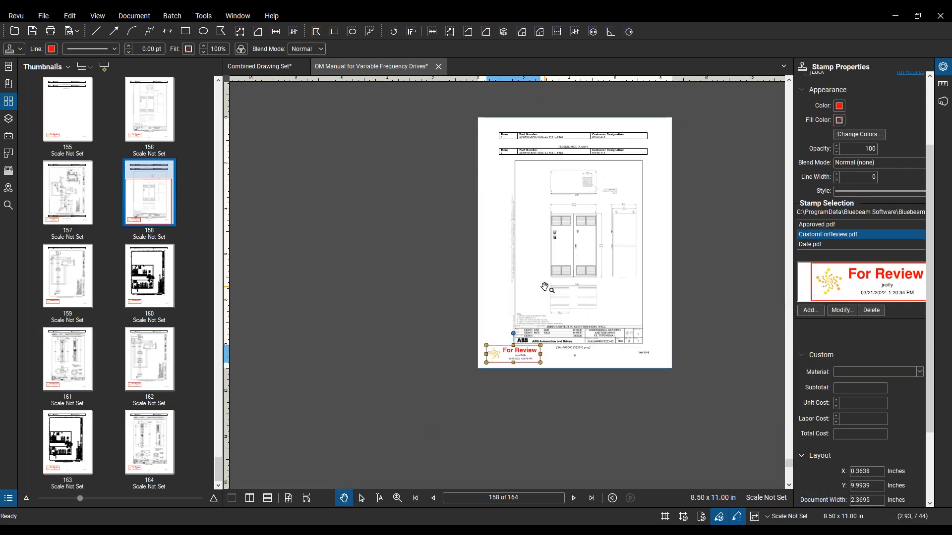
pyautogui.click(380, 274)
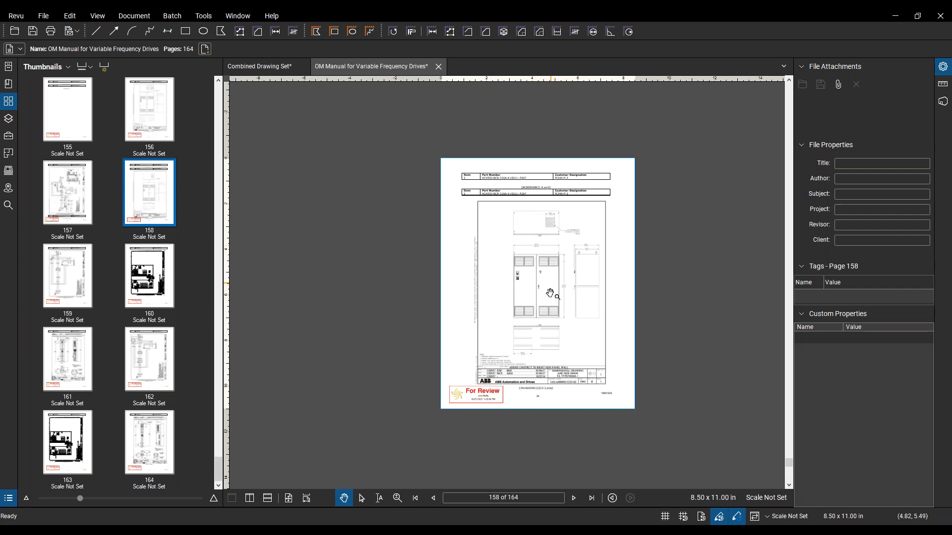
pyautogui.scroll(1, 551, 283)
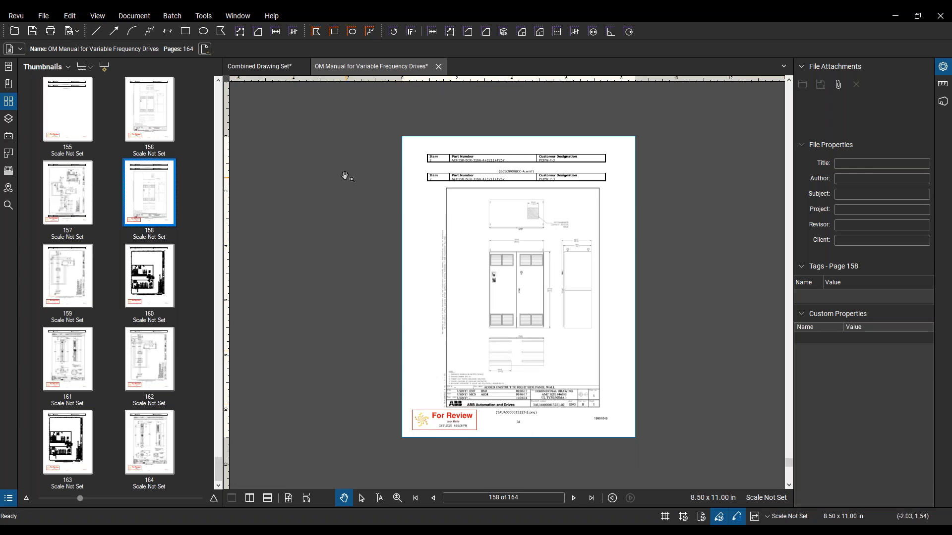
# Open the batch Apply Stamp setup again, review the choices for adding more files, and close it without applying
pyautogui.click(172, 15)
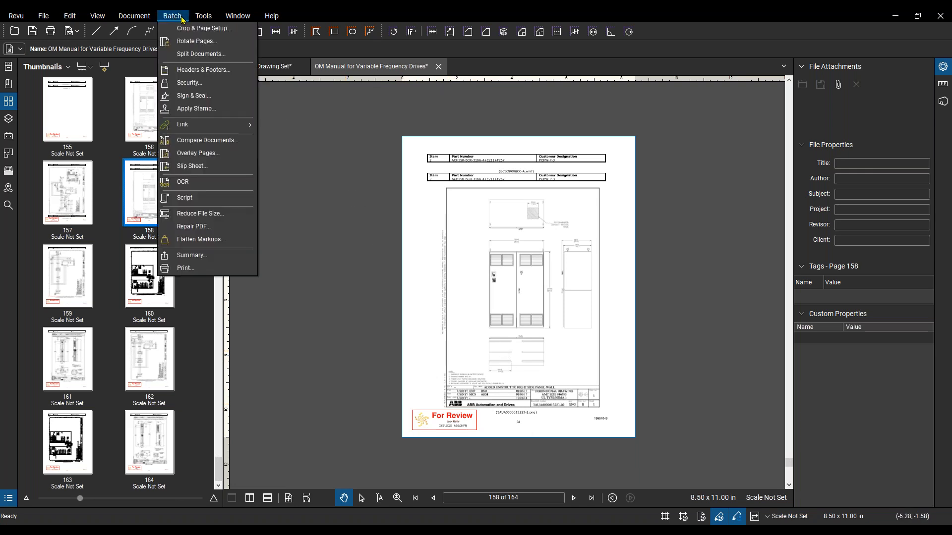
pyautogui.click(218, 107)
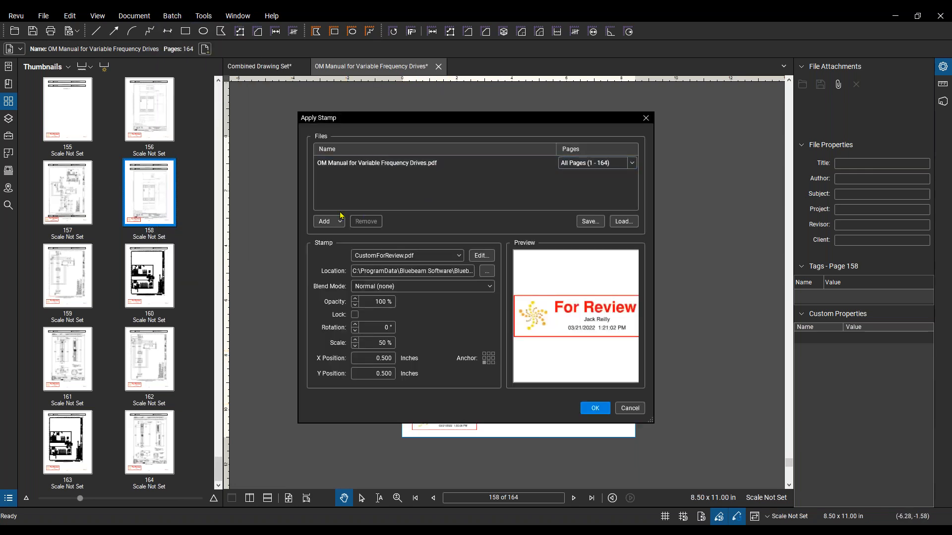
pyautogui.click(340, 220)
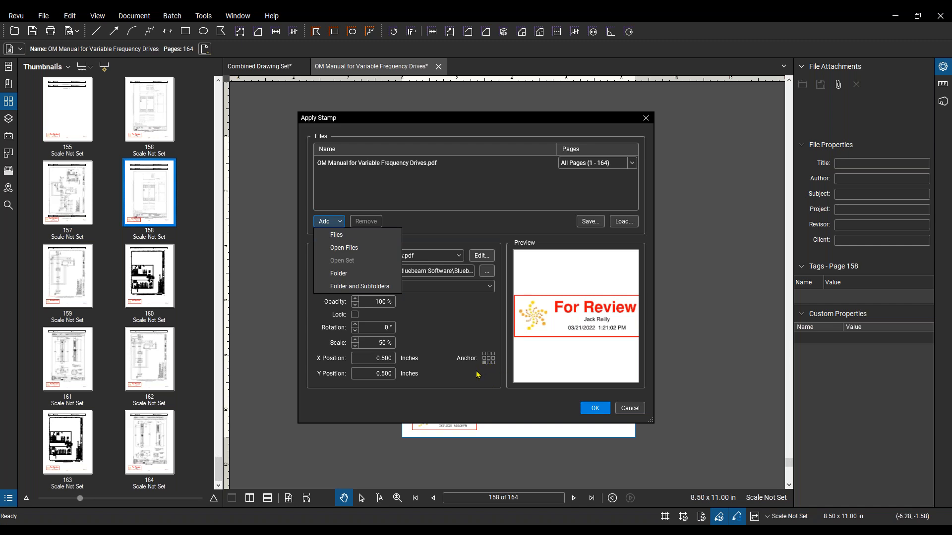
pyautogui.press('Escape')
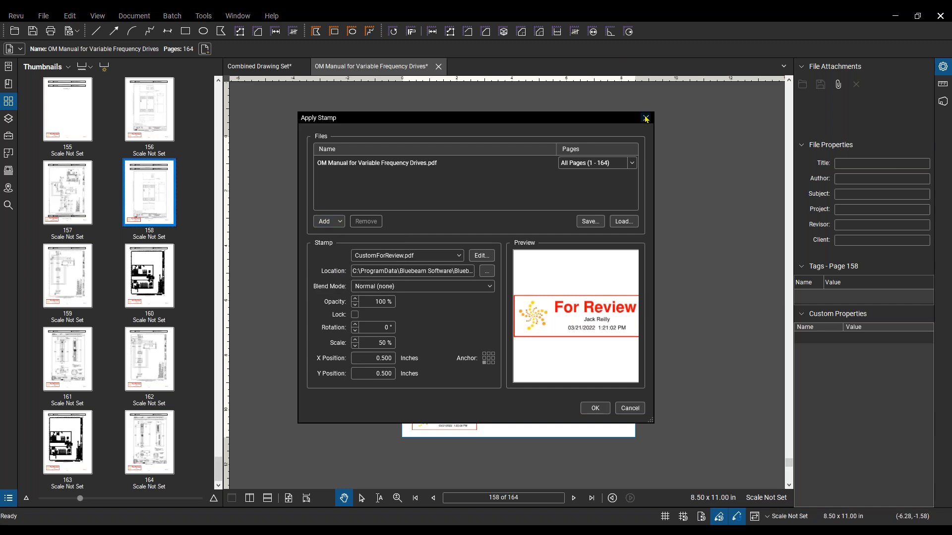
pyautogui.press('Return')
# Close the manual without saving, and start a batch Slip Sheet with the open Combined Drawing Set.pdf as the current file
pyautogui.click(438, 67)
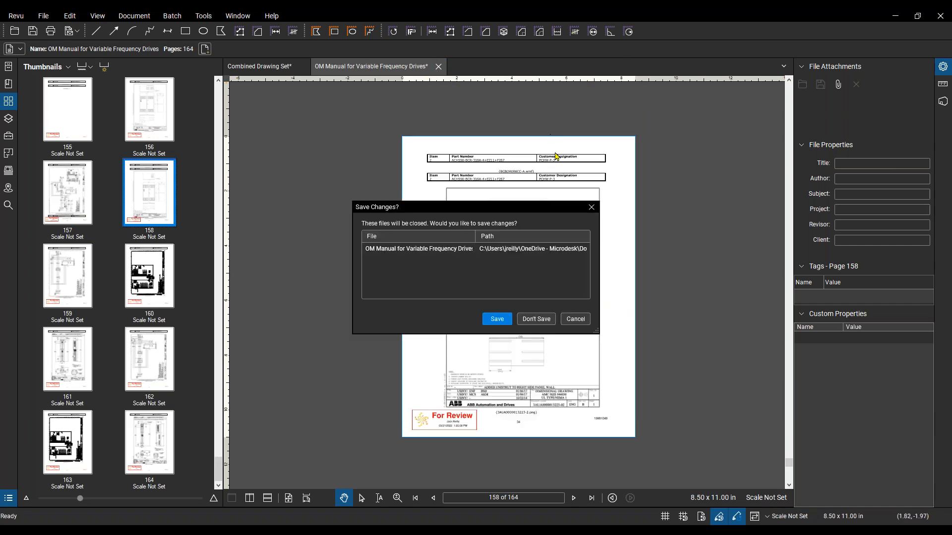
pyautogui.click(541, 319)
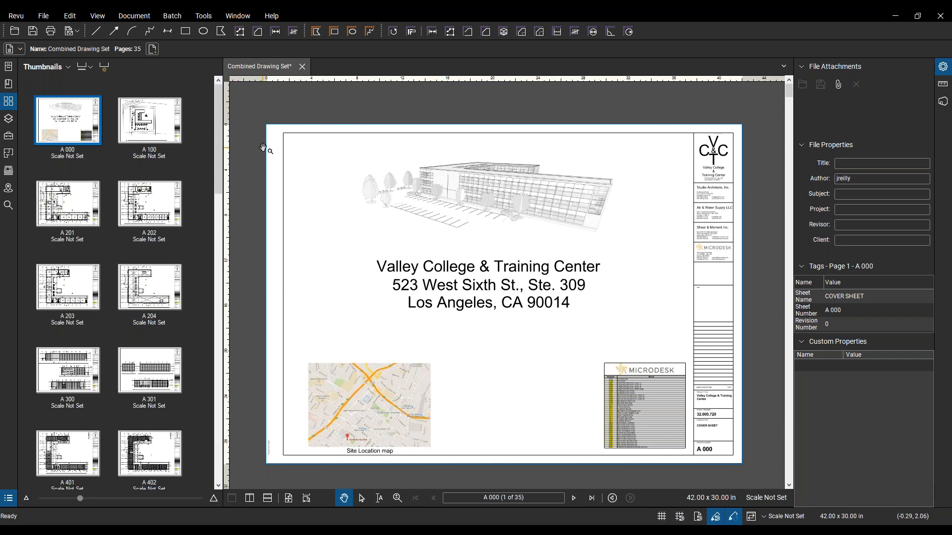
pyautogui.click(170, 17)
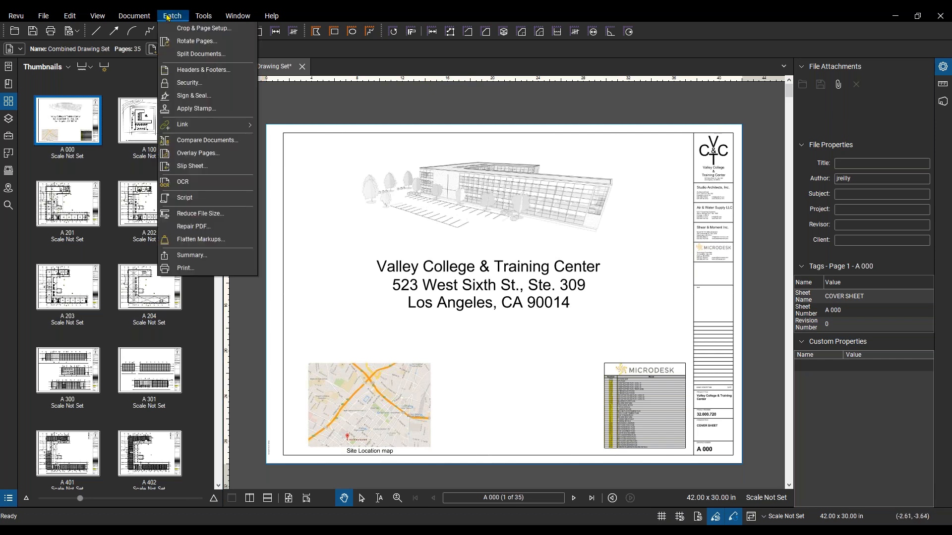
pyautogui.click(217, 172)
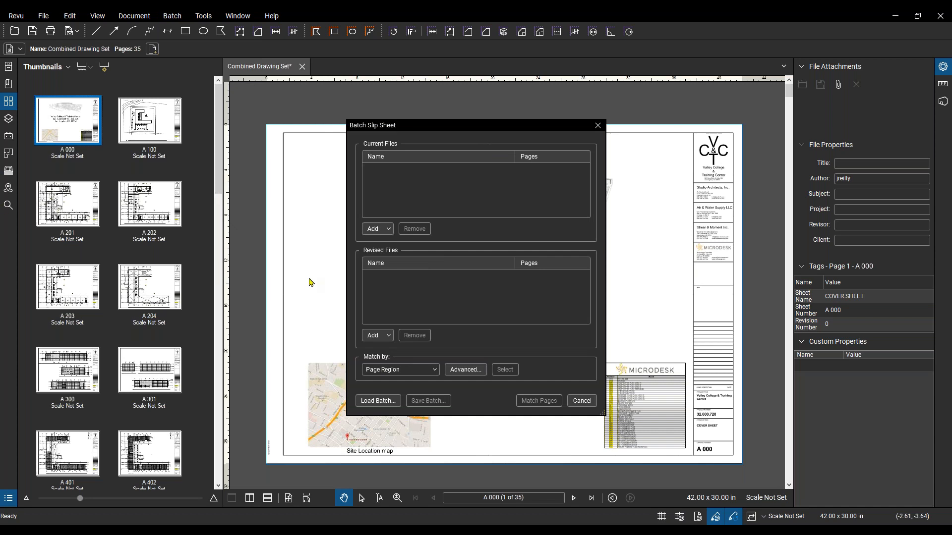
pyautogui.click(382, 229)
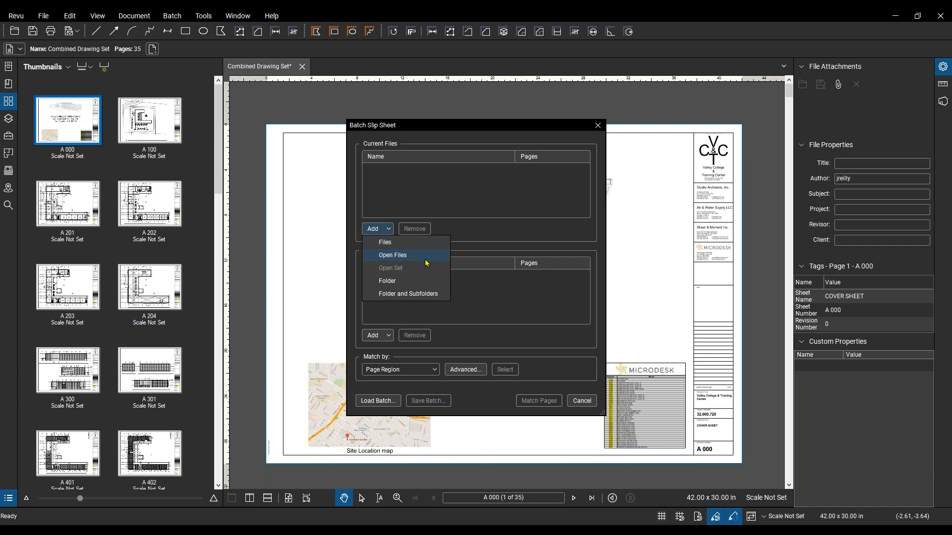
pyautogui.click(397, 256)
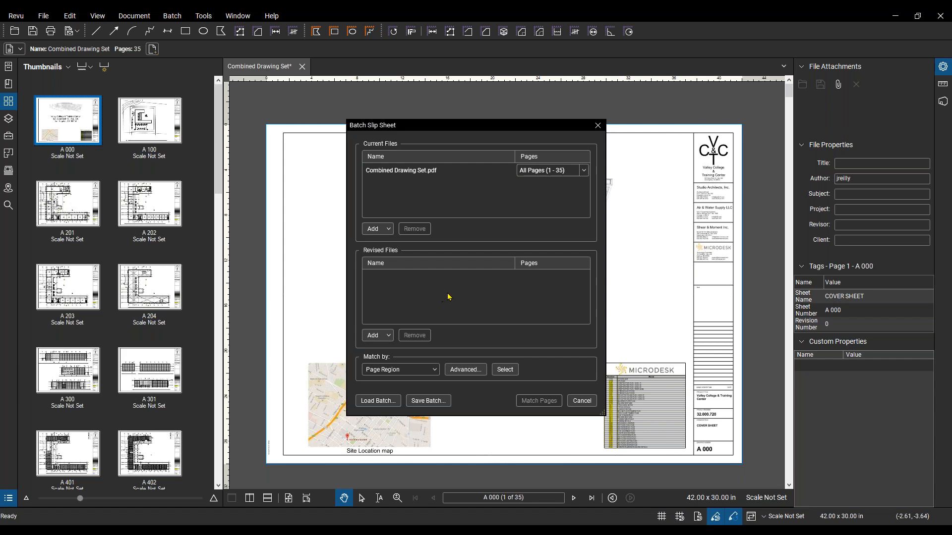
# Add A 201_REV 2.pdf, A 203_REV 2.pdf and A 300_REV 2.pdf from the Revised Sheets folder as the revised files
pyautogui.click(390, 336)
pyautogui.click(397, 353)
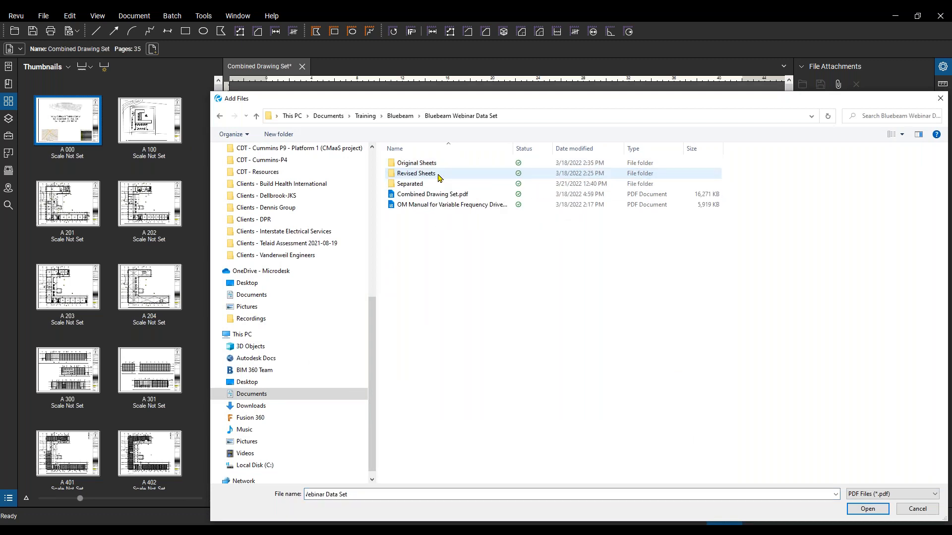
pyautogui.doubleClick(426, 173)
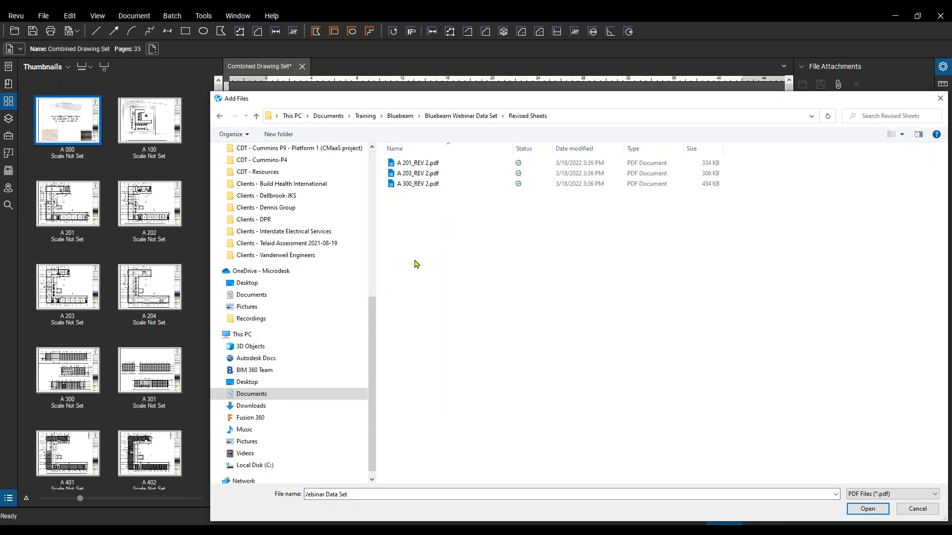
pyautogui.click(429, 167)
pyautogui.keyDown('shift'); pyautogui.click(437, 185); pyautogui.keyUp('shift')
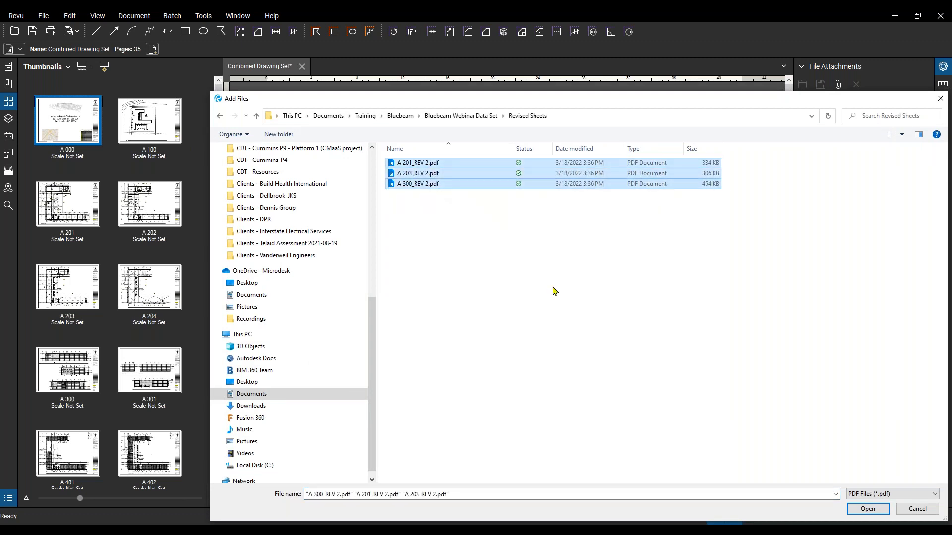
pyautogui.click(867, 510)
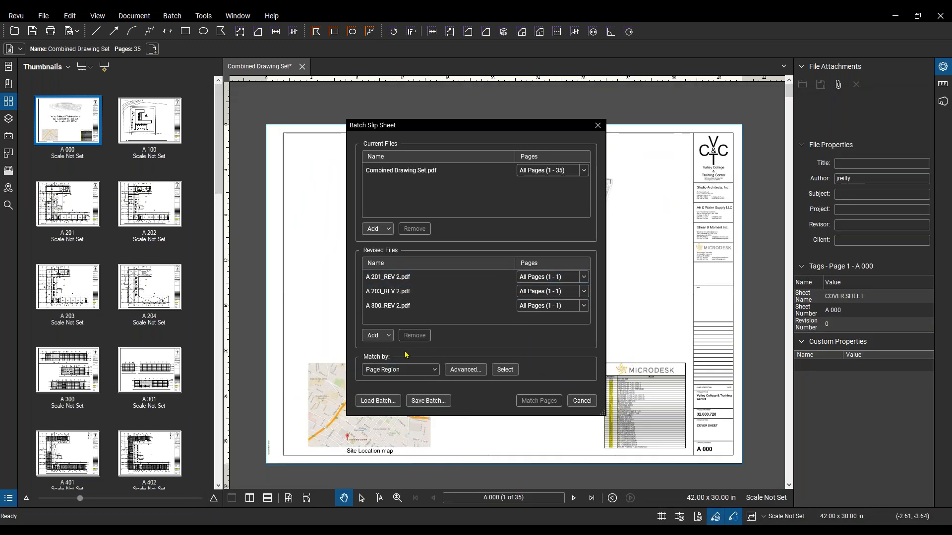
# Keep Page Region as the matching method and define the region around the drawing number in the cover sheet's title block
pyautogui.click(407, 372)
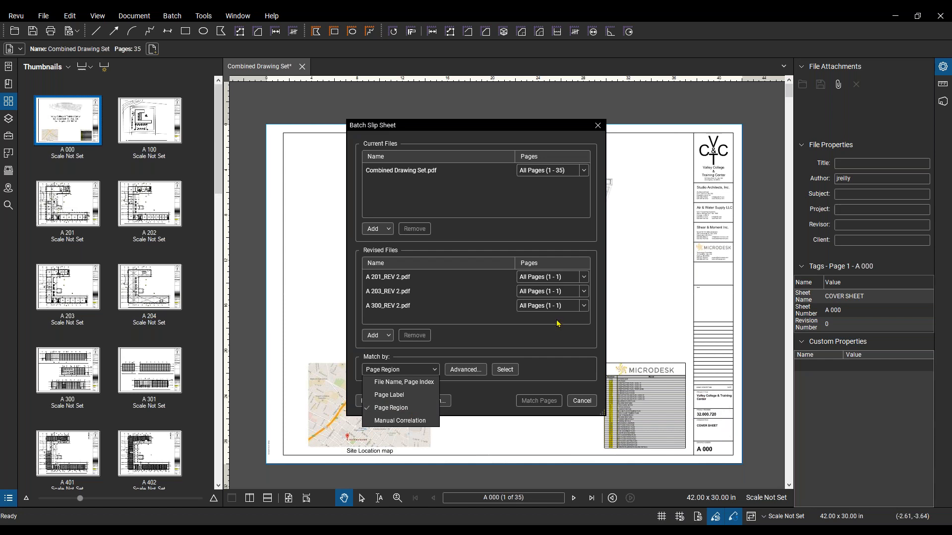
pyautogui.click(411, 408)
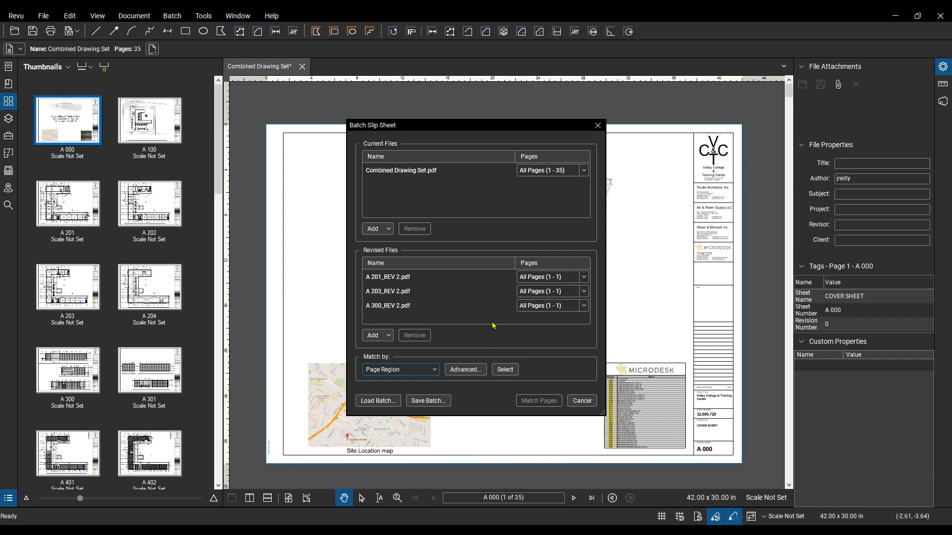
pyautogui.click(504, 369)
pyautogui.scroll(3, 727, 450)
pyautogui.scroll(2, 727, 449)
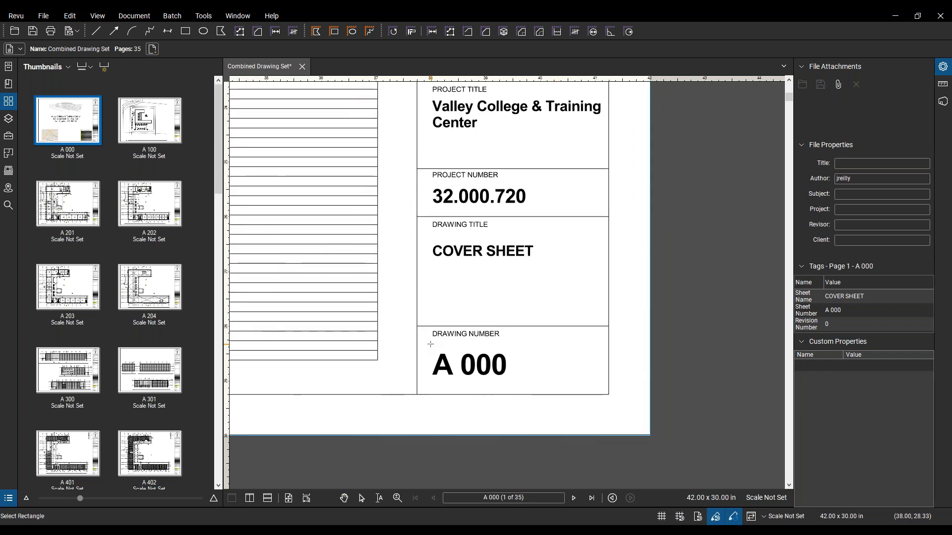
pyautogui.moveTo(420, 340); pyautogui.dragTo(604, 390)
pyautogui.click(516, 306)
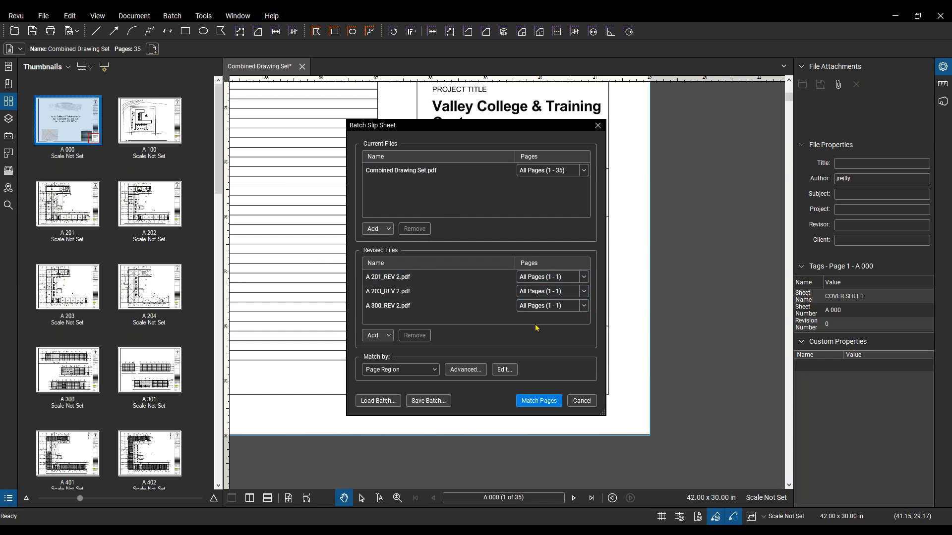
# Match the pages, review the matched and unmatched lists, and run the slip sheet with Replace Current Pages with Revised Pages
pyautogui.click(553, 398)
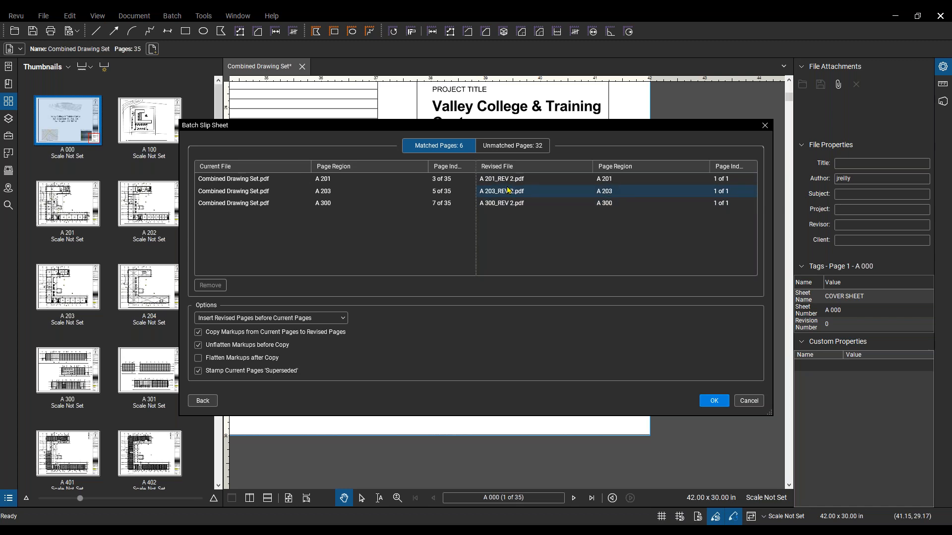
pyautogui.click(510, 146)
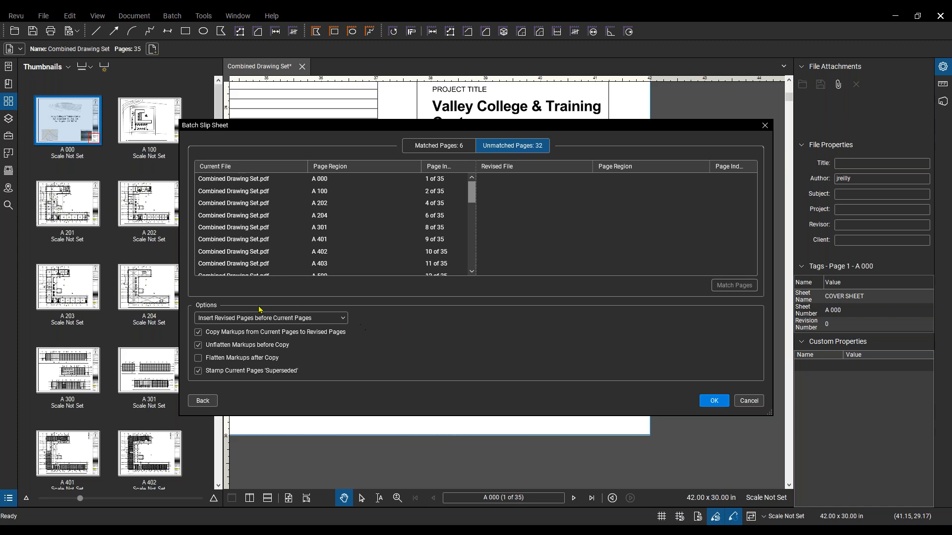
pyautogui.click(272, 321)
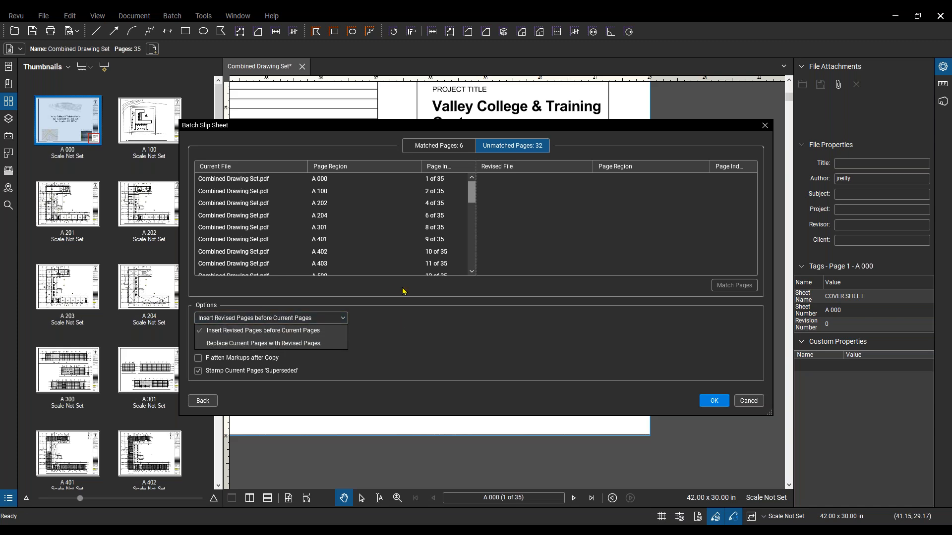
pyautogui.click(263, 343)
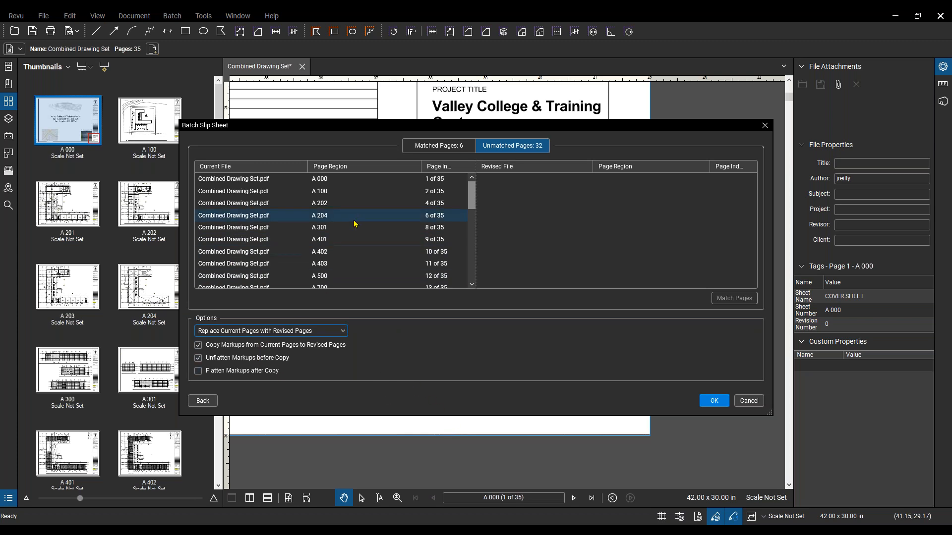
pyautogui.click(718, 401)
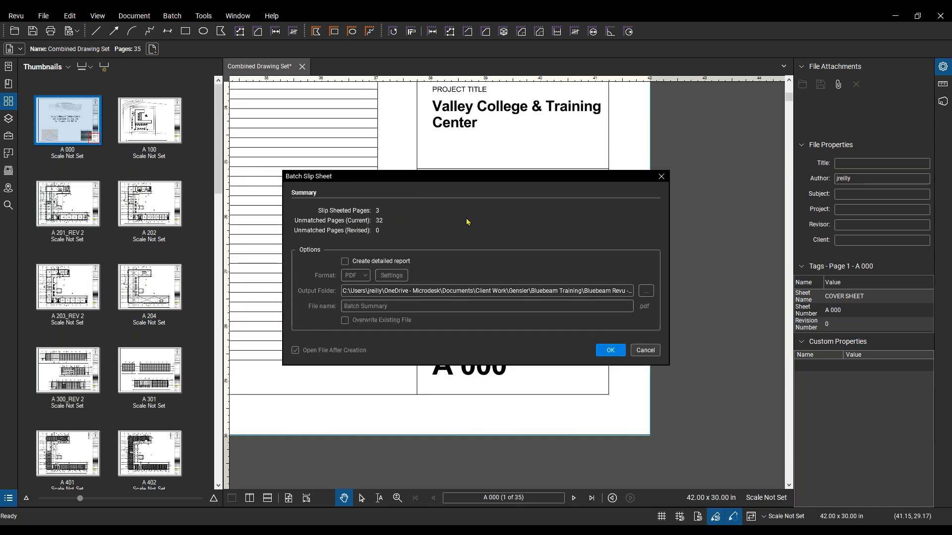
# Create a detailed slip sheet report in PDF format, keeping Batch Summary as the file name
pyautogui.click(346, 263)
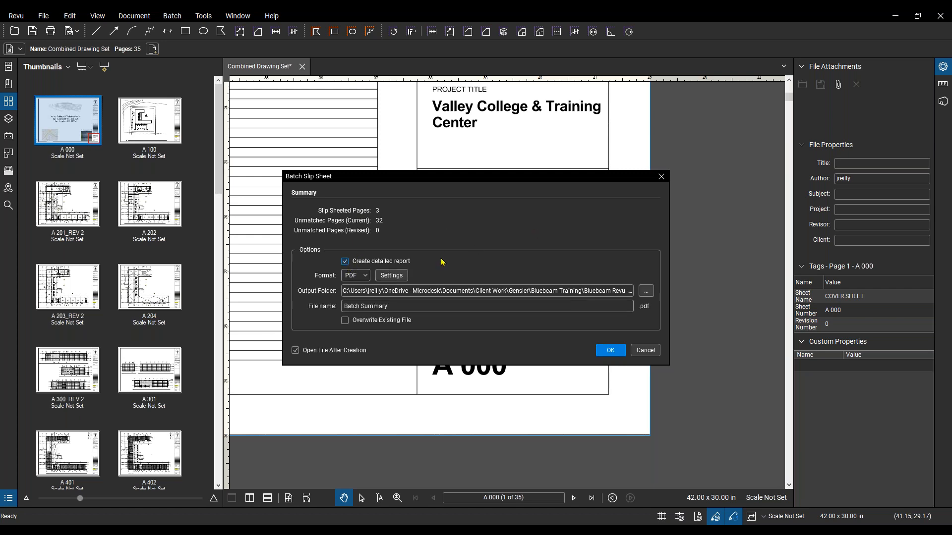
pyautogui.click(357, 276)
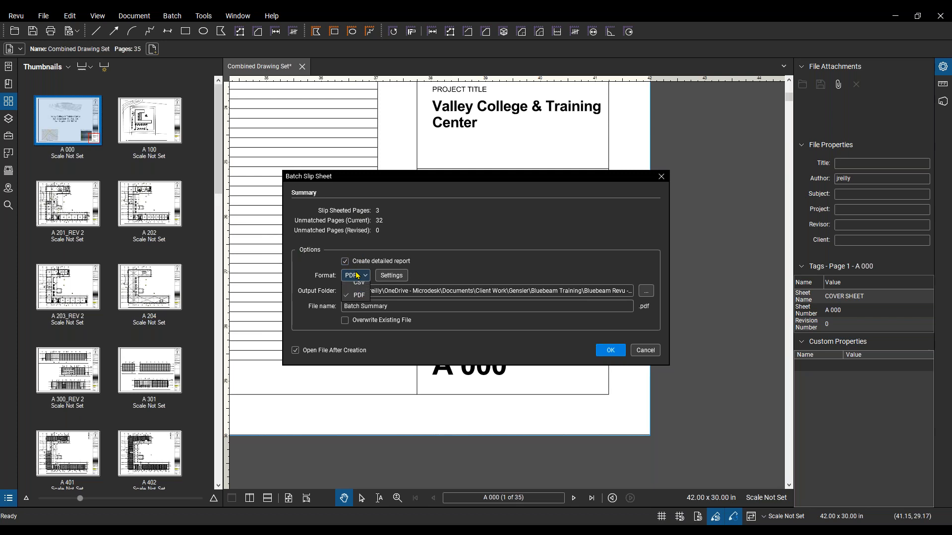
pyautogui.click(356, 275)
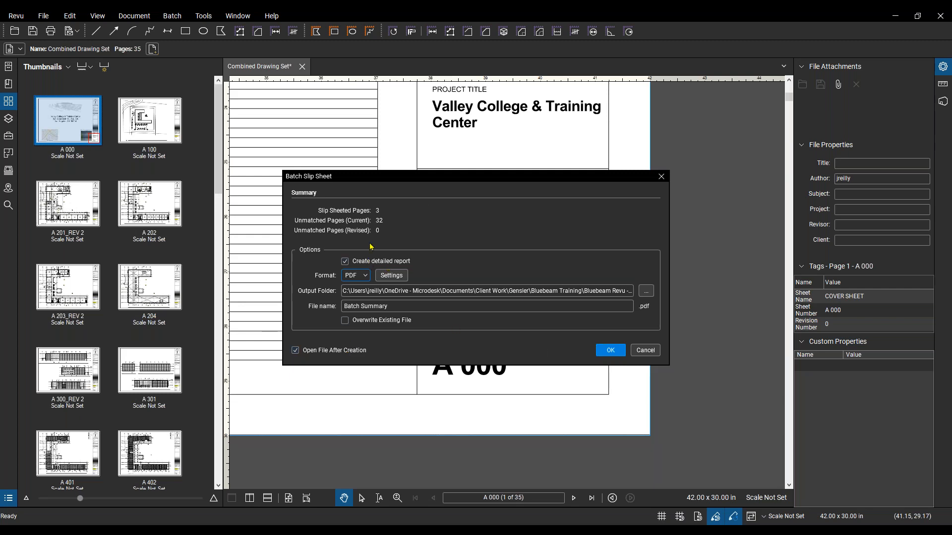
pyautogui.click(611, 352)
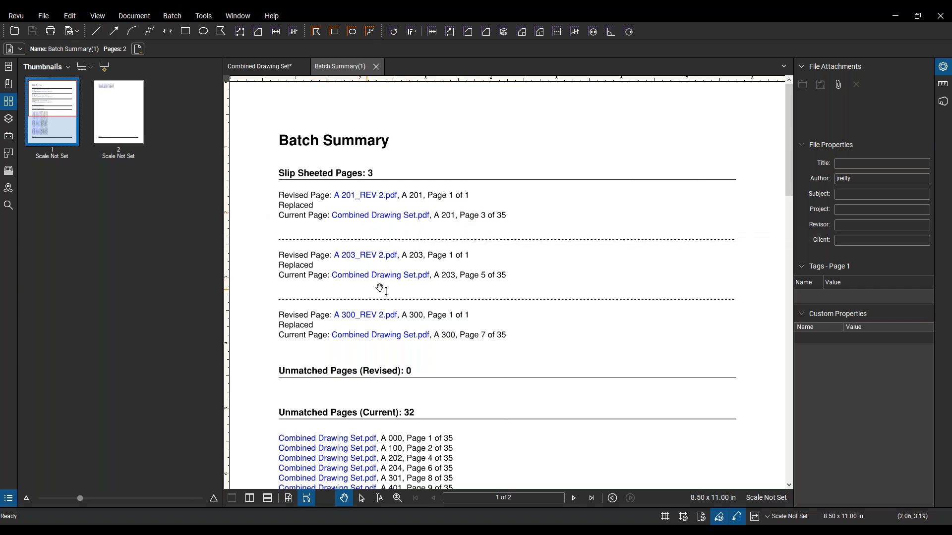
# Read through the report's slip-sheeted and unmatched pages, follow its link to sheet A 201 in the combined set, and return to the report
pyautogui.scroll(-3, 275, 323)
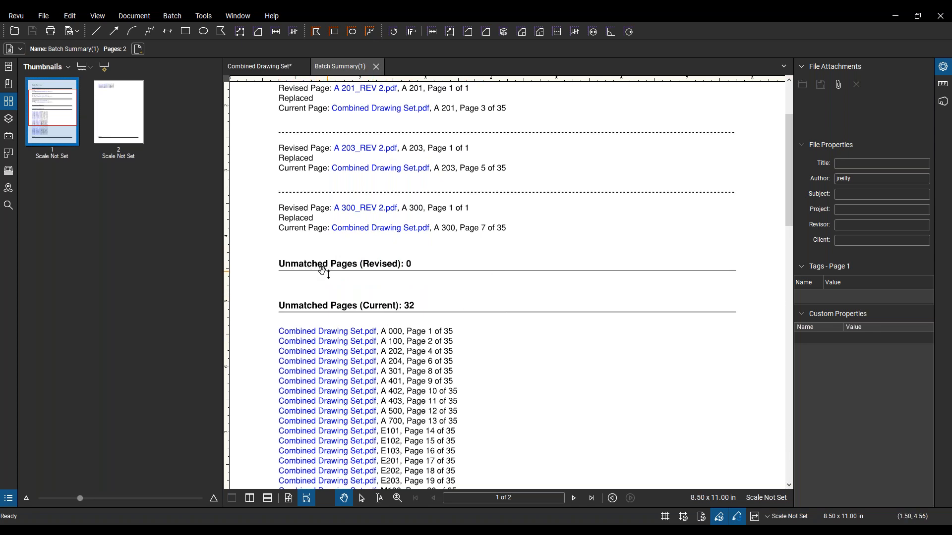
pyautogui.scroll(-3, 386, 335)
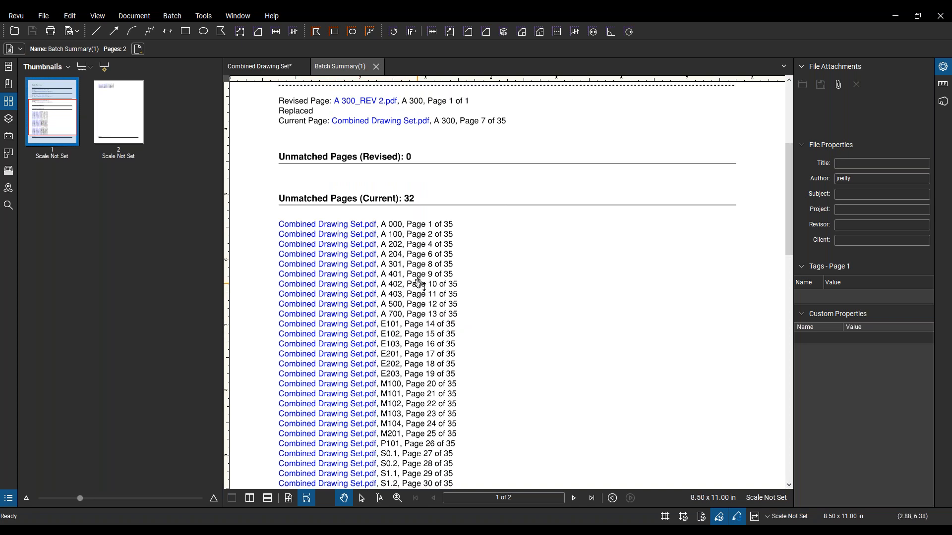
pyautogui.scroll(-10, 402, 224)
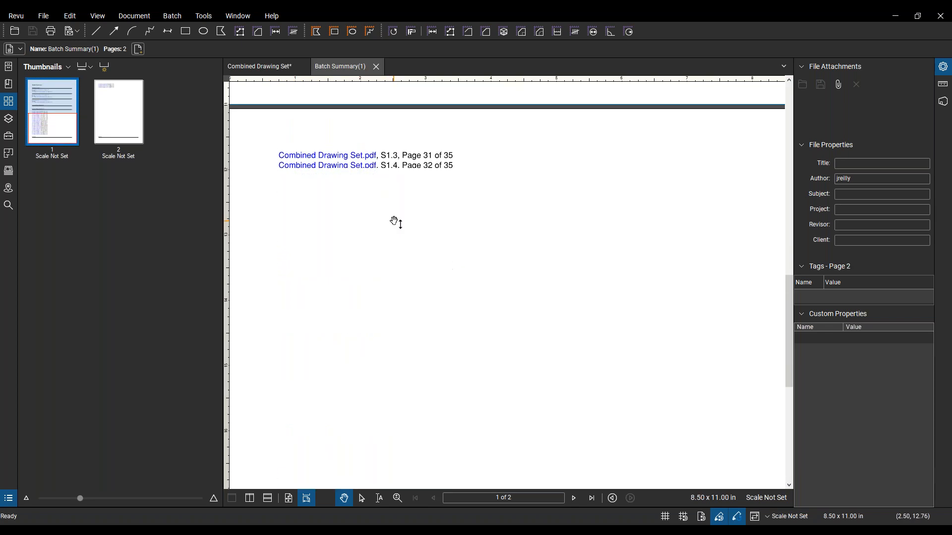
pyautogui.scroll(20, 396, 225)
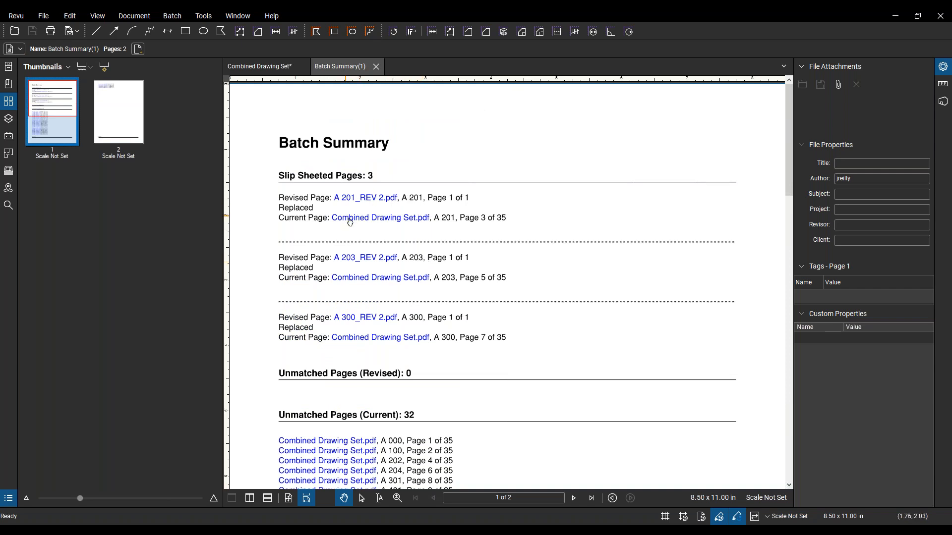
pyautogui.click(380, 221)
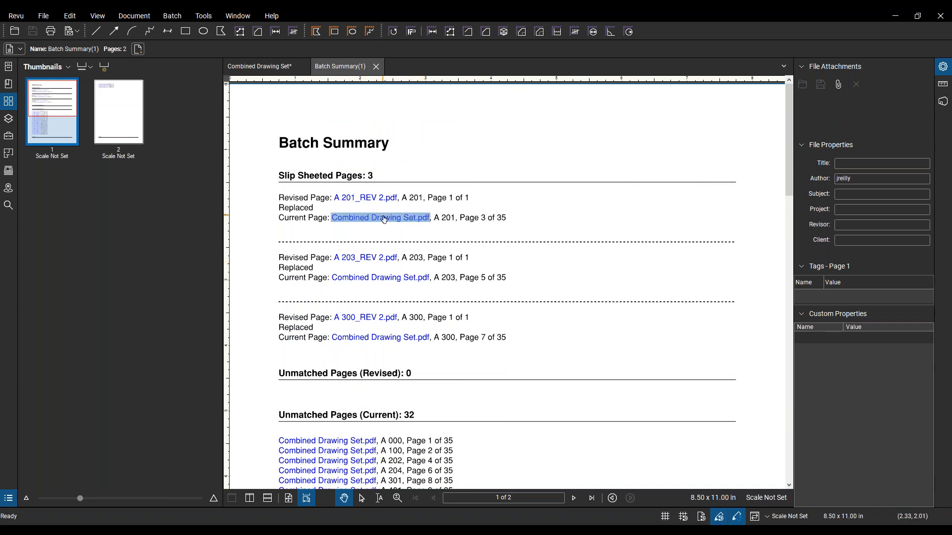
pyautogui.click(366, 66)
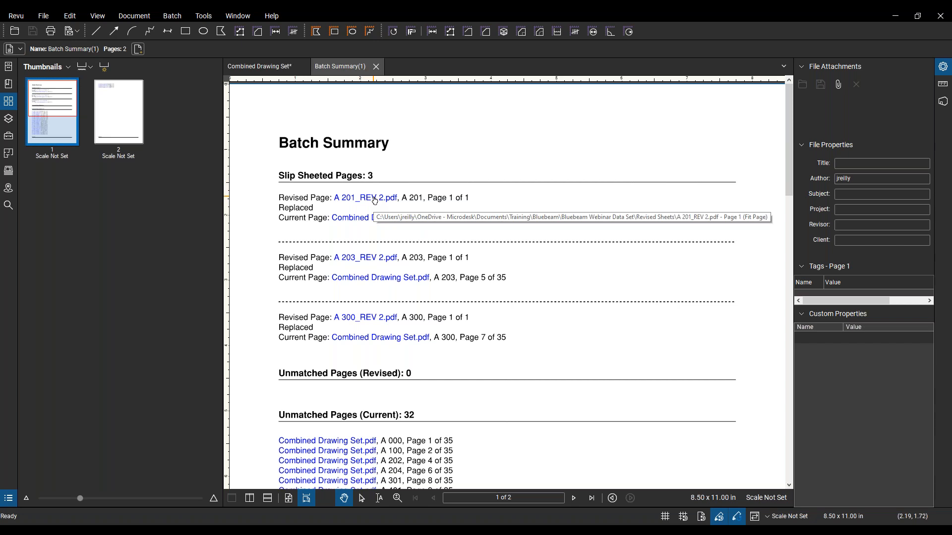
# Open A 201_REV 2.pdf from its link in the report, inspect the plan and title block revisions, and close the file
pyautogui.click(375, 201)
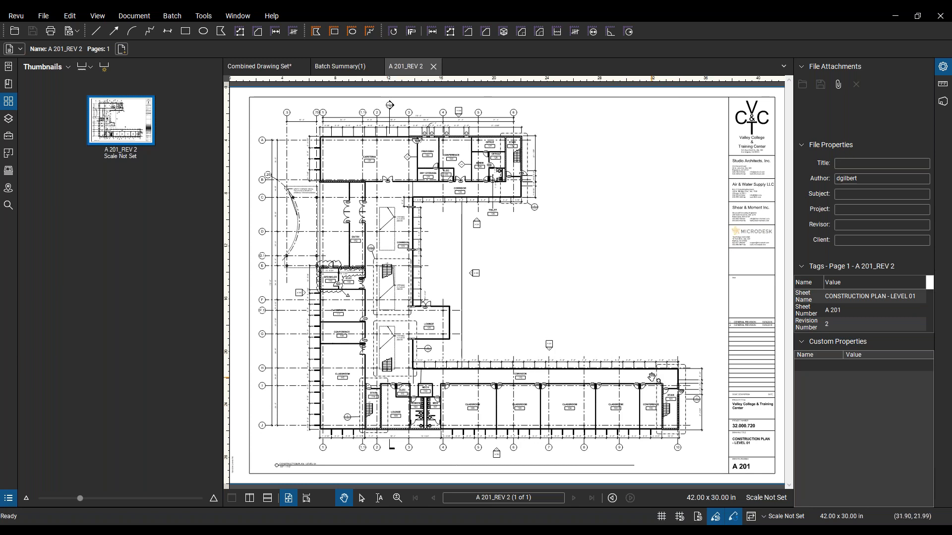
pyautogui.scroll(4, 652, 377)
pyautogui.scroll(-4, 527, 304)
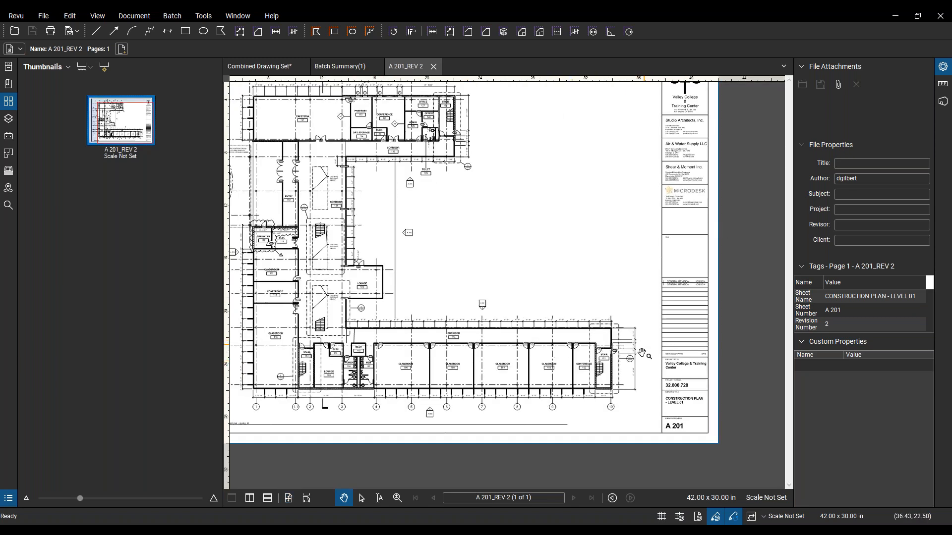
pyautogui.scroll(3, 675, 374)
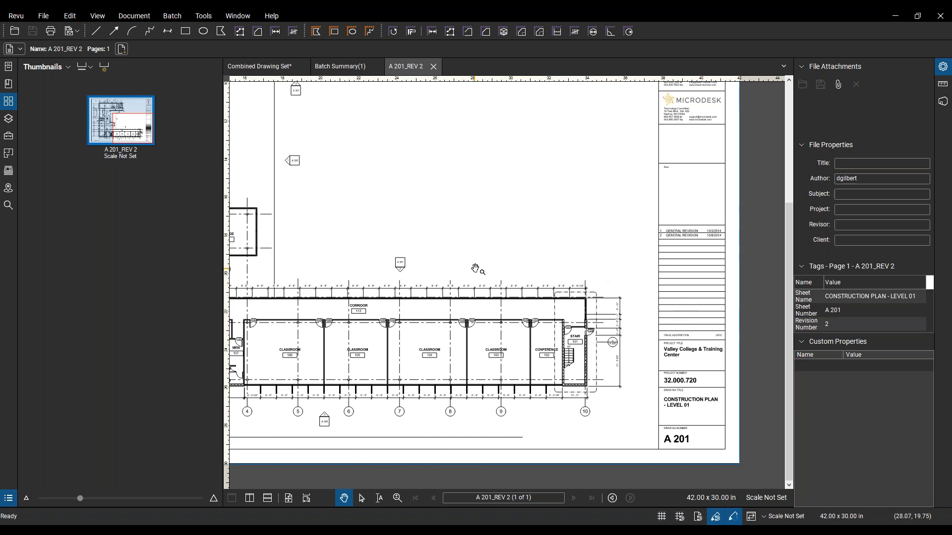
pyautogui.moveTo(478, 269); pyautogui.dragTo(534, 289)
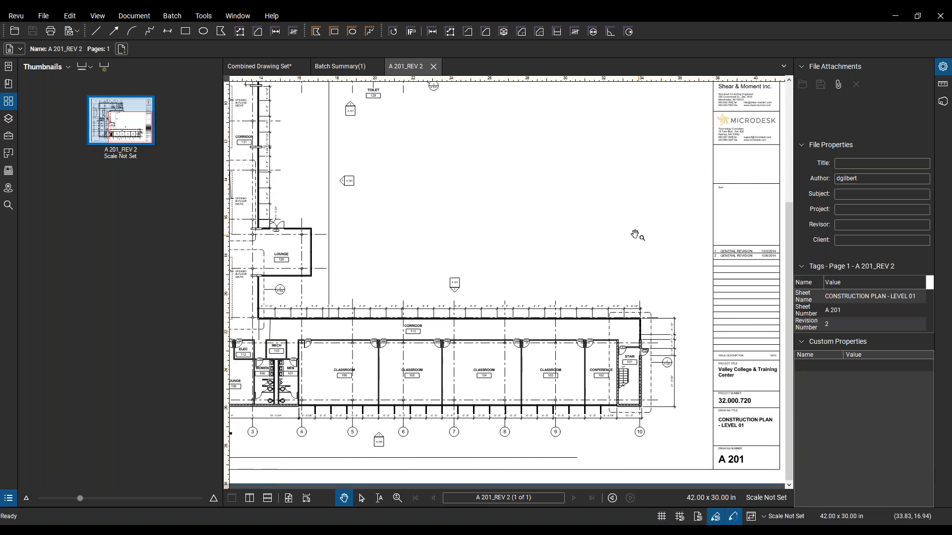
pyautogui.scroll(-2, 427, 372)
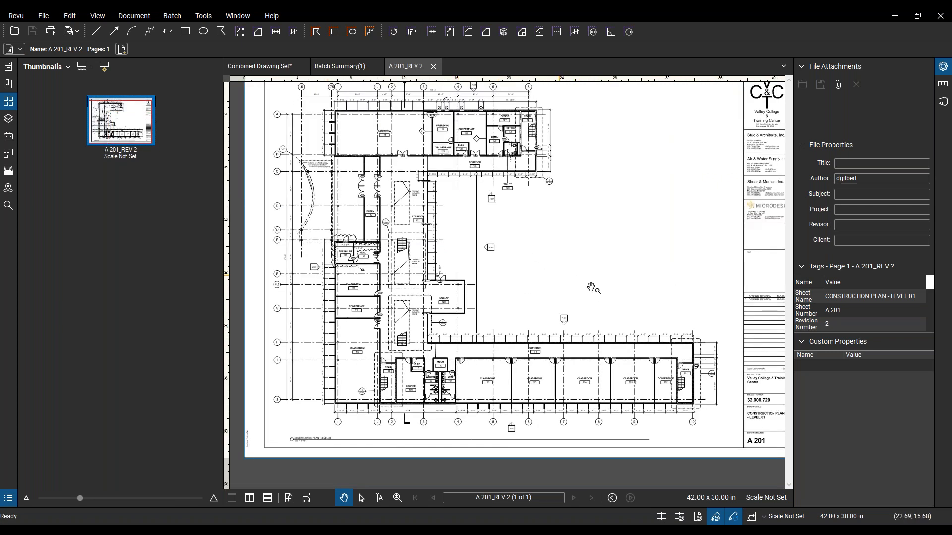
pyautogui.moveTo(536, 258); pyautogui.dragTo(488, 291)
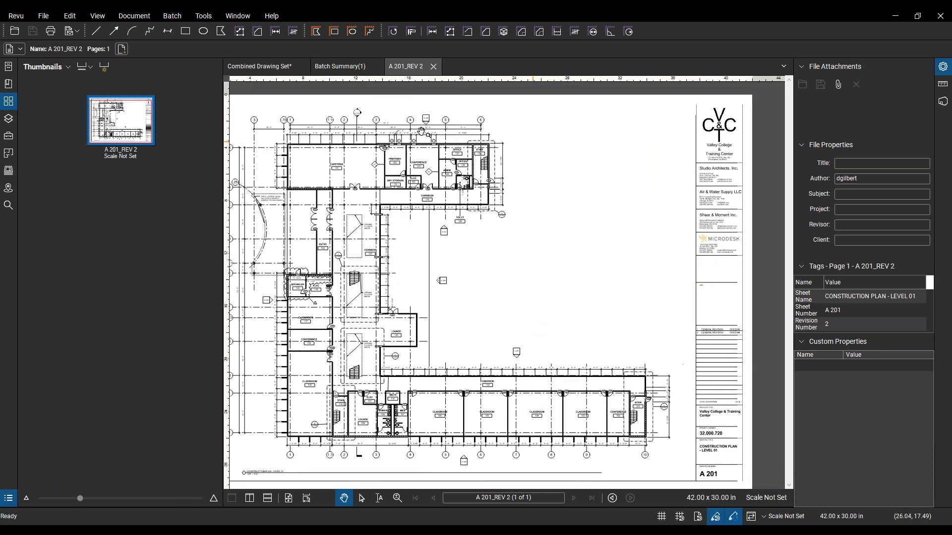
pyautogui.click(433, 67)
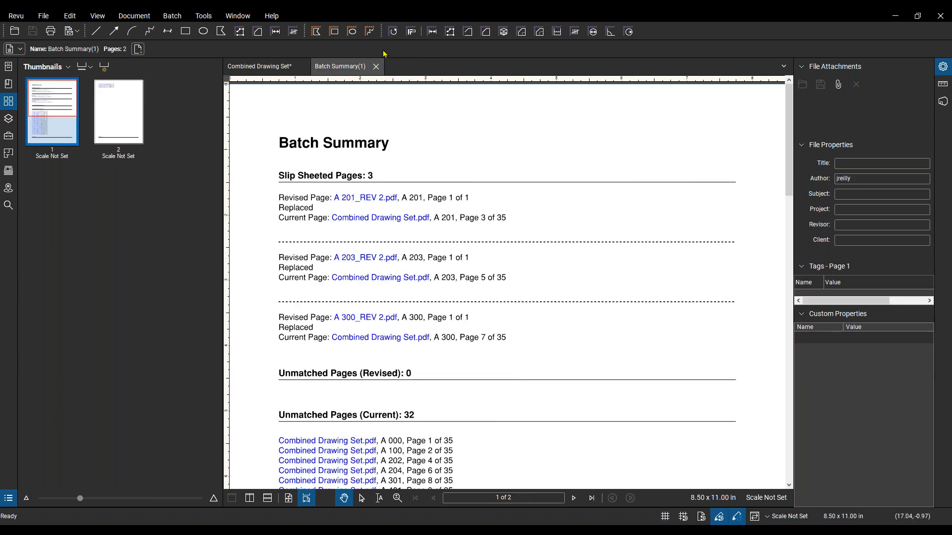
# Close the report and examine the replaced A 201 sheet in the combined set, including its revision entries and highlighted markups
pyautogui.click(376, 66)
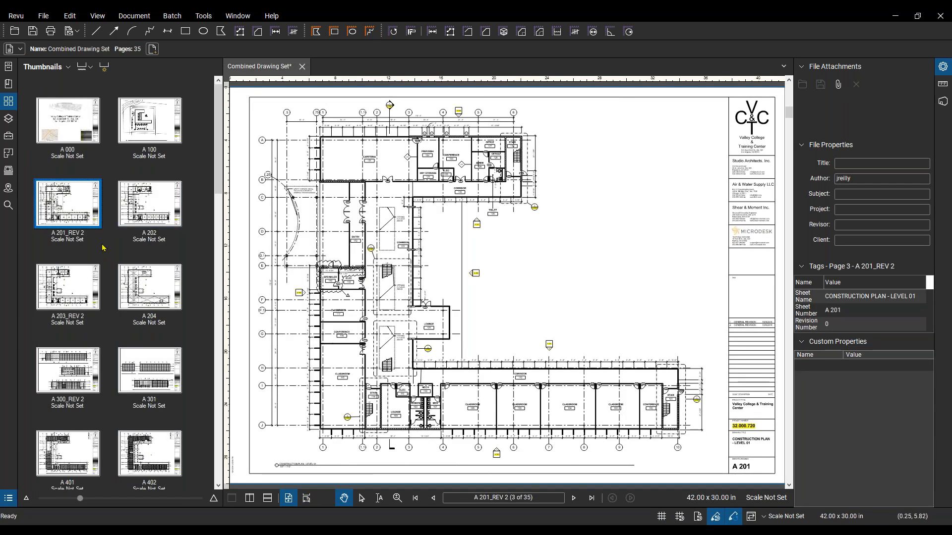
pyautogui.scroll(3, 569, 372)
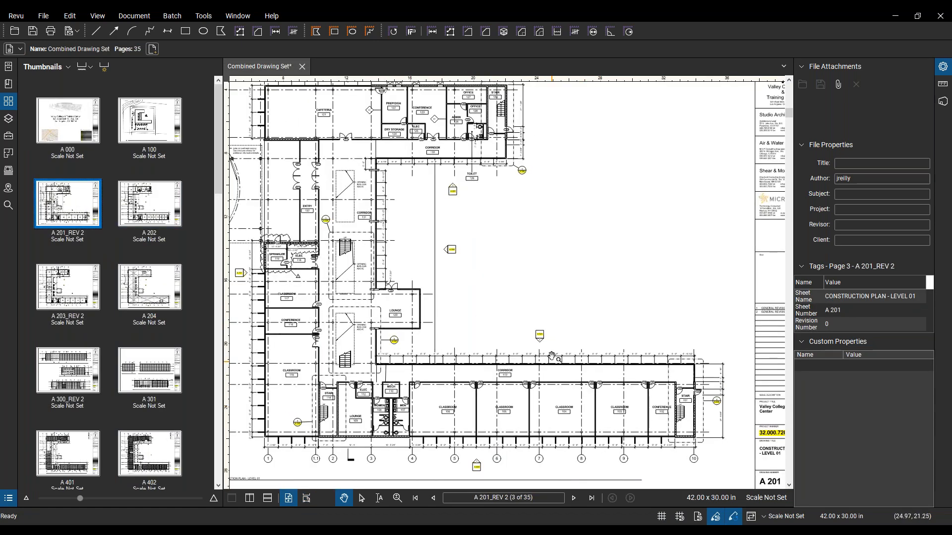
pyautogui.scroll(-5, 628, 323)
pyautogui.scroll(5, 629, 323)
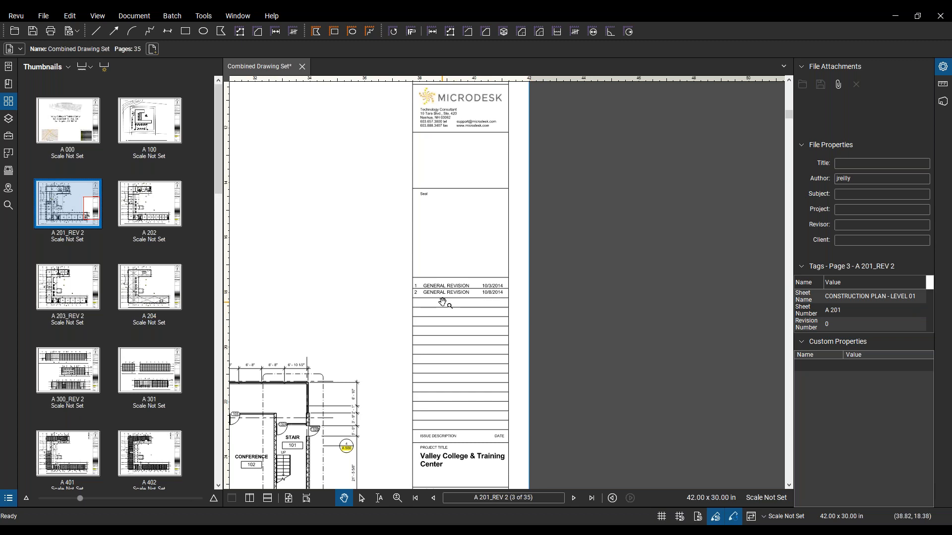
pyautogui.scroll(-3, 443, 302)
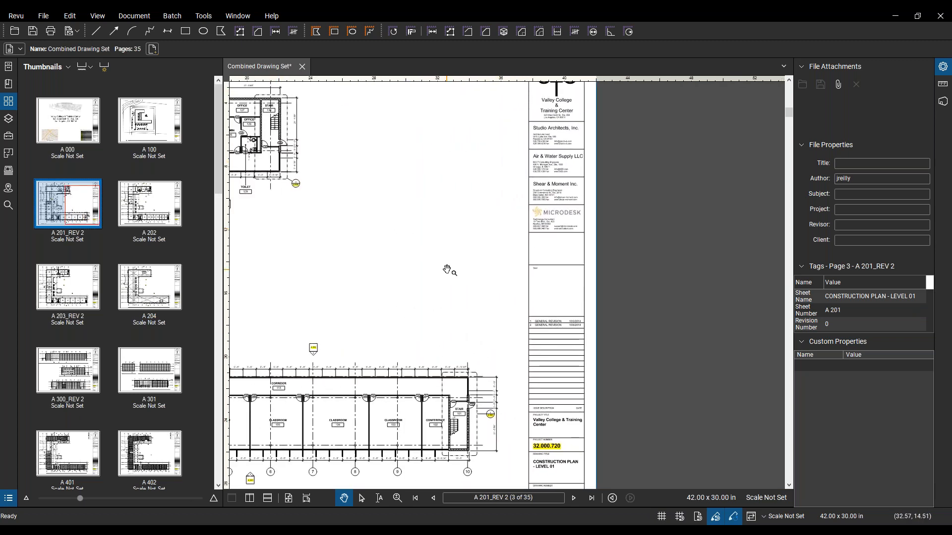
pyautogui.moveTo(380, 297); pyautogui.dragTo(520, 291)
pyautogui.moveTo(589, 178); pyautogui.dragTo(607, 171)
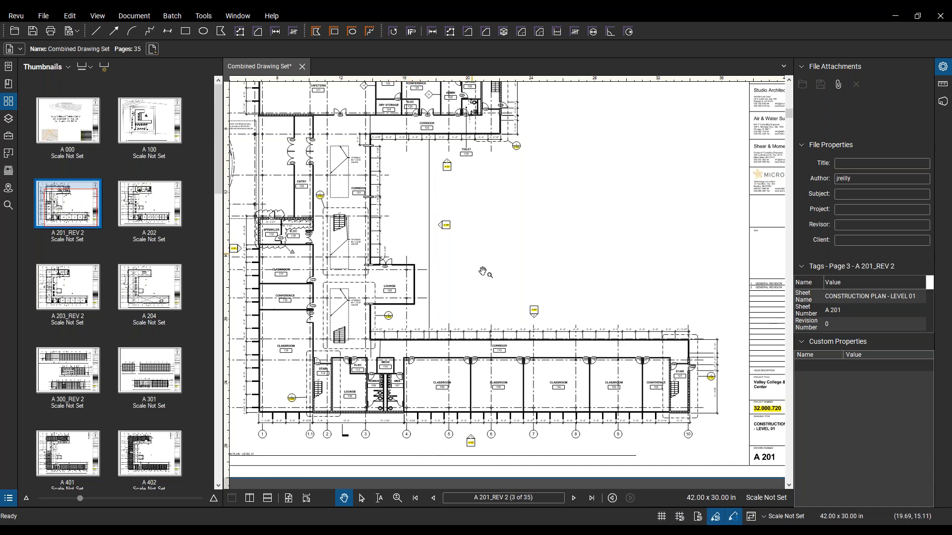
pyautogui.moveTo(484, 273); pyautogui.dragTo(491, 285)
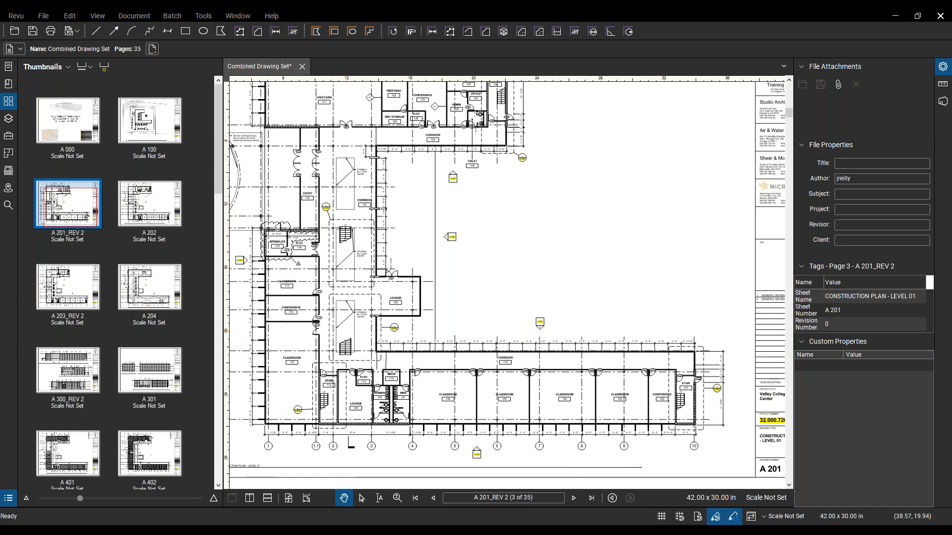
# Switch to File Explorer, look through the individual sheet PDFs in the Separated folder, and minimize the window
pyautogui.moveTo(951, 298); pyautogui.dragTo(391, 89)
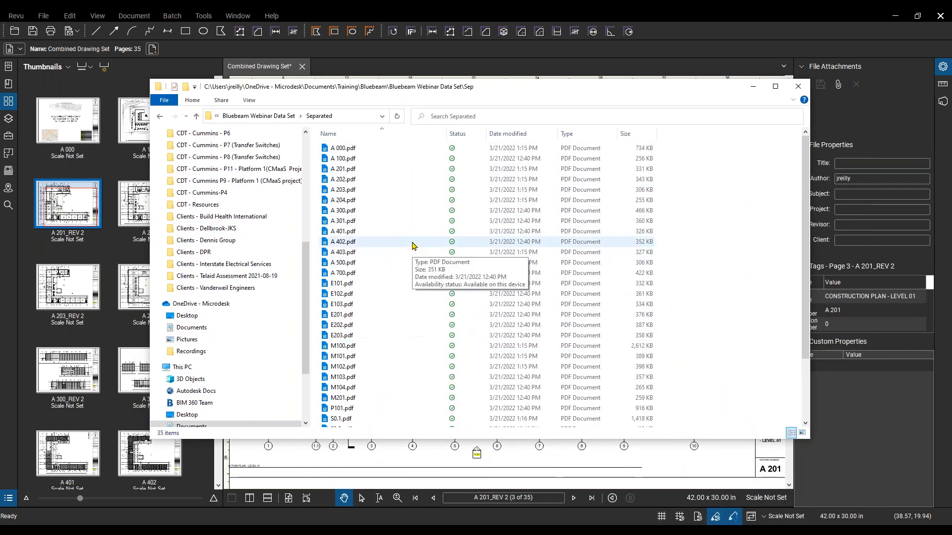
pyautogui.scroll(-3, 461, 218)
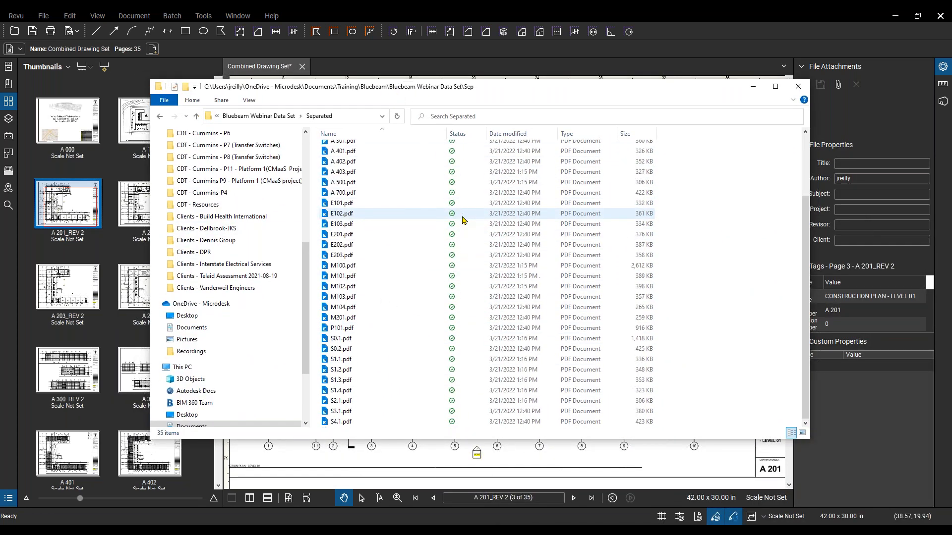
pyautogui.scroll(3, 403, 233)
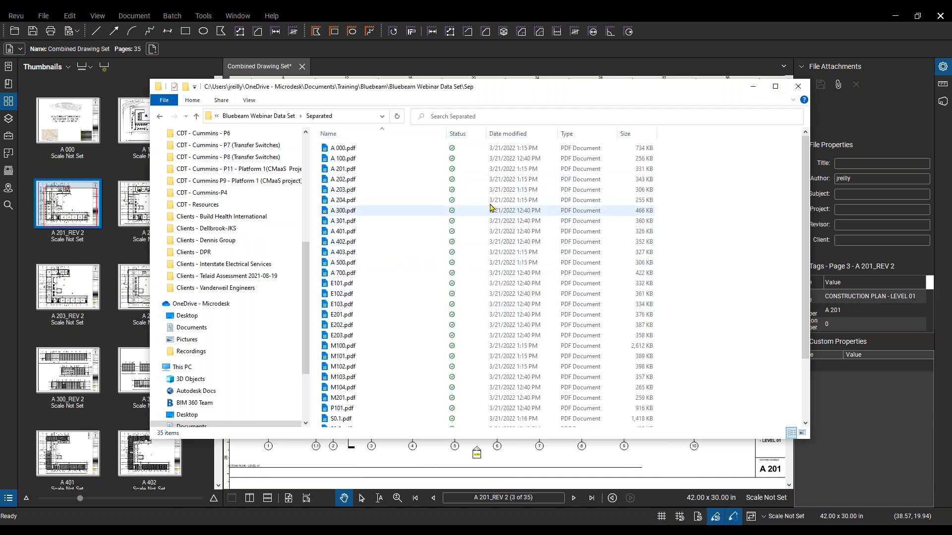
pyautogui.click(751, 87)
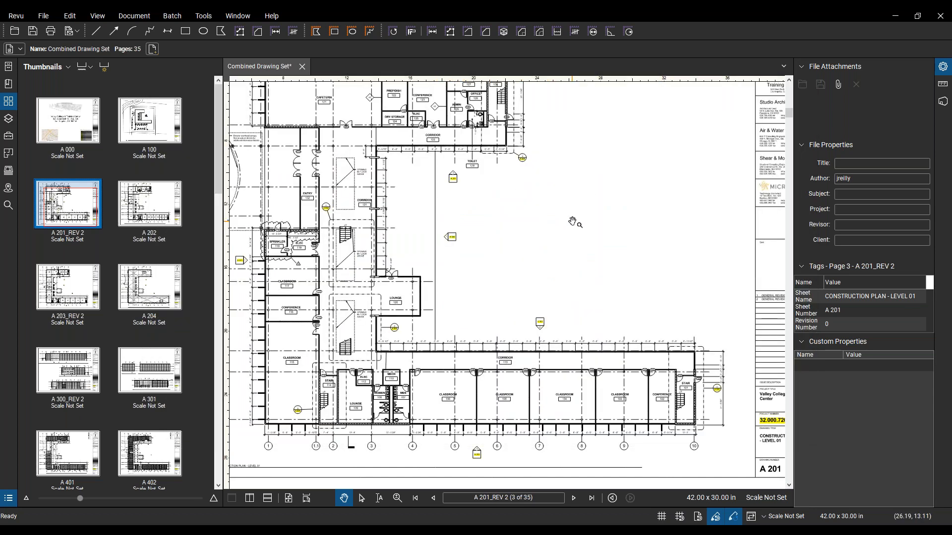
# Start a new Batch Slip Sheet and add all PDFs from the Separated folder as the current files
pyautogui.moveTo(275, 138); pyautogui.dragTo(279, 150)
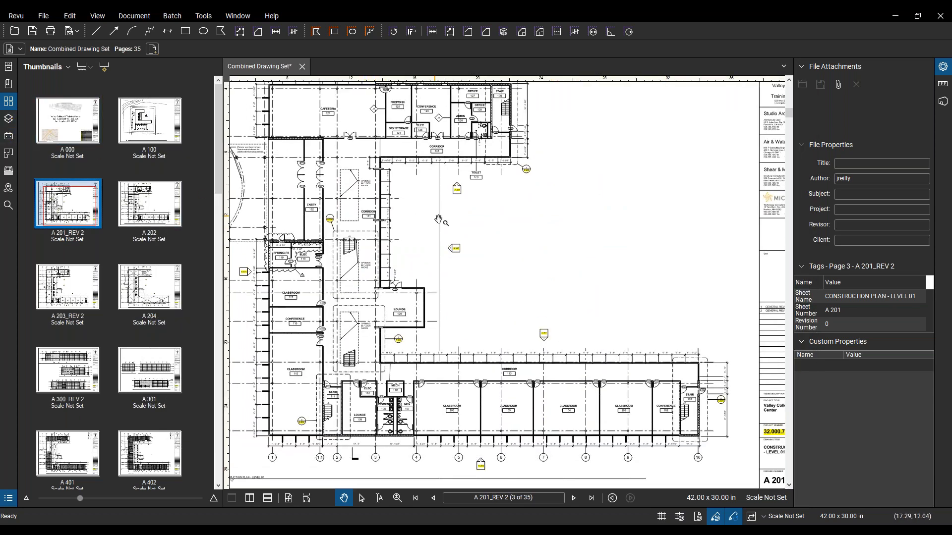
pyautogui.moveTo(441, 220); pyautogui.dragTo(448, 231)
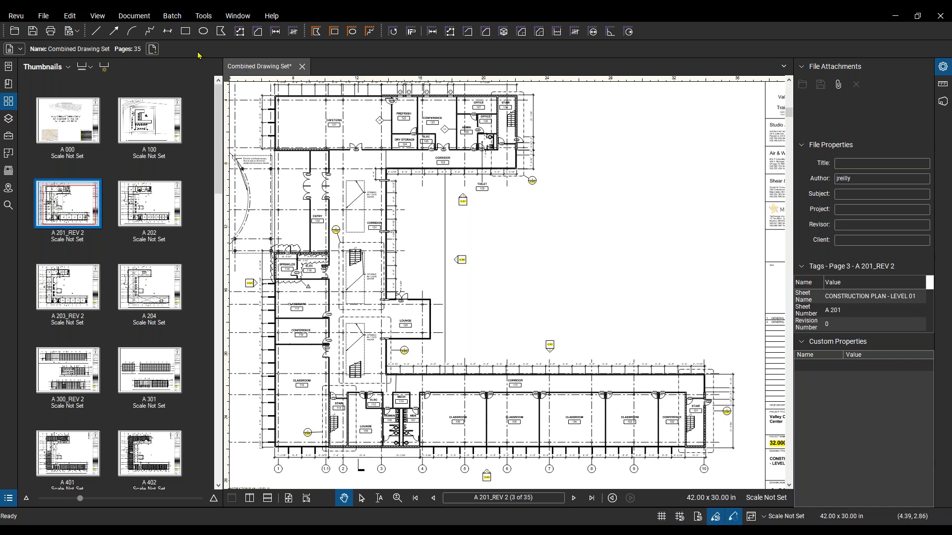
pyautogui.click(174, 17)
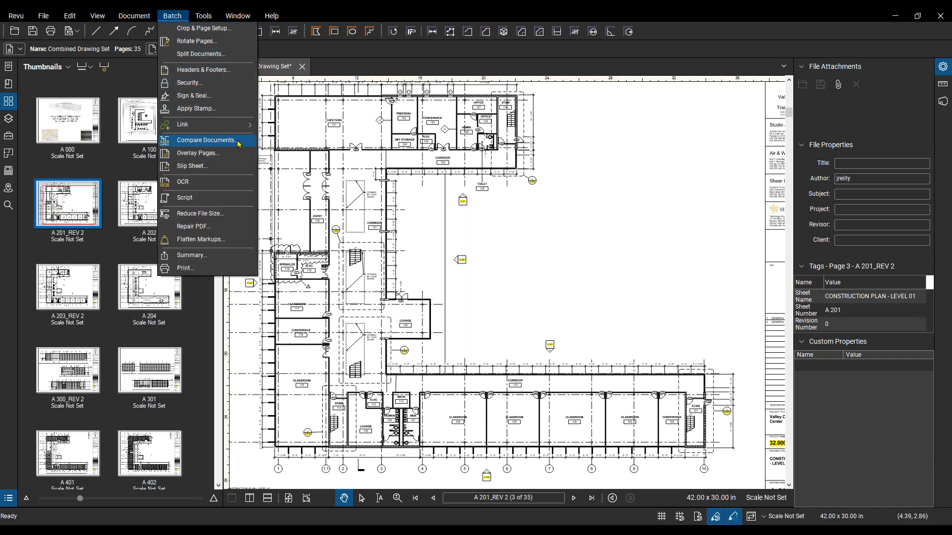
pyautogui.click(212, 172)
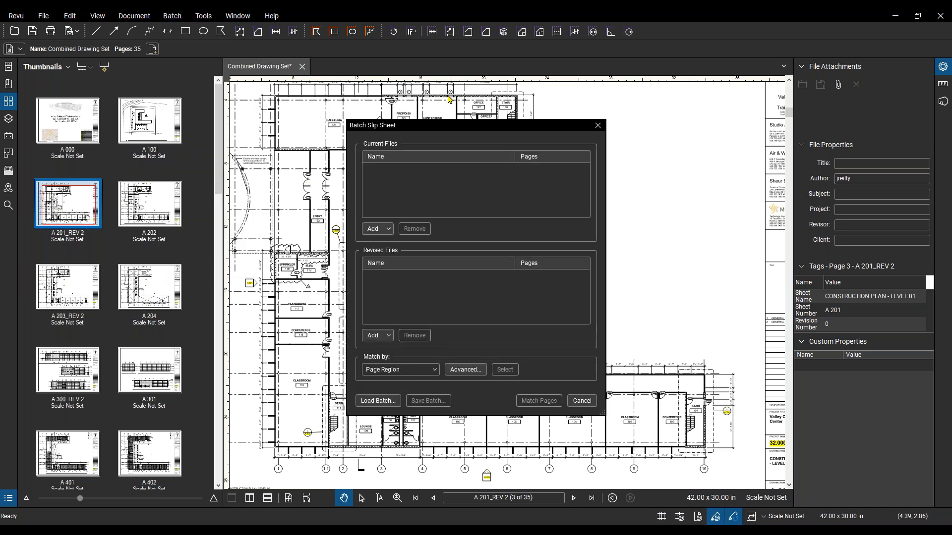
pyautogui.click(387, 229)
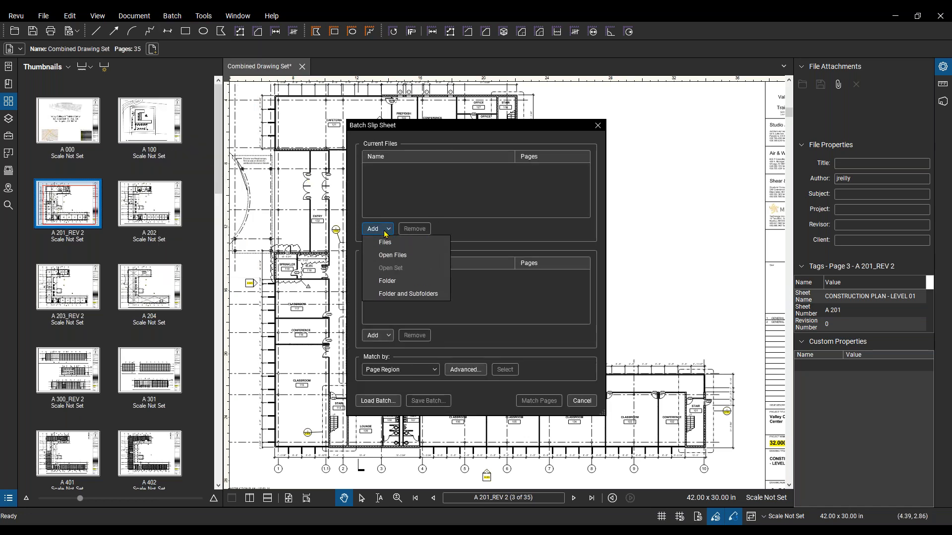
pyautogui.click(398, 243)
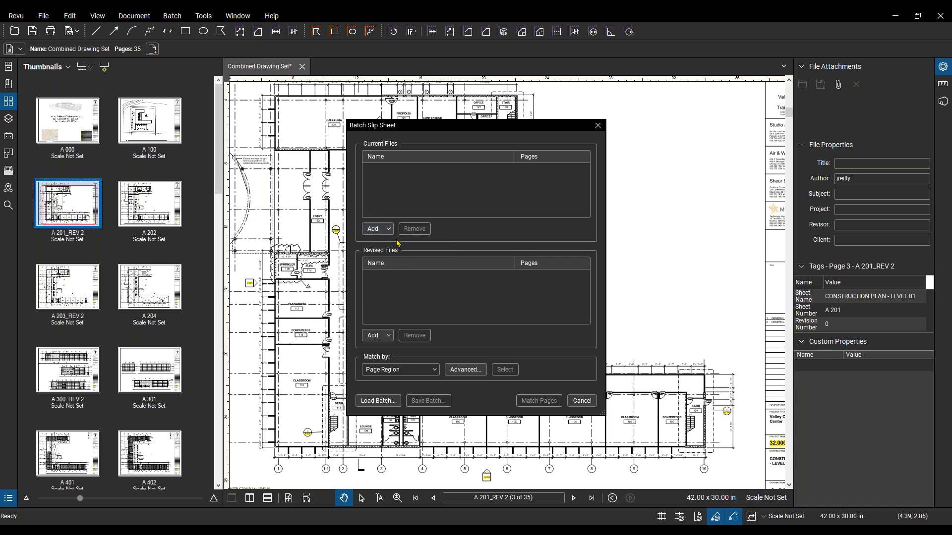
pyautogui.click(409, 174)
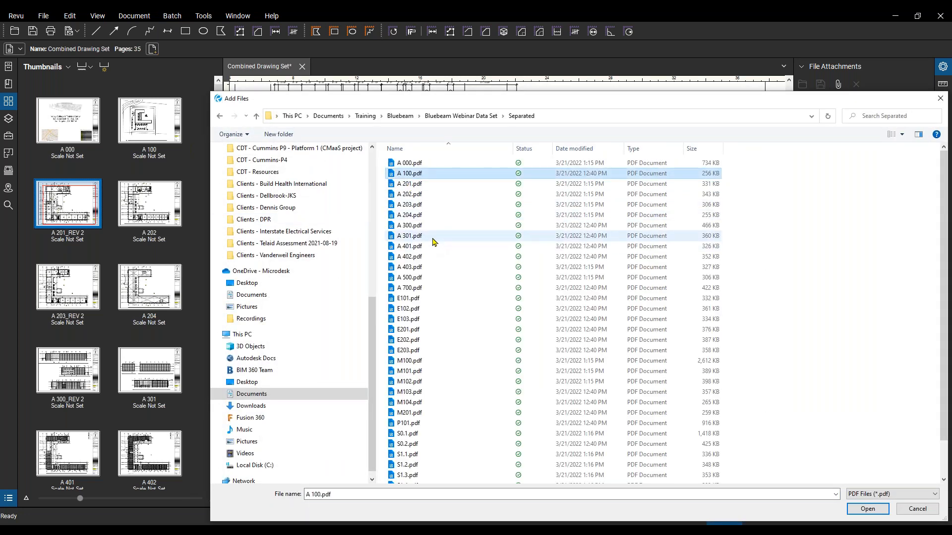
pyautogui.hotkey('ctrl', 'a')
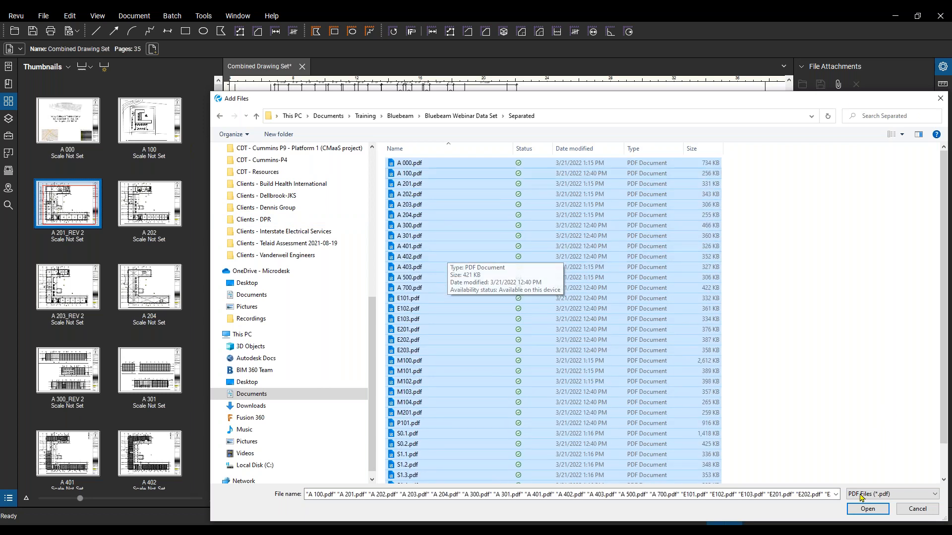
pyautogui.click(865, 512)
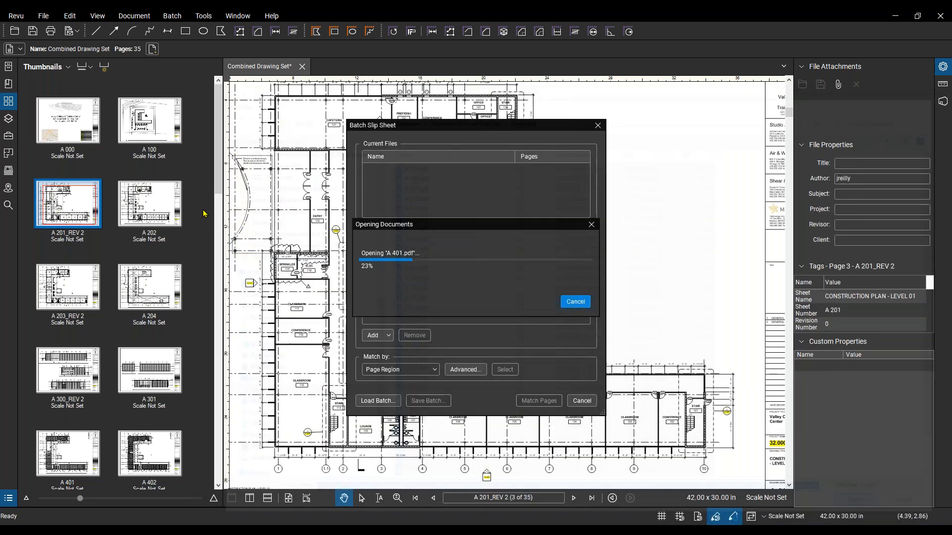
# Add A 201_REV 2.pdf, A 203_REV 2.pdf and A 300_REV 2.pdf from the Revised Sheets folder as the revised files
pyautogui.click(383, 338)
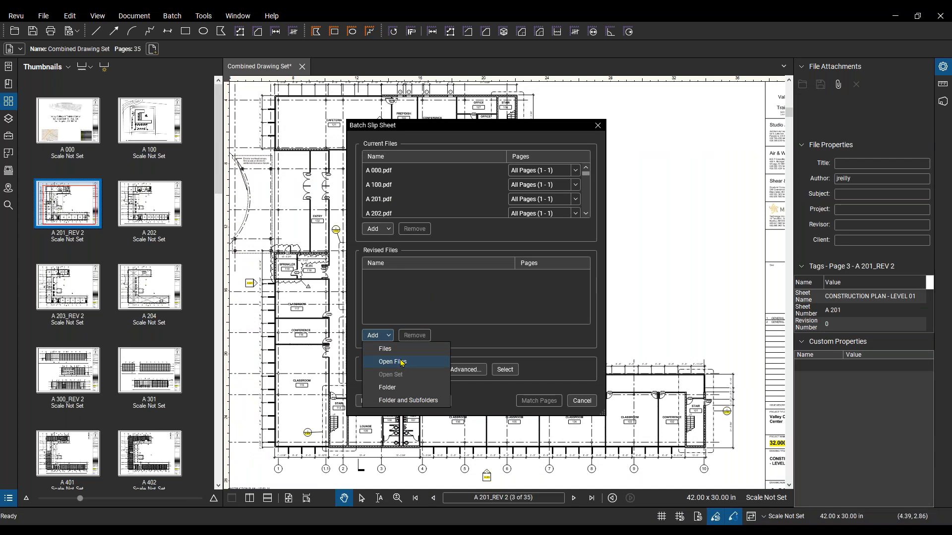
pyautogui.click(396, 349)
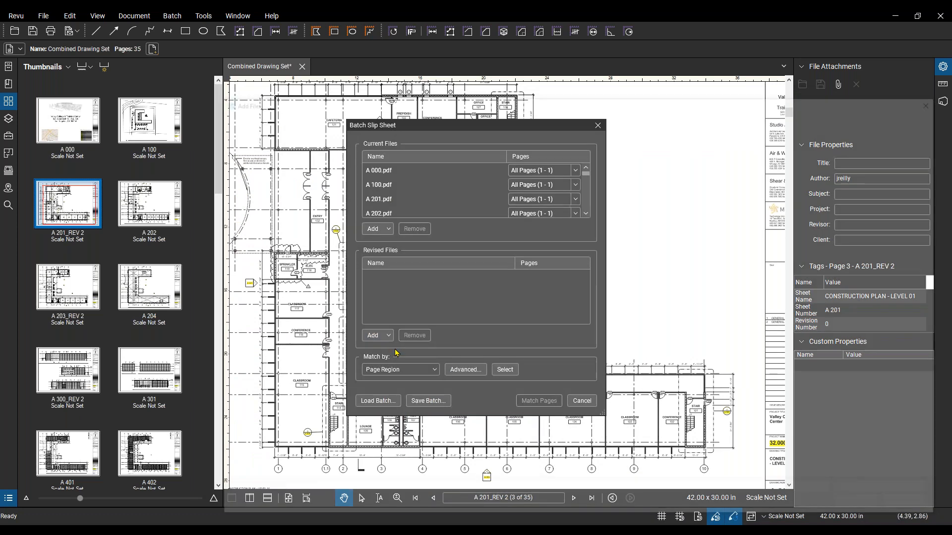
pyautogui.doubleClick(439, 174)
pyautogui.click(424, 163)
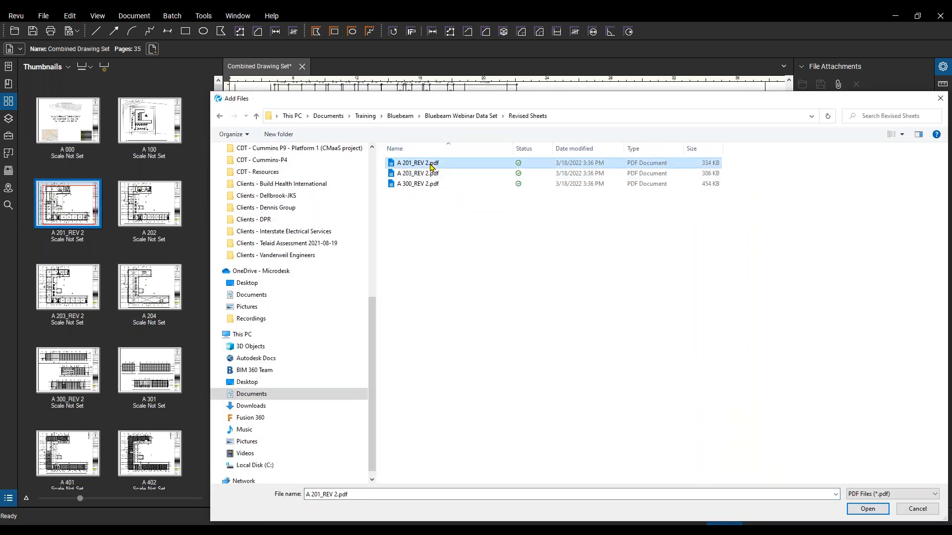
pyautogui.keyDown('shift'); pyautogui.click(438, 184); pyautogui.keyUp('shift')
pyautogui.click(856, 509)
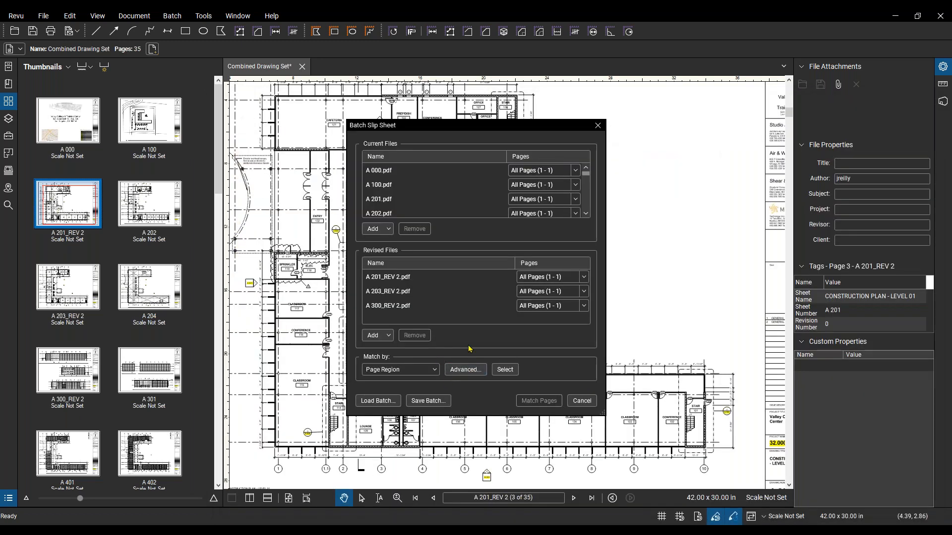
# Define the matching page region around the drawing number in sheet A 000's title block and match the pages
pyautogui.click(505, 370)
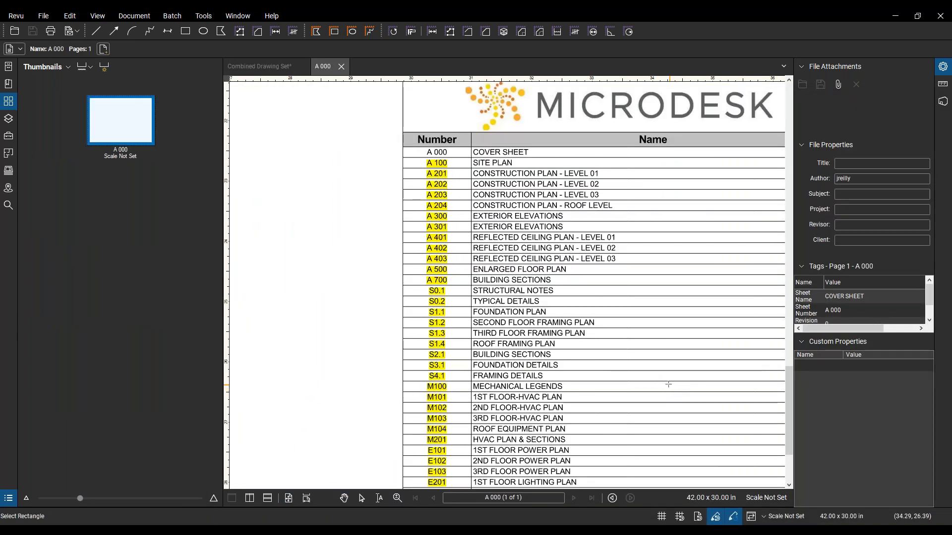
pyautogui.moveTo(435, 292); pyautogui.dragTo(442, 298)
pyautogui.scroll(6, 528, 329)
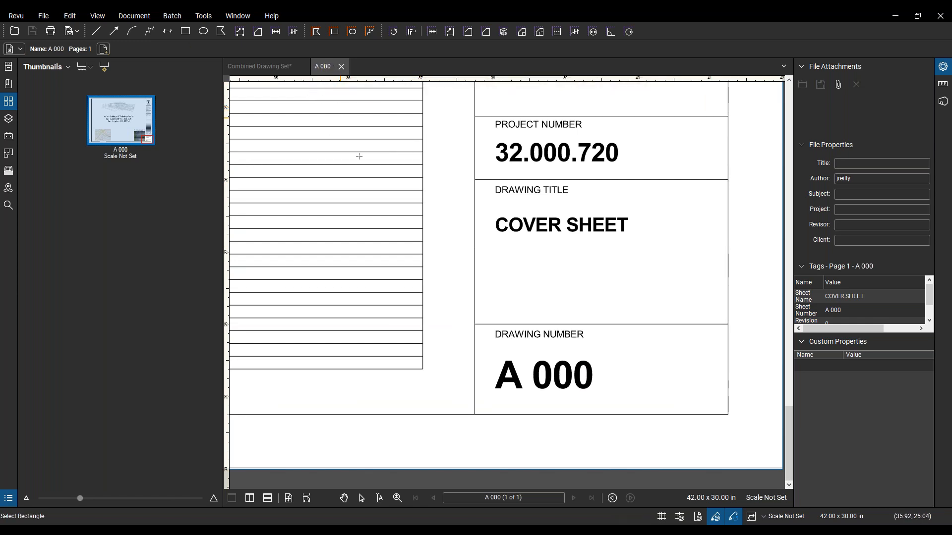
pyautogui.moveTo(478, 342); pyautogui.dragTo(723, 410)
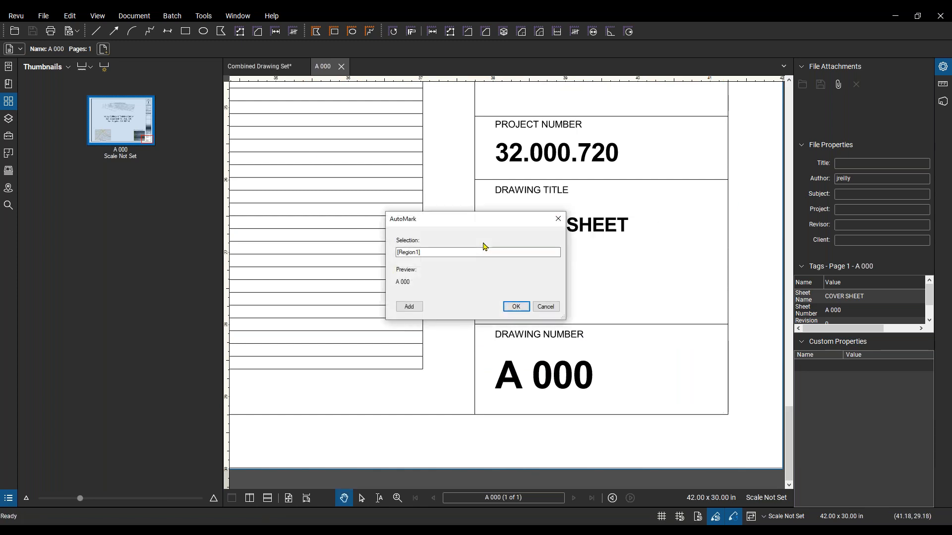
pyautogui.click(515, 307)
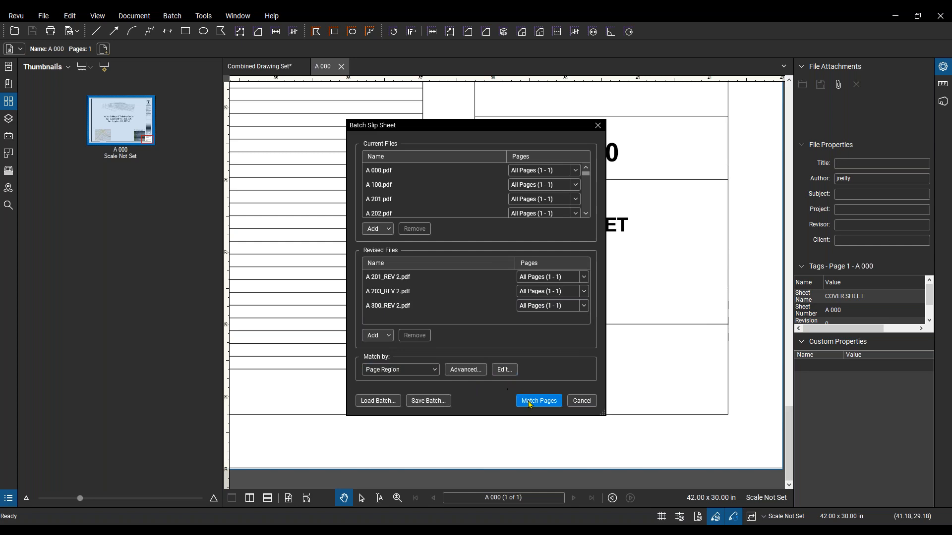
pyautogui.click(547, 400)
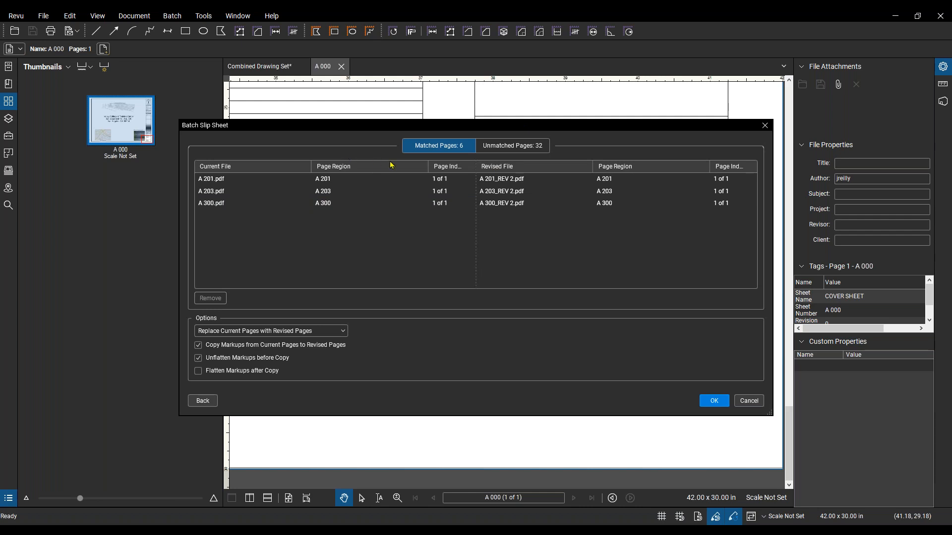
# Review the unmatched and matched pages, and choose to insert revised pages before current pages with the 'Superseded' stamp option enabled
pyautogui.click(541, 146)
pyautogui.click(442, 149)
pyautogui.click(332, 332)
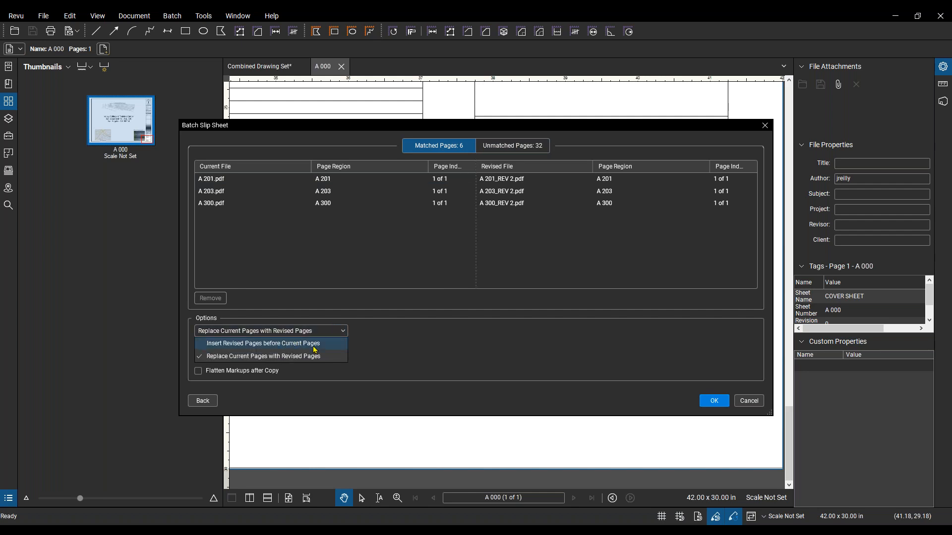
pyautogui.click(313, 346)
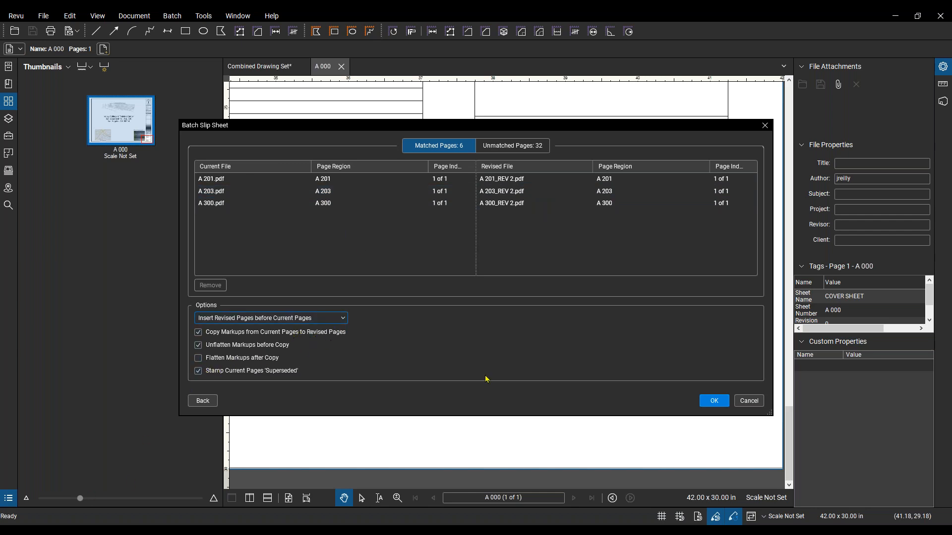
# Run the batch slip sheet and finish it without creating a detailed report
pyautogui.click(713, 401)
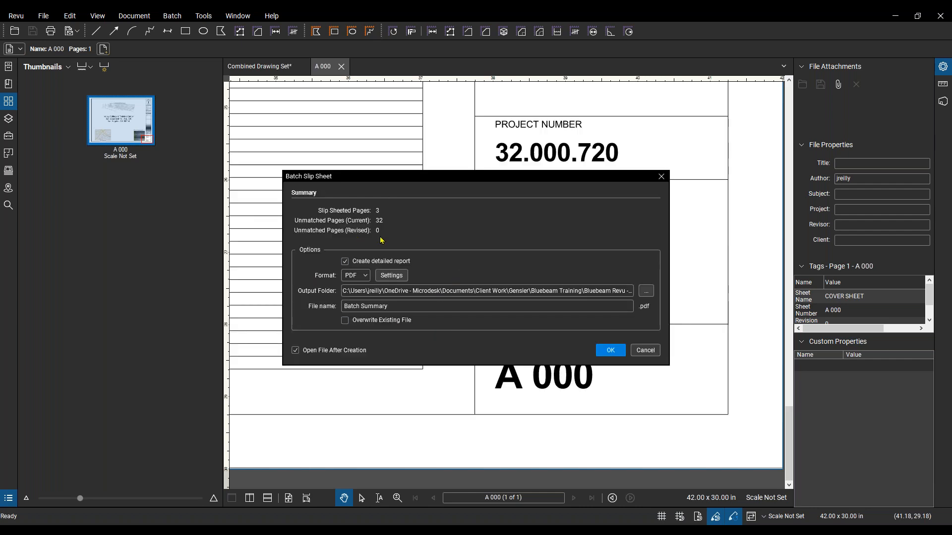
pyautogui.click(345, 261)
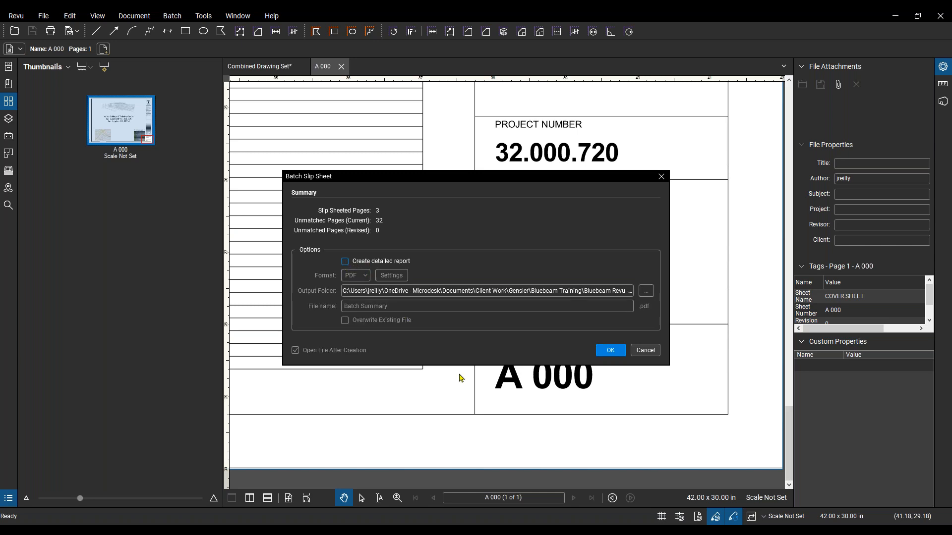
pyautogui.click(610, 351)
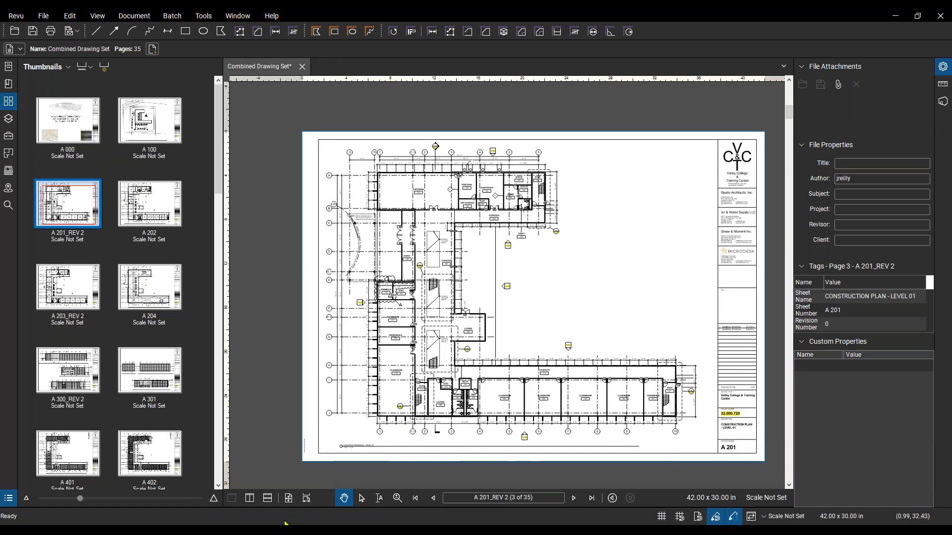
# Switch to File Explorer, open A 201.pdf from the Separated folder, and inspect its first page's plan and title block revisions
pyautogui.click(283, 529)
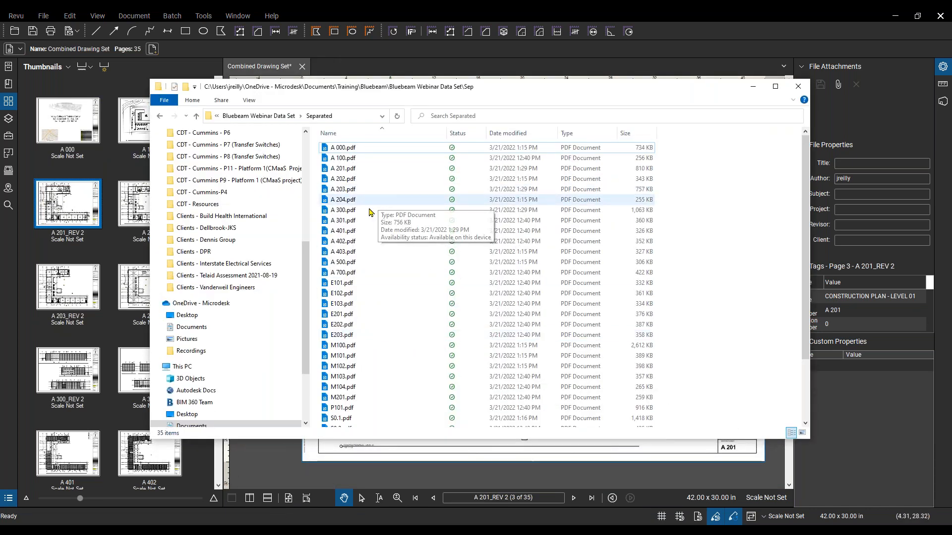
pyautogui.click(360, 173)
pyautogui.doubleClick(359, 173)
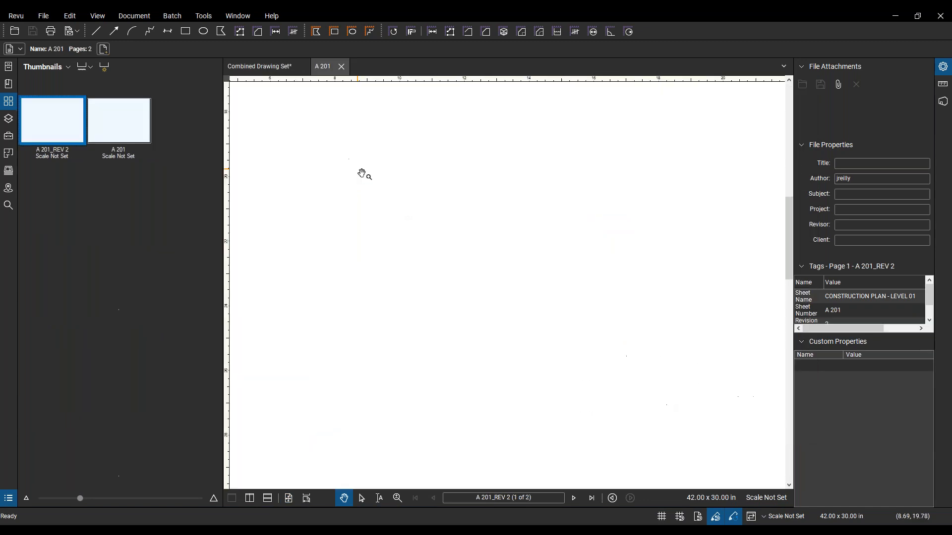
pyautogui.scroll(-3, 587, 280)
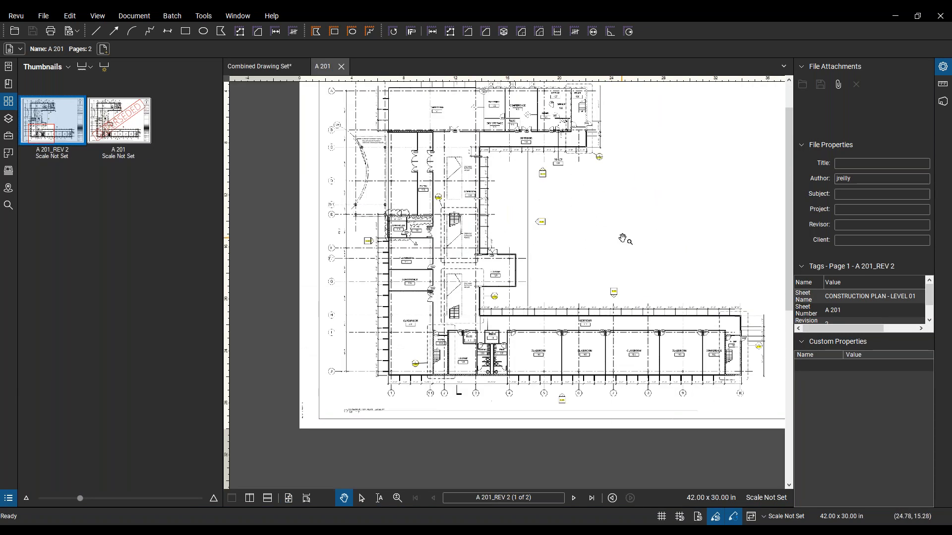
pyautogui.scroll(6, 586, 280)
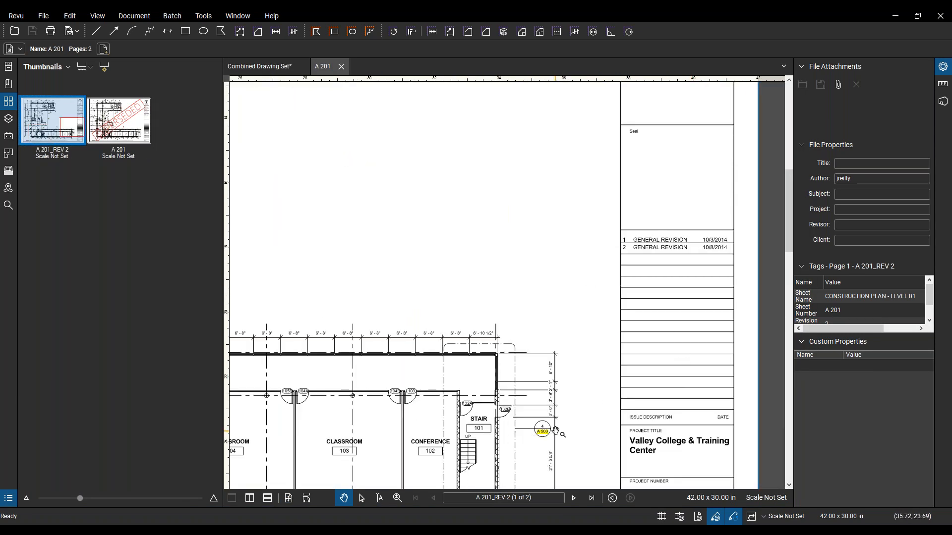
pyautogui.moveTo(609, 277); pyautogui.dragTo(591, 252)
pyautogui.scroll(-3, 590, 251)
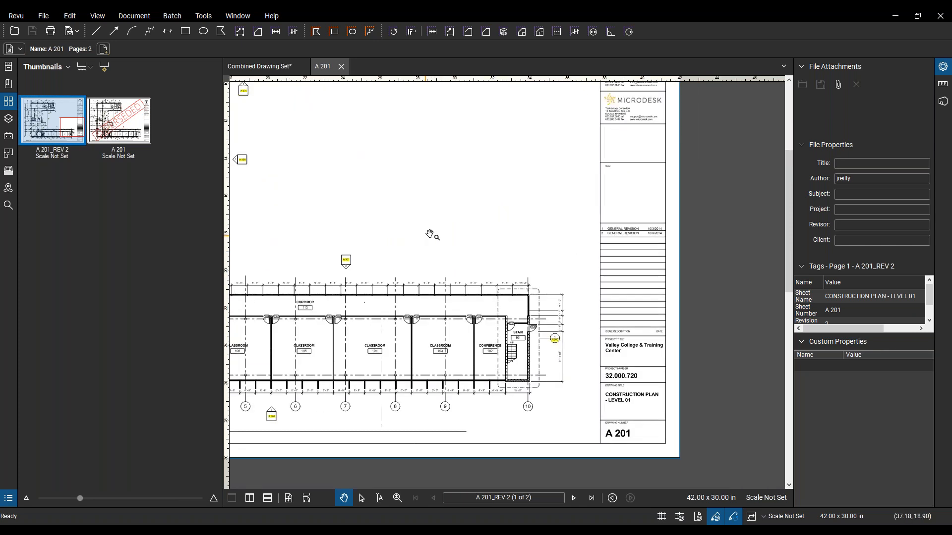
pyautogui.moveTo(432, 233); pyautogui.dragTo(616, 270)
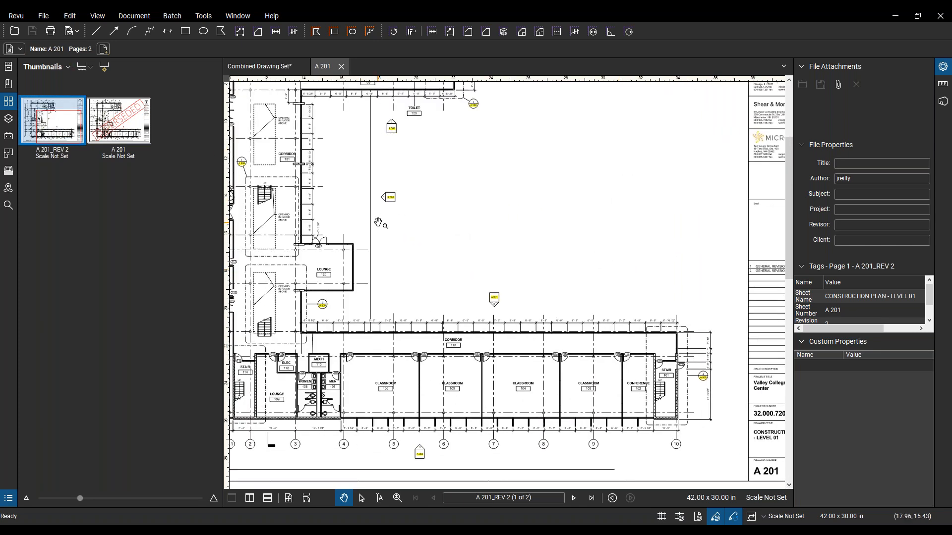
pyautogui.scroll(-2, 382, 221)
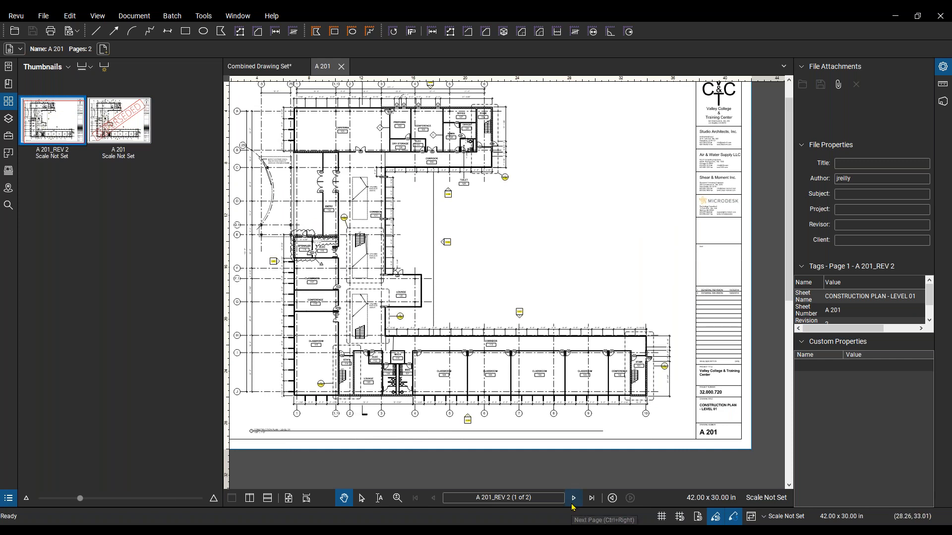
# Go to the second page of A 201.pdf and examine the SUPERSEDED stamp, the title block and the old plan
pyautogui.click(573, 499)
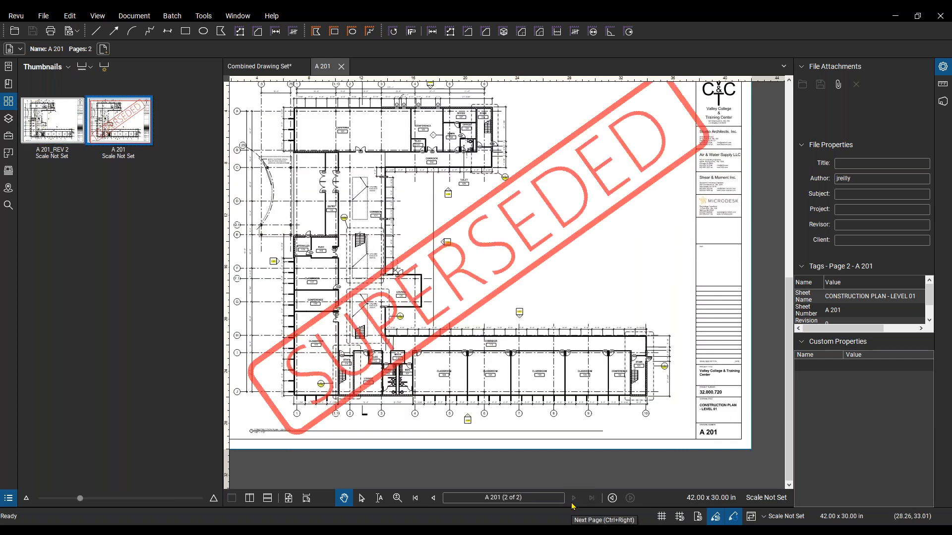
pyautogui.click(538, 192)
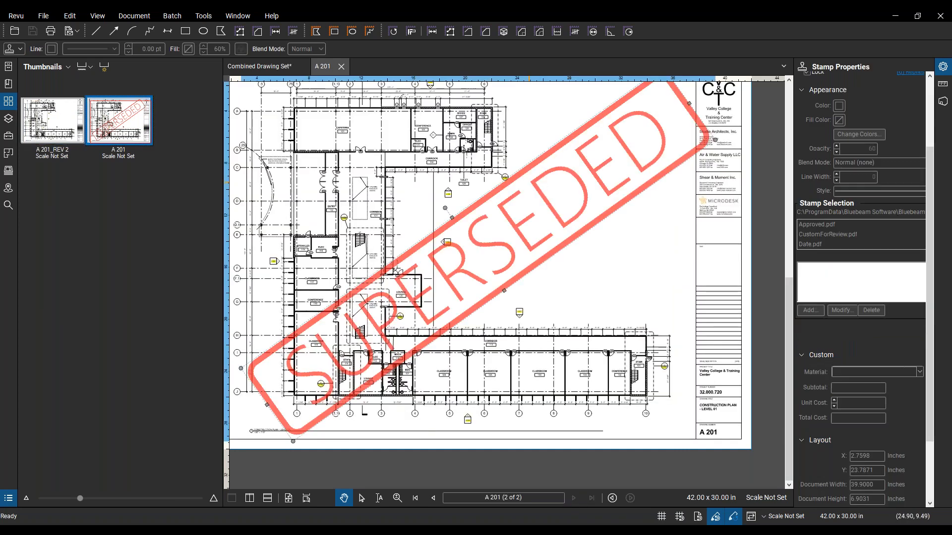
pyautogui.click(602, 272)
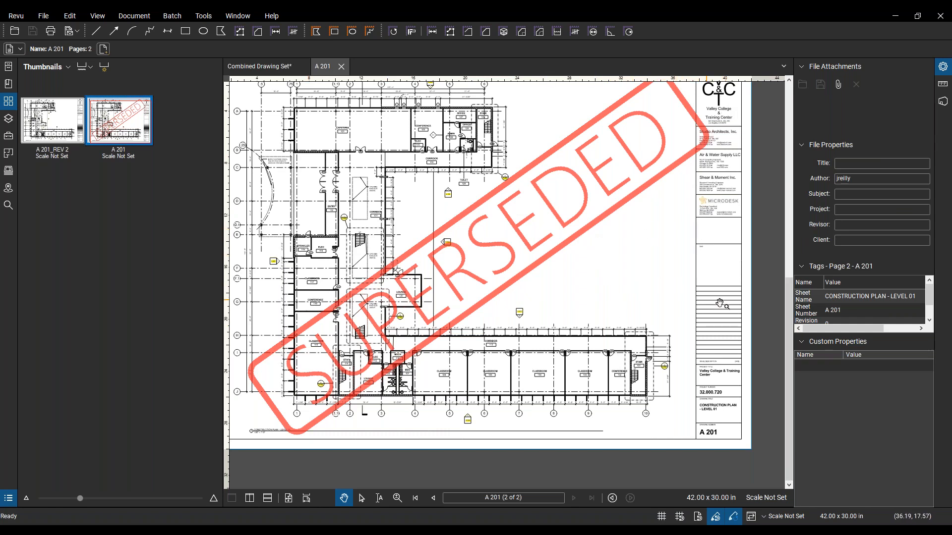
pyautogui.scroll(6, 716, 303)
pyautogui.scroll(-2, 716, 303)
pyautogui.moveTo(438, 372); pyautogui.dragTo(662, 304)
pyautogui.scroll(-3, 662, 304)
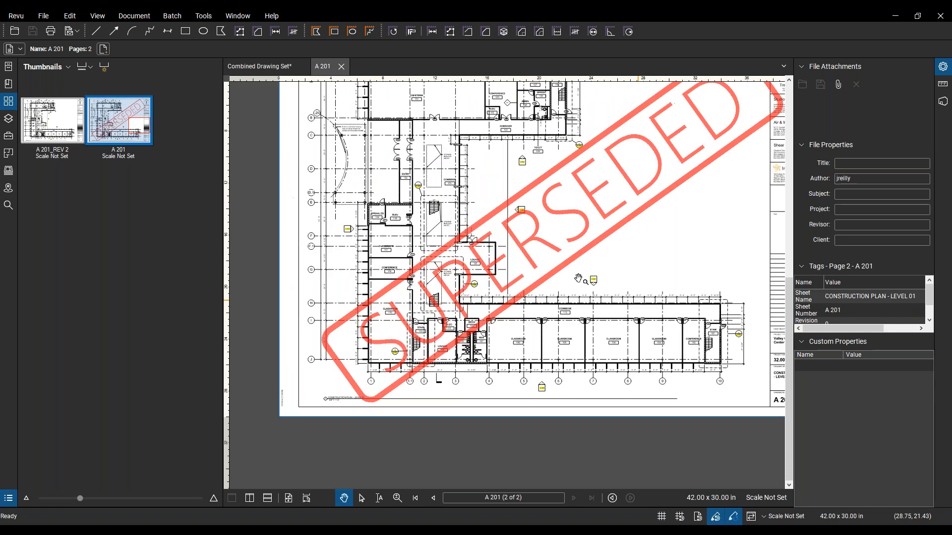
pyautogui.scroll(3, 453, 238)
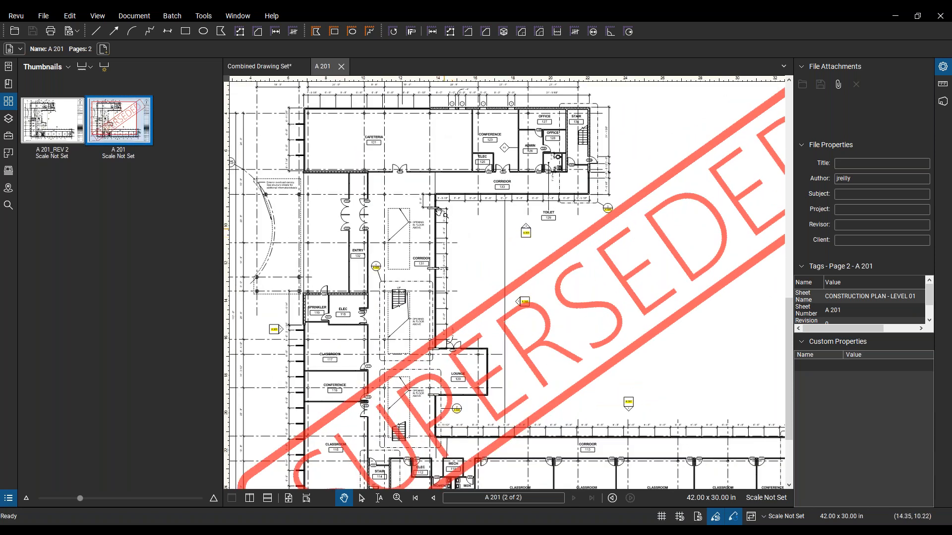
# Compare the revised and superseded pages of A 201 around sprinkler room 119 and electrical room 118
pyautogui.click(433, 498)
pyautogui.scroll(4, 314, 308)
pyautogui.scroll(2, 343, 333)
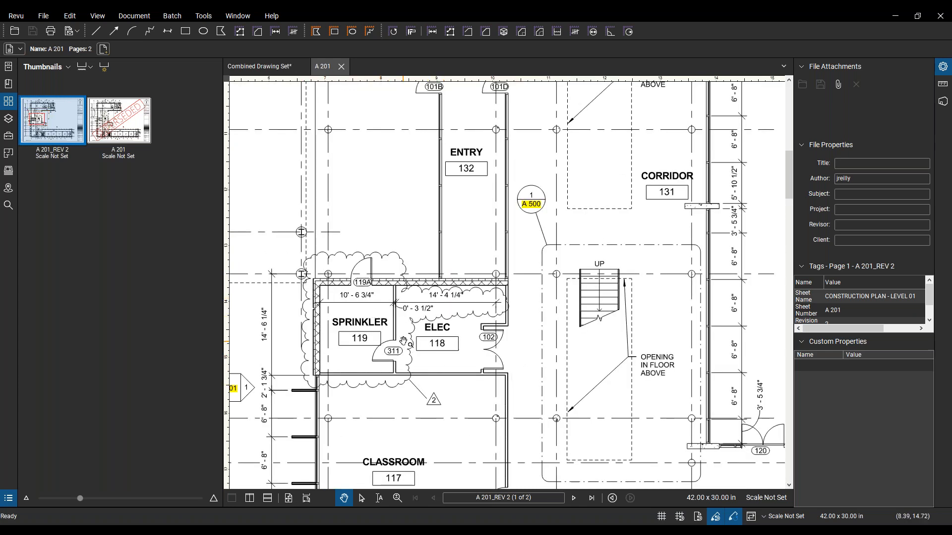
pyautogui.click(573, 498)
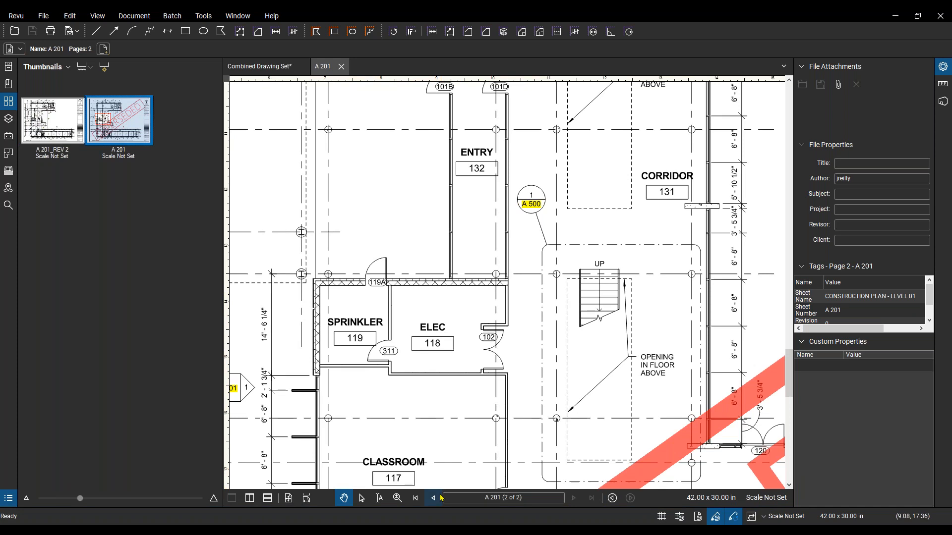
pyautogui.click(433, 498)
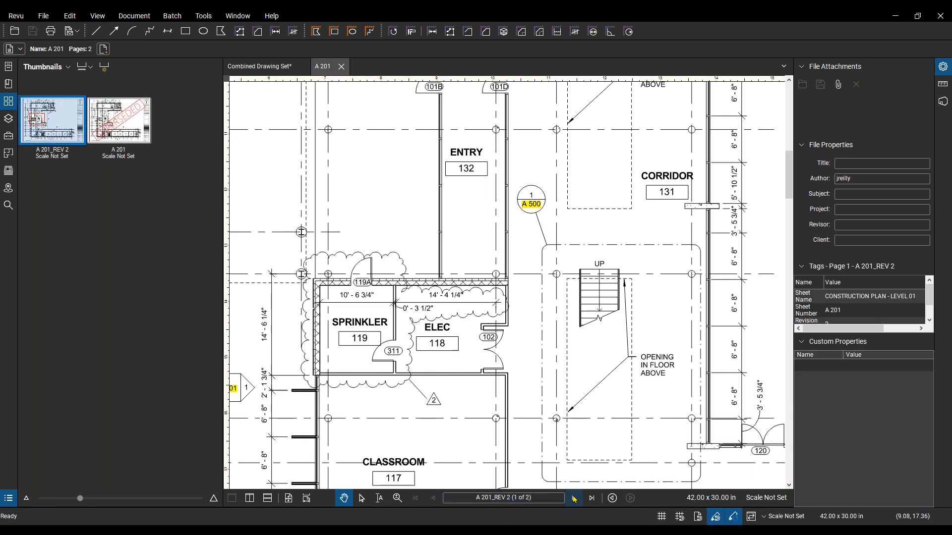
pyautogui.click(573, 498)
pyautogui.click(434, 498)
# View the full revised and superseded plans in A 201, and close that document to return to the combined drawing set
pyautogui.scroll(-5, 618, 357)
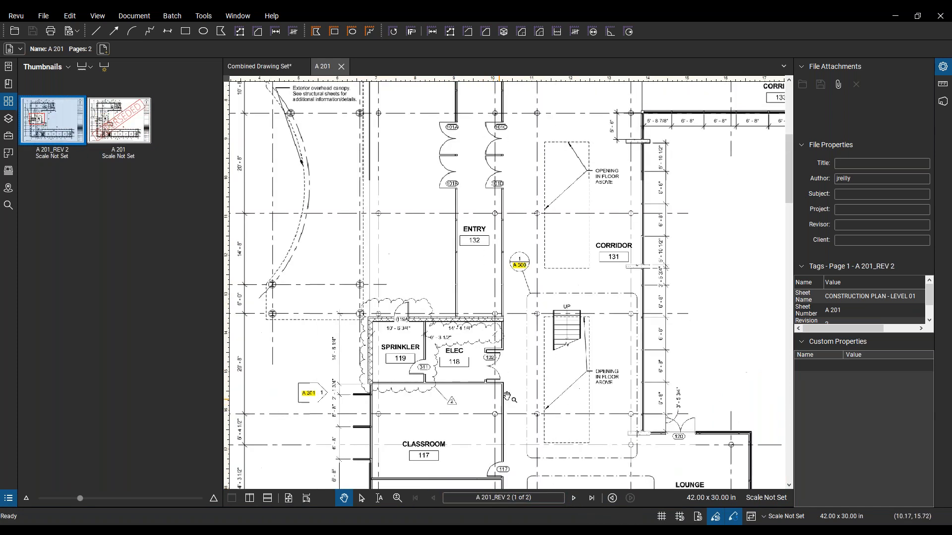
pyautogui.scroll(-5, 554, 481)
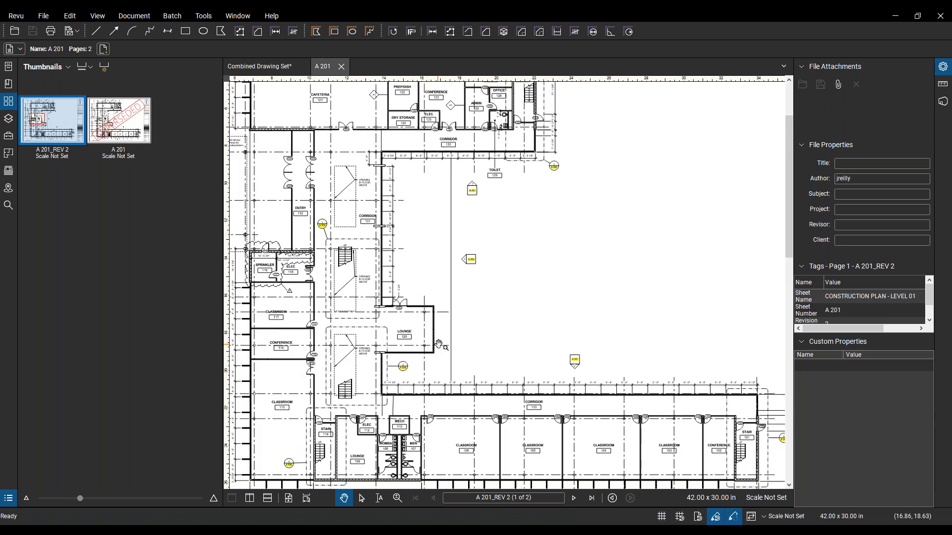
pyautogui.click(574, 498)
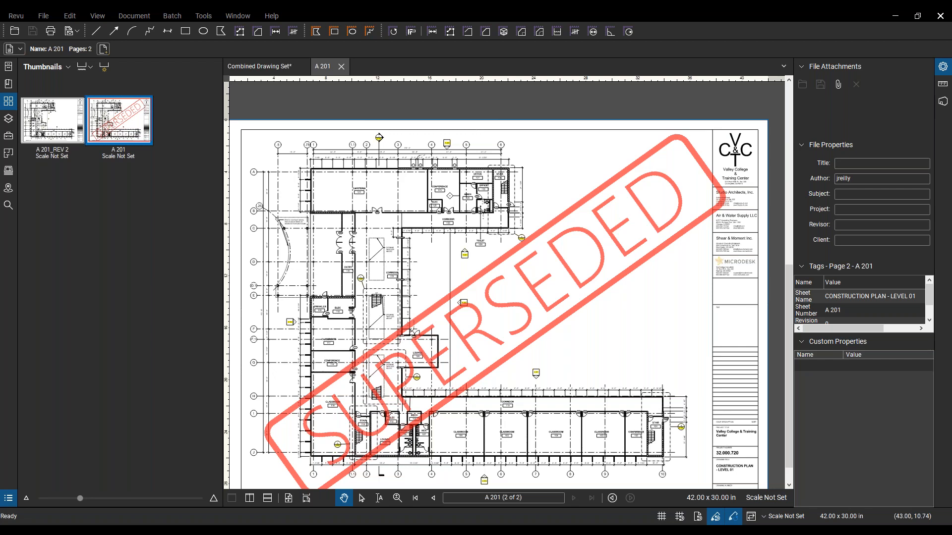
pyautogui.moveTo(476, 233); pyautogui.dragTo(461, 208)
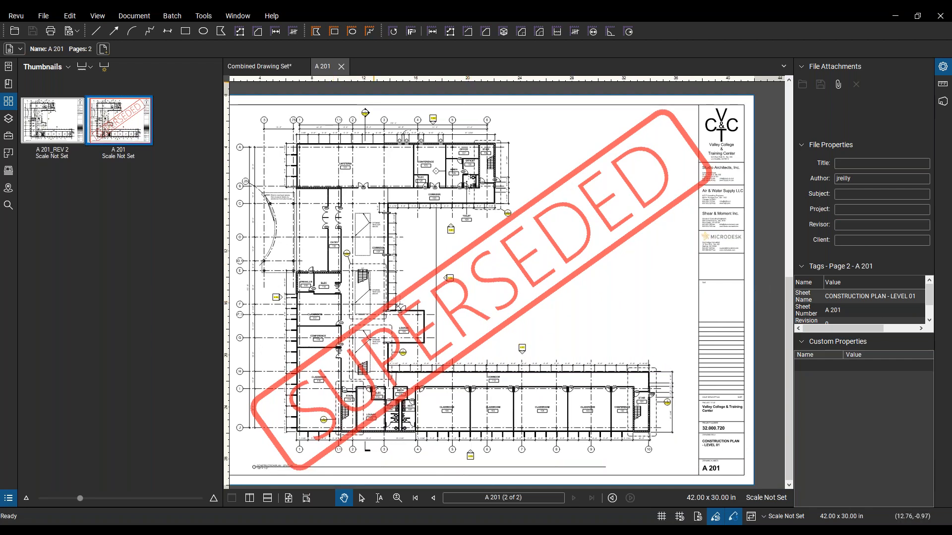
pyautogui.click(341, 66)
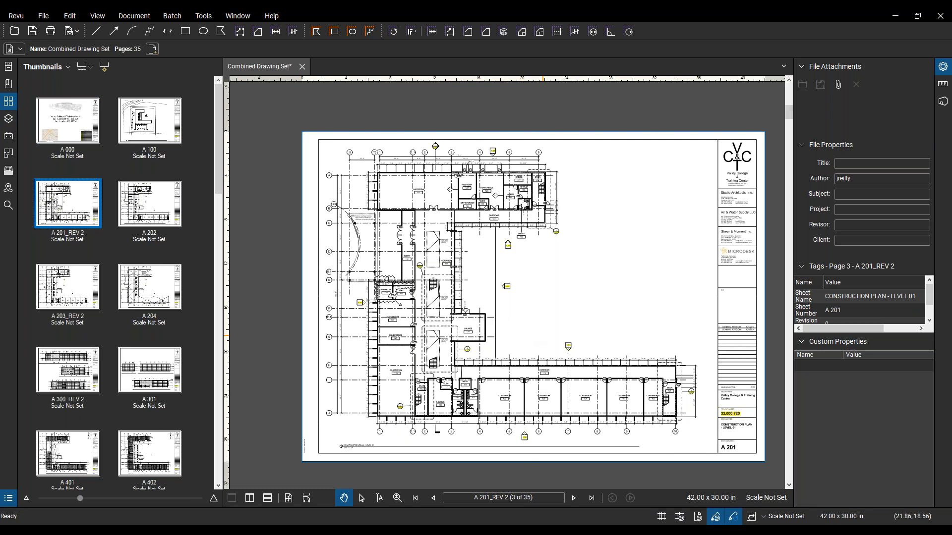
# Run a text search for "A 300" on the current page, A 201_REV 2
pyautogui.hotkey('ctrl', 'f')
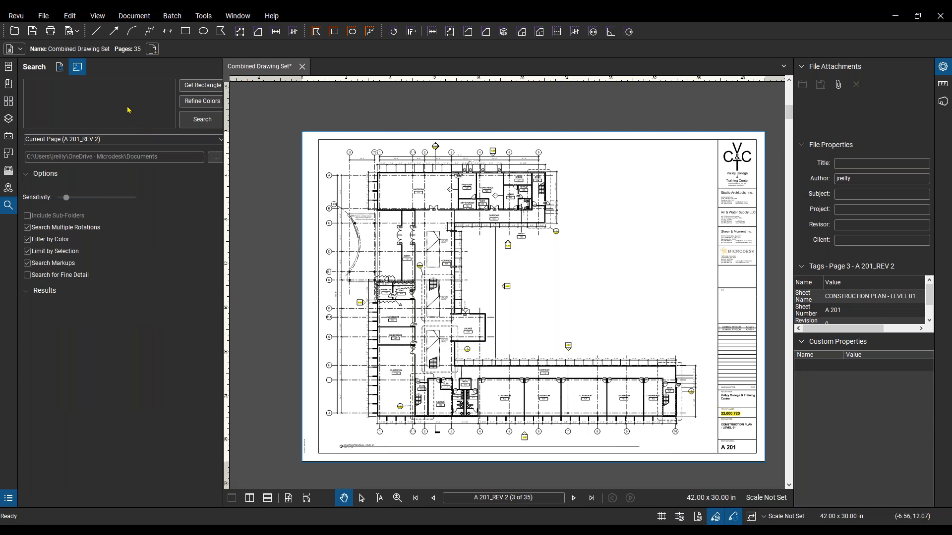
pyautogui.click(59, 67)
pyautogui.click(84, 87)
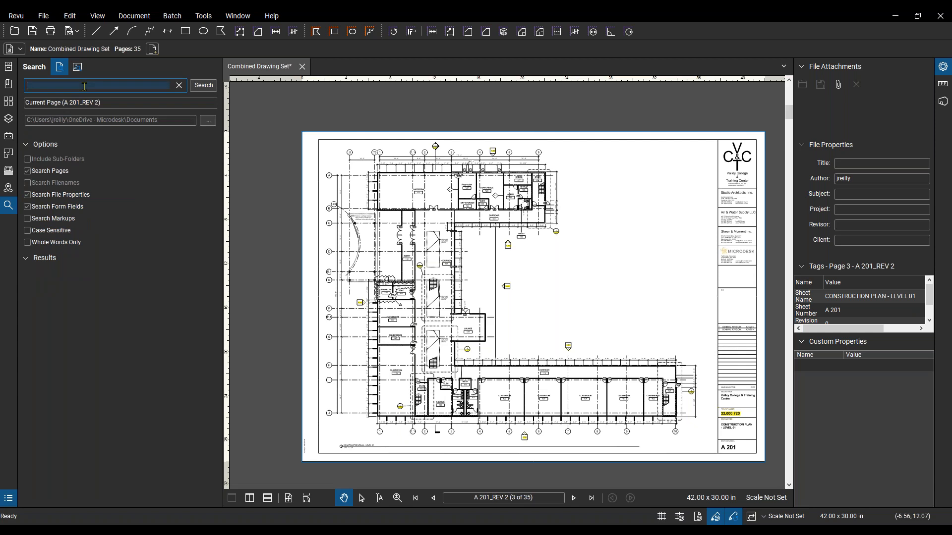
pyautogui.write('A')
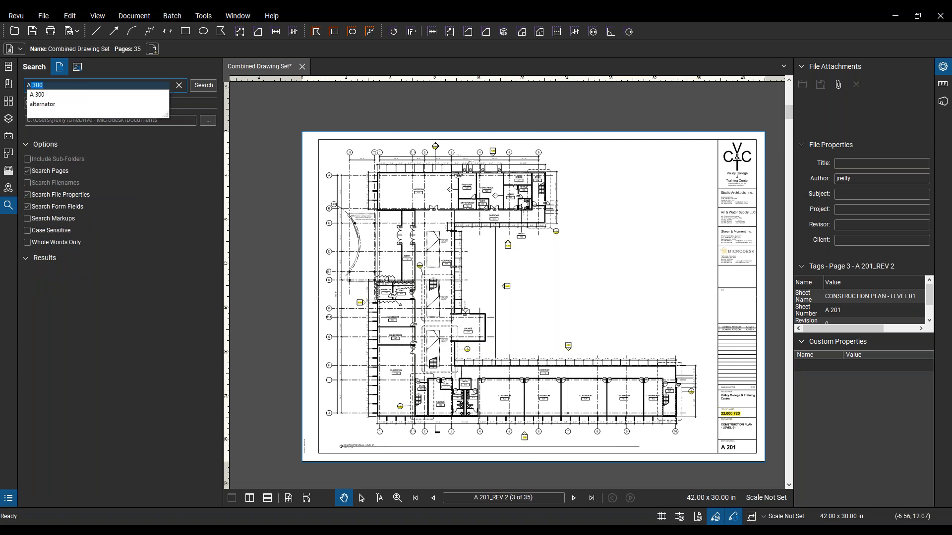
pyautogui.write(' 300')
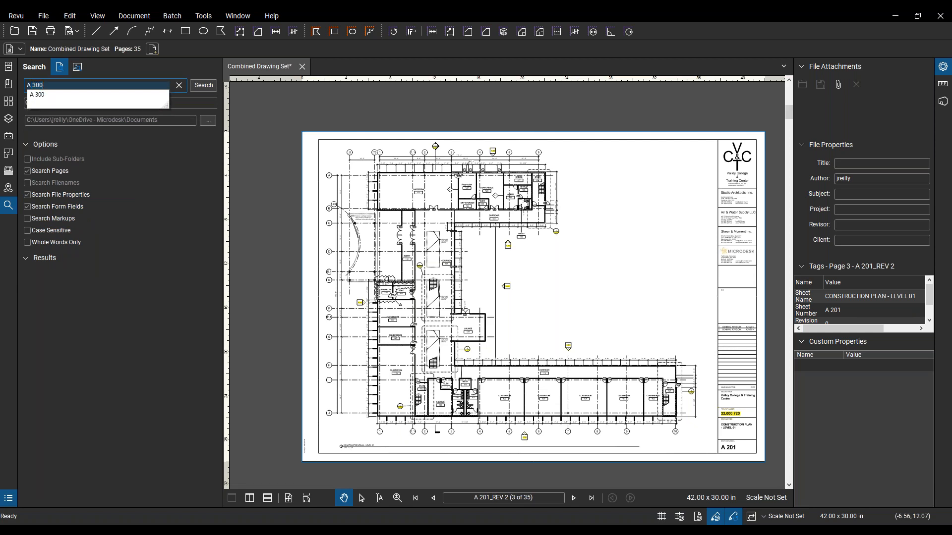
pyautogui.press('Down')
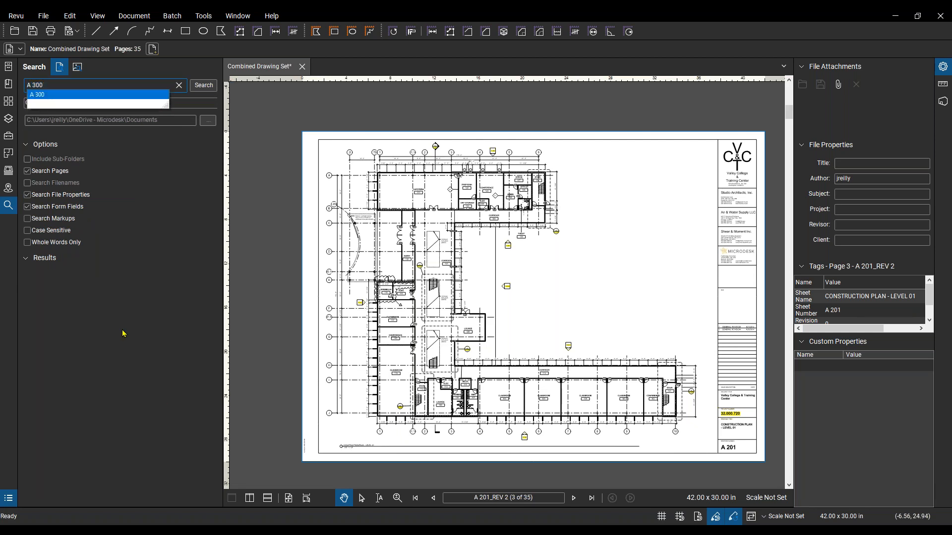
pyautogui.press('Return')
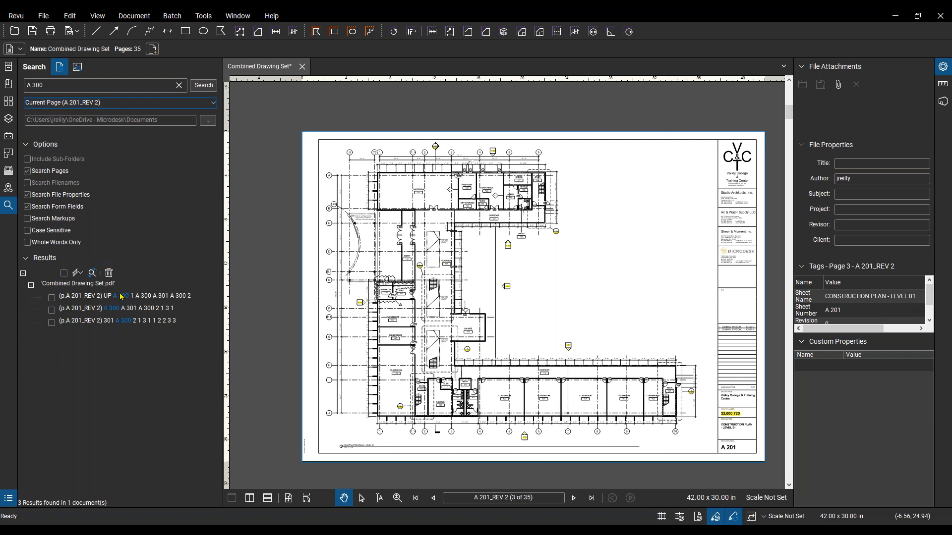
# Go through the A 300 search results and examine where each reference sits on the level 01 construction plan
pyautogui.click(139, 299)
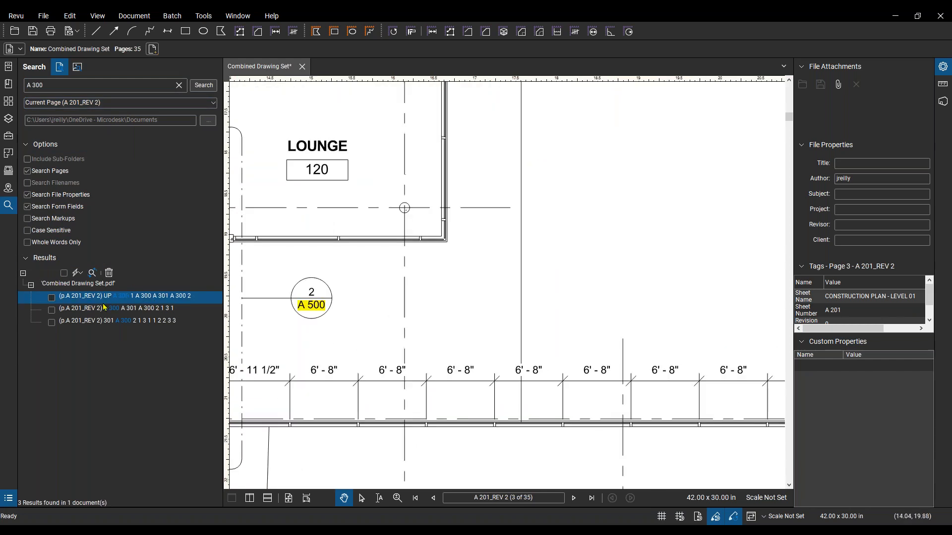
pyautogui.click(106, 308)
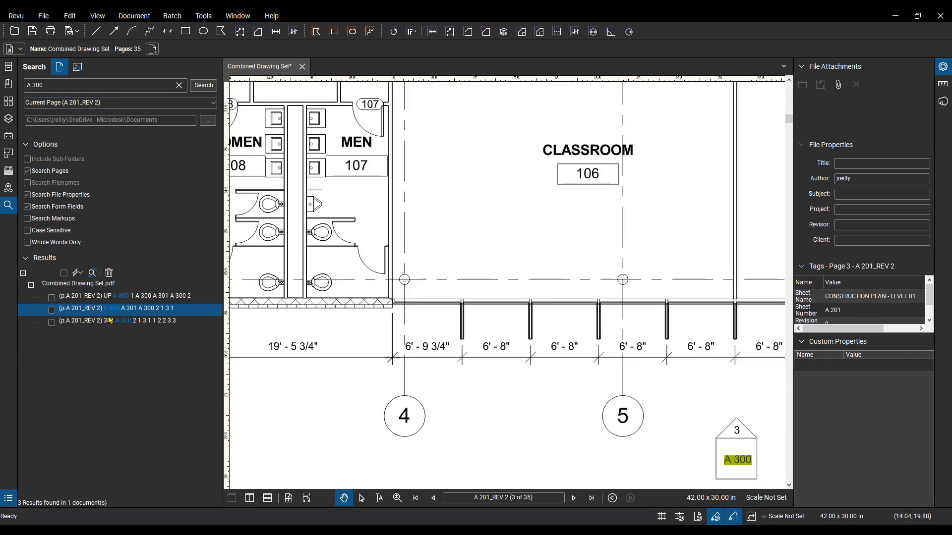
pyautogui.click(117, 322)
pyautogui.click(128, 297)
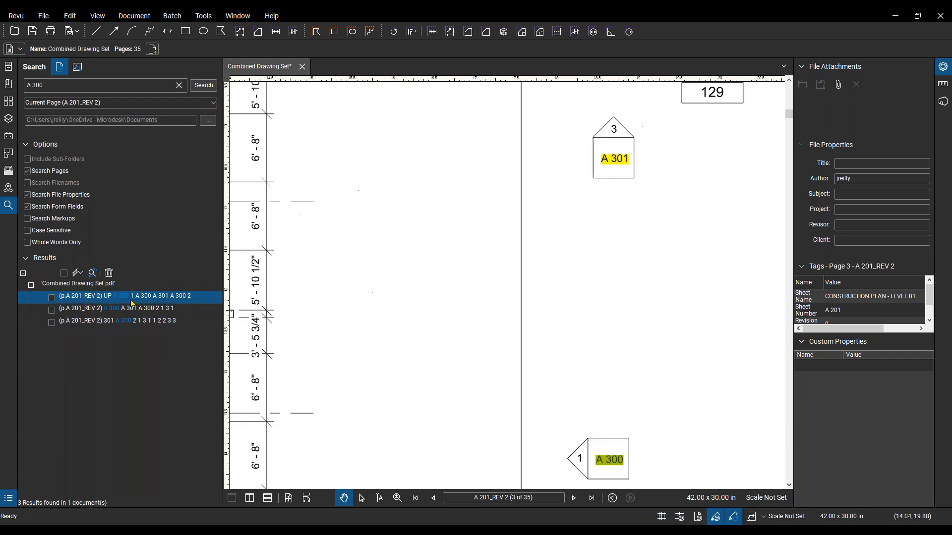
pyautogui.click(135, 311)
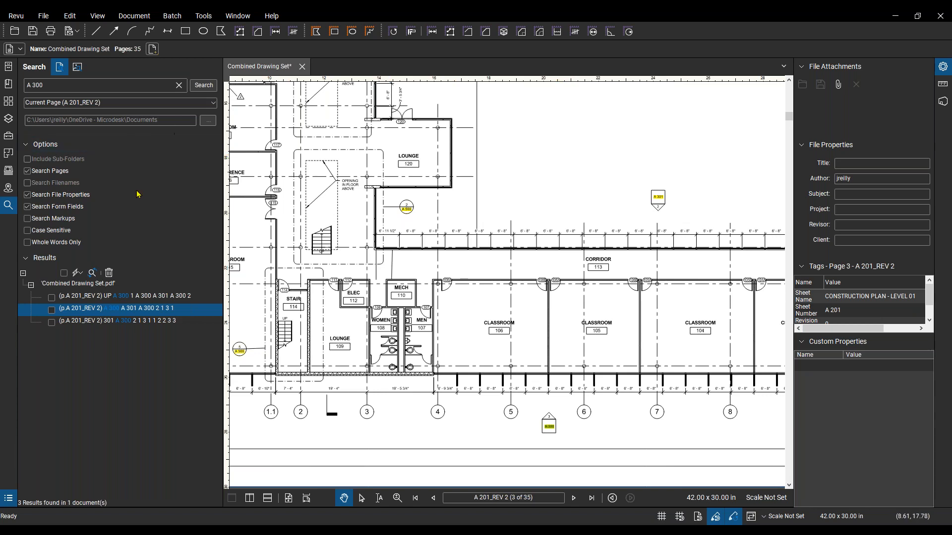
pyautogui.moveTo(465, 218); pyautogui.dragTo(490, 249)
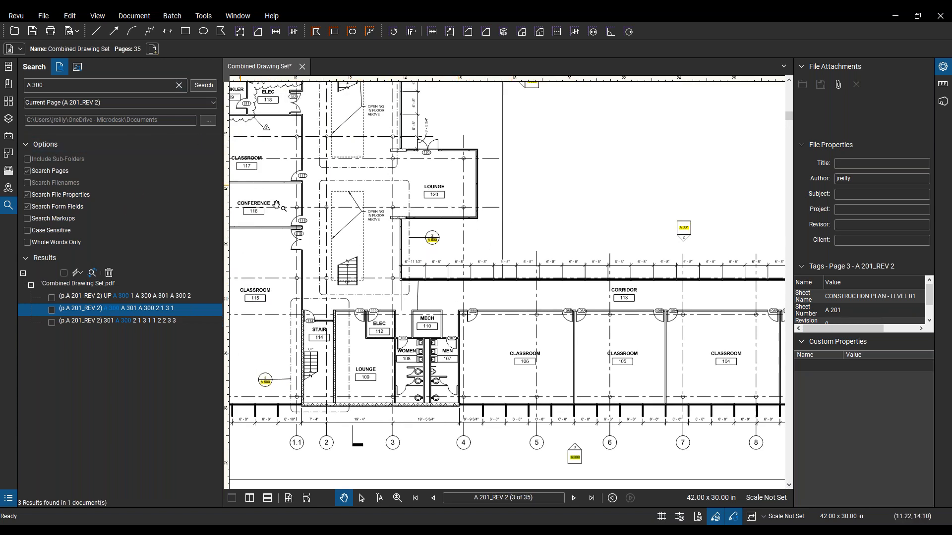
# Review the available search scopes without changing the current page scope, and switch from text search to visual search
pyautogui.click(169, 103)
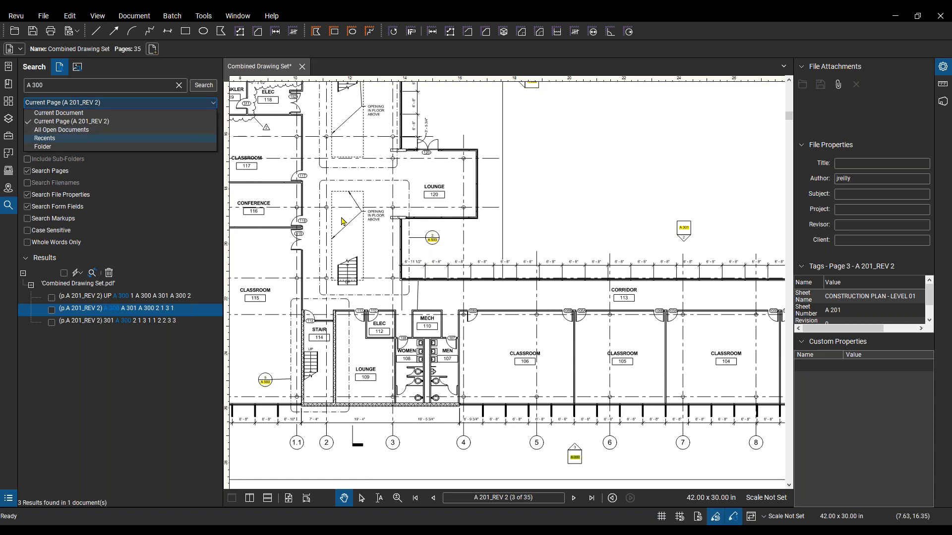
pyautogui.scroll(-5, 387, 221)
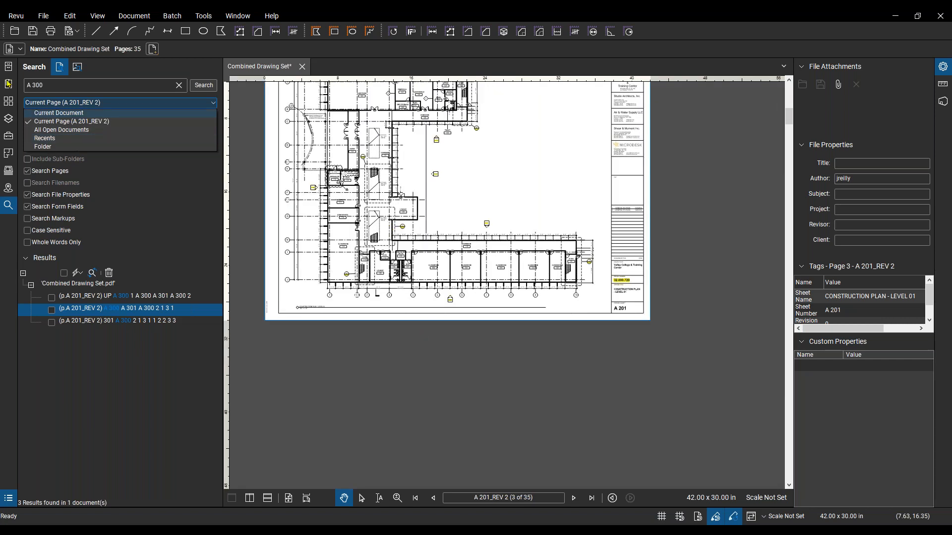
pyautogui.click(451, 228)
pyautogui.scroll(2, 448, 260)
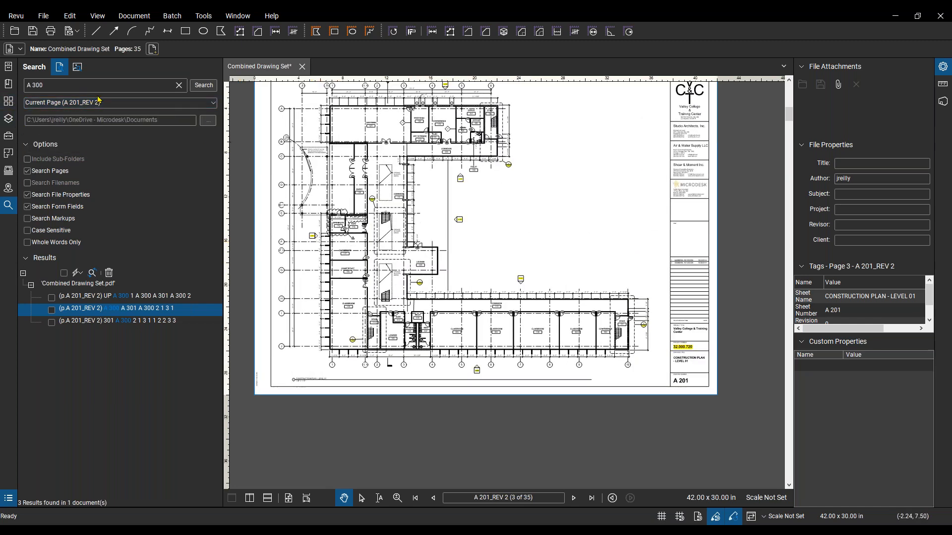
pyautogui.click(77, 66)
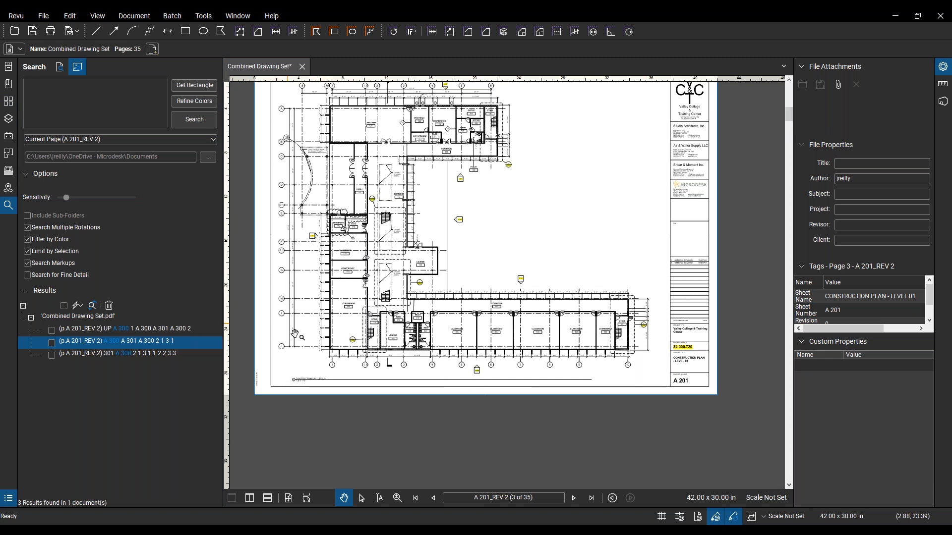
# Go to the bookmarked sheet E202 - 2ND FLOOR LIGHTING PLAN and inspect the square type A light fixtures
pyautogui.click(8, 84)
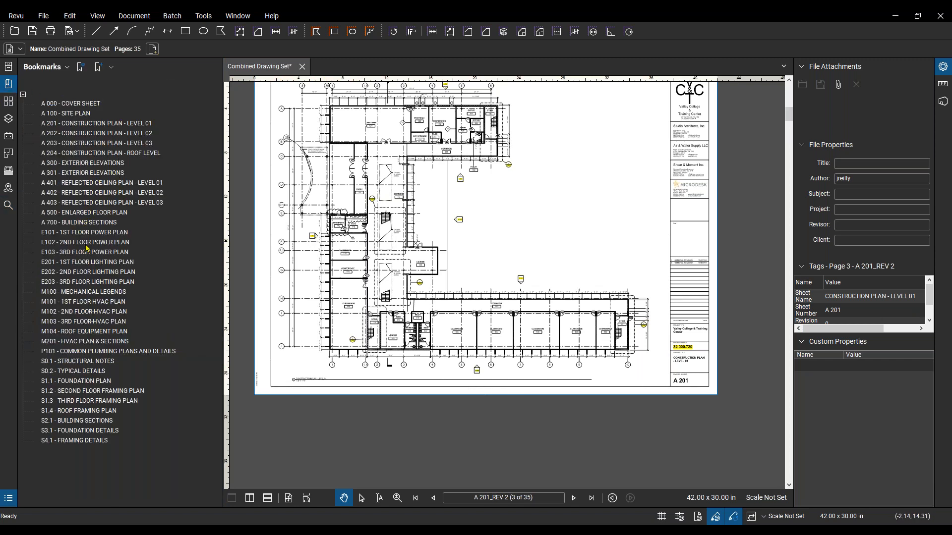
pyautogui.click(102, 262)
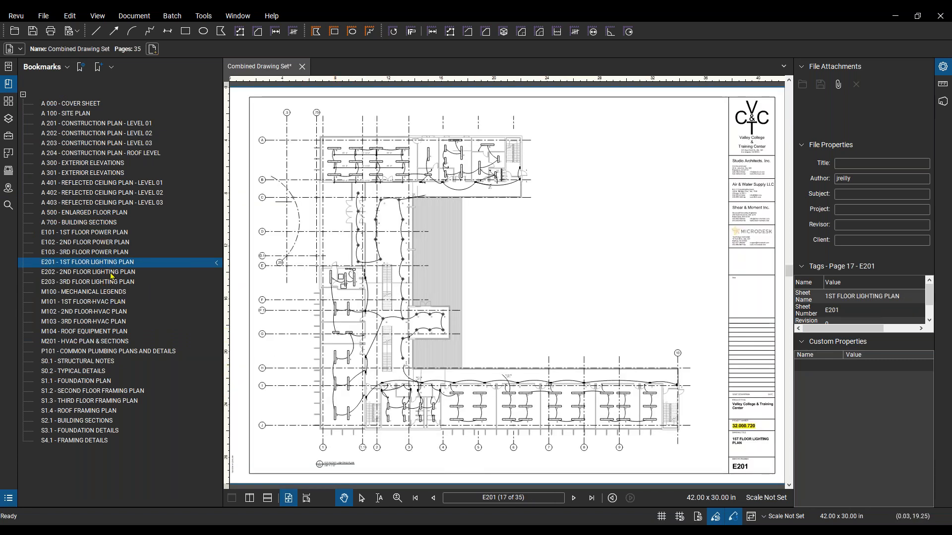
pyautogui.click(111, 273)
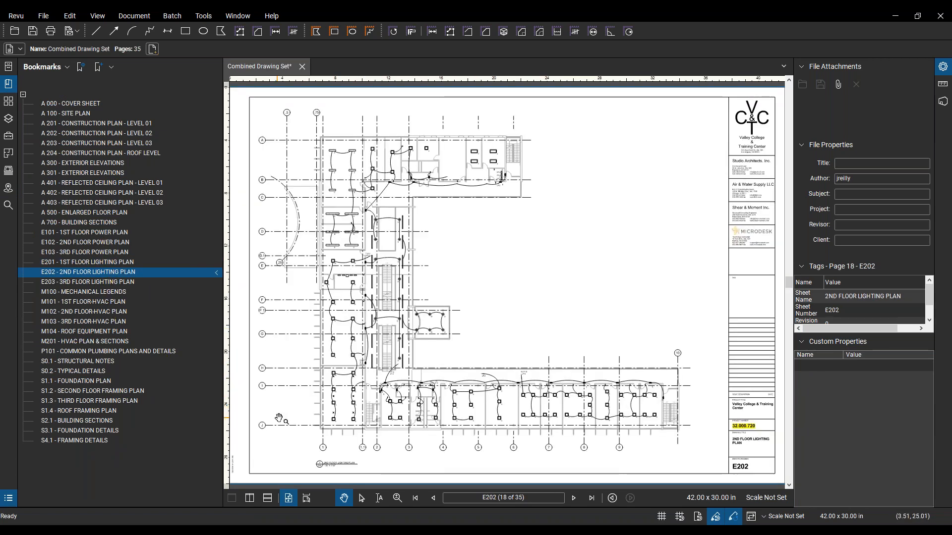
pyautogui.scroll(8, 279, 418)
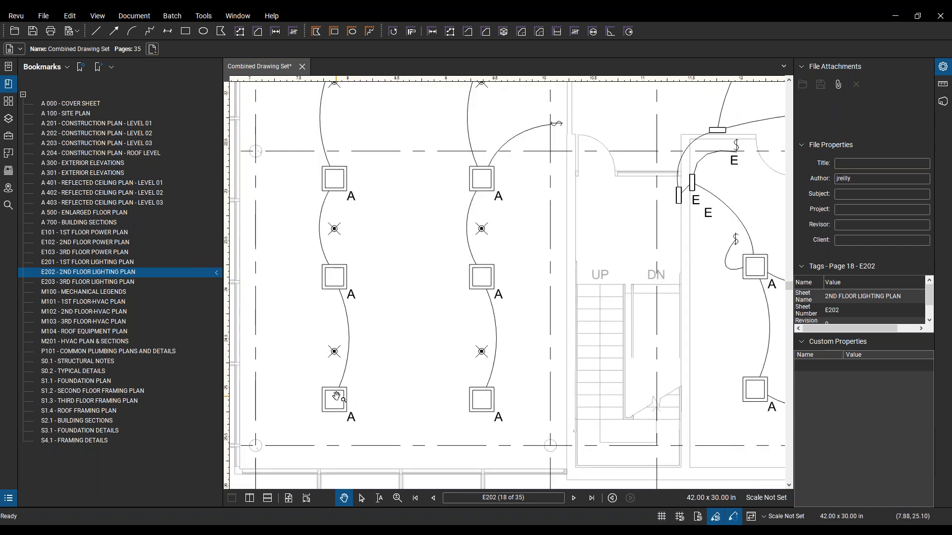
pyautogui.scroll(-2, 329, 421)
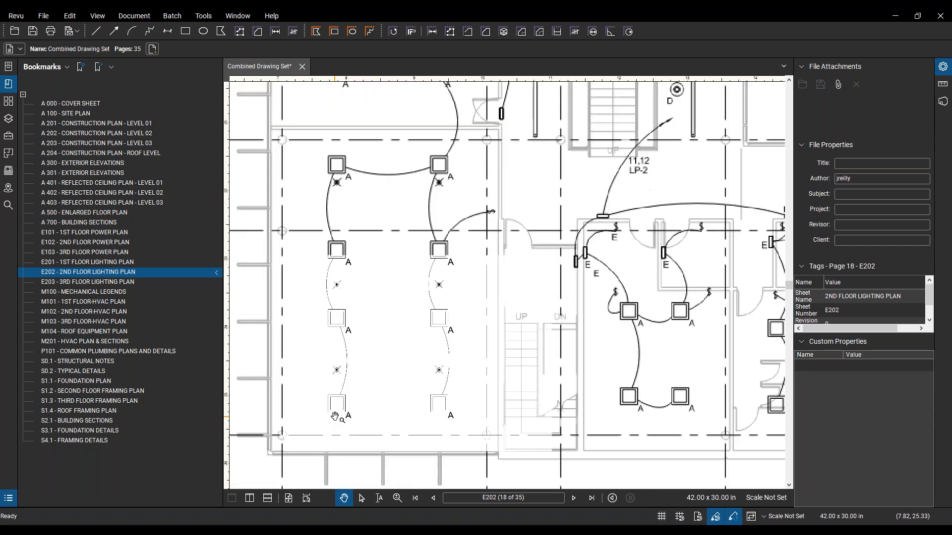
pyautogui.scroll(-1, 335, 418)
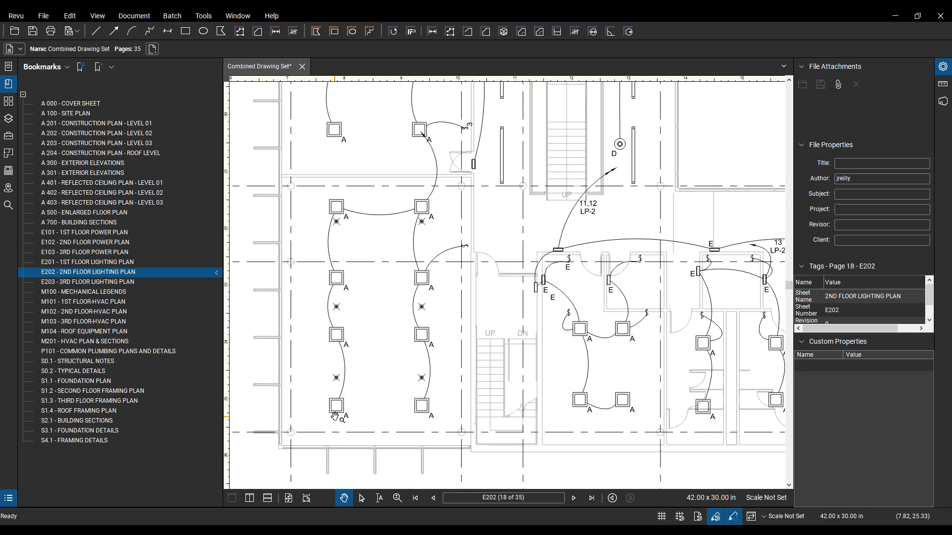
# Capture one square type A light fixture symbol on sheet E202 as the visual search target, excluding its letter label
pyautogui.click(8, 204)
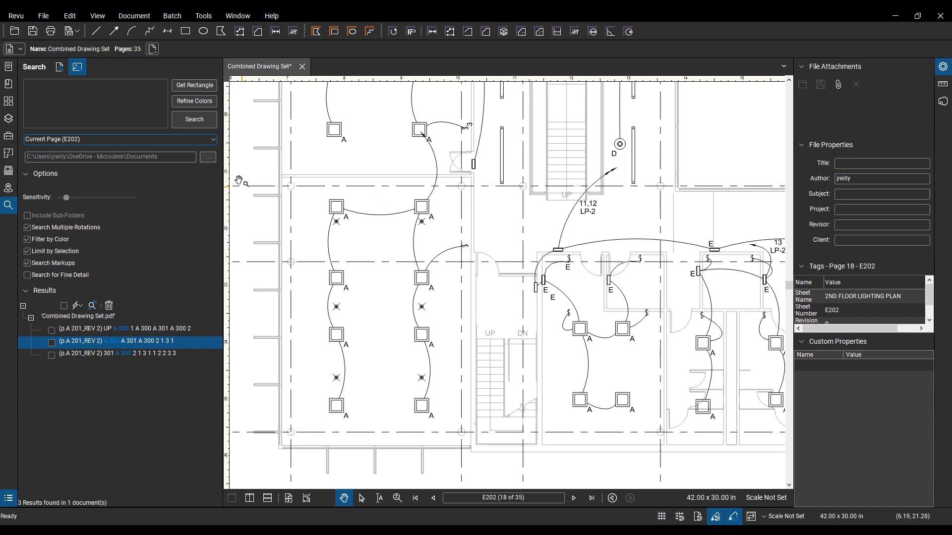
pyautogui.scroll(-1, 429, 283)
pyautogui.scroll(-2, 472, 282)
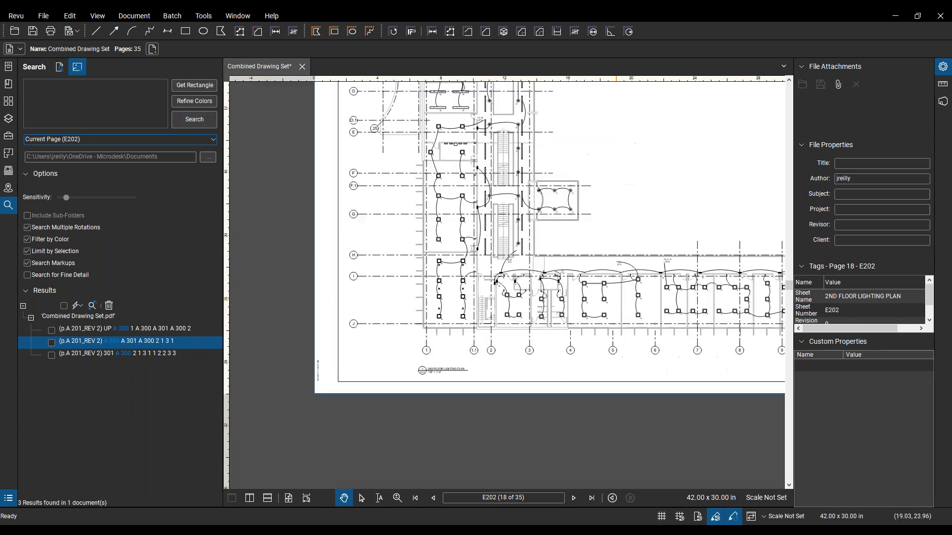
pyautogui.scroll(3, 392, 293)
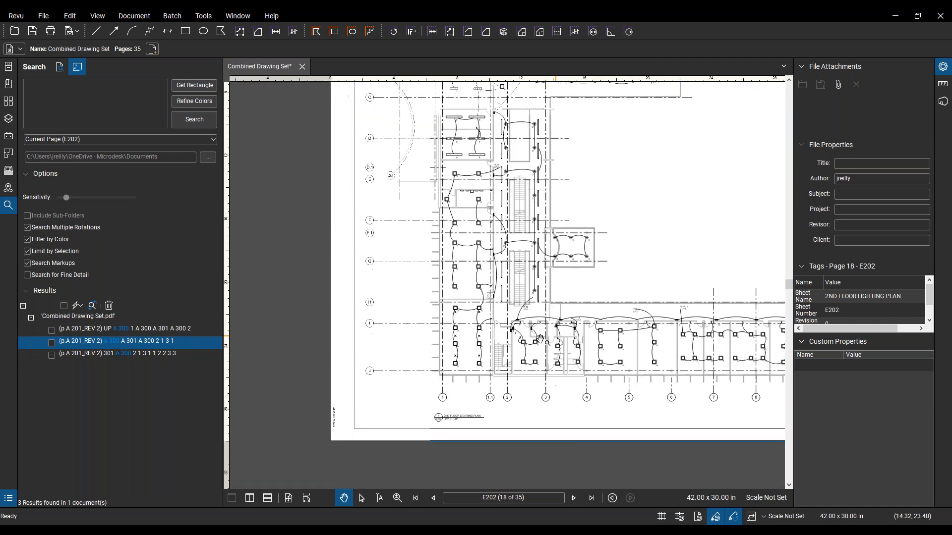
pyautogui.click(190, 85)
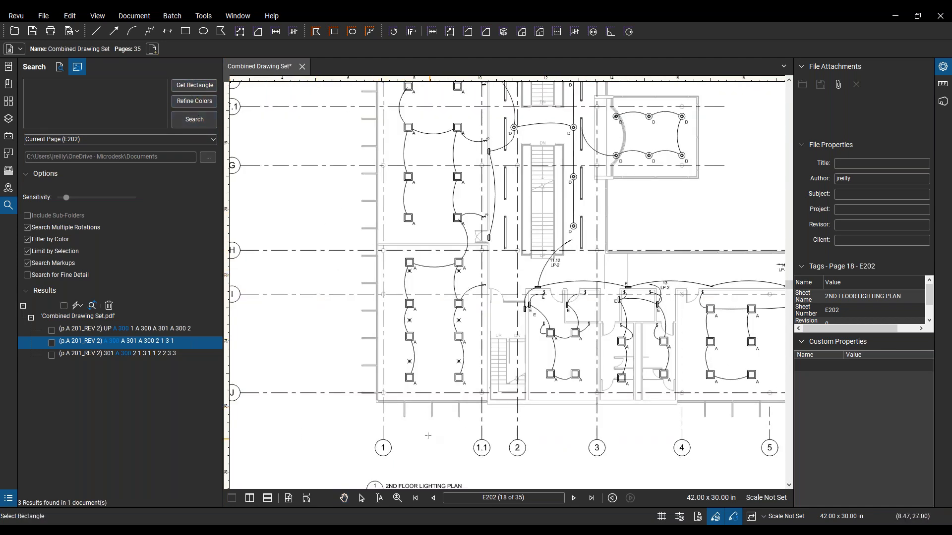
pyautogui.scroll(3, 423, 402)
pyautogui.scroll(6, 385, 309)
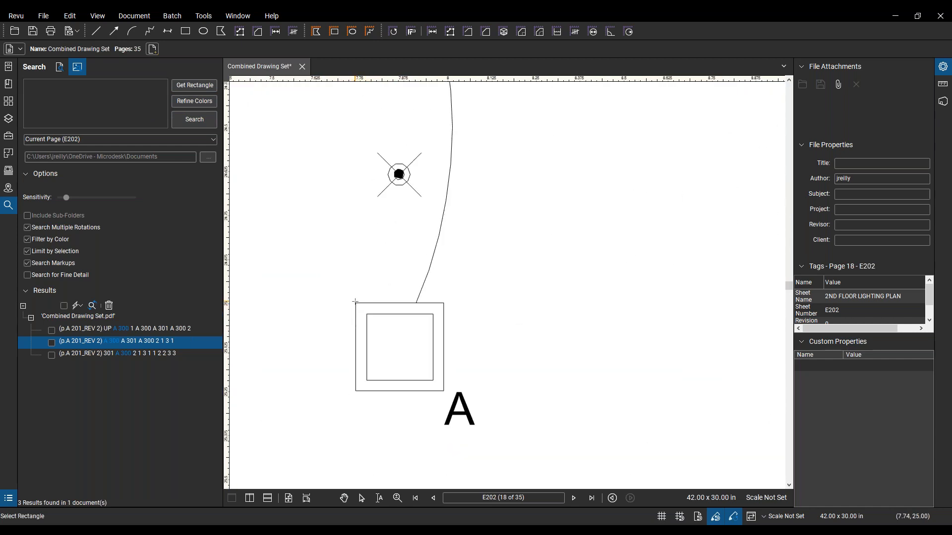
pyautogui.scroll(2, 361, 298)
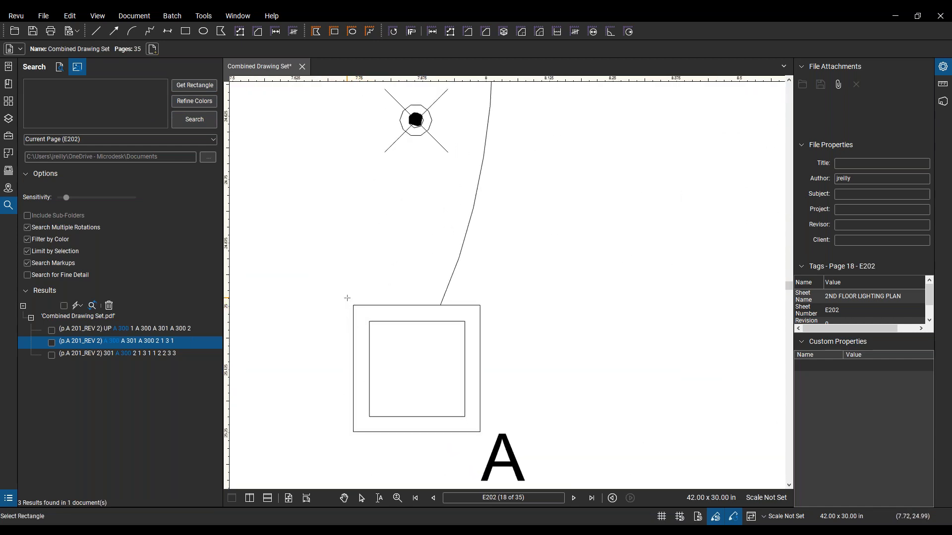
pyautogui.moveTo(347, 298); pyautogui.dragTo(489, 438)
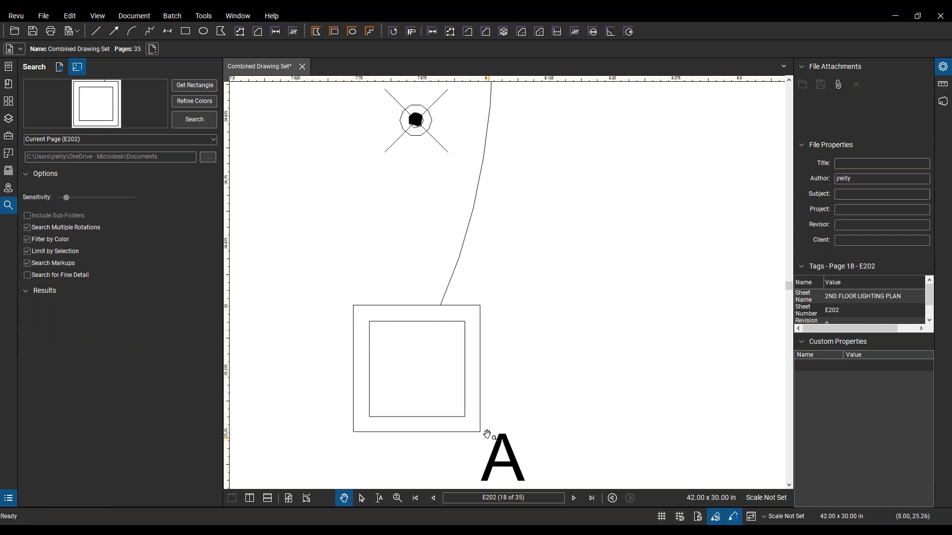
# Try the visual search sensitivity at both extremes and leave it at its lowest setting
pyautogui.scroll(-5, 540, 250)
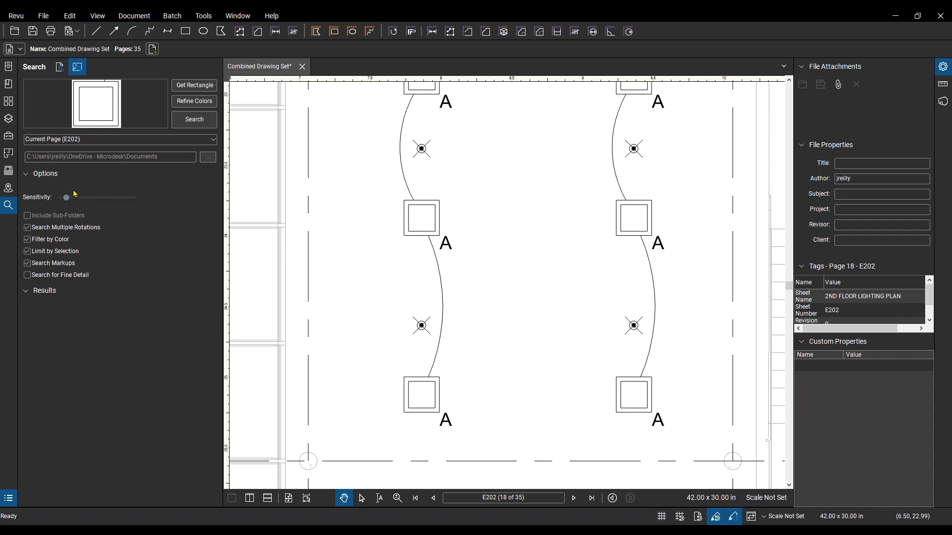
pyautogui.moveTo(66, 198); pyautogui.dragTo(49, 199)
pyautogui.moveTo(58, 197); pyautogui.dragTo(147, 197)
pyautogui.scroll(-2, 422, 295)
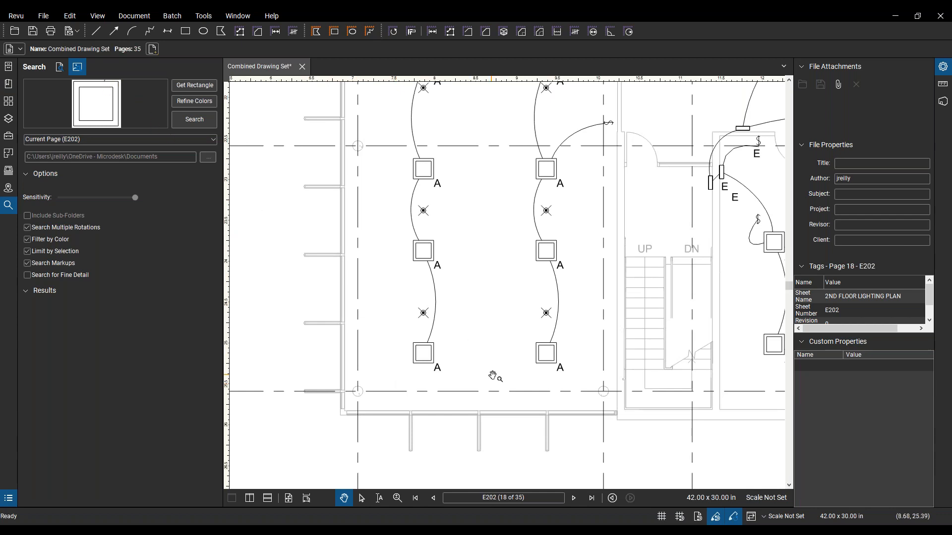
pyautogui.scroll(3, 429, 334)
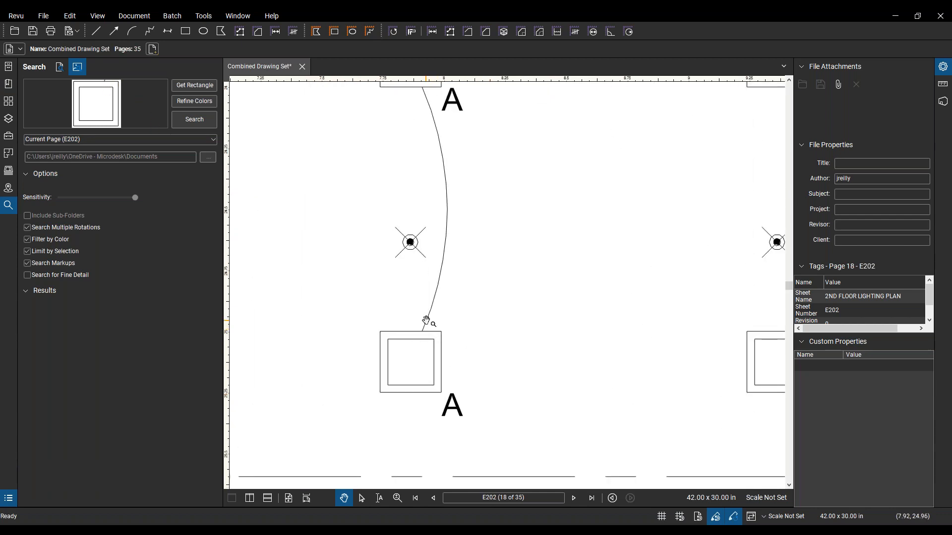
pyautogui.scroll(-5, 425, 320)
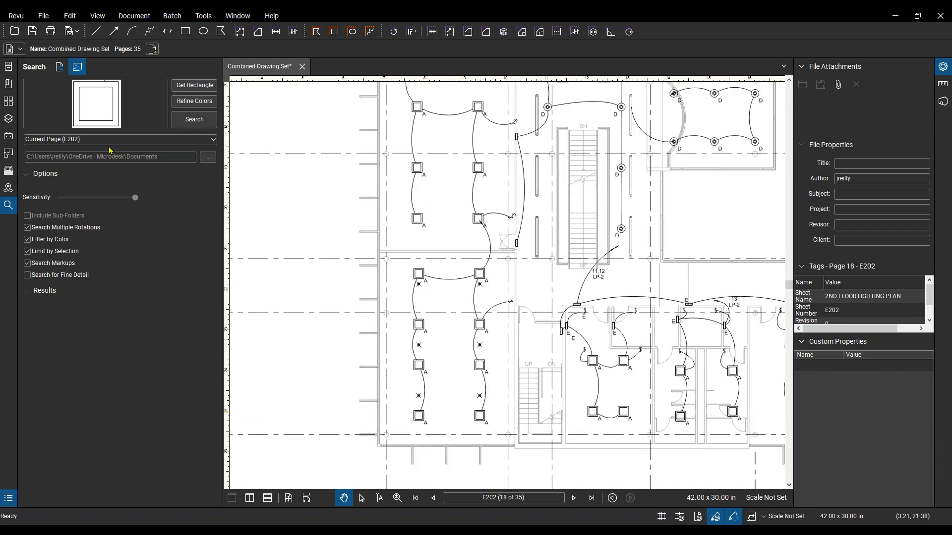
pyautogui.moveTo(135, 197); pyautogui.dragTo(45, 201)
pyautogui.moveTo(447, 431); pyautogui.dragTo(417, 425)
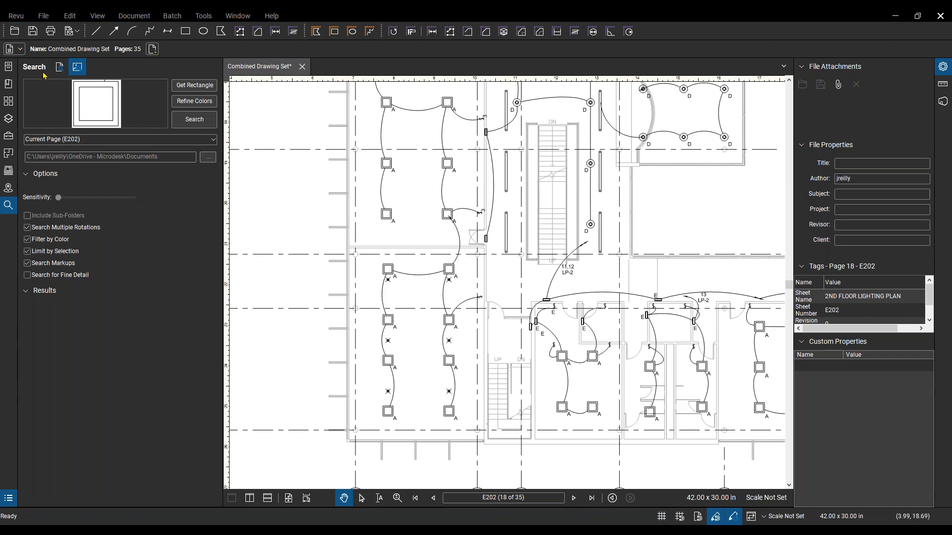
# Go to the bookmarked sheet A 201 - CONSTRUCTION PLAN - LEVEL 01
pyautogui.click(11, 91)
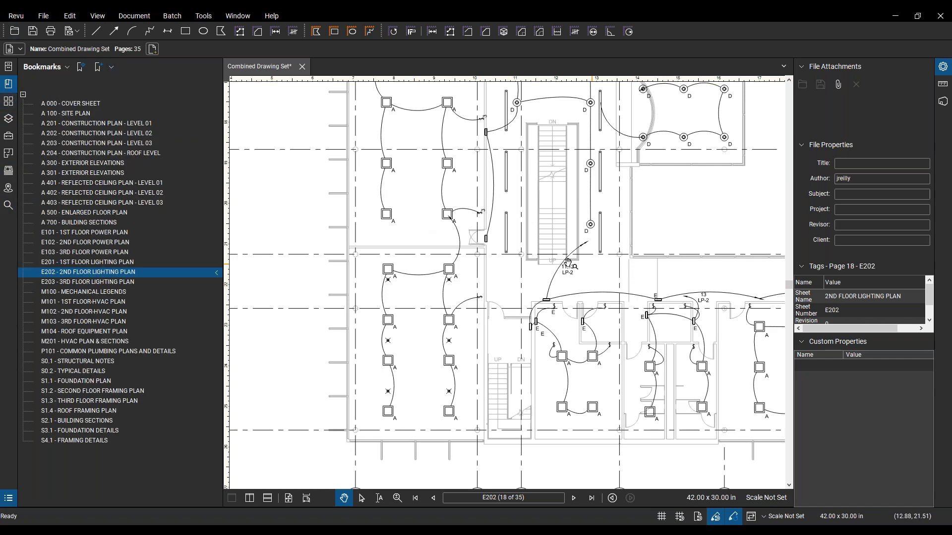
pyautogui.scroll(-2, 496, 277)
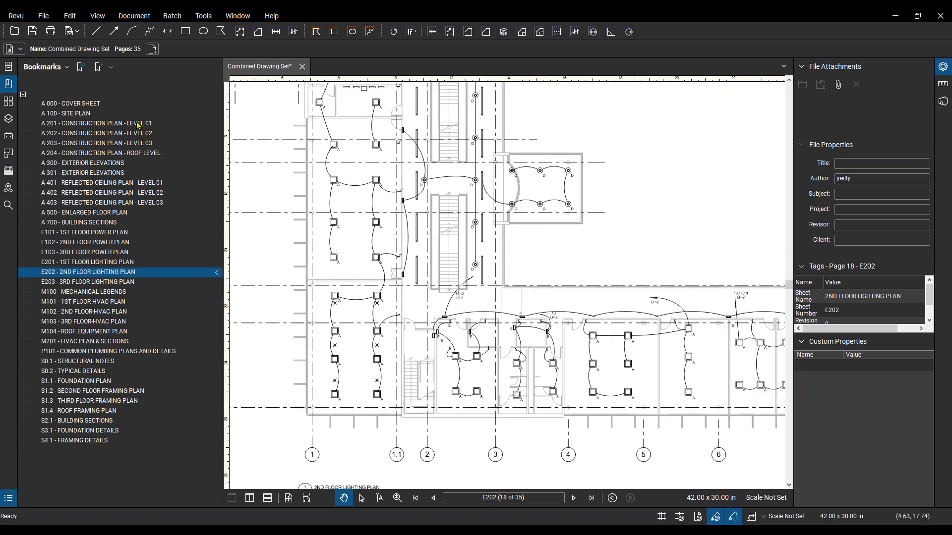
pyautogui.click(137, 124)
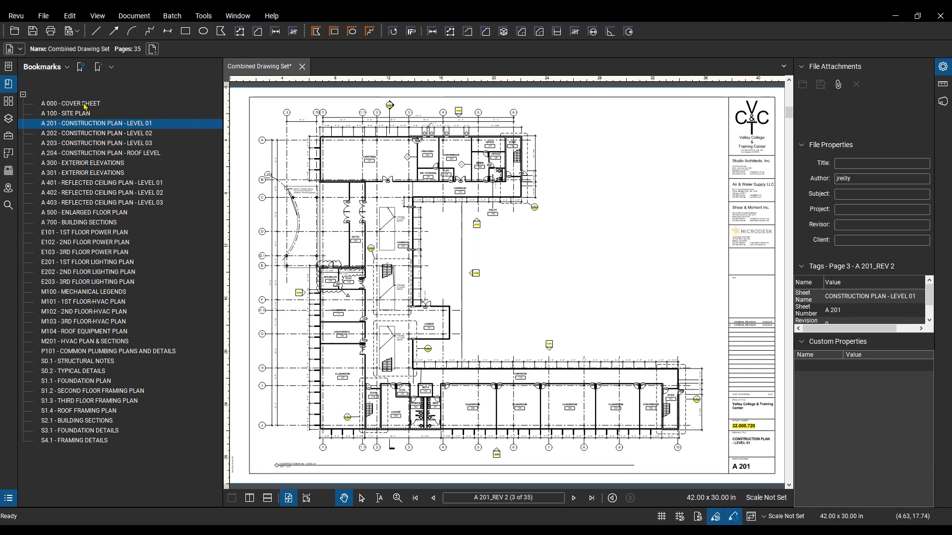
# Audit the combined drawing set's bookmarks for broken ones
pyautogui.click(109, 69)
pyautogui.click(109, 69)
pyautogui.click(68, 67)
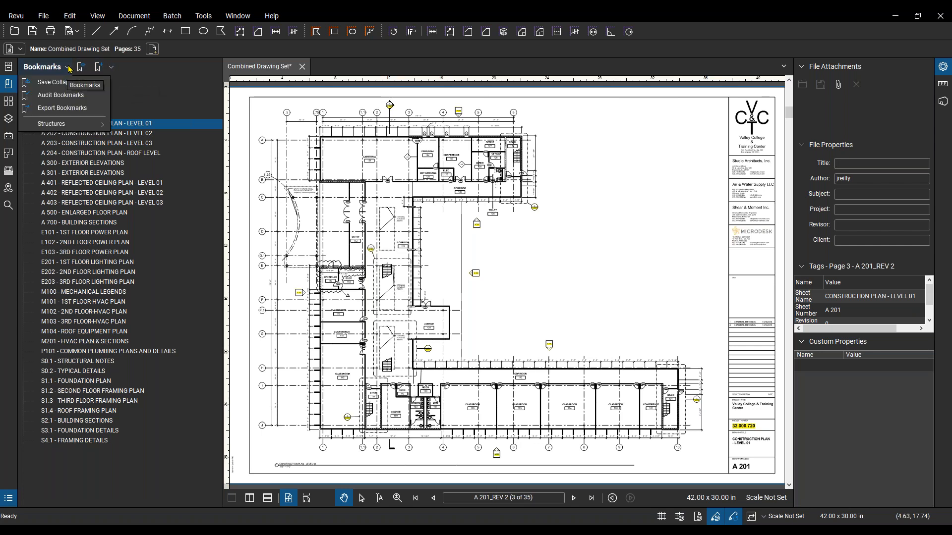
pyautogui.click(79, 102)
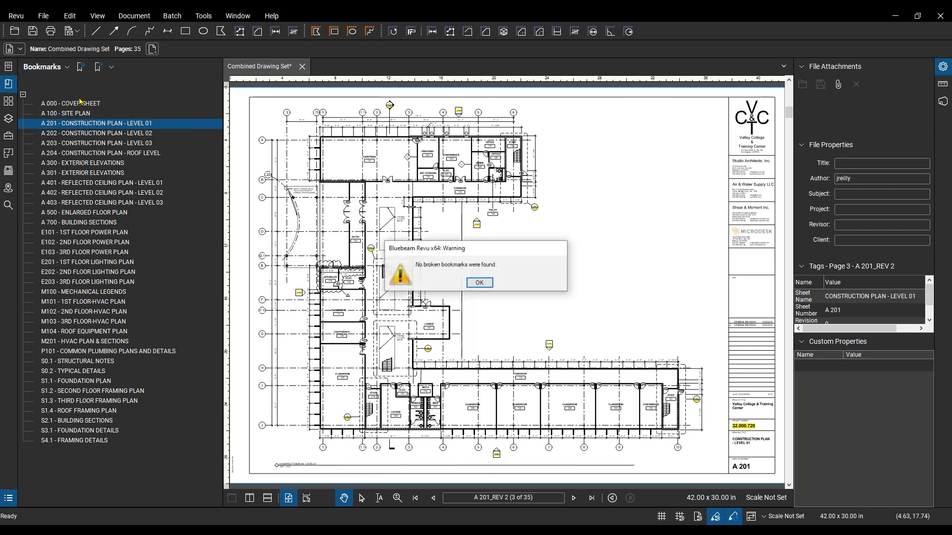
pyautogui.click(479, 283)
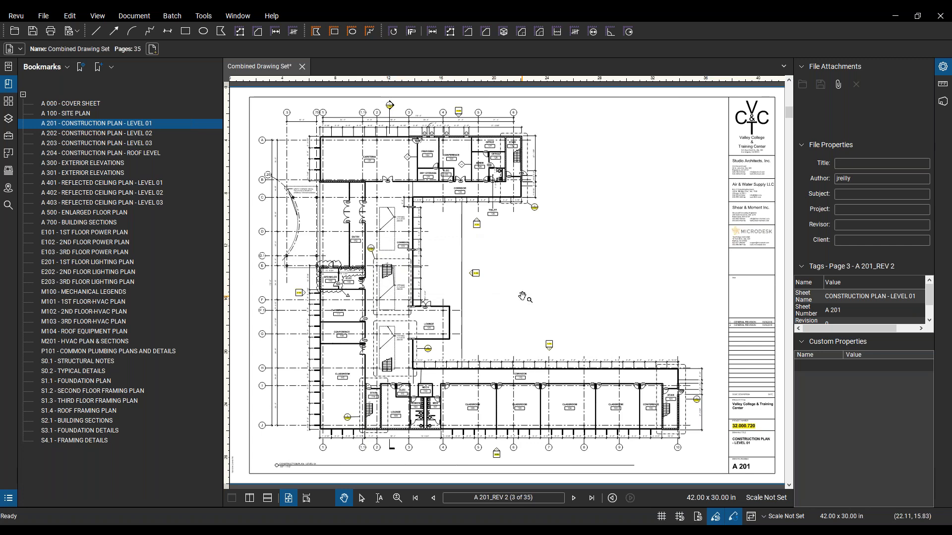
# Look over the drawing set's layers and page thumbnails, and review the bookmark management commands
pyautogui.click(9, 119)
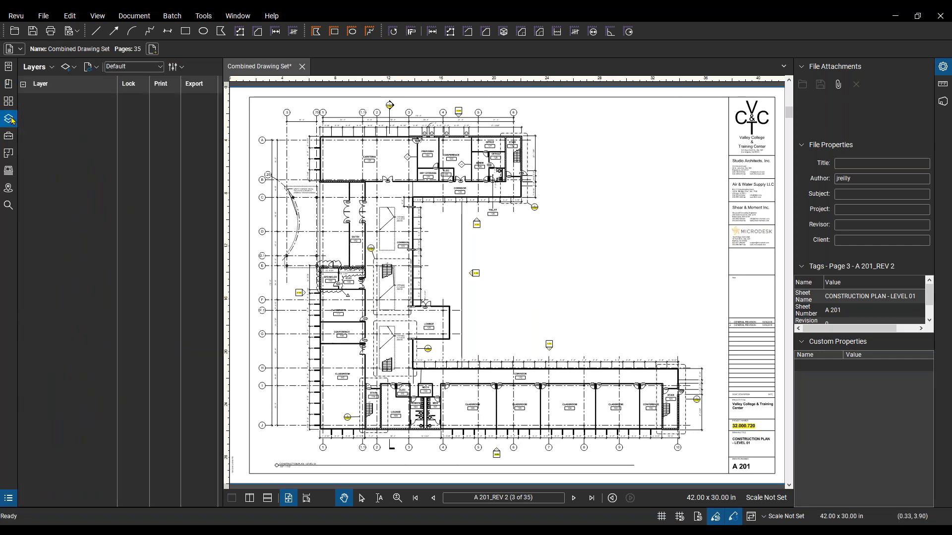
pyautogui.click(9, 101)
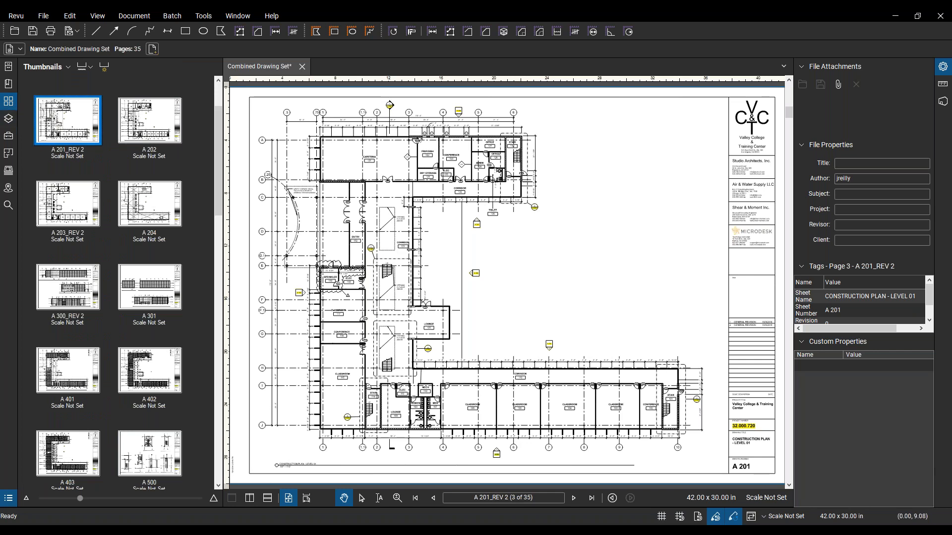
pyautogui.click(9, 84)
pyautogui.click(62, 70)
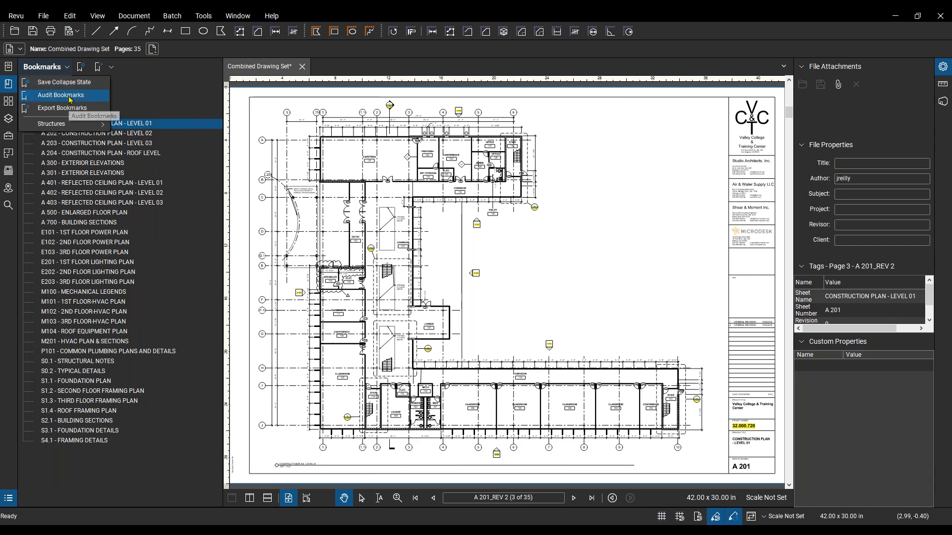
pyautogui.click(86, 117)
pyautogui.press('Return')
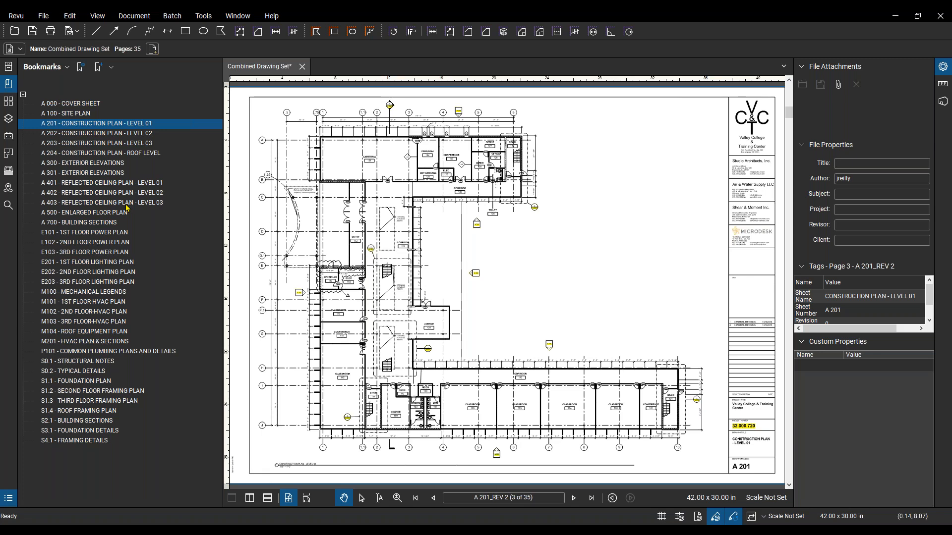
# Review the commands available for the A 201 - CONSTRUCTION PLAN - LEVEL 01 bookmark without applying any of them
pyautogui.scroll(-1, 508, 216)
pyautogui.moveTo(573, 274); pyautogui.dragTo(558, 299)
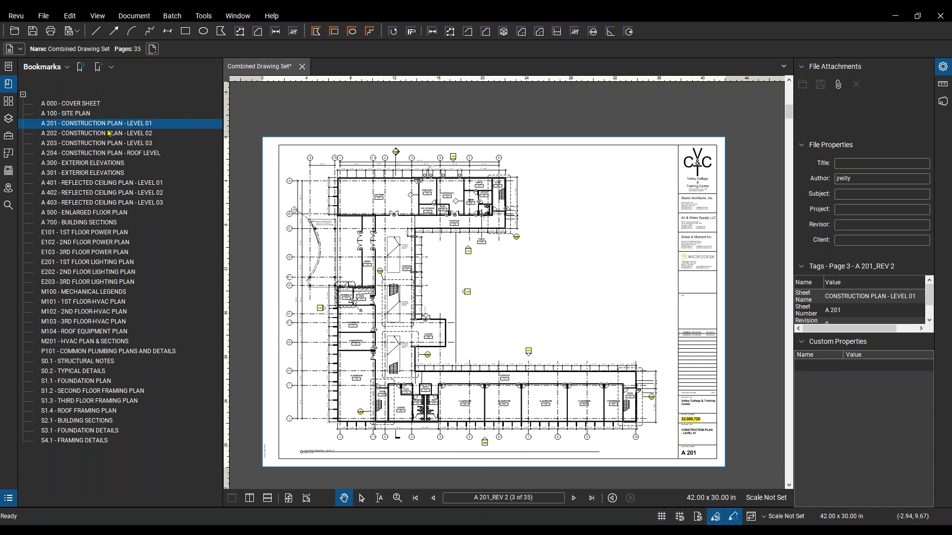
pyautogui.rightClick(124, 125)
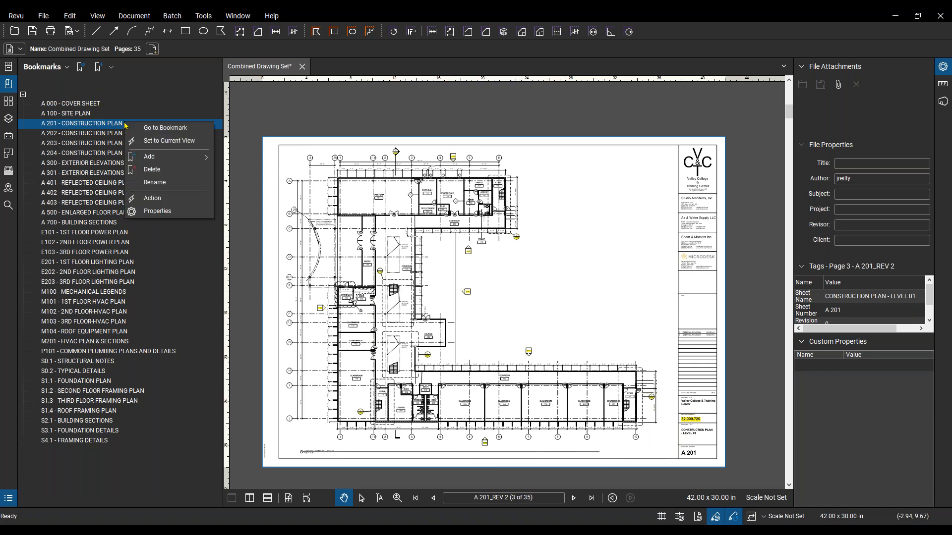
pyautogui.scroll(1, 578, 330)
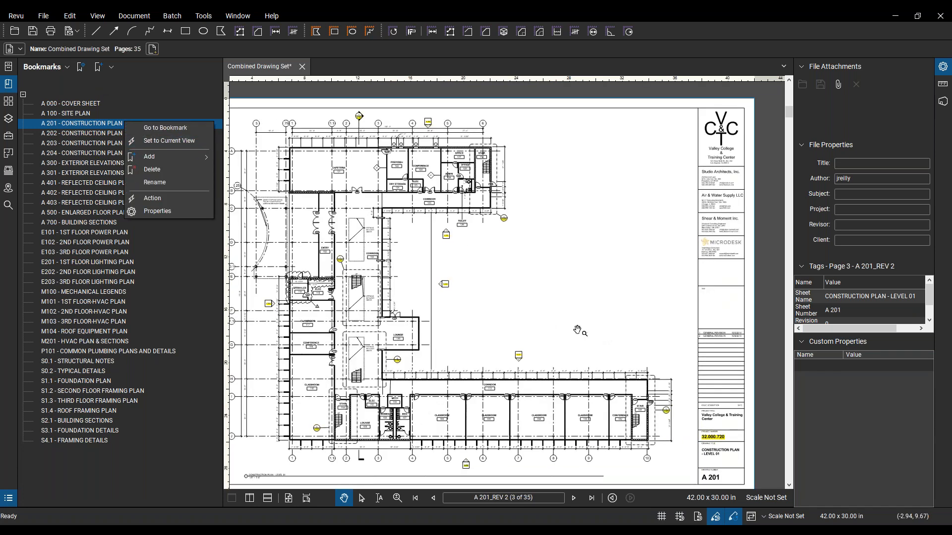
pyautogui.scroll(-1, 579, 331)
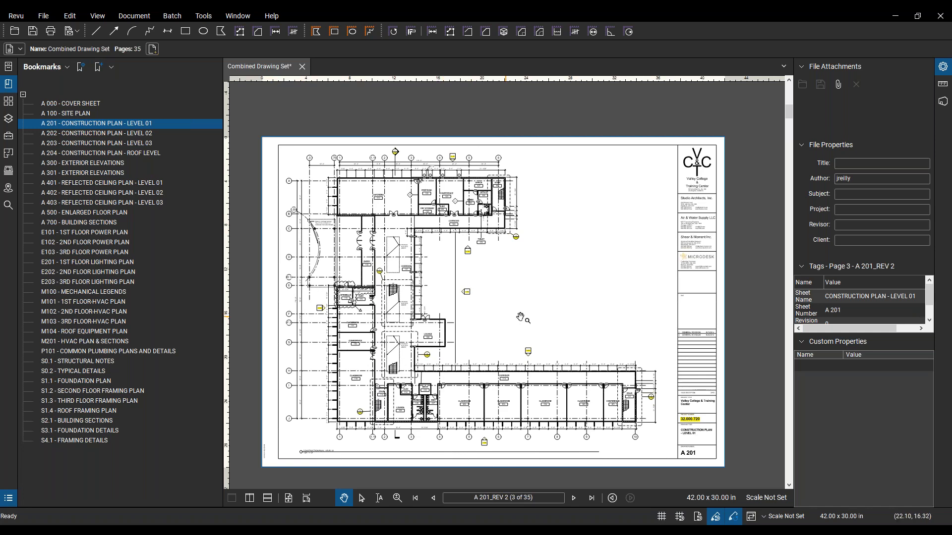
pyautogui.moveTo(586, 379); pyautogui.dragTo(601, 378)
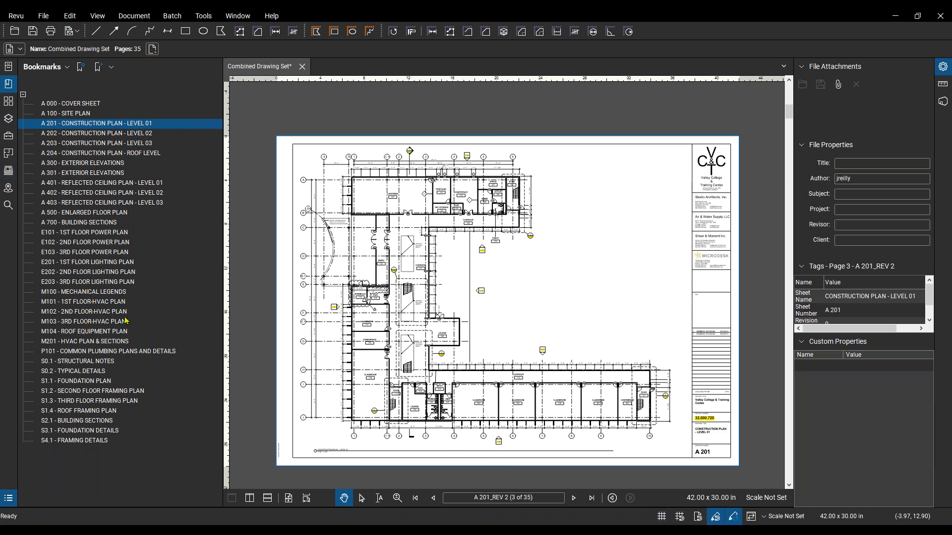
# Return to E202 - 2ND FLOOR LIGHTING PLAN and run the visual search for the square fixture on the current page with markups excluded
pyautogui.click(112, 272)
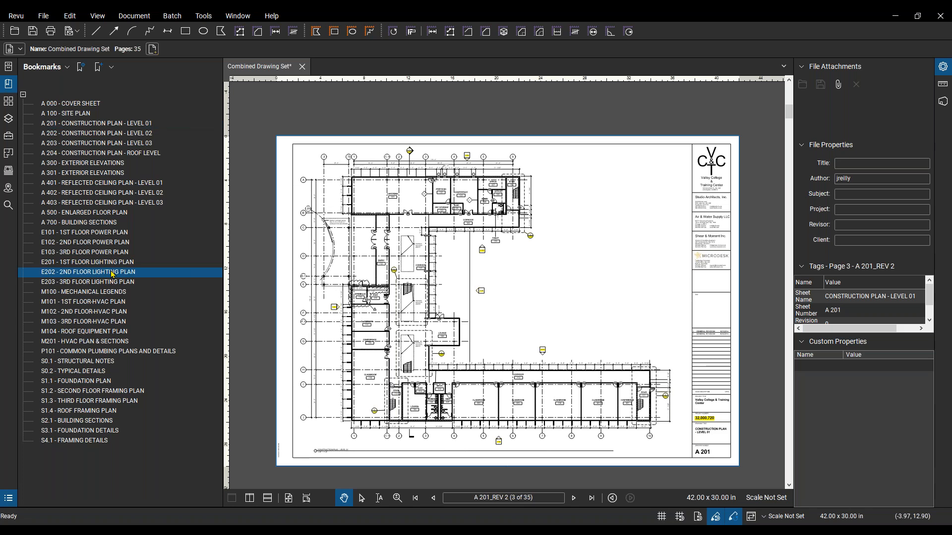
pyautogui.click(7, 207)
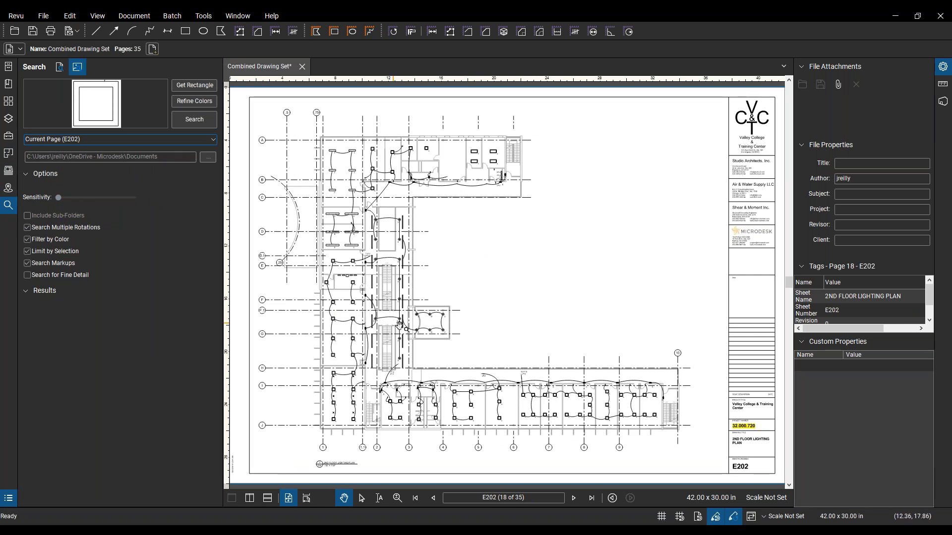
pyautogui.moveTo(347, 372); pyautogui.dragTo(375, 334)
pyautogui.scroll(2, 375, 334)
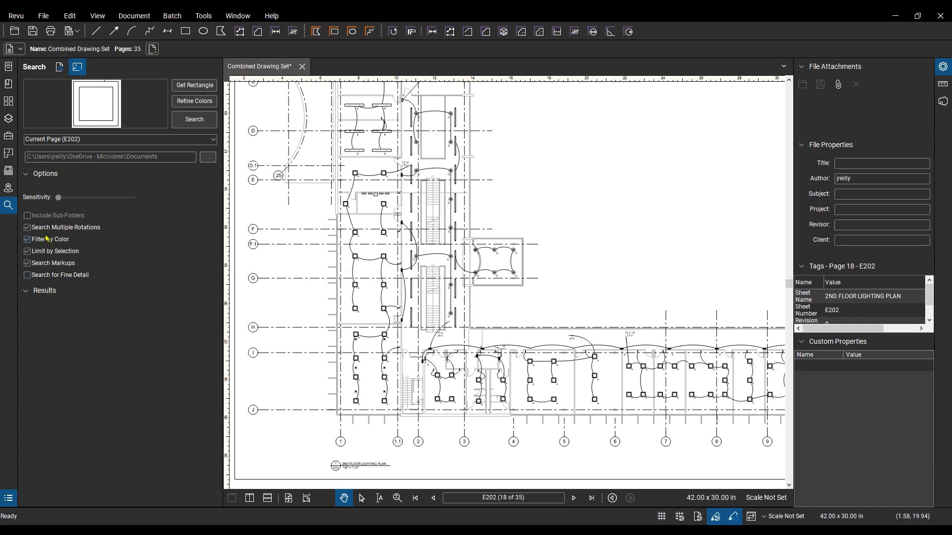
pyautogui.click(29, 265)
pyautogui.click(197, 131)
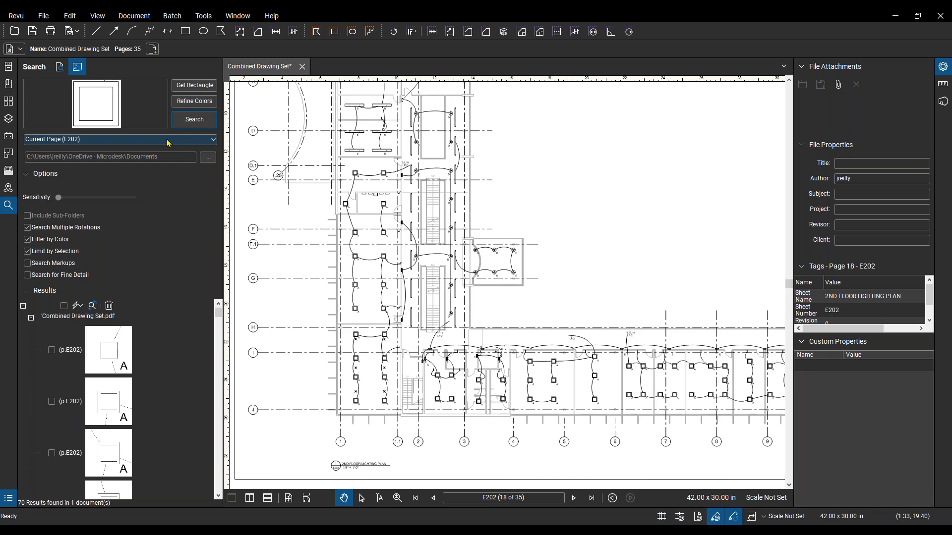
# Review the available search scopes while keeping the current page, and examine the fixture matches in the visual search results
pyautogui.click(167, 143)
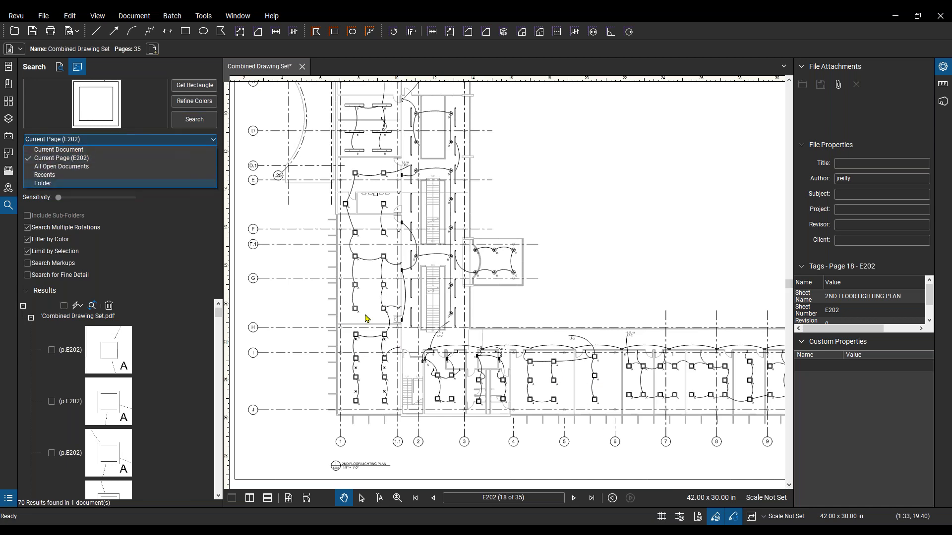
pyautogui.click(426, 360)
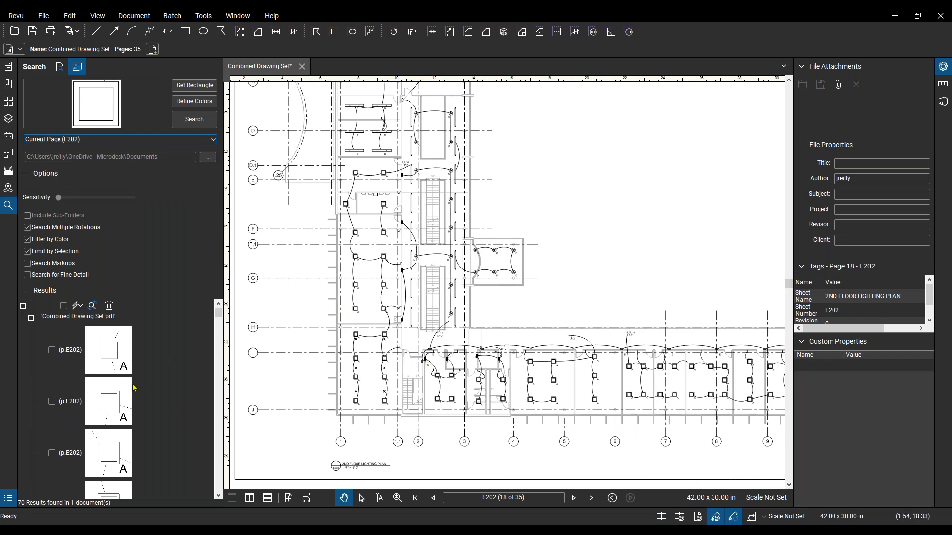
pyautogui.scroll(-3, 124, 379)
pyautogui.scroll(3, 124, 379)
pyautogui.scroll(-3, 161, 400)
pyautogui.scroll(-5, 161, 402)
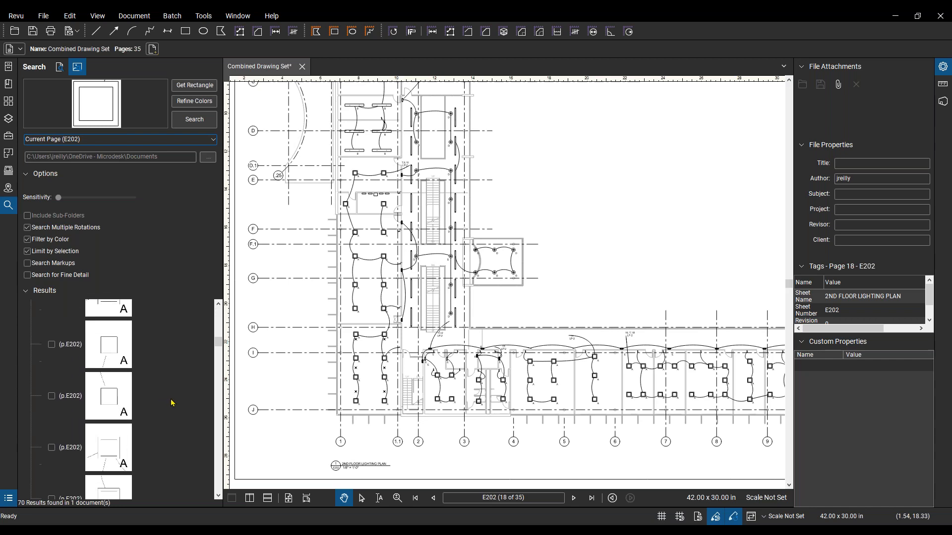
pyautogui.scroll(-5, 203, 374)
pyautogui.scroll(-5, 188, 392)
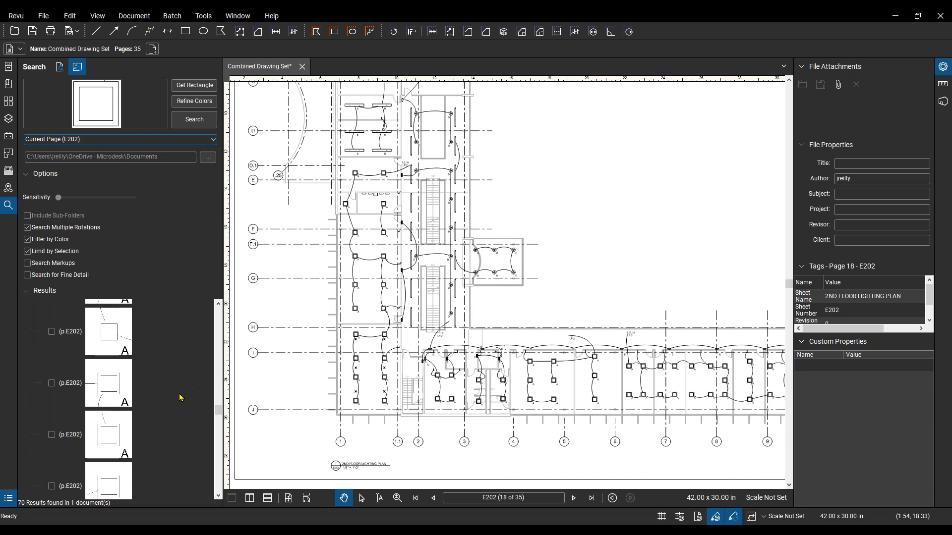
# Look through the remaining visual search matches and check all of the results
pyautogui.scroll(-7, 179, 411)
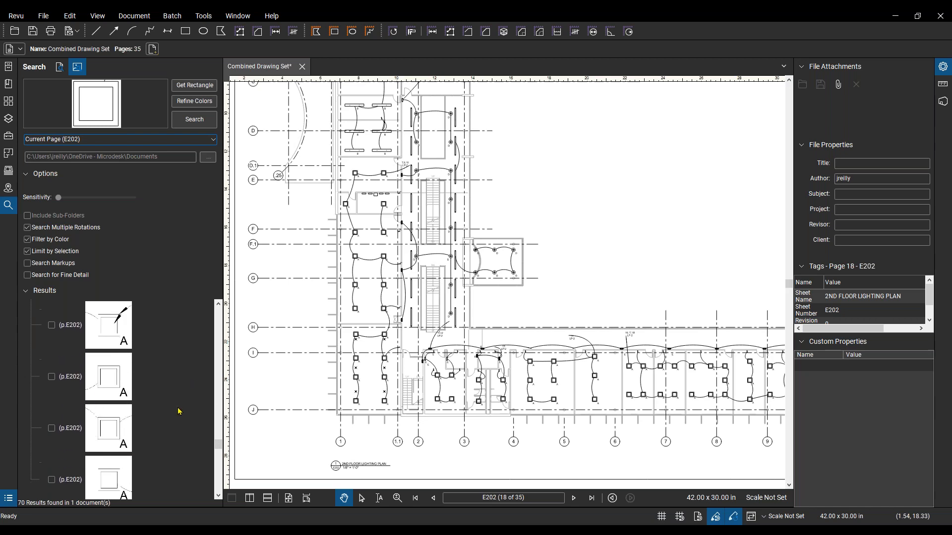
pyautogui.scroll(-1, 179, 415)
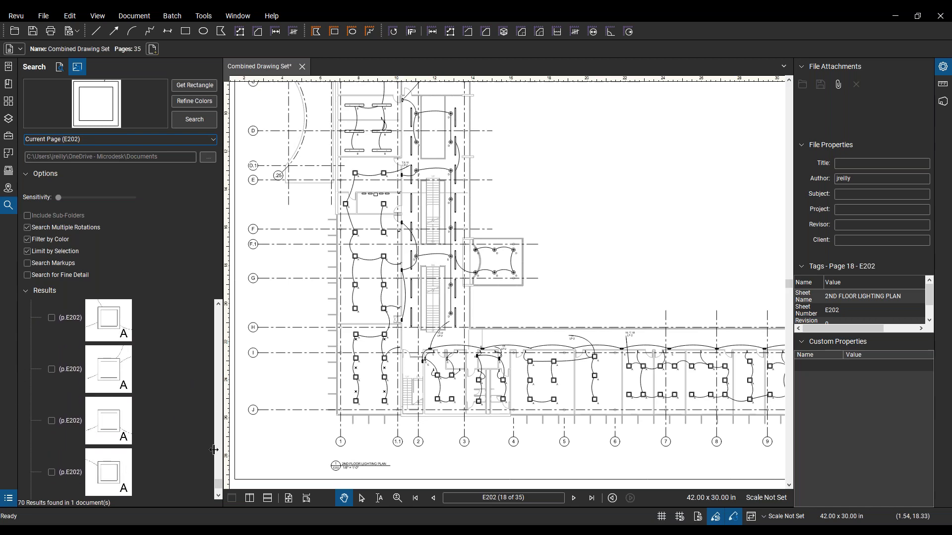
pyautogui.scroll(-3, 485, 378)
pyautogui.moveTo(598, 352); pyautogui.dragTo(587, 378)
pyautogui.moveTo(218, 484); pyautogui.dragTo(219, 310)
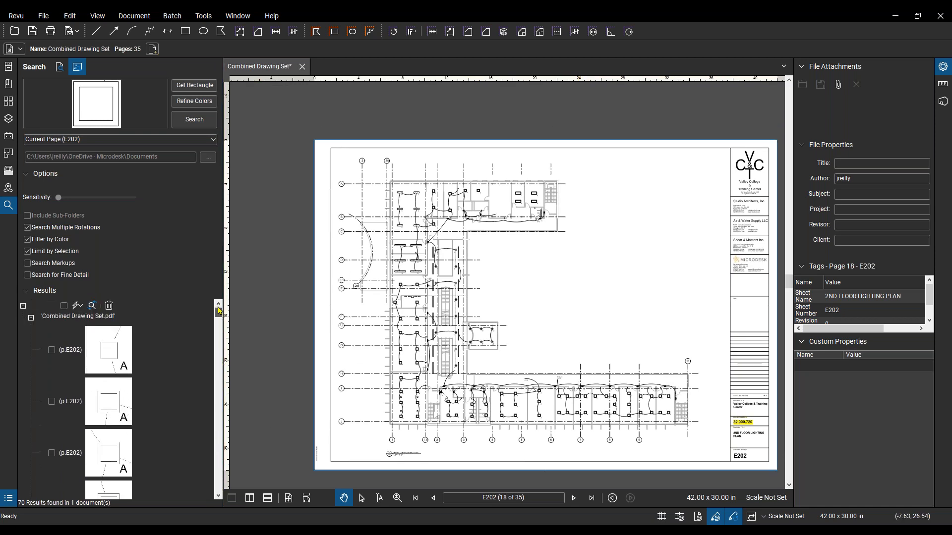
pyautogui.click(81, 308)
pyautogui.click(62, 363)
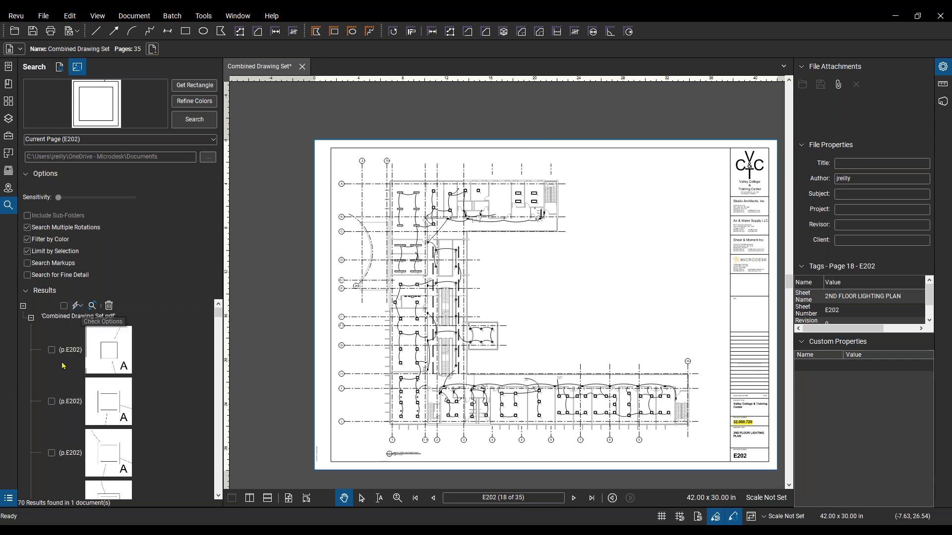
pyautogui.click(65, 306)
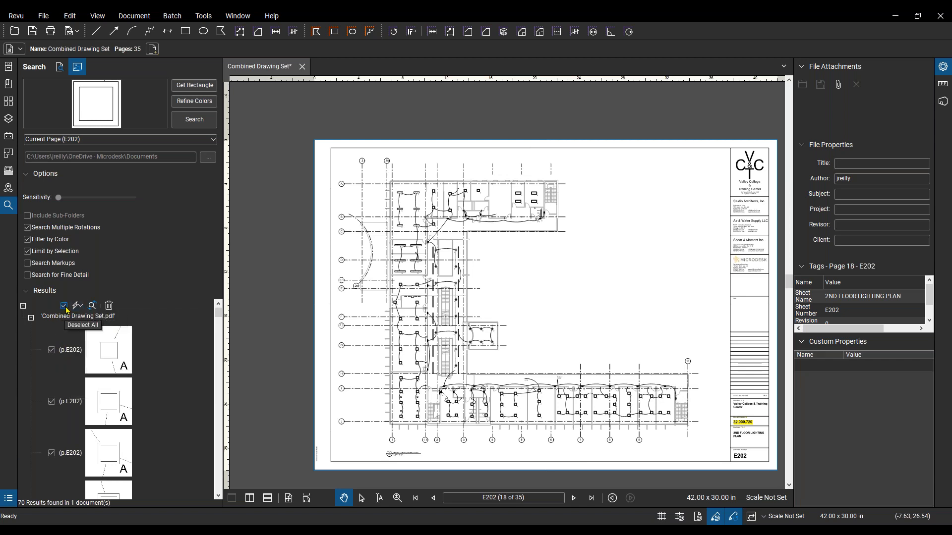
# Highlight all checked matches and examine the marked square fixtures across the second floor lighting plan
pyautogui.click(81, 306)
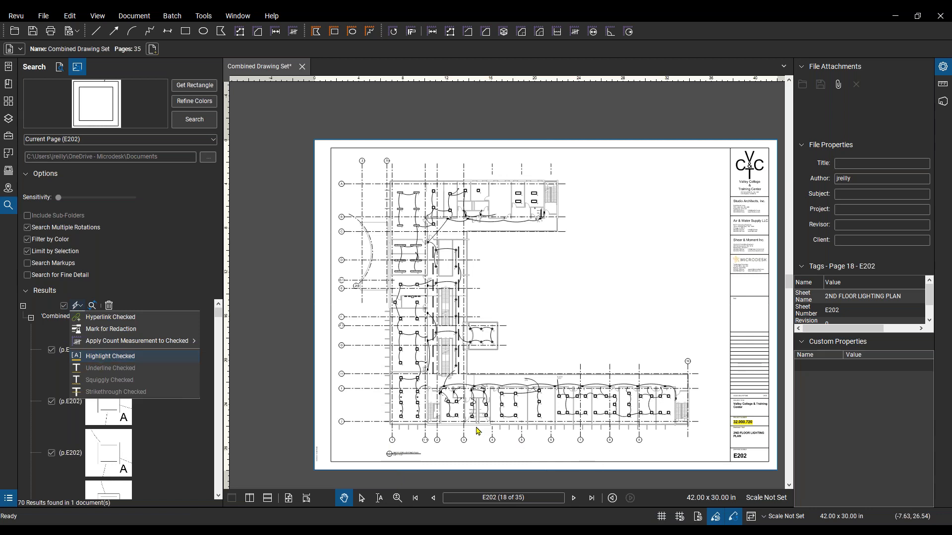
pyautogui.scroll(5, 439, 419)
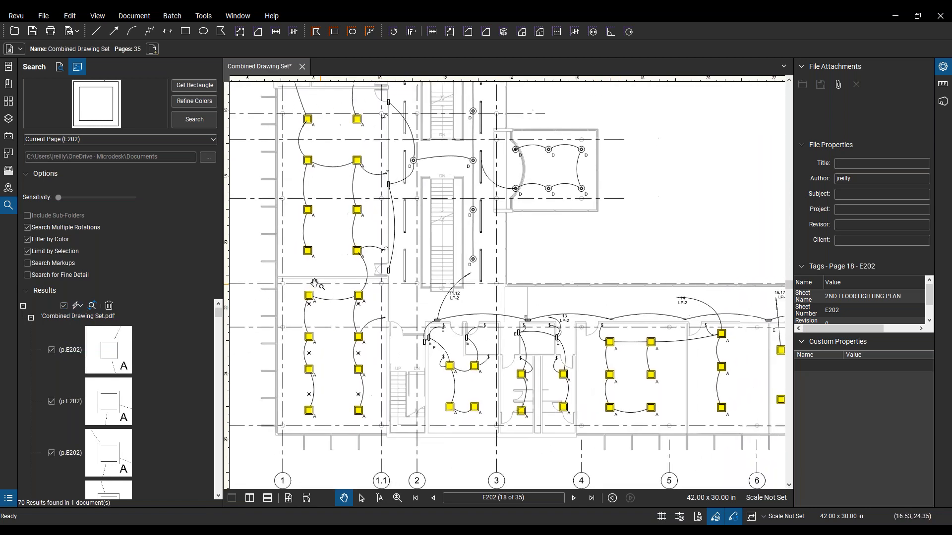
pyautogui.moveTo(588, 373); pyautogui.dragTo(433, 369)
pyautogui.moveTo(616, 357)
pyautogui.mouseDown()
pyautogui.moveTo(542, 372)
pyautogui.moveTo(463, 338)
pyautogui.mouseUp()
pyautogui.moveTo(739, 310); pyautogui.dragTo(617, 326)
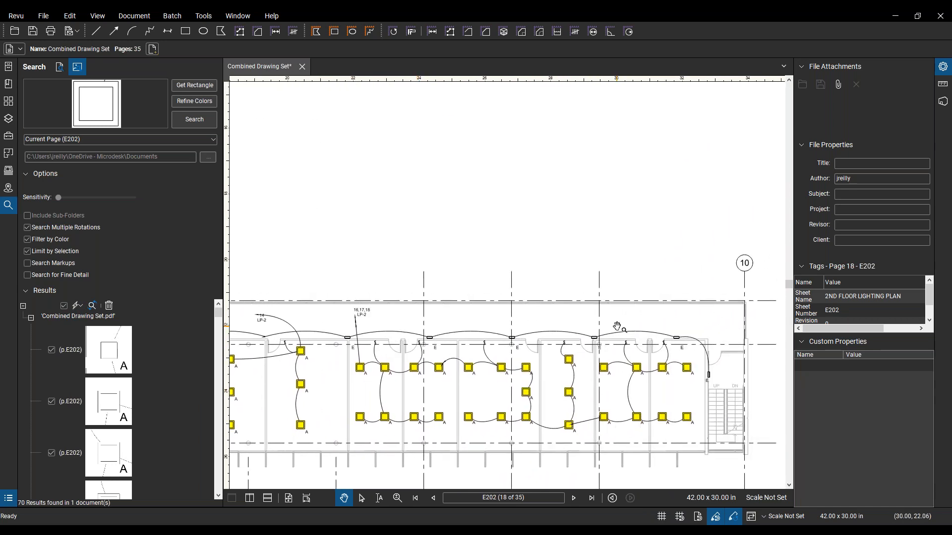
pyautogui.scroll(-3, 632, 382)
pyautogui.moveTo(238, 263); pyautogui.dragTo(402, 305)
pyautogui.scroll(3, 372, 265)
pyautogui.moveTo(397, 253); pyautogui.dragTo(413, 450)
pyautogui.moveTo(506, 353); pyautogui.dragTo(463, 433)
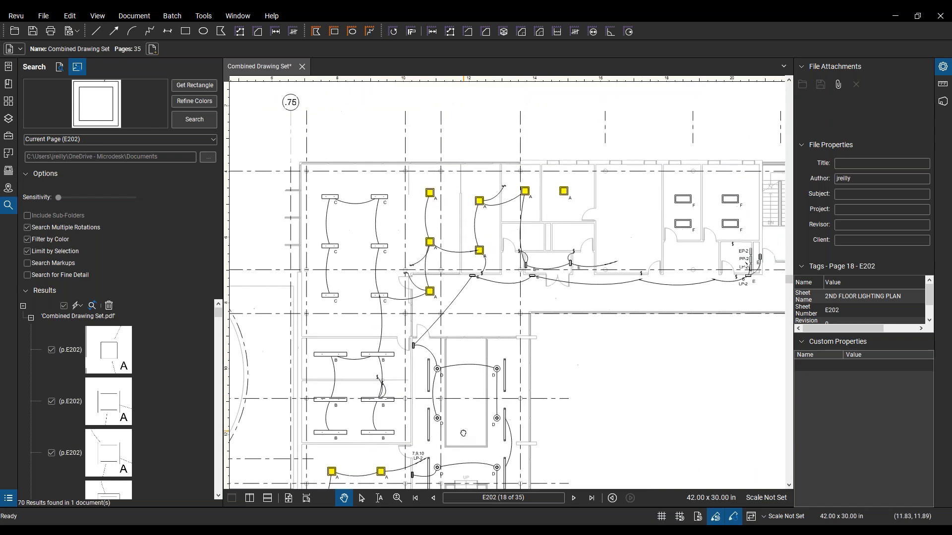
pyautogui.scroll(-2, 446, 329)
pyautogui.moveTo(465, 319)
pyautogui.mouseDown()
pyautogui.moveTo(440, 264)
pyautogui.moveTo(422, 183)
pyautogui.mouseUp()
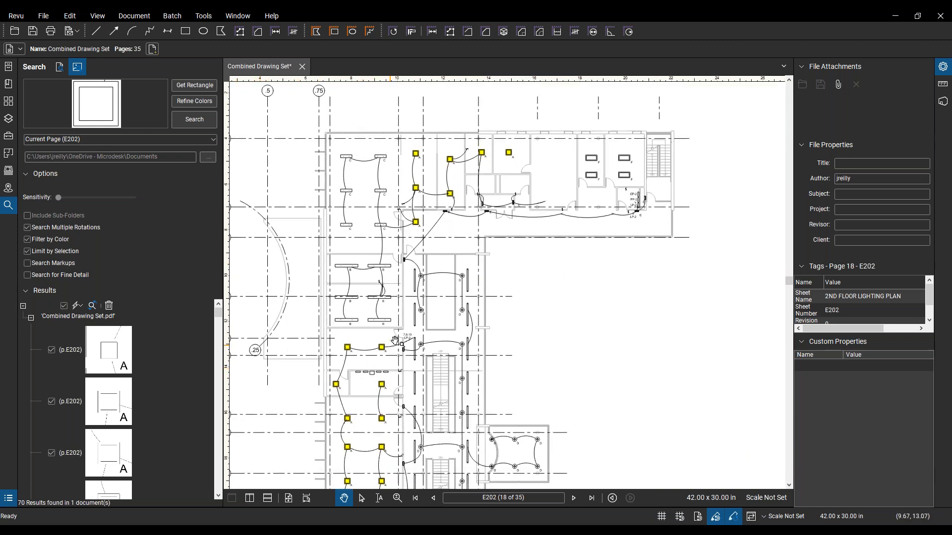
pyautogui.moveTo(534, 175); pyautogui.dragTo(529, 240)
pyautogui.scroll(2, 545, 254)
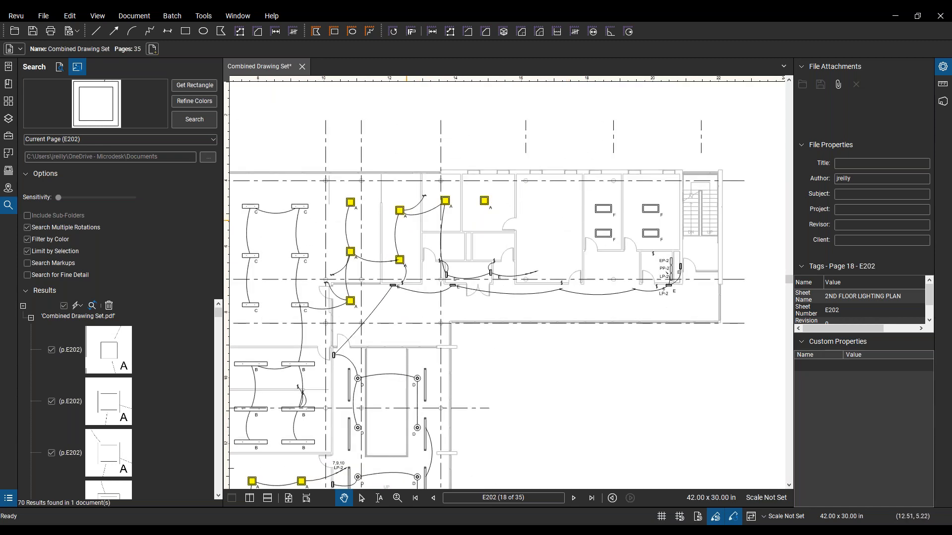
pyautogui.scroll(-1, 432, 238)
pyautogui.moveTo(452, 373); pyautogui.dragTo(515, 292)
pyautogui.moveTo(563, 423); pyautogui.dragTo(555, 296)
pyautogui.moveTo(597, 417); pyautogui.dragTo(588, 239)
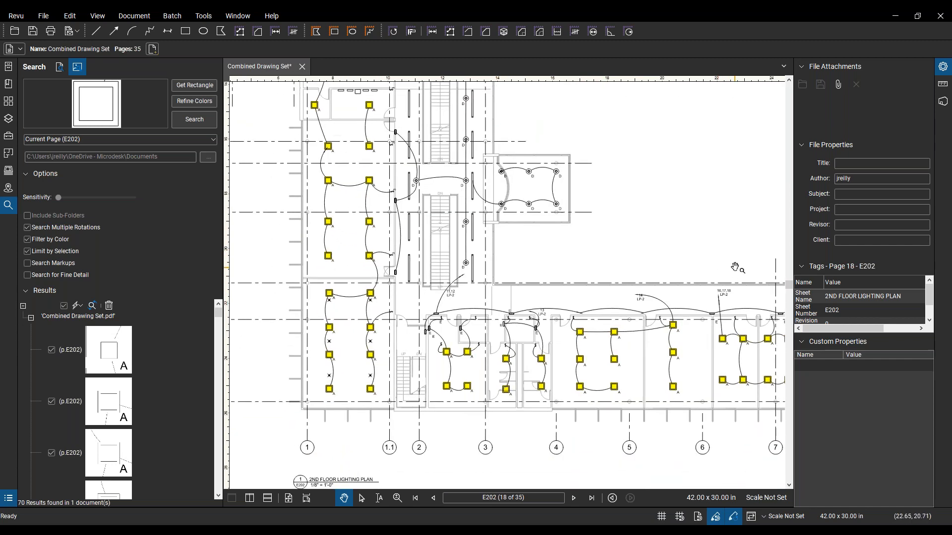
pyautogui.moveTo(737, 270); pyautogui.dragTo(585, 265)
pyautogui.moveTo(661, 309); pyautogui.dragTo(545, 319)
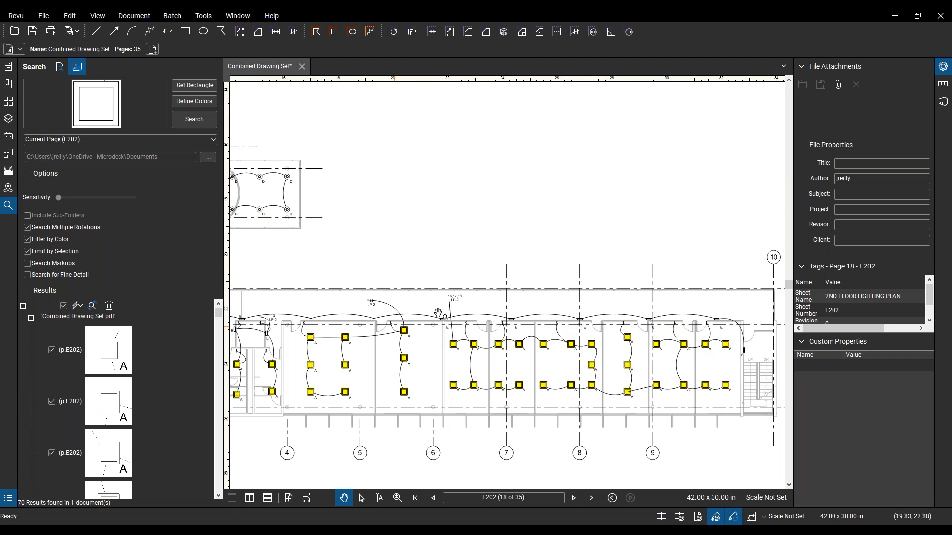
pyautogui.scroll(-1, 570, 198)
pyautogui.scroll(-1, 580, 208)
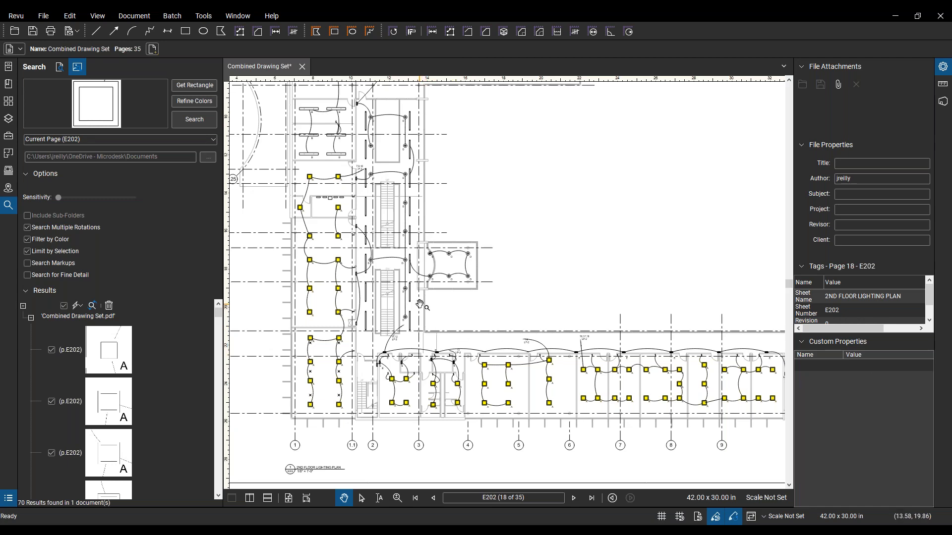
pyautogui.scroll(-1, 424, 313)
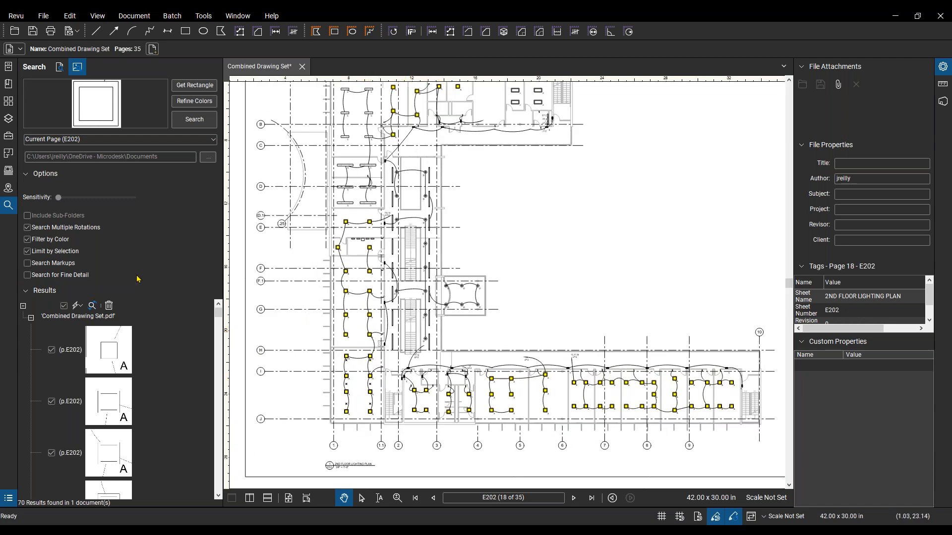
# Apply the built-in red checkmark count measurement to all checked search results
pyautogui.click(78, 307)
pyautogui.click(79, 307)
pyautogui.click(78, 307)
pyautogui.moveTo(104, 345)
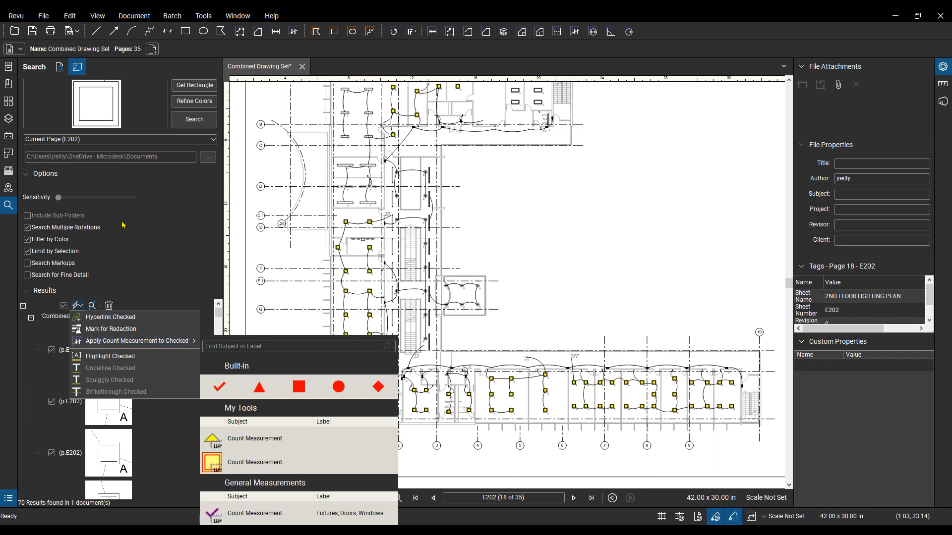
pyautogui.click(223, 388)
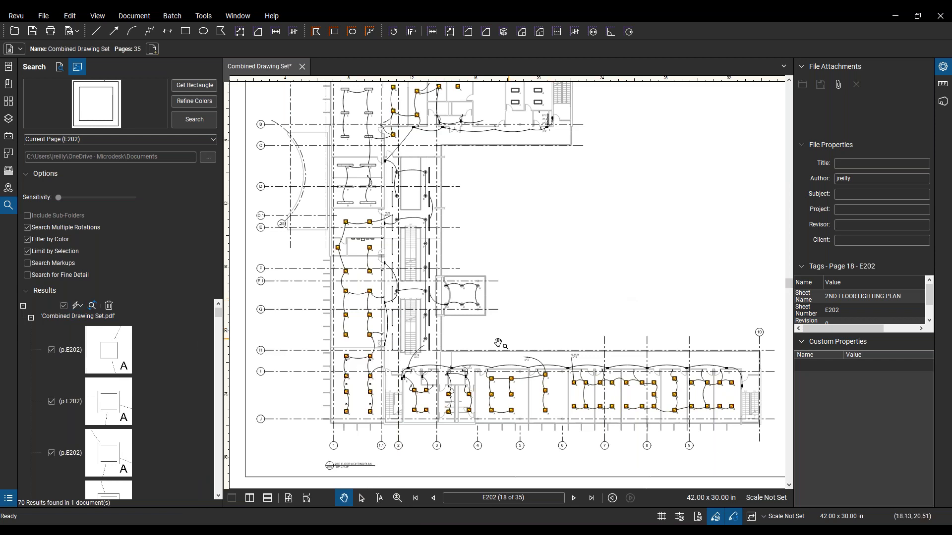
# Examine the checkmark markups on the square fixtures and the properties of the resulting count measurement
pyautogui.scroll(3, 420, 402)
pyautogui.scroll(-3, 520, 292)
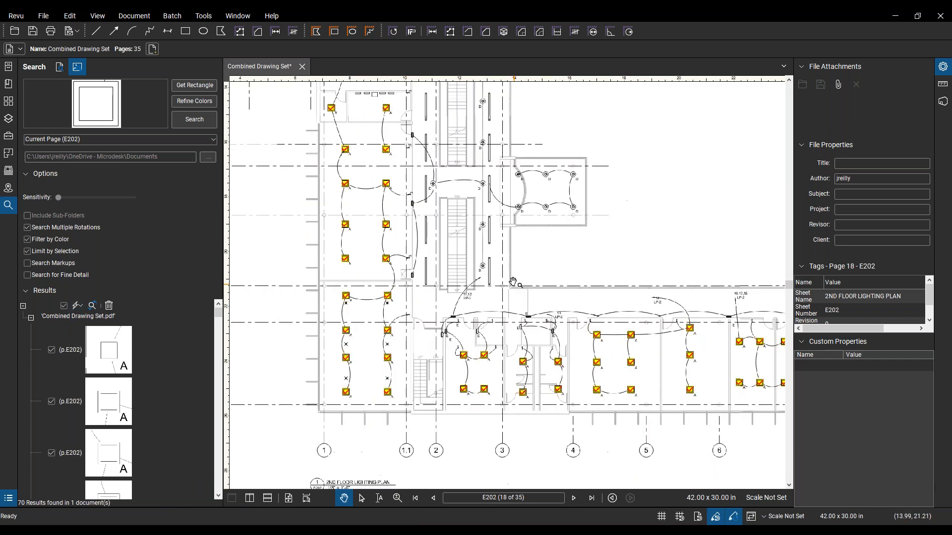
pyautogui.scroll(2, 472, 293)
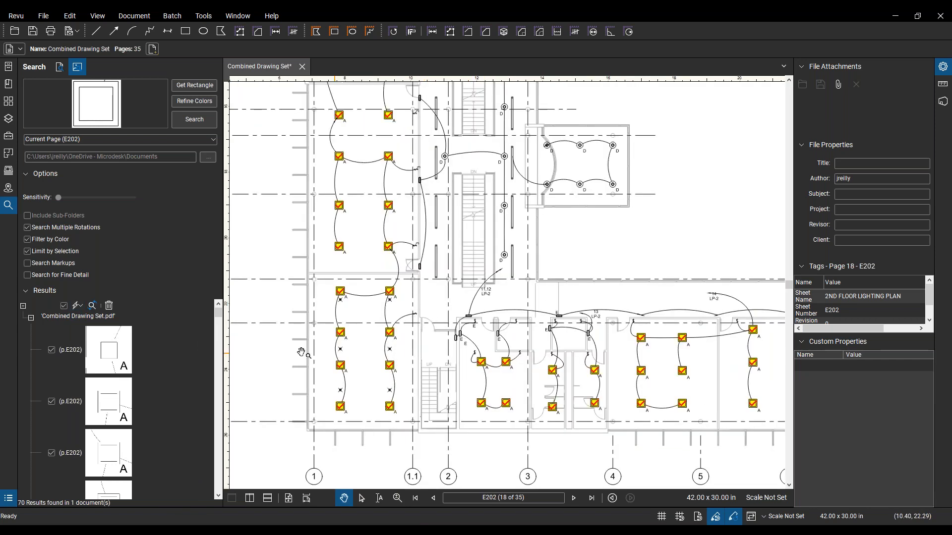
pyautogui.scroll(3, 389, 369)
pyautogui.click(388, 363)
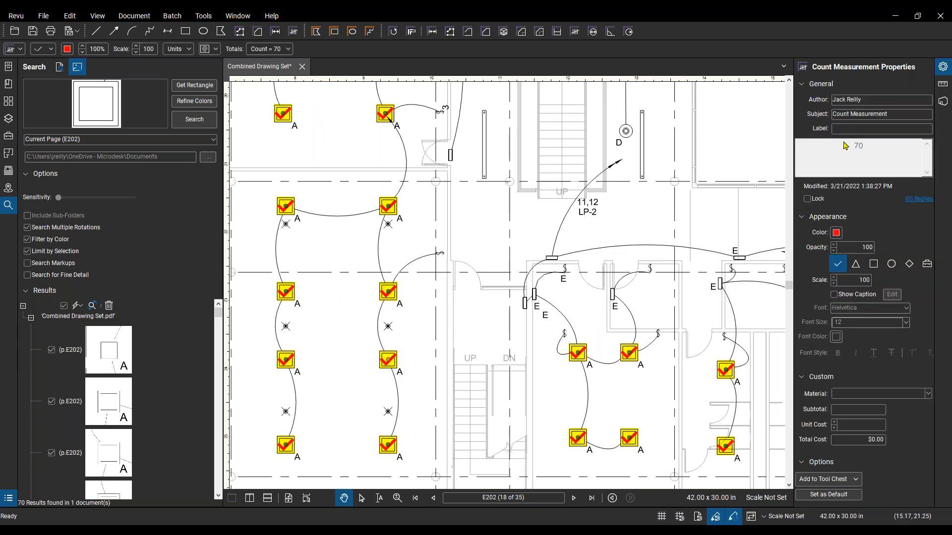
pyautogui.scroll(-2, 649, 342)
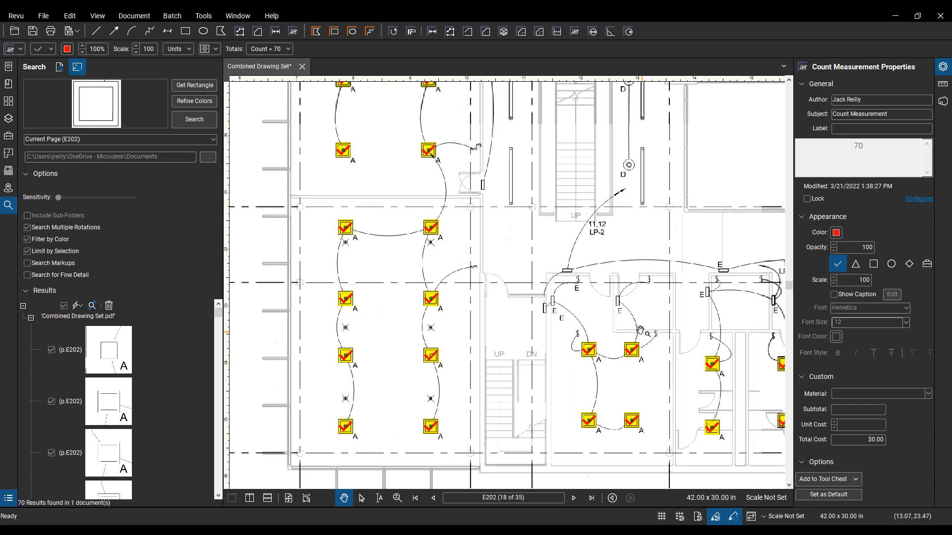
pyautogui.scroll(-3, 613, 270)
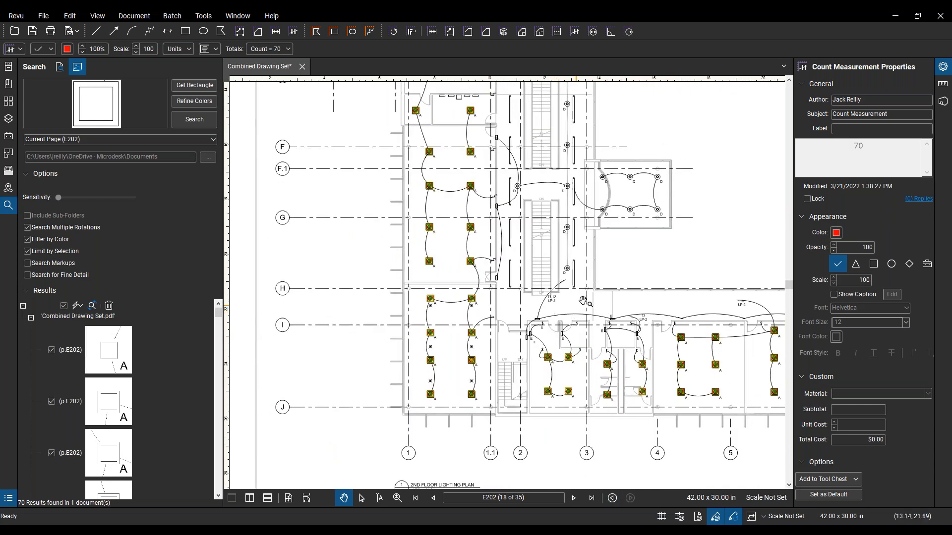
pyautogui.moveTo(516, 294); pyautogui.dragTo(507, 315)
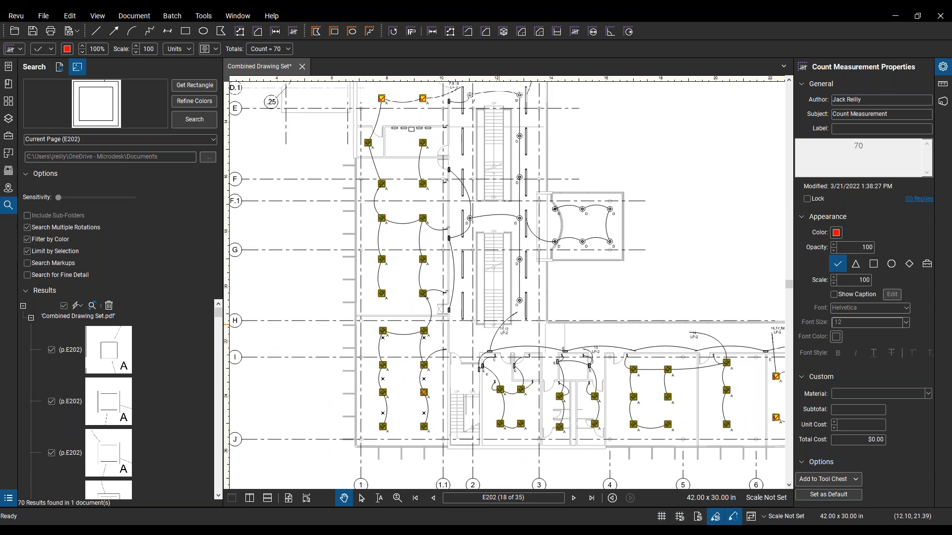
# Delete the two yellow square fixture count tools from the My Tools set in the Tool Chest
pyautogui.click(9, 138)
pyautogui.rightClick(72, 144)
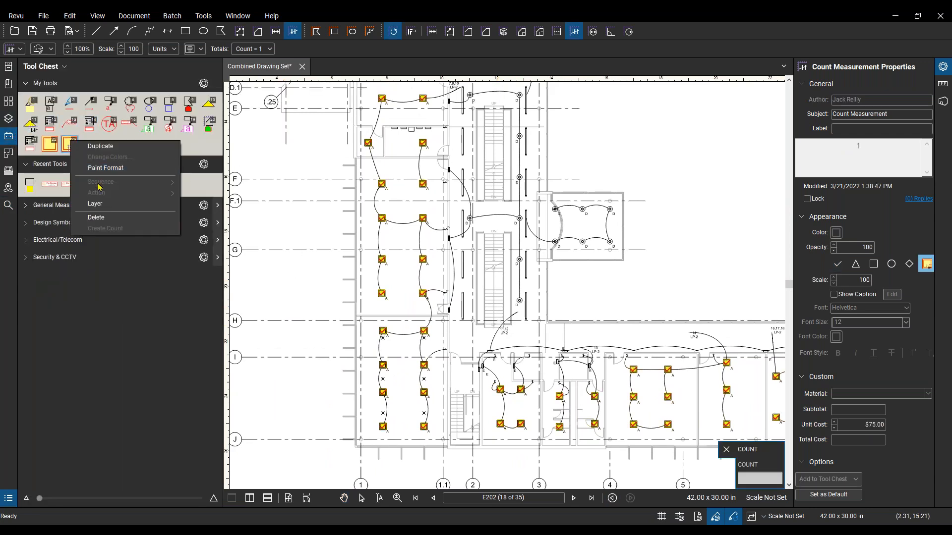
pyautogui.click(113, 218)
pyautogui.rightClick(52, 146)
pyautogui.click(79, 224)
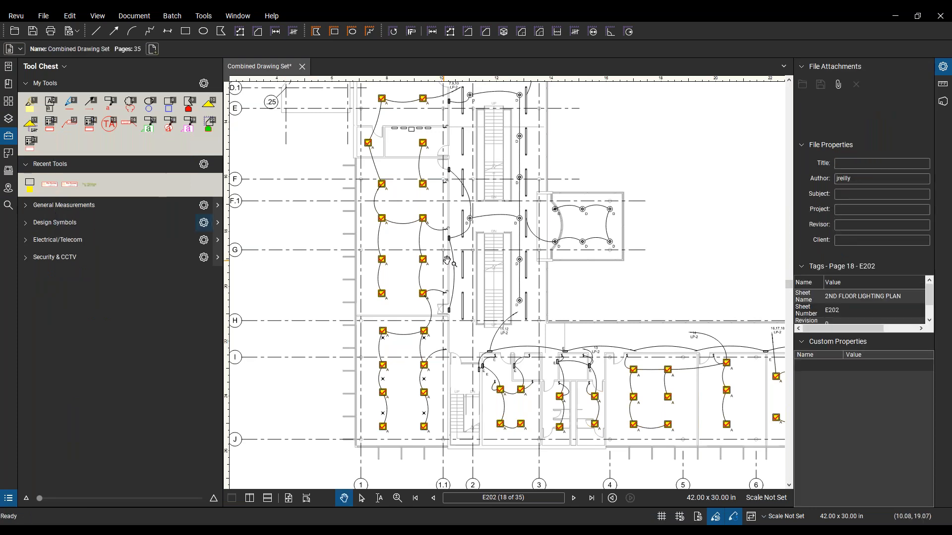
# Return to the visual search results and undo the count measurement and the highlights applied to the fixtures
pyautogui.click(8, 205)
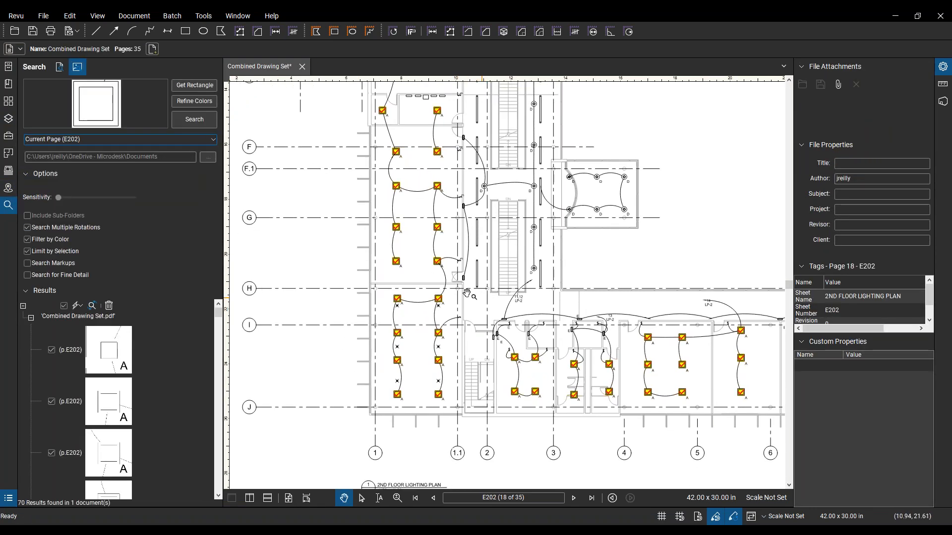
pyautogui.moveTo(484, 299); pyautogui.dragTo(452, 289)
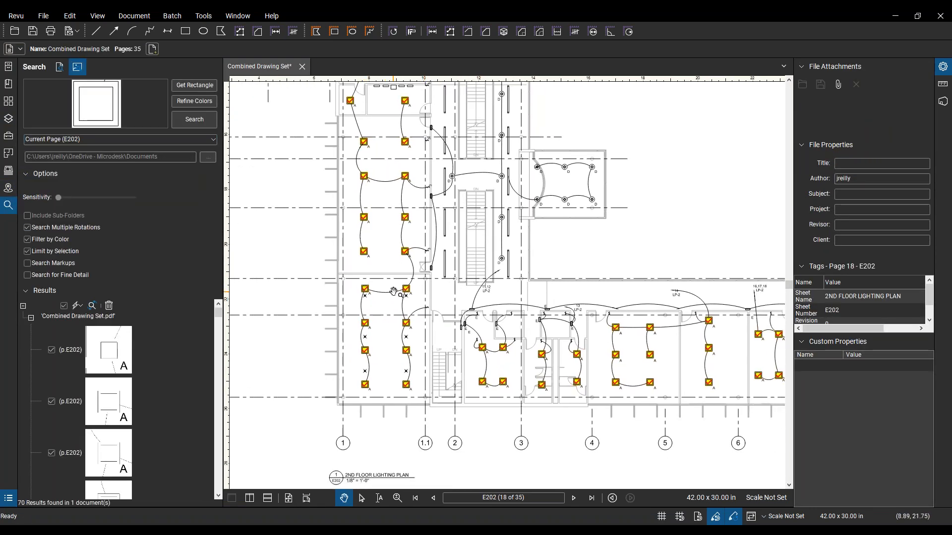
pyautogui.scroll(-1, 461, 379)
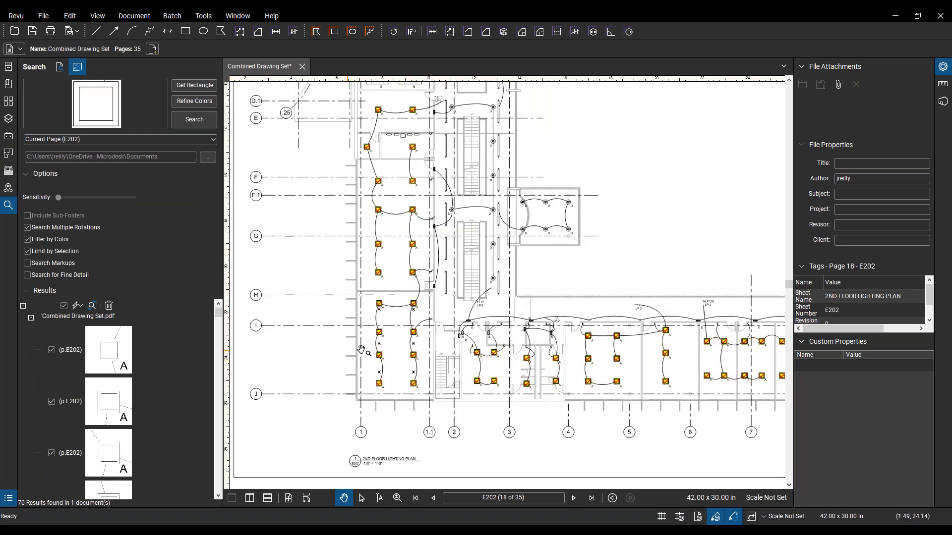
pyautogui.hotkey('ctrl', 'z')
pyautogui.hotkey('ctrl', 'z')
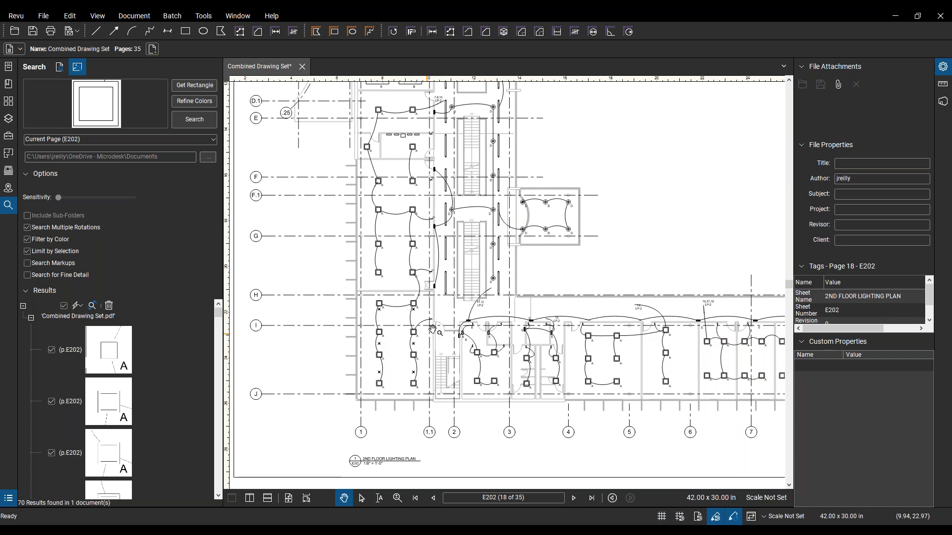
# Take a Snapshot, about 0.26 by 0.26 inches, around one square type A fixture in the room between grids 1 and 1.1
pyautogui.moveTo(350, 353); pyautogui.dragTo(333, 357)
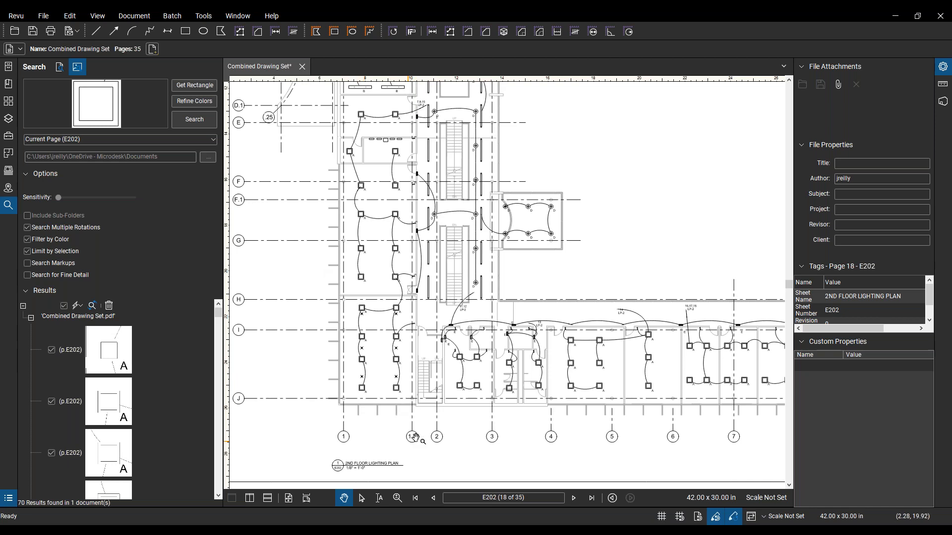
pyautogui.scroll(2, 359, 403)
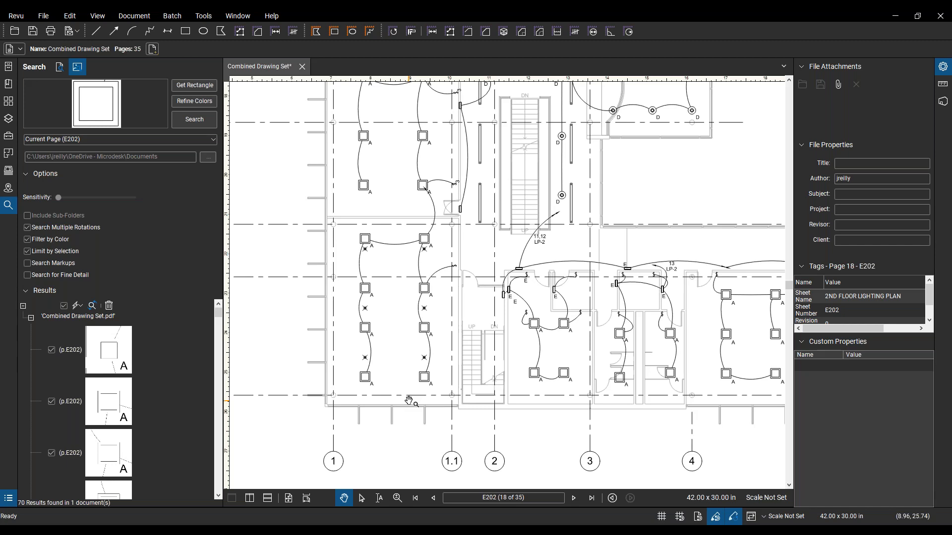
pyautogui.scroll(2, 319, 366)
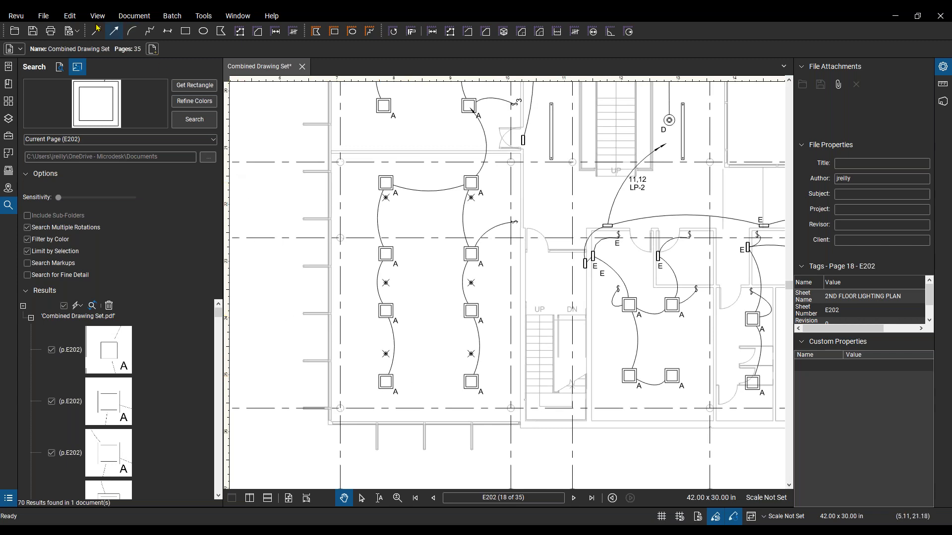
pyautogui.click(108, 17)
pyautogui.moveTo(134, 16)
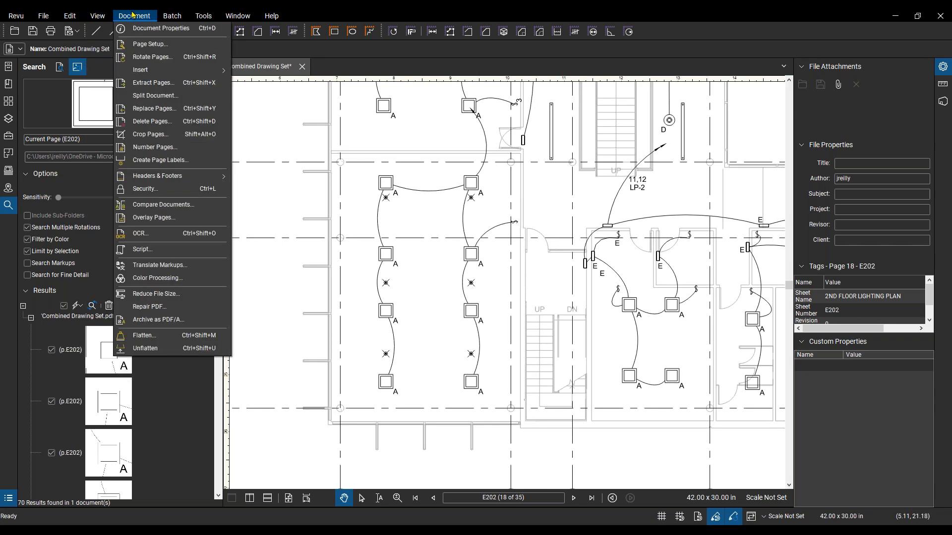
pyautogui.moveTo(70, 16)
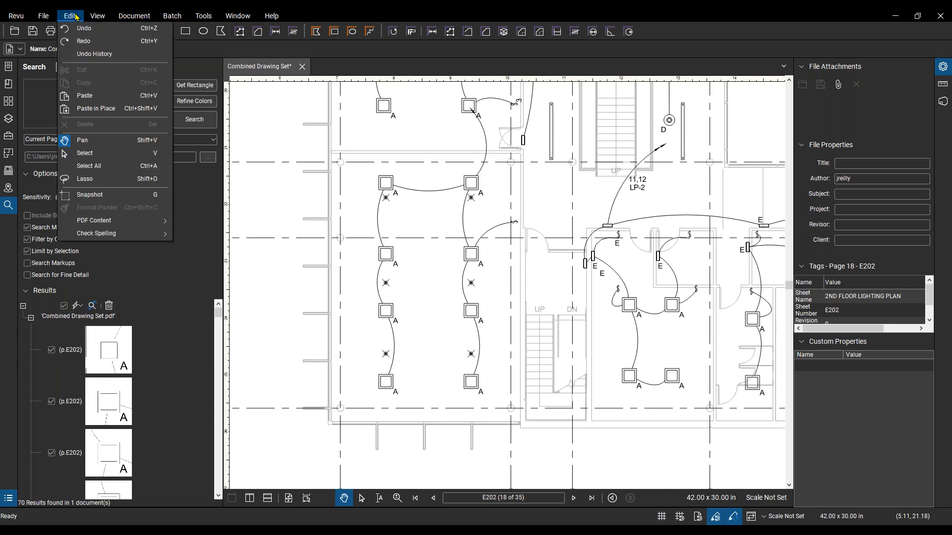
pyautogui.click(110, 198)
pyautogui.scroll(3, 424, 395)
pyautogui.scroll(3, 313, 326)
pyautogui.scroll(1, 313, 326)
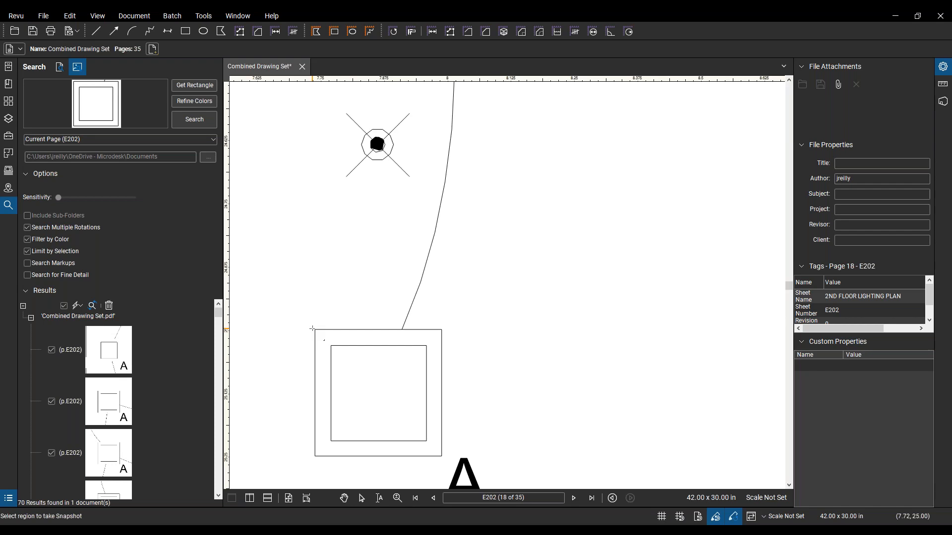
pyautogui.moveTo(313, 328); pyautogui.dragTo(445, 461)
# Paste the fixture snapshot and place it in the open floor area between the two columns of type A fixtures
pyautogui.scroll(-2, 544, 389)
pyautogui.hotkey('ctrl', 'v')
pyautogui.scroll(-3, 562, 373)
pyautogui.moveTo(567, 356); pyautogui.dragTo(492, 367)
pyautogui.press('Escape')
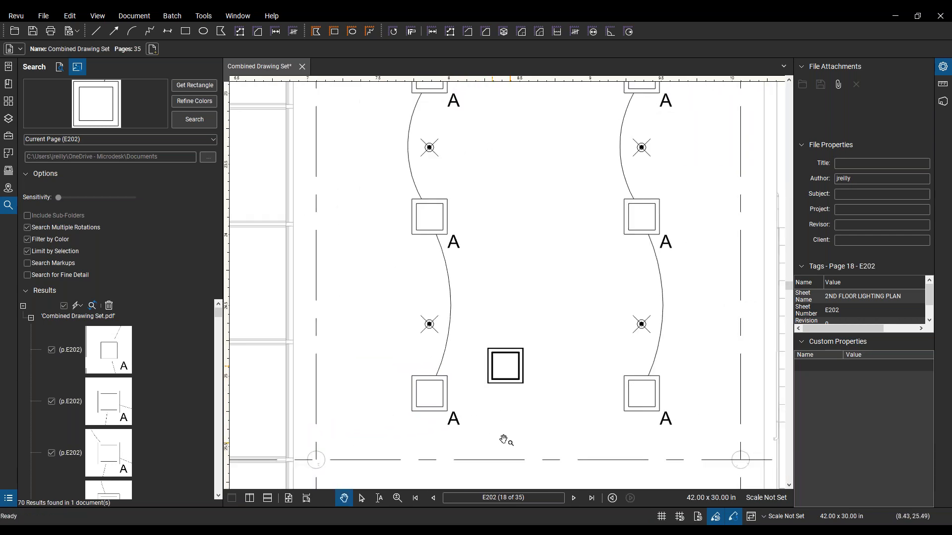
# Turn off the Disable Line Weights option so the plan displays with its line weights
pyautogui.click(133, 16)
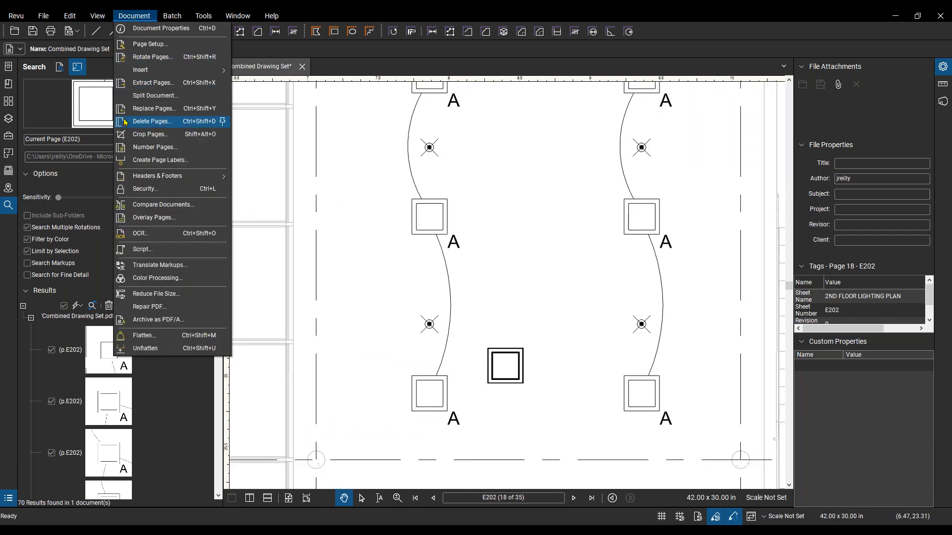
pyautogui.click(97, 16)
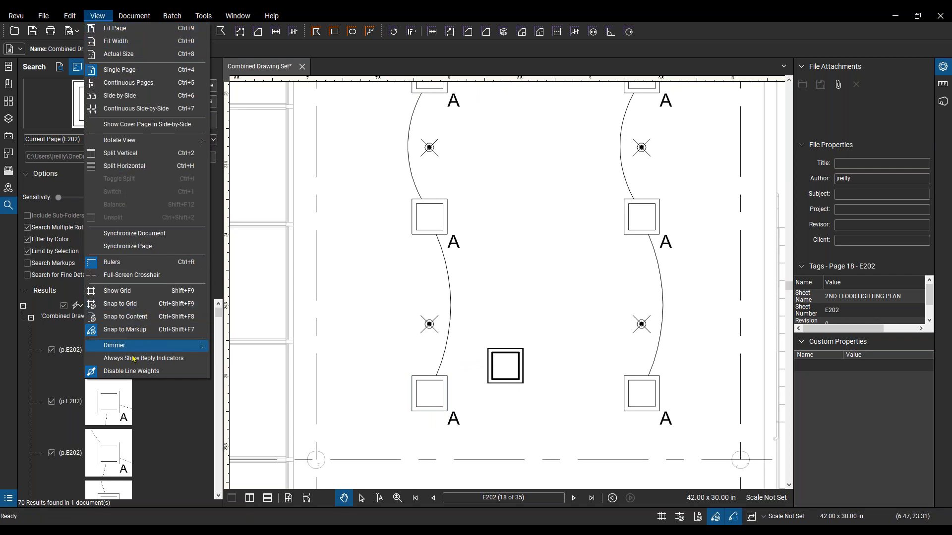
pyautogui.click(130, 371)
pyautogui.moveTo(502, 392)
pyautogui.mouseDown()
pyautogui.moveTo(453, 388)
pyautogui.moveTo(497, 365)
pyautogui.moveTo(522, 384)
pyautogui.moveTo(488, 385)
pyautogui.moveTo(509, 372)
pyautogui.moveTo(483, 397)
pyautogui.moveTo(488, 403)
pyautogui.moveTo(479, 399)
pyautogui.mouseUp()
# Change the pasted fixture snapshot's color from black to red with the Modify Colors process
pyautogui.click(470, 367)
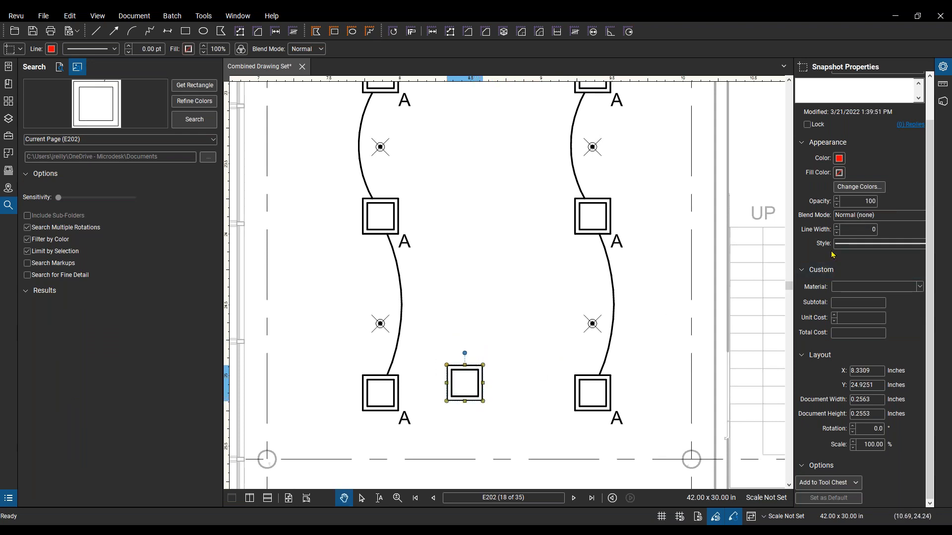
pyautogui.scroll(1, 813, 283)
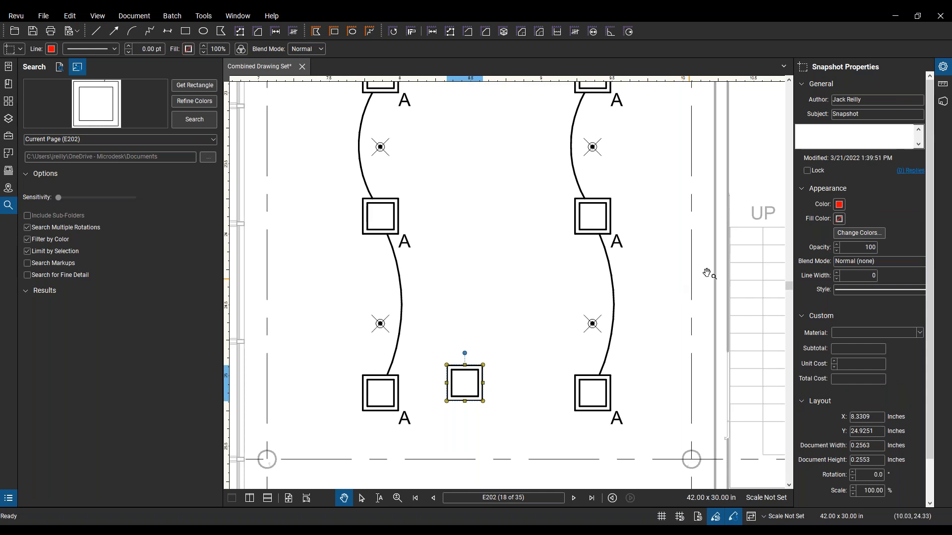
pyautogui.click(859, 233)
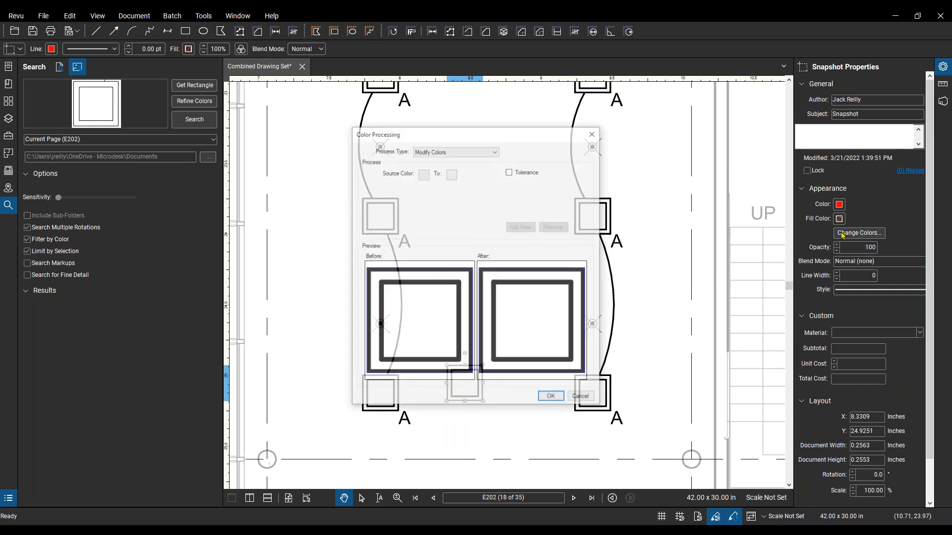
pyautogui.click(423, 173)
pyautogui.click(426, 189)
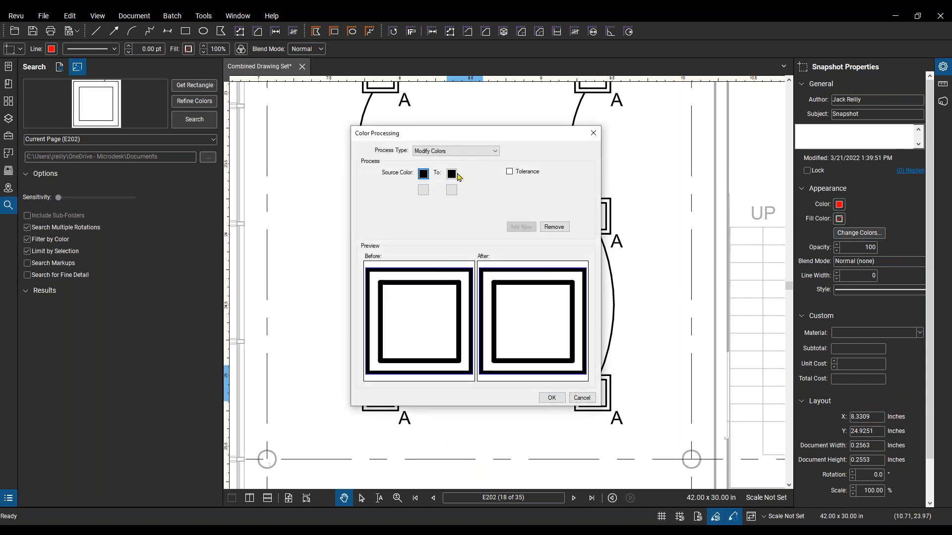
pyautogui.click(451, 173)
pyautogui.click(454, 212)
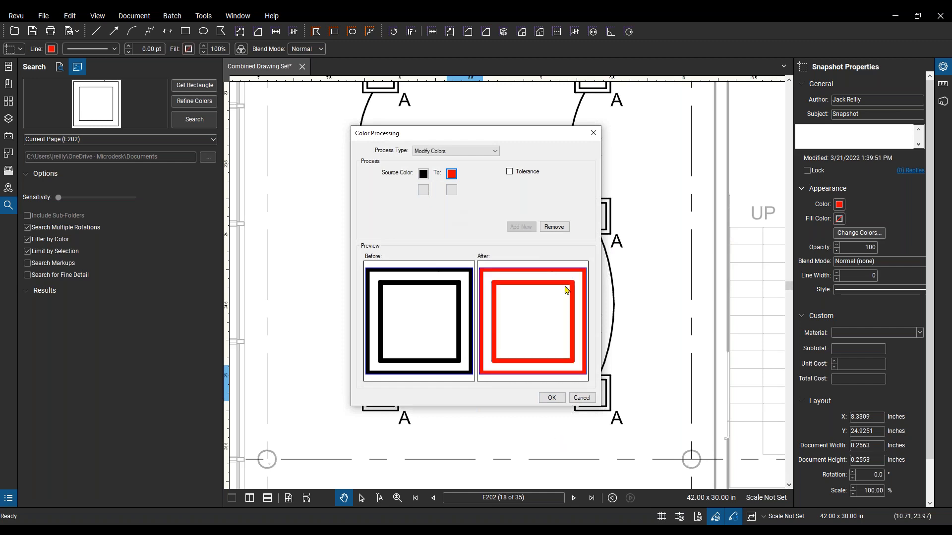
pyautogui.click(552, 398)
pyautogui.scroll(-1, 510, 389)
pyautogui.scroll(3, 475, 382)
pyautogui.scroll(-2, 475, 381)
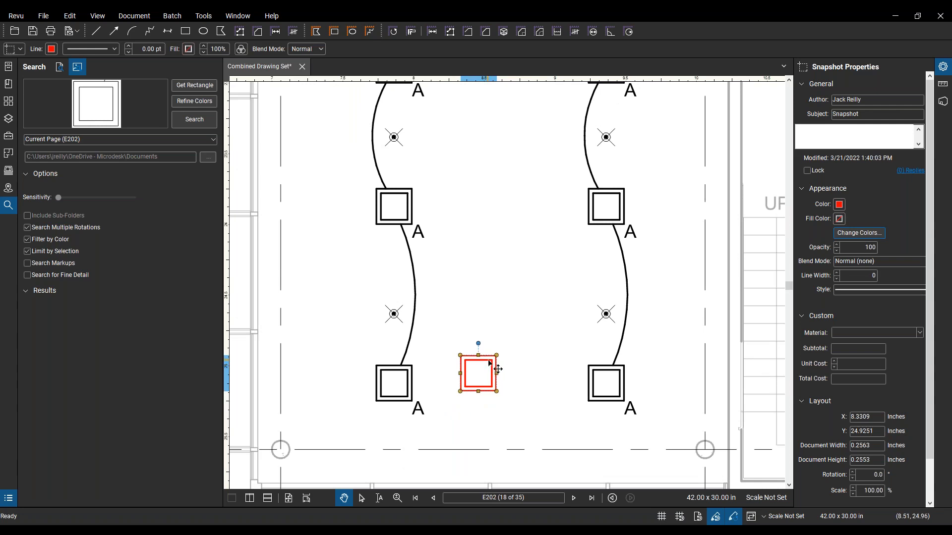
# Add the red fixture snapshot to the My Tools set in the Tool Chest and create a count tool from it
pyautogui.rightClick(491, 364)
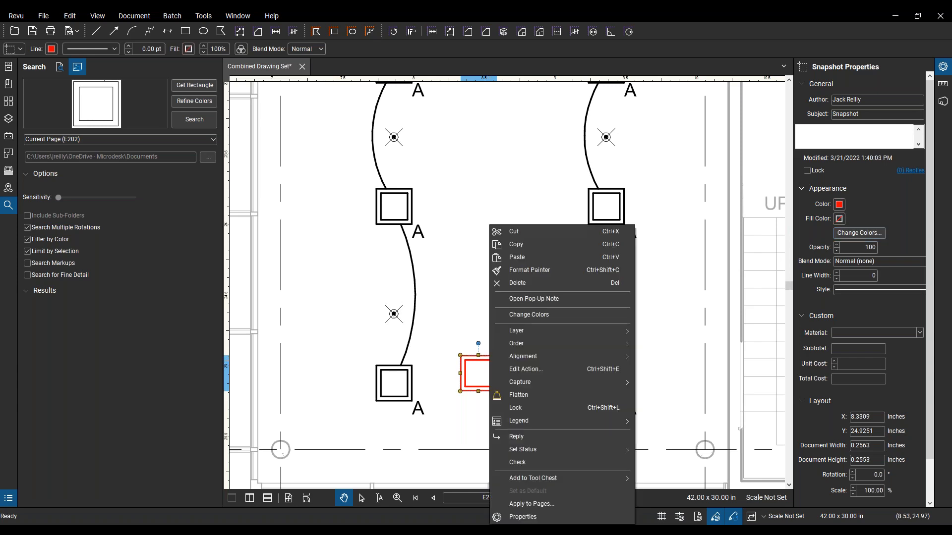
pyautogui.moveTo(569, 479)
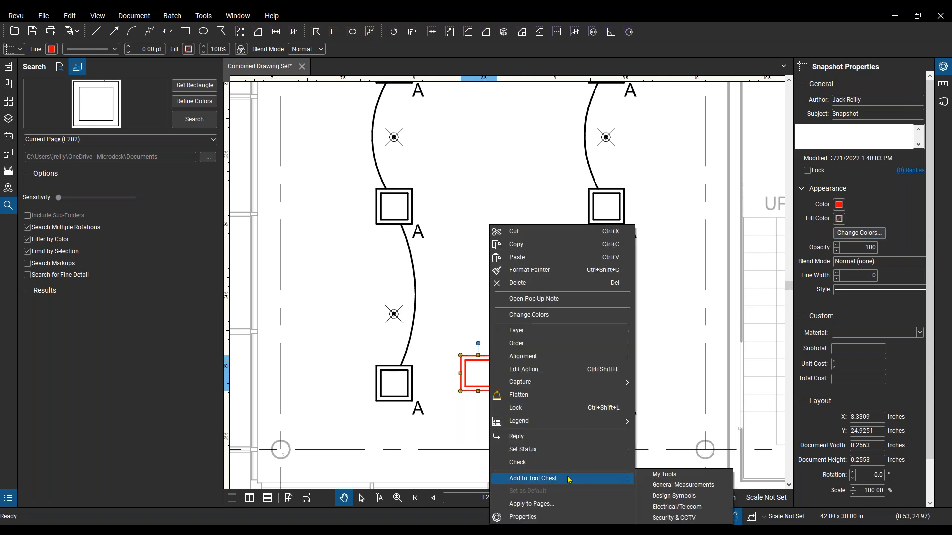
pyautogui.click(666, 480)
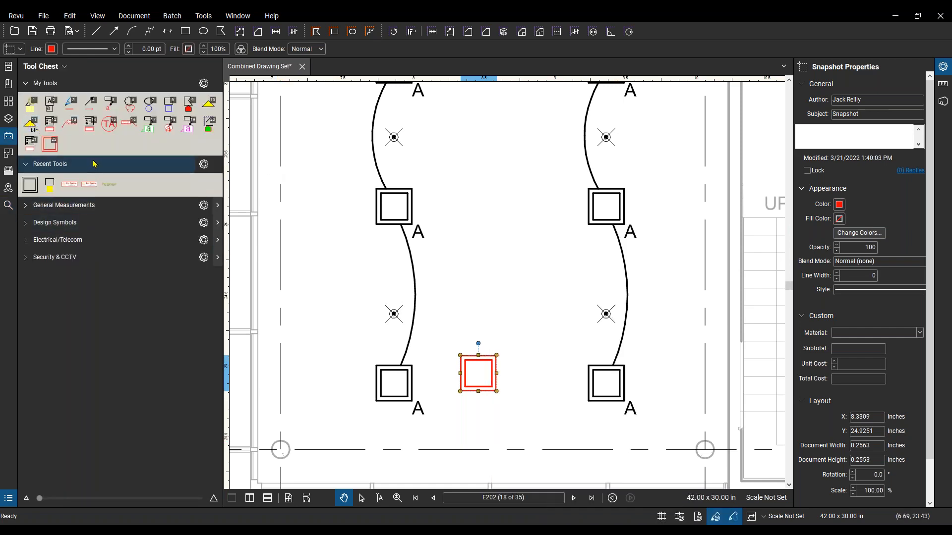
pyautogui.rightClick(54, 148)
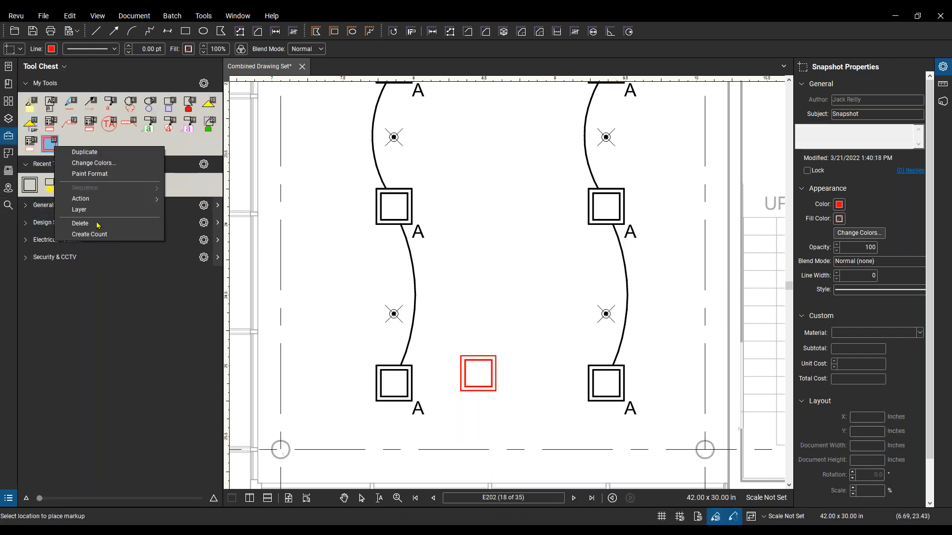
pyautogui.click(106, 240)
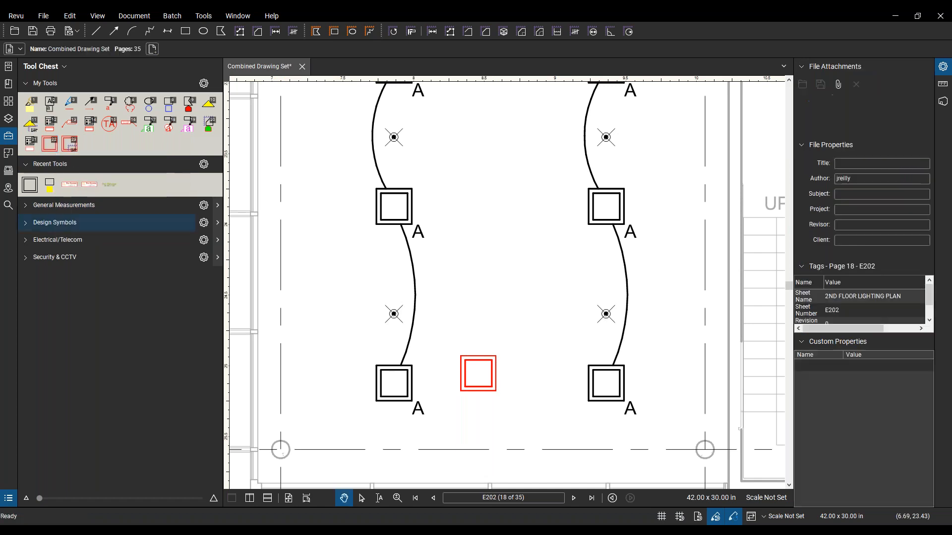
# Show the My Tools set in Detail mode and rename the new count tool as Light Fixture A Count
pyautogui.click(204, 84)
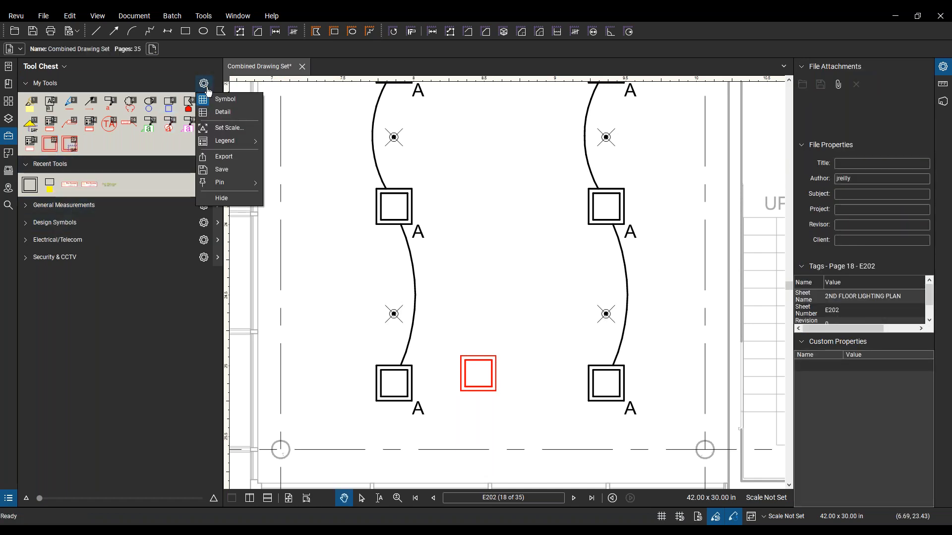
pyautogui.click(222, 112)
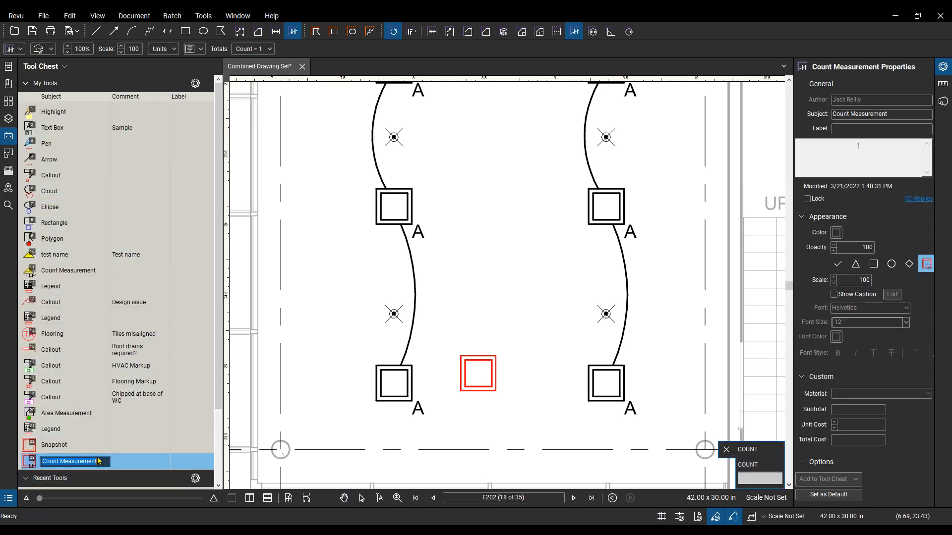
pyautogui.write('F')
pyautogui.write('ixture A Count')
pyautogui.write('L')
pyautogui.write('ight')
pyautogui.press('Return')
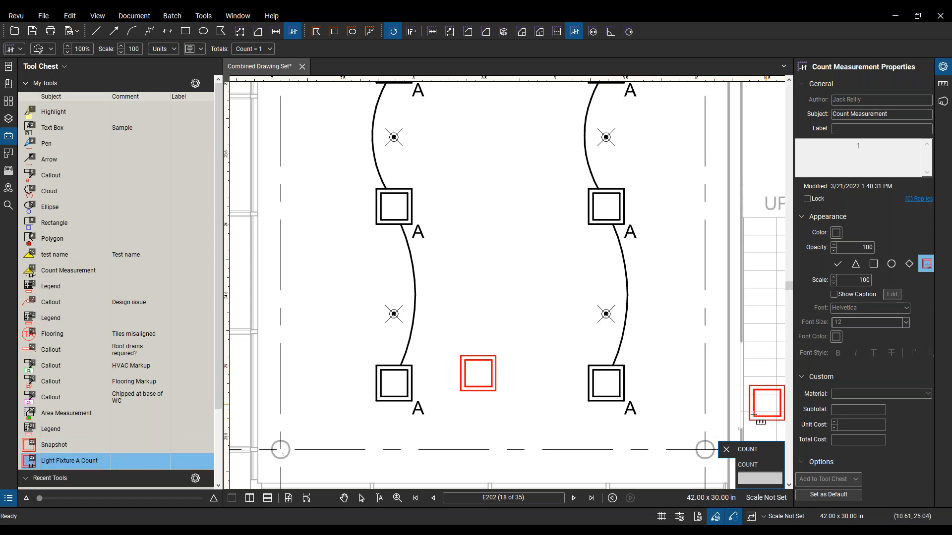
# Leave the count command and delete the red fixture snapshot from the lighting plan
pyautogui.press('Escape')
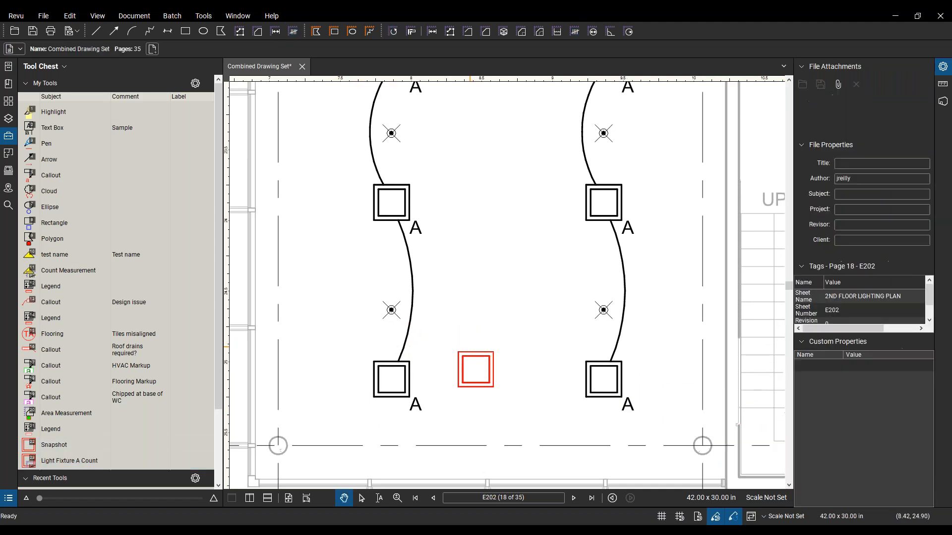
pyautogui.click(480, 364)
pyautogui.press('Delete')
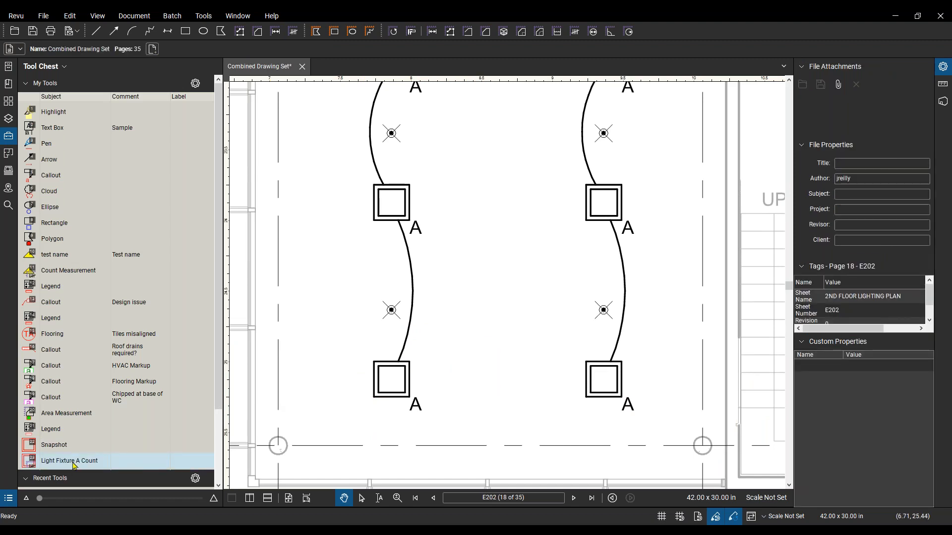
# Set the unit cost of the Light Fixture A Count tool to $75.00 without placing any count marks
pyautogui.click(70, 460)
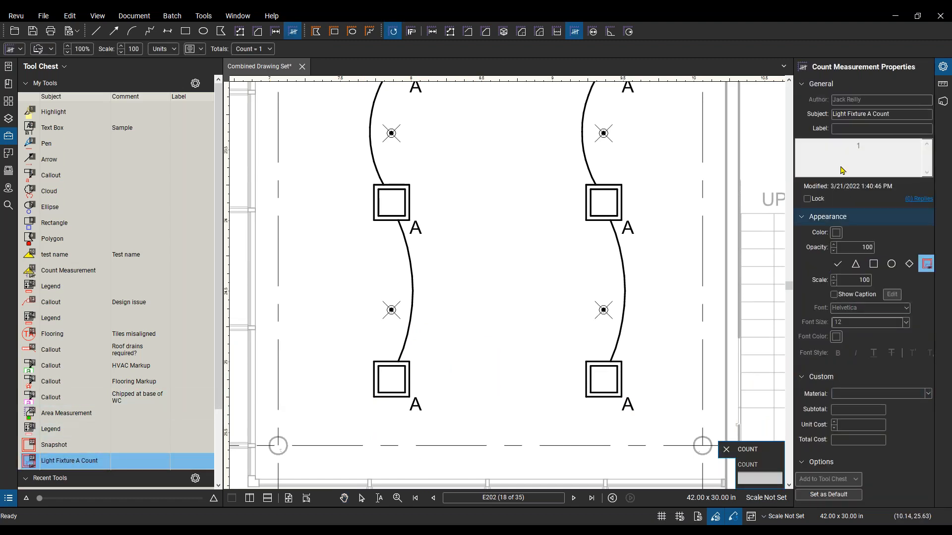
pyautogui.click(851, 425)
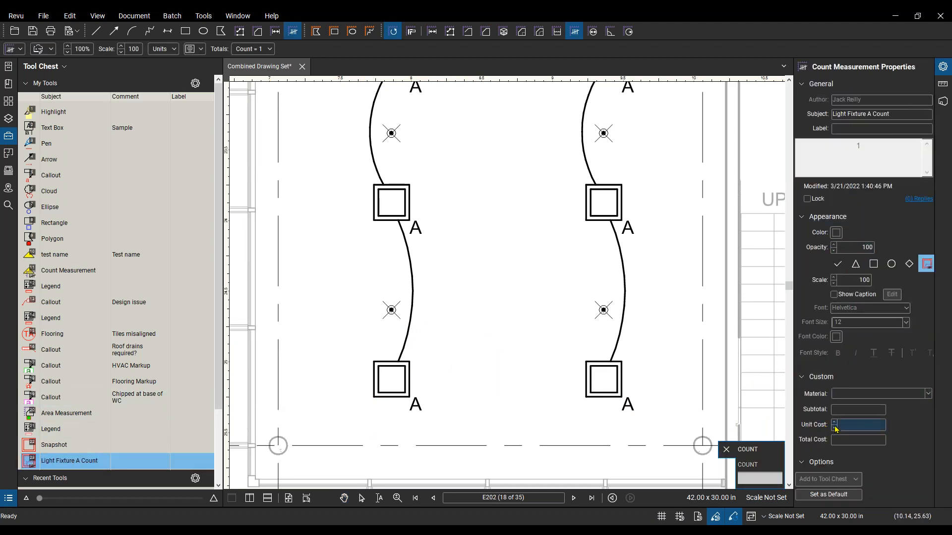
pyautogui.scroll(-3, 516, 250)
pyautogui.click(861, 426)
pyautogui.write('75')
pyautogui.press('Return')
pyautogui.moveTo(657, 297); pyautogui.dragTo(622, 362)
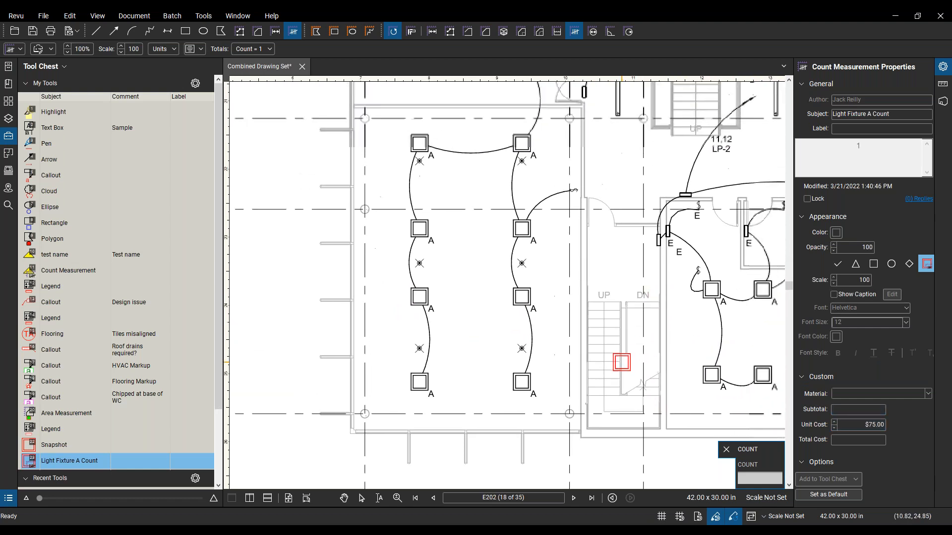
pyautogui.moveTo(505, 379); pyautogui.dragTo(516, 397)
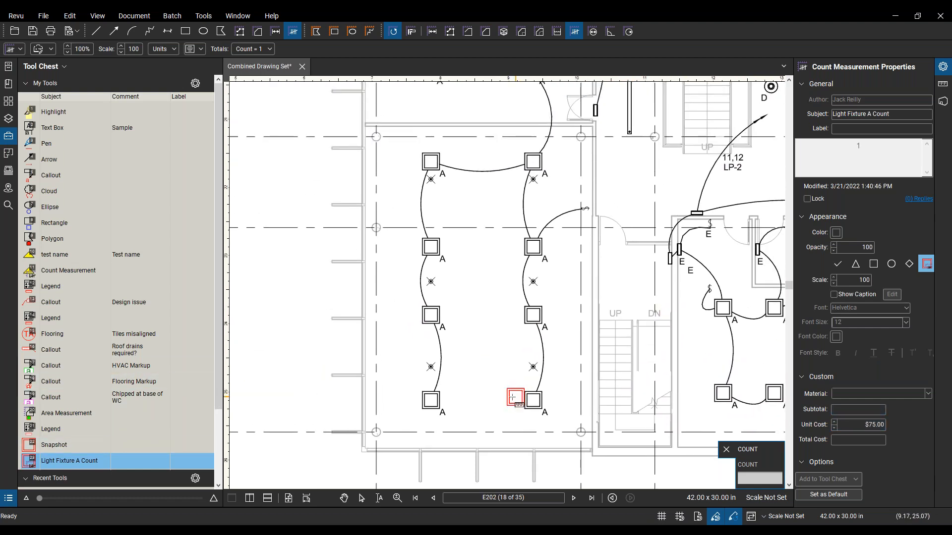
pyautogui.press('Escape')
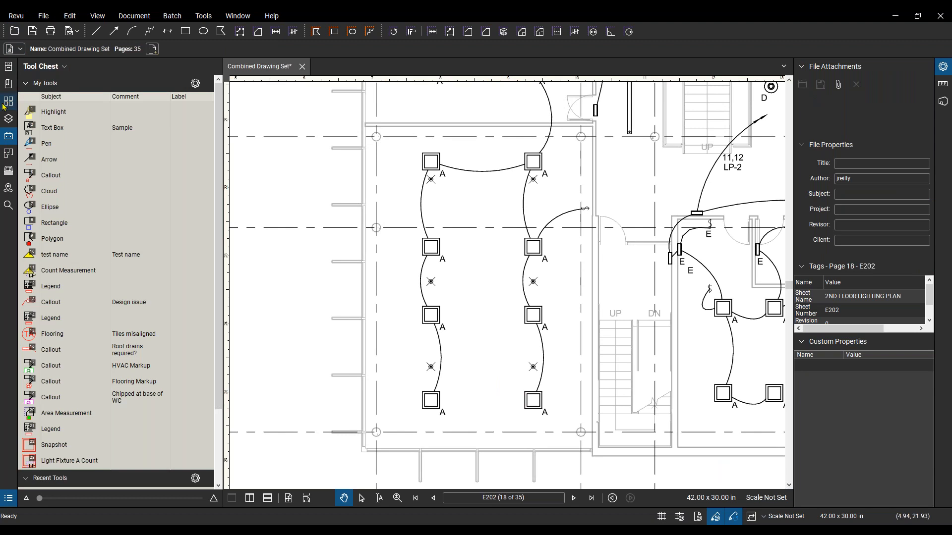
# Return to the visual search and rerun it for the square fixture symbol on the current page, E202
pyautogui.click(9, 204)
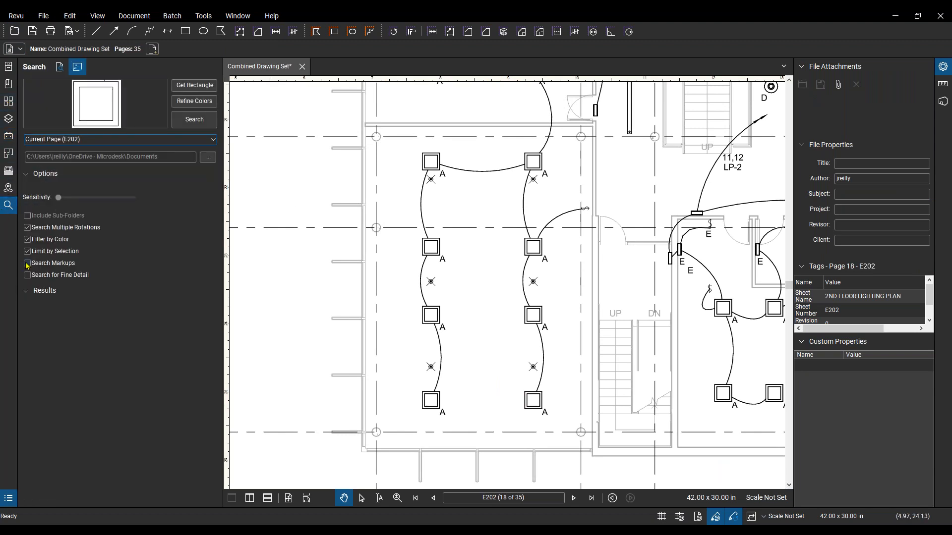
pyautogui.scroll(-3, 485, 292)
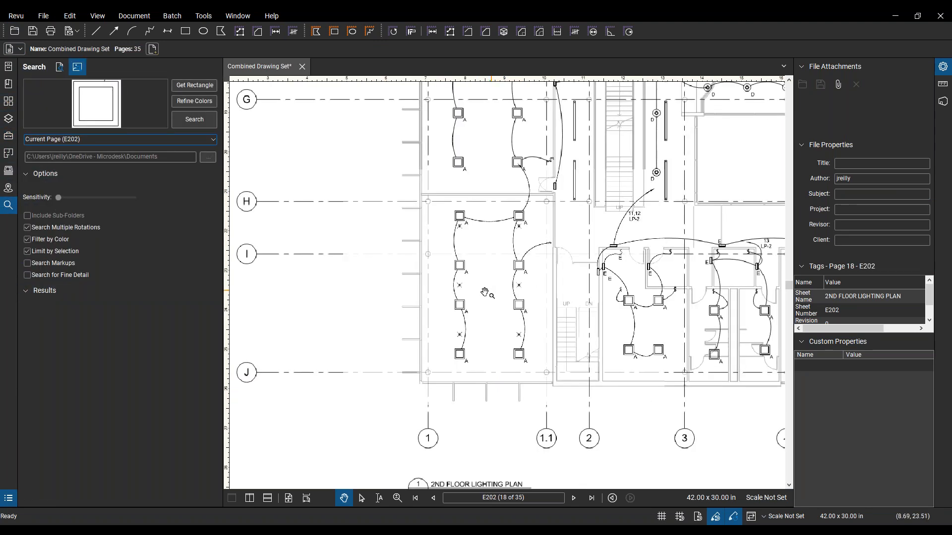
pyautogui.moveTo(485, 292); pyautogui.dragTo(400, 339)
pyautogui.click(188, 126)
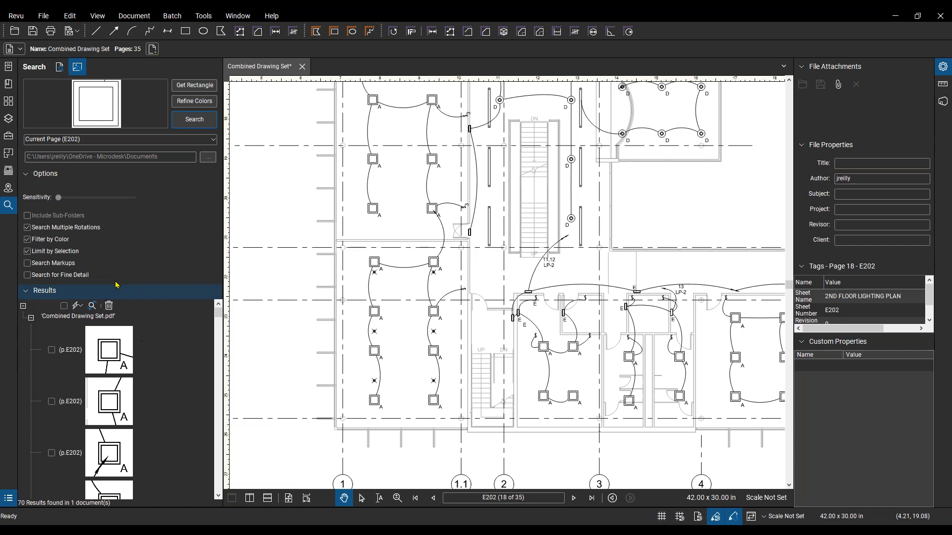
# Check all visual search results and apply the Light Fixture A Count measurement from My Tools to them
pyautogui.click(65, 306)
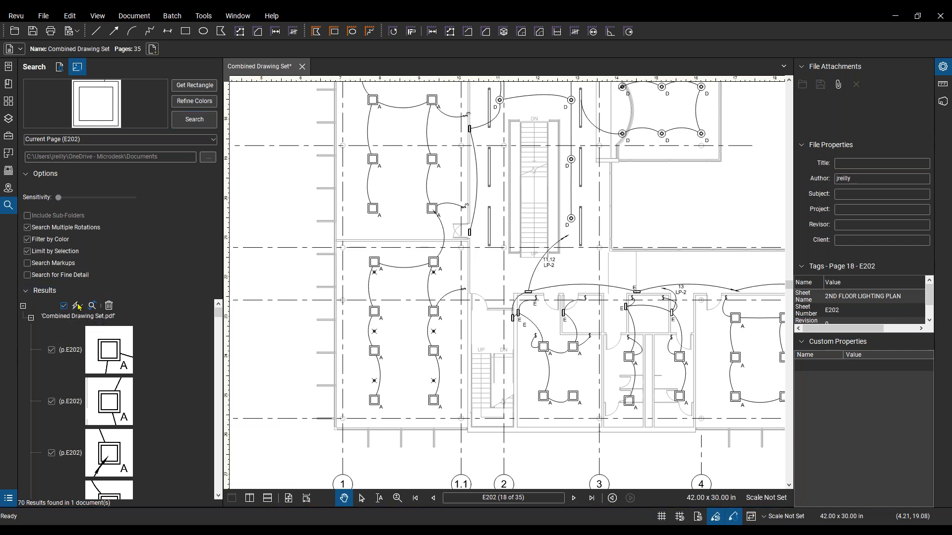
pyautogui.click(80, 306)
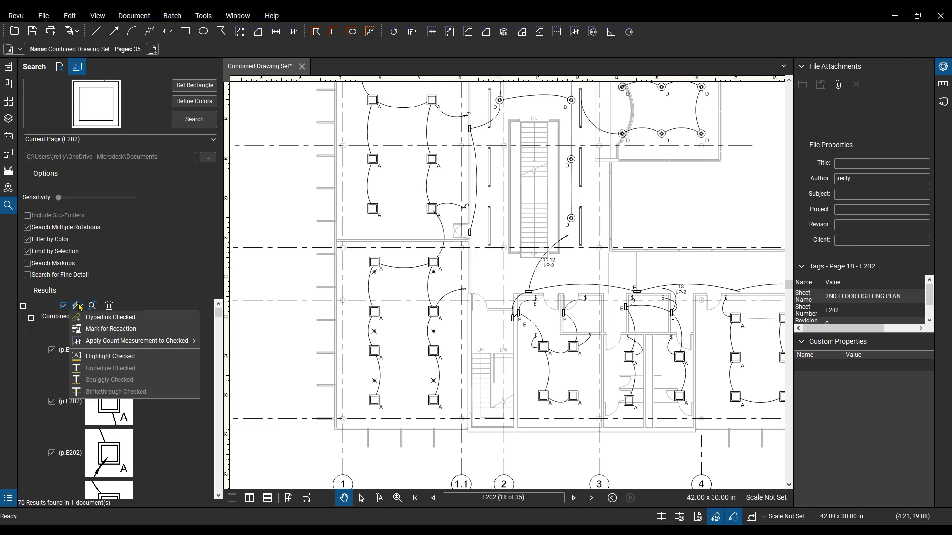
pyautogui.moveTo(127, 342)
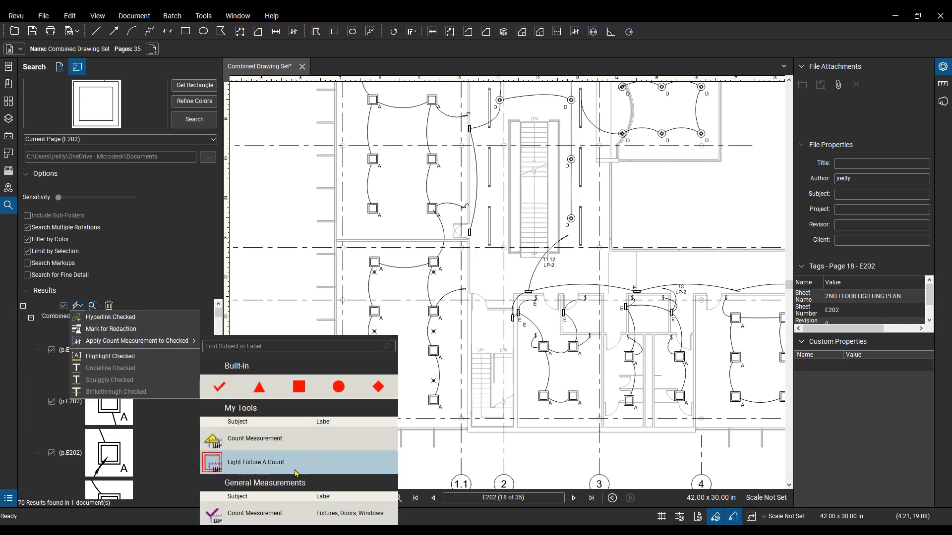
pyautogui.click(272, 462)
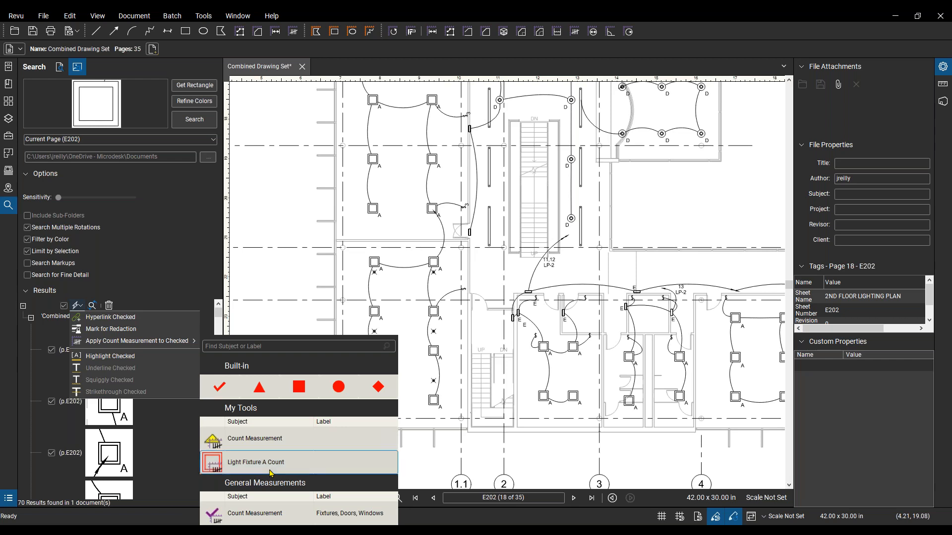
# Inspect the count marks placed on the lighting plan and review their count, unit cost and total cost in the Markups List
pyautogui.scroll(3, 384, 412)
pyautogui.scroll(4, 371, 376)
pyautogui.scroll(-6, 364, 382)
pyautogui.scroll(-3, 361, 382)
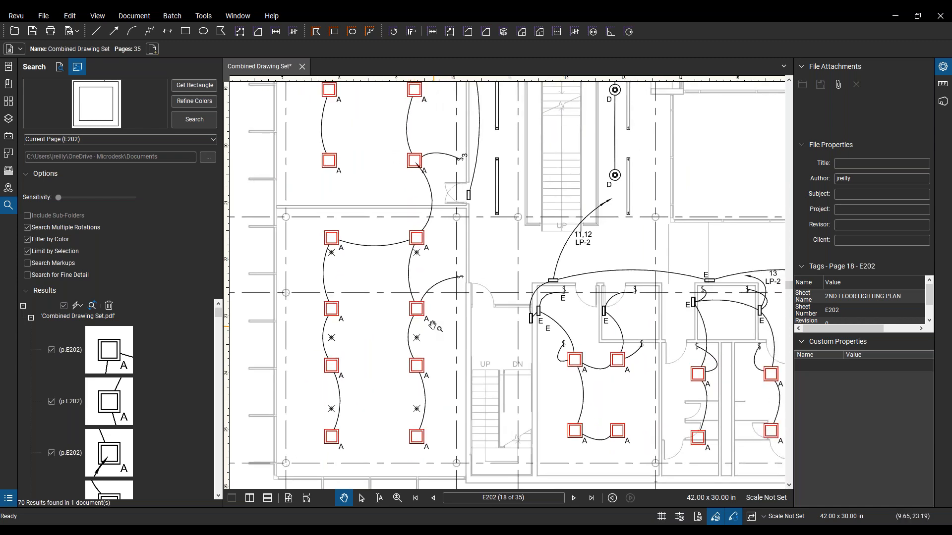
pyautogui.scroll(-4, 430, 317)
pyautogui.scroll(1, 424, 280)
pyautogui.scroll(2, 347, 419)
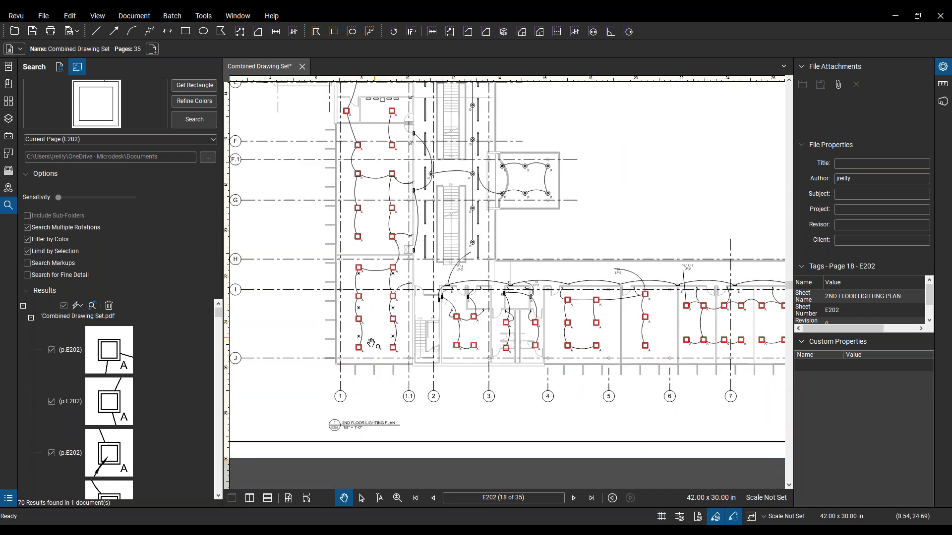
pyautogui.click(8, 498)
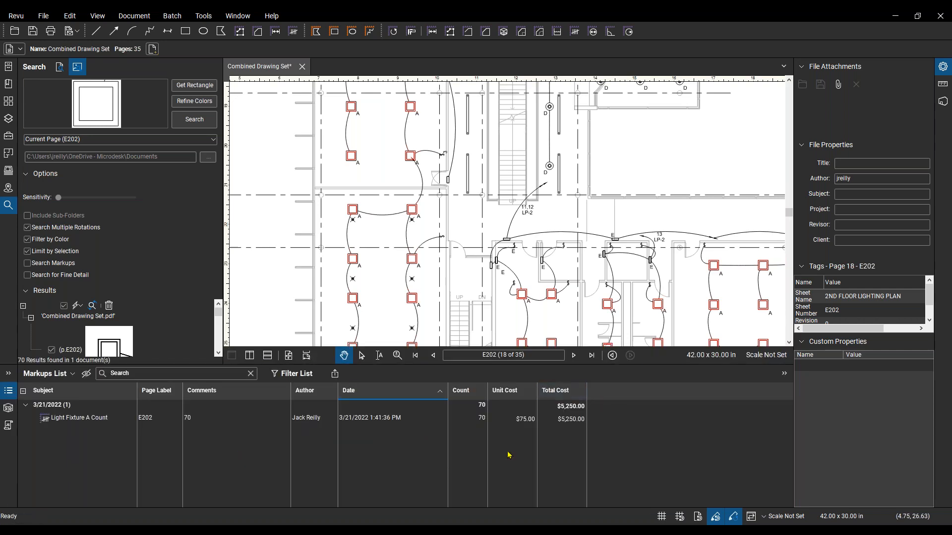
pyautogui.moveTo(461, 262); pyautogui.dragTo(458, 244)
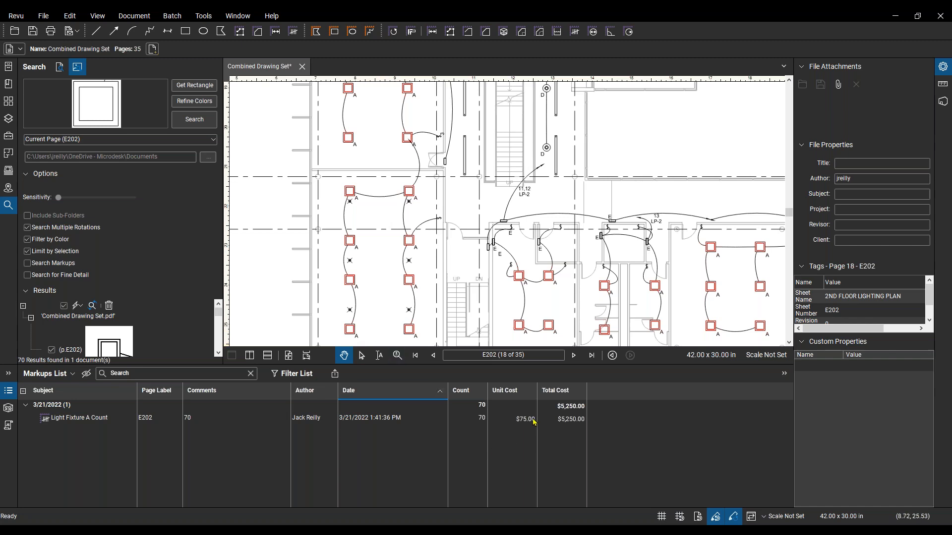
pyautogui.scroll(-2, 528, 273)
pyautogui.moveTo(611, 206); pyautogui.dragTo(573, 242)
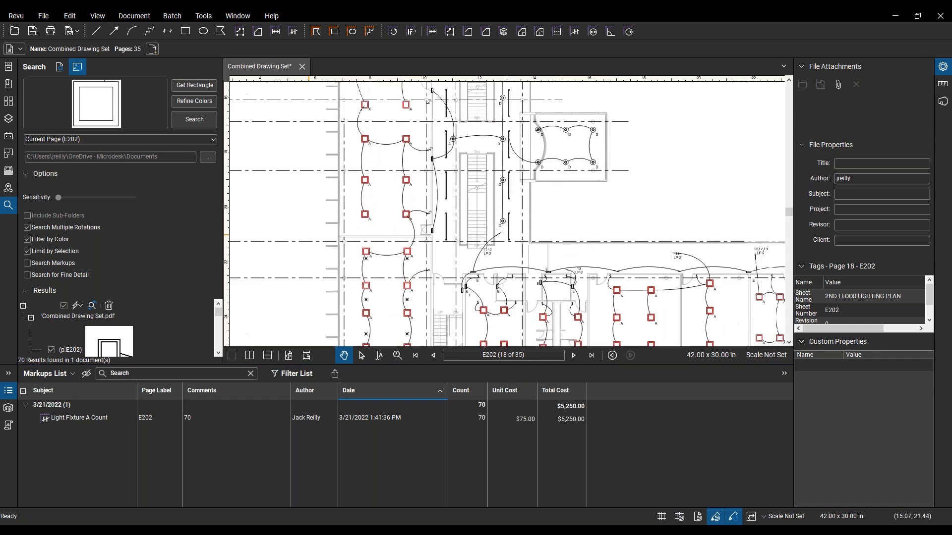
pyautogui.click(8, 391)
pyautogui.moveTo(422, 341); pyautogui.dragTo(436, 378)
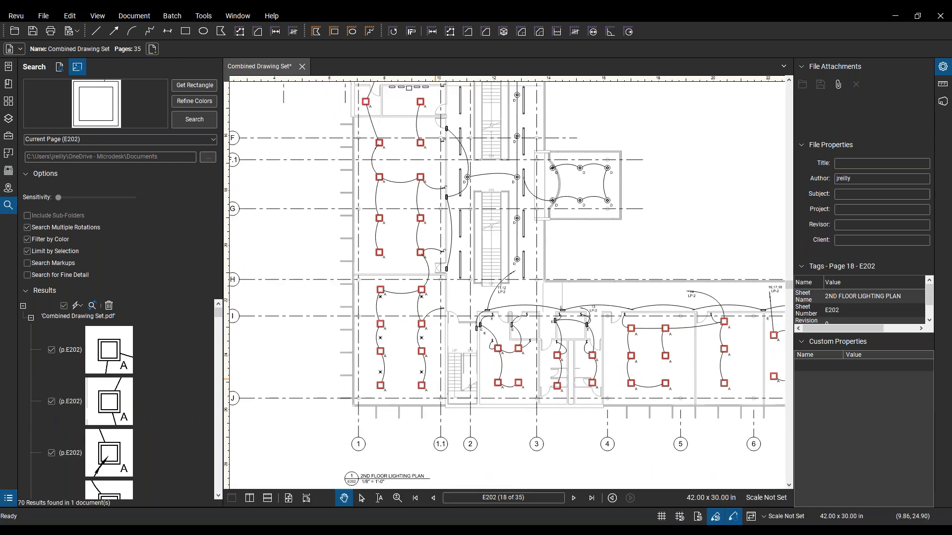
pyautogui.click(76, 306)
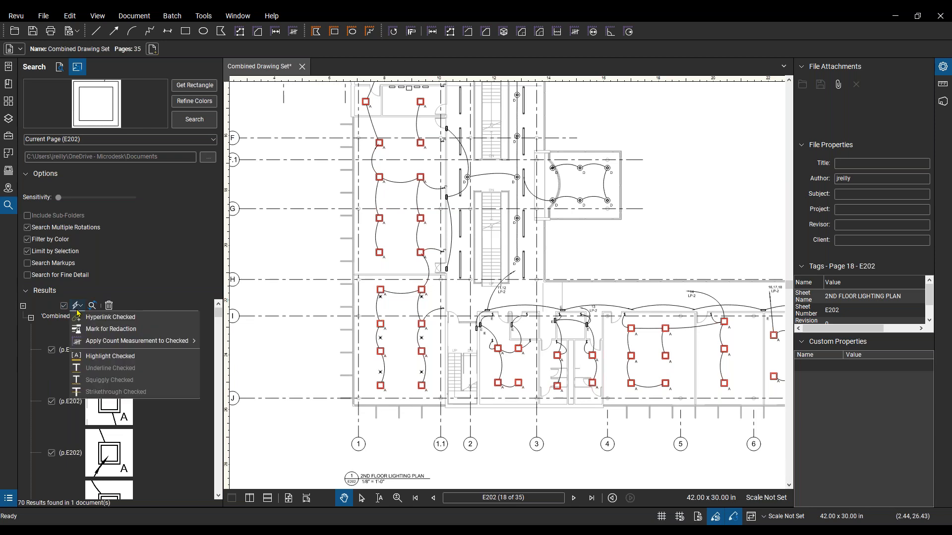
pyautogui.click(99, 318)
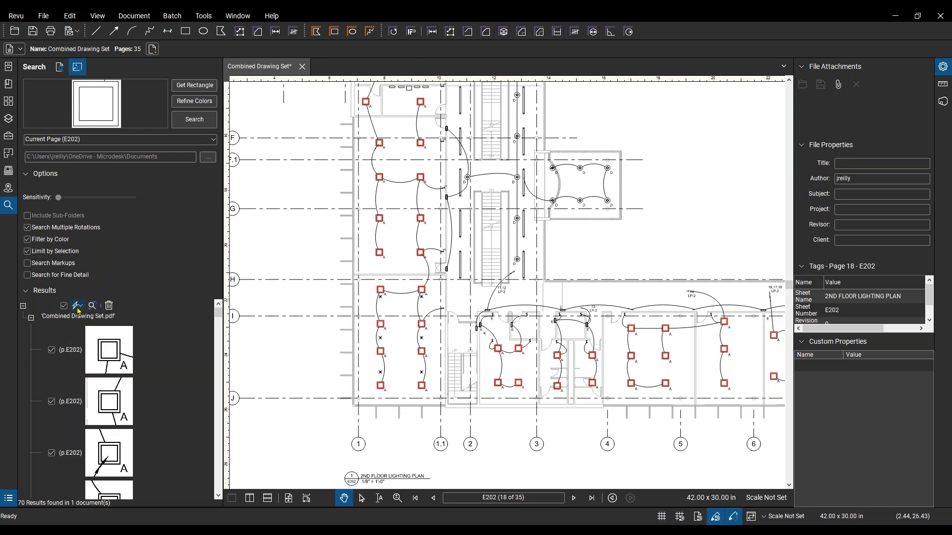
pyautogui.click(77, 307)
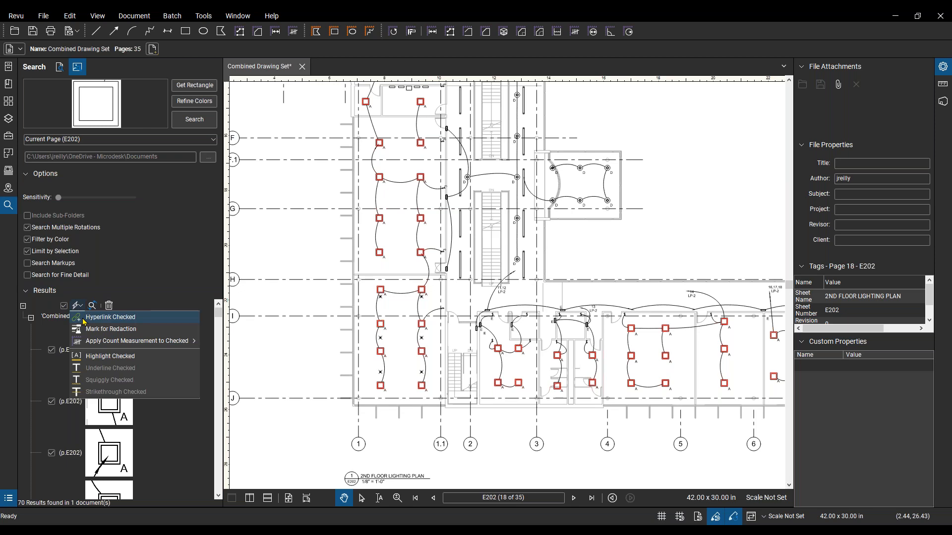
pyautogui.scroll(-1, 575, 265)
pyautogui.moveTo(580, 263); pyautogui.dragTo(511, 301)
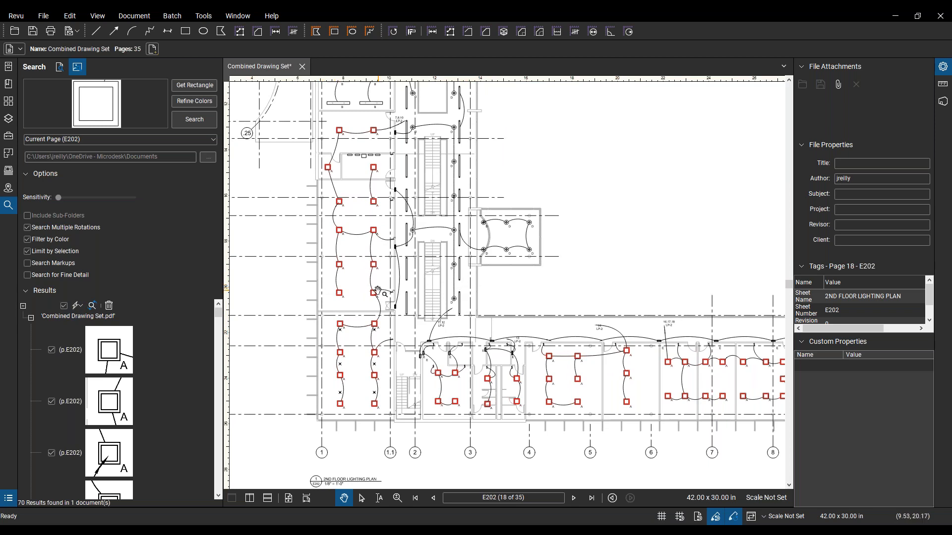
pyautogui.click(78, 306)
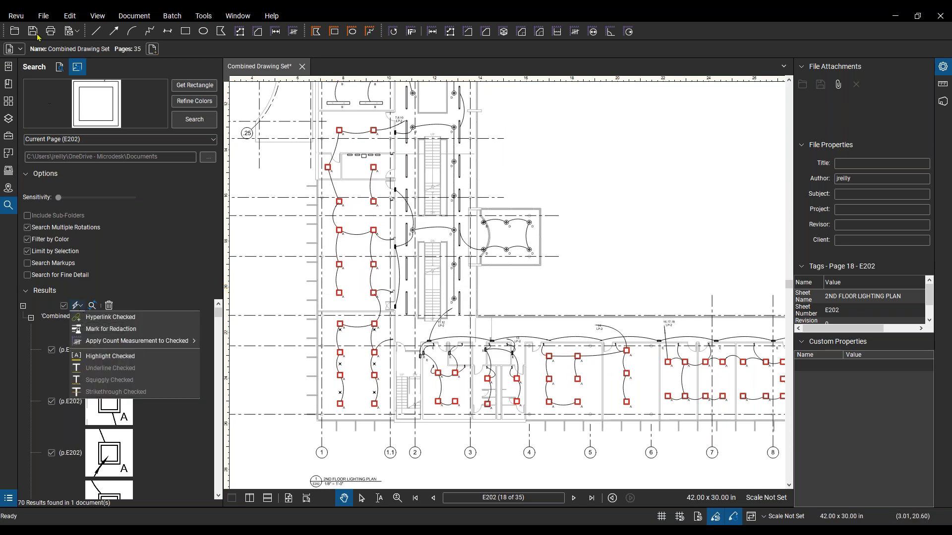
pyautogui.click(81, 306)
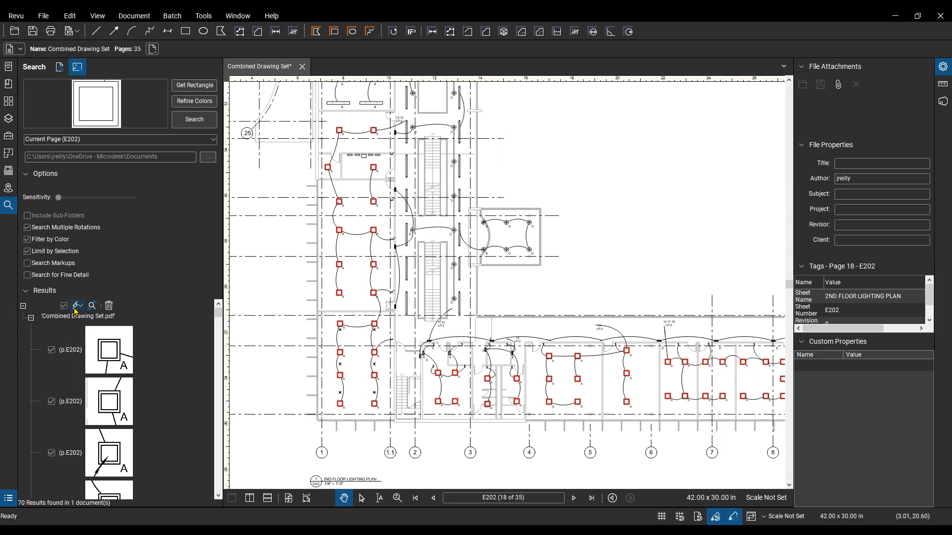
pyautogui.click(75, 308)
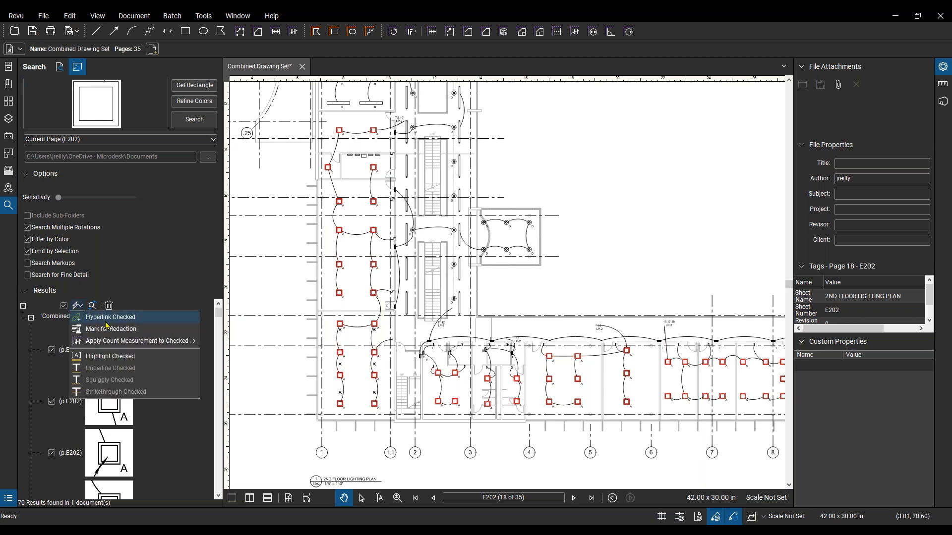
pyautogui.click(111, 317)
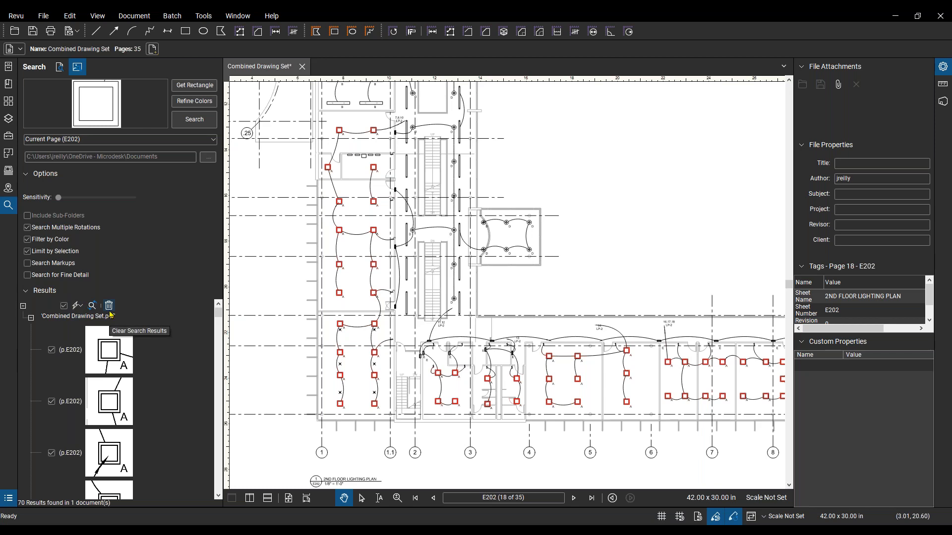
pyautogui.click(80, 307)
pyautogui.click(82, 309)
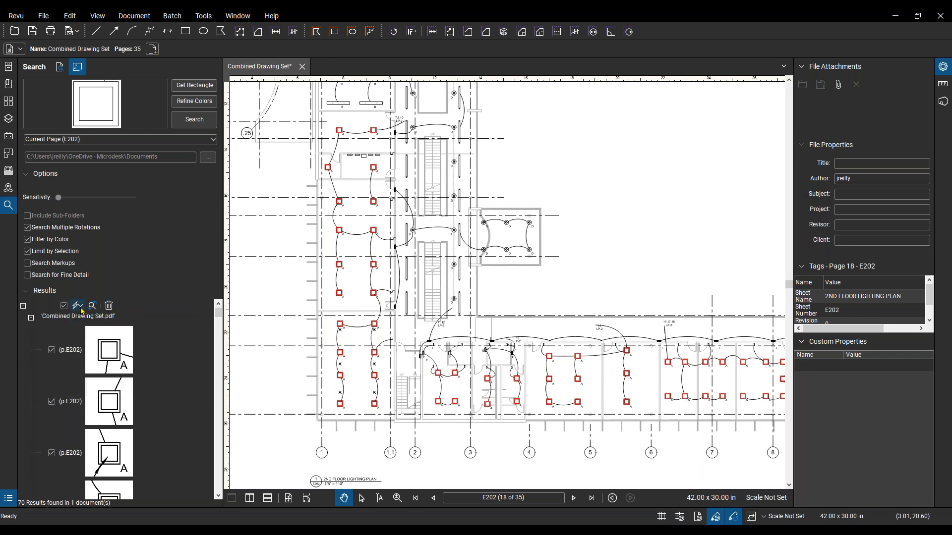
pyautogui.click(80, 307)
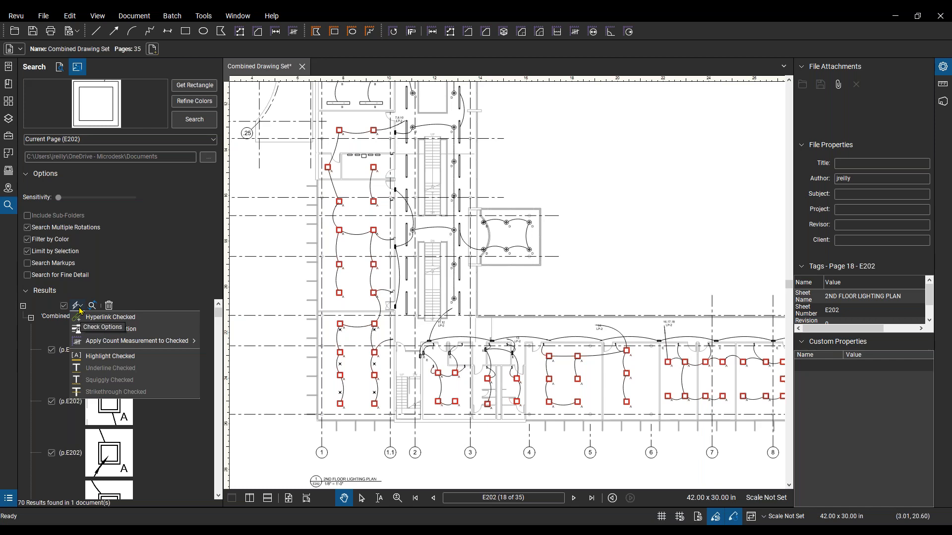
pyautogui.click(583, 311)
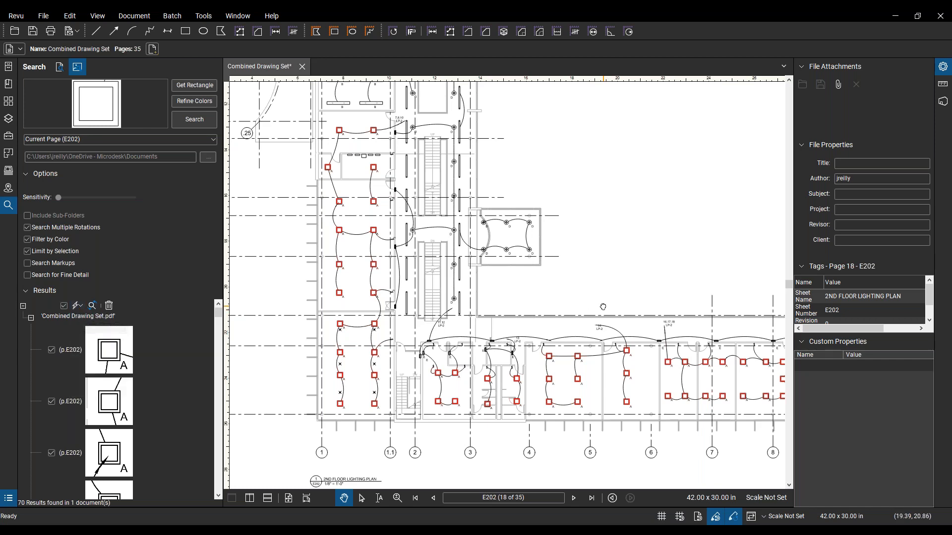
pyautogui.moveTo(603, 306); pyautogui.dragTo(588, 313)
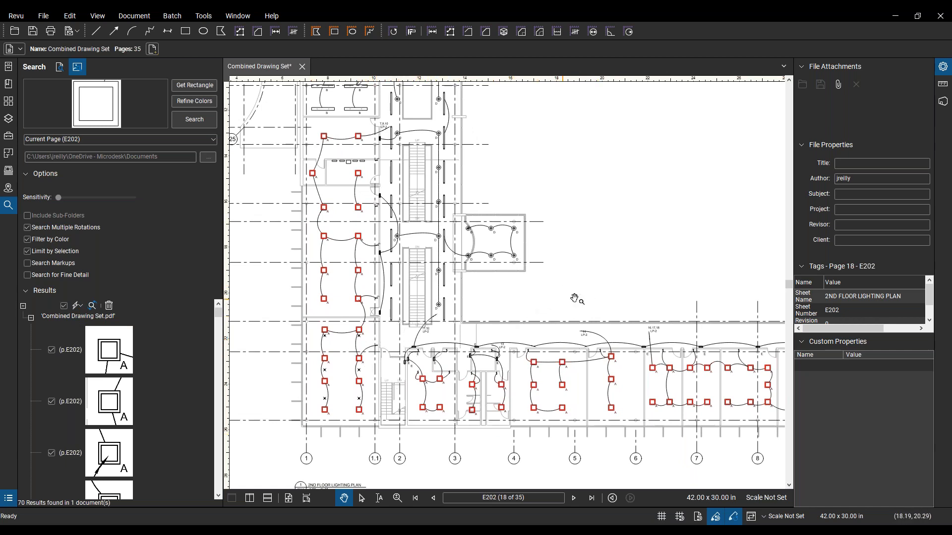
pyautogui.moveTo(561, 295); pyautogui.dragTo(556, 294)
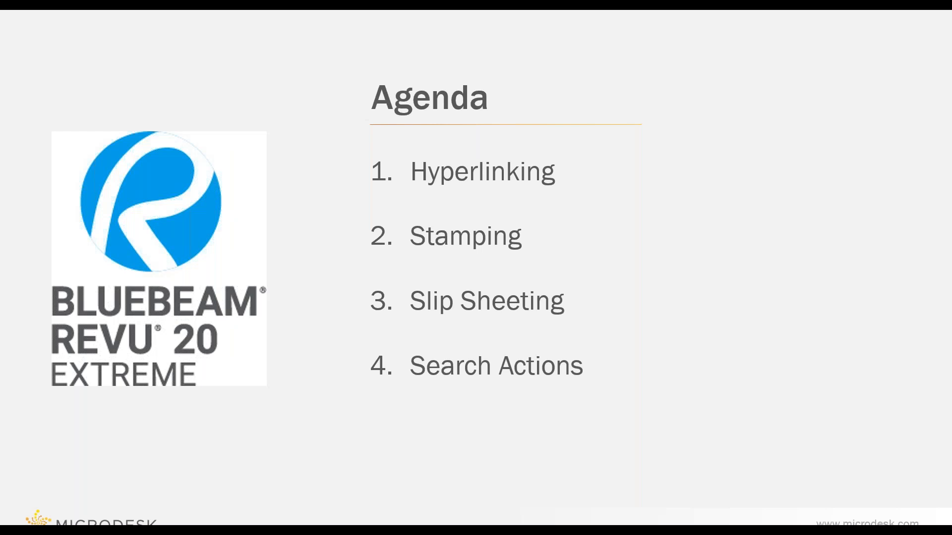
pyautogui.click(737, 282)
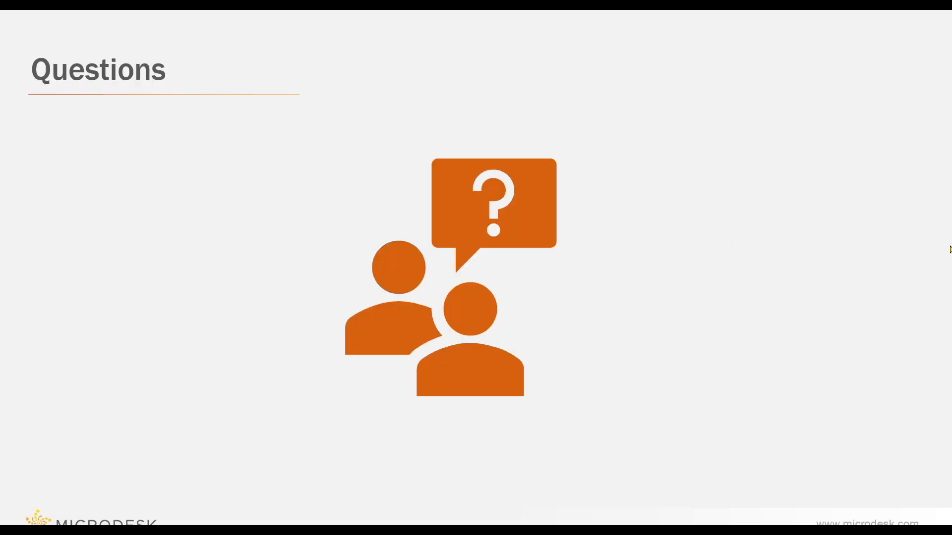